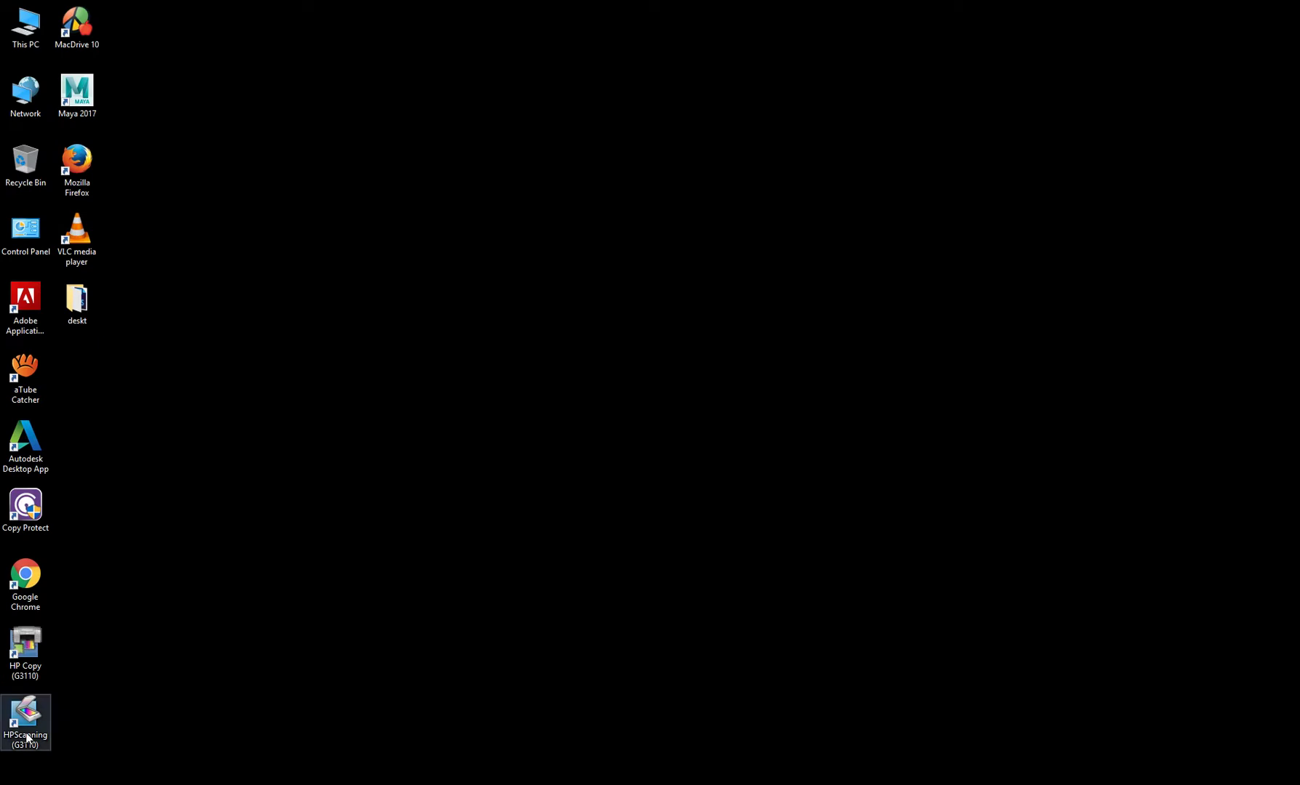
{"action": "left_click", "coordinate": [26, 712]}
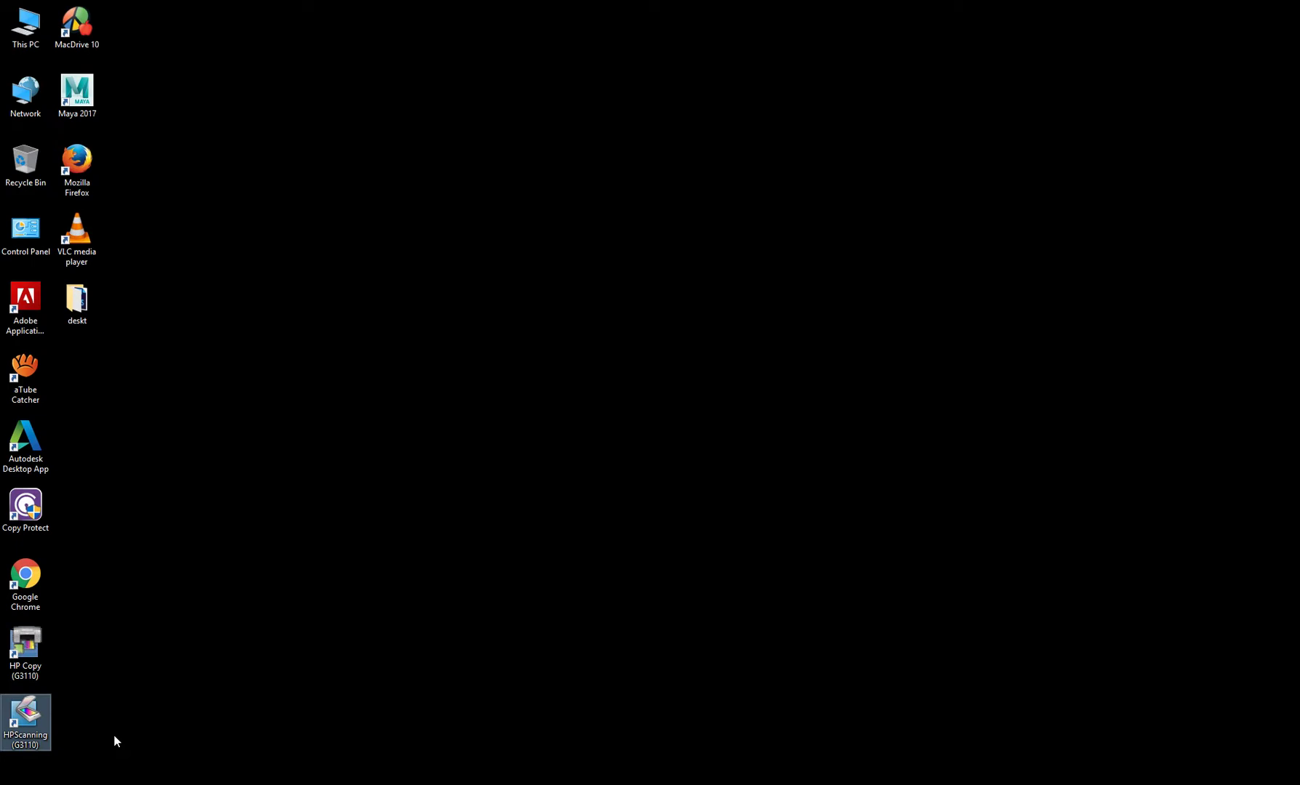
{"action": "double_click", "coordinate": [29, 724]}
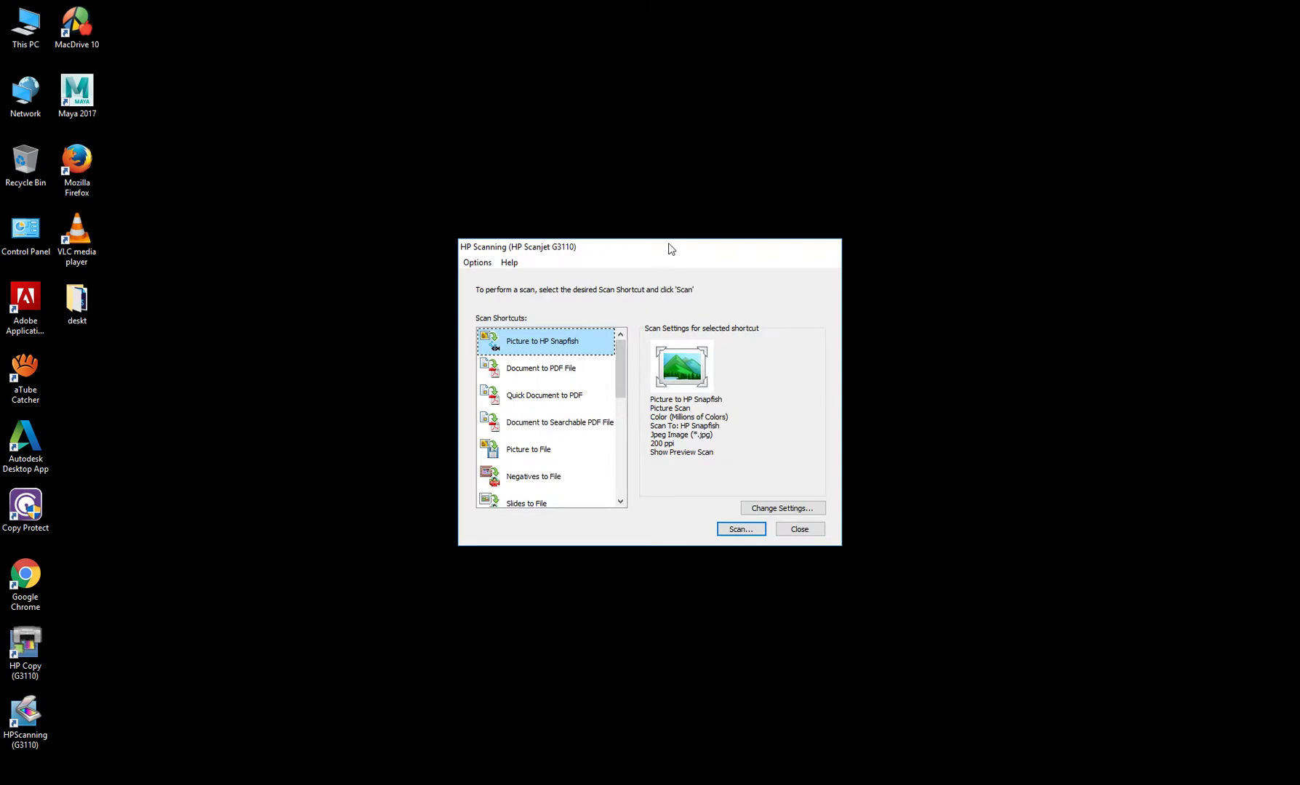
{"action": "left_click_drag", "start_coordinate": [670, 249], "coordinate": [639, 218]}
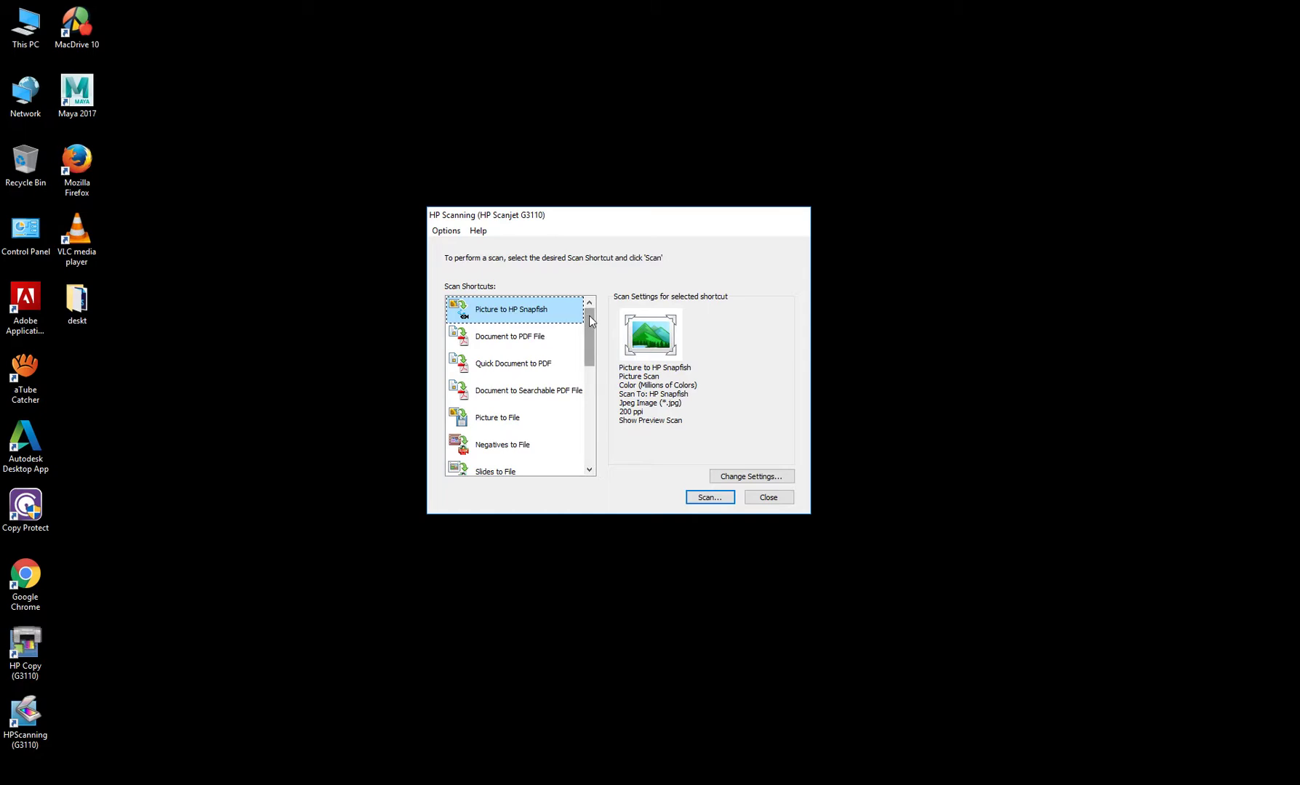
{"action": "left_click", "coordinate": [758, 479]}
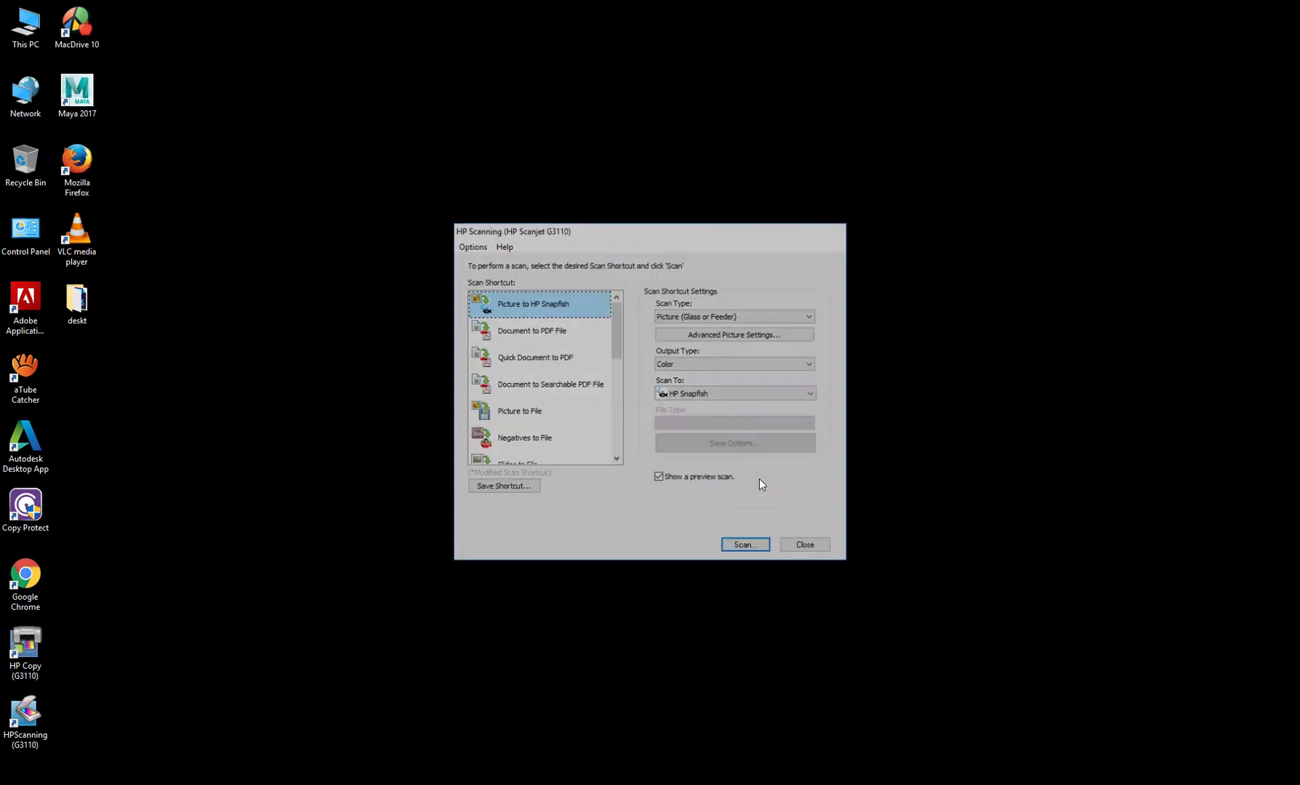
{"action": "left_click", "coordinate": [731, 316]}
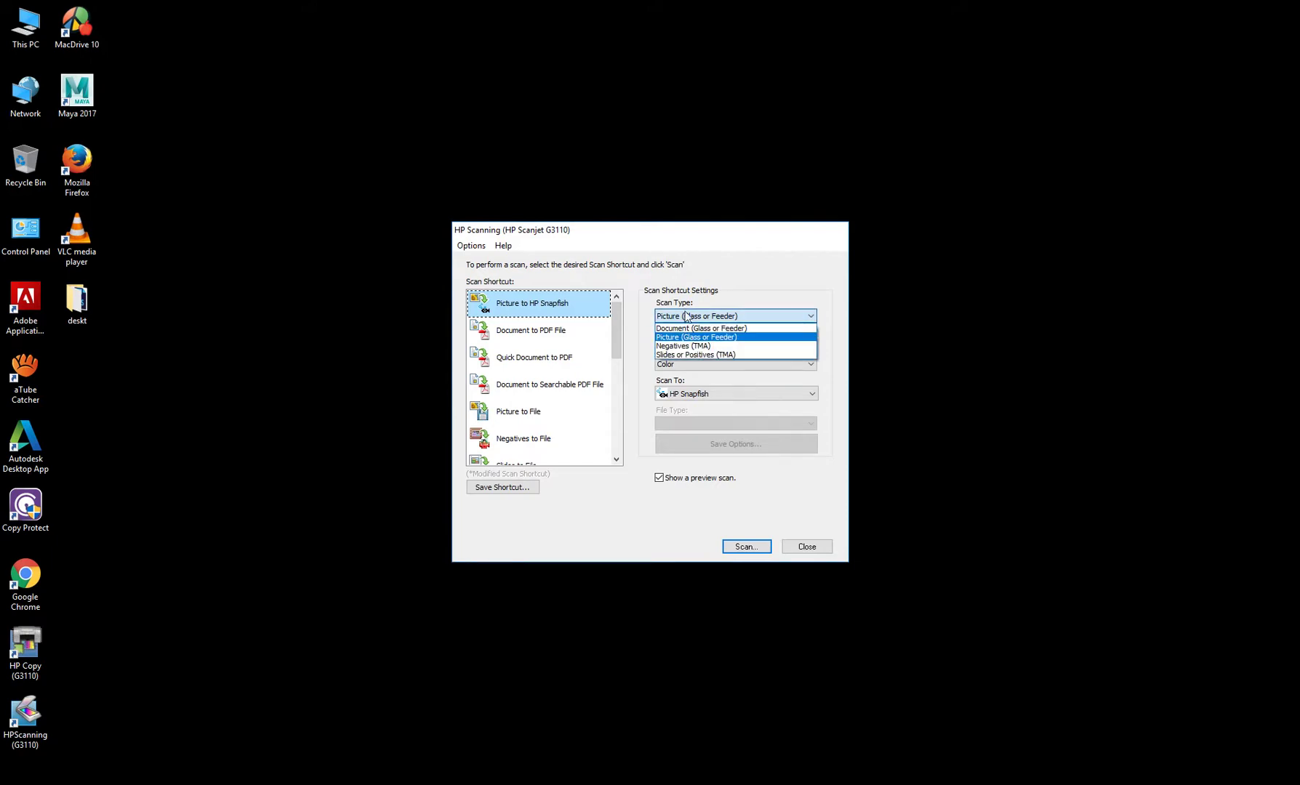
{"action": "left_click", "coordinate": [685, 317]}
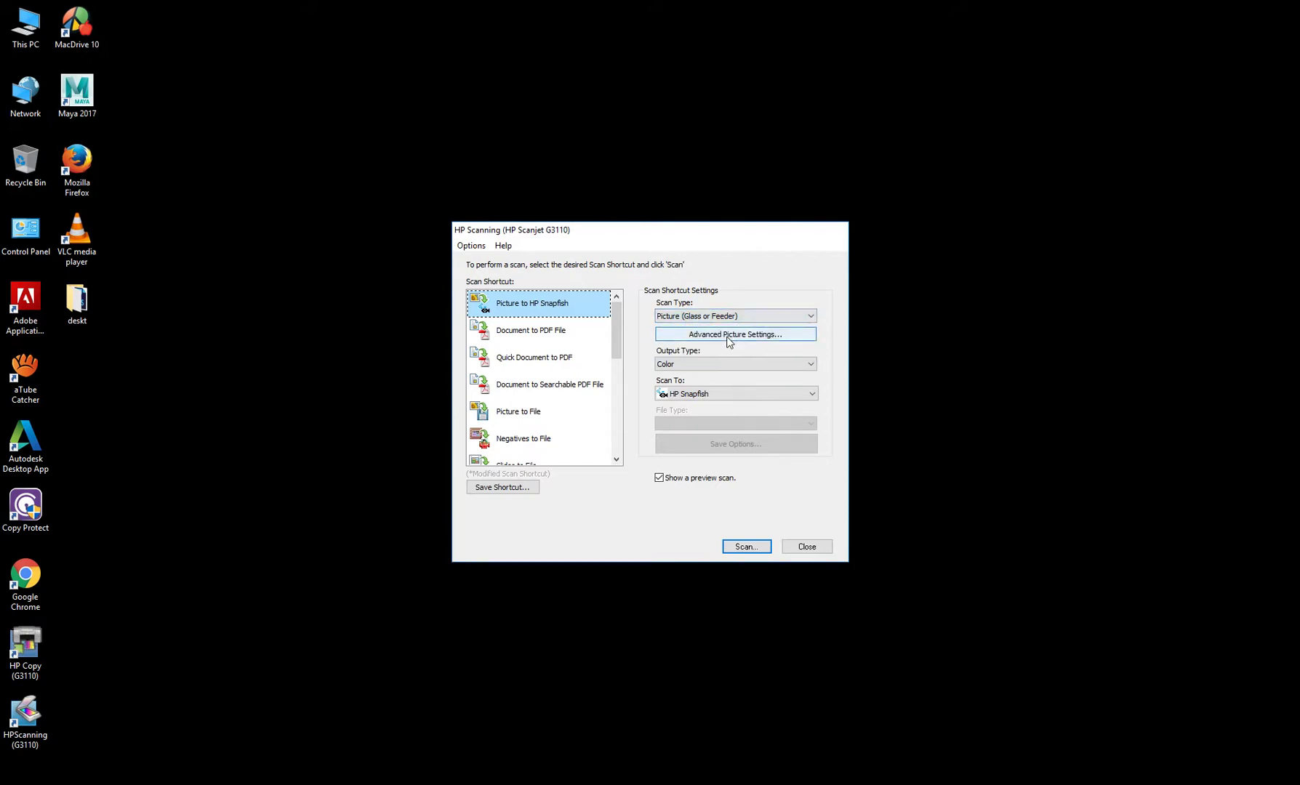
{"action": "left_click", "coordinate": [729, 336]}
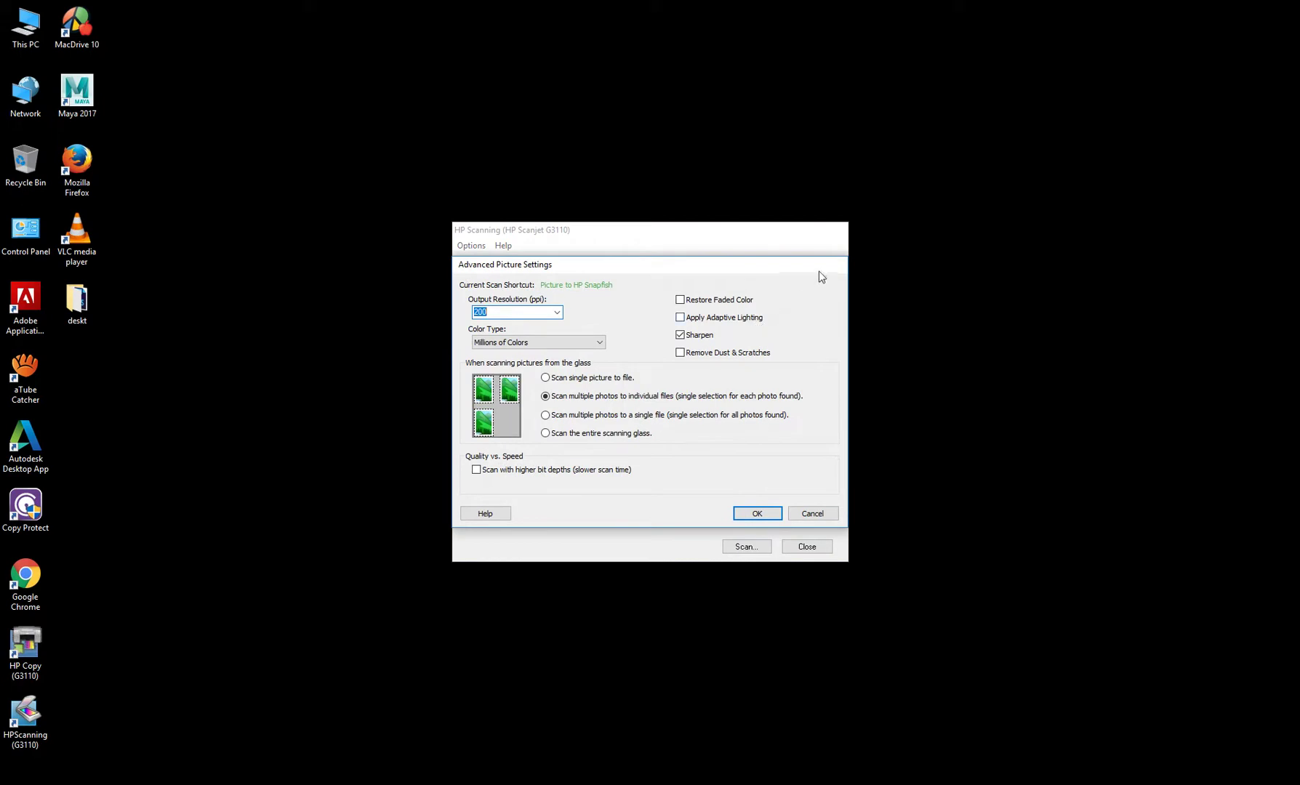
{"action": "left_click", "coordinate": [809, 513]}
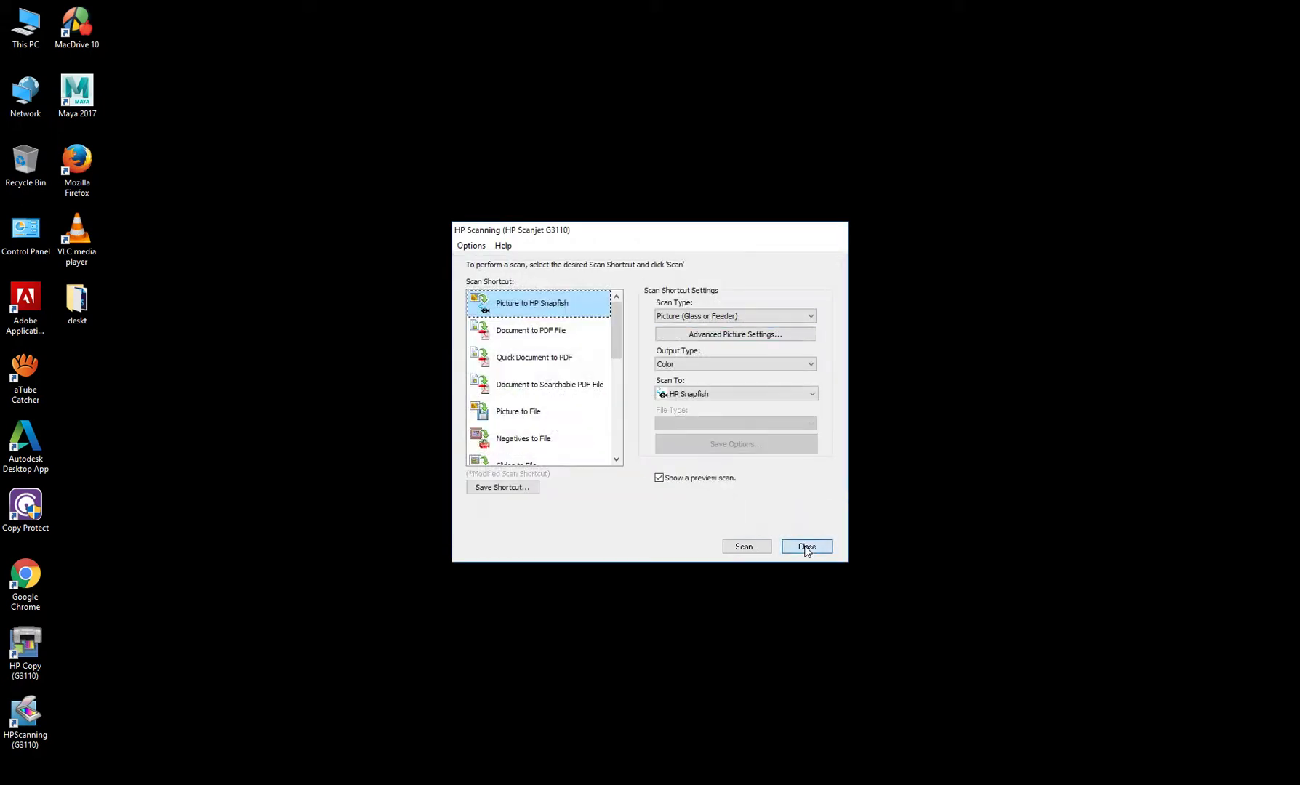
{"action": "left_click", "coordinate": [806, 547]}
- Open HP Scanning from the desktop and bring up the settings of the Picture to File scan shortcut
{"action": "left_click", "coordinate": [28, 720]}
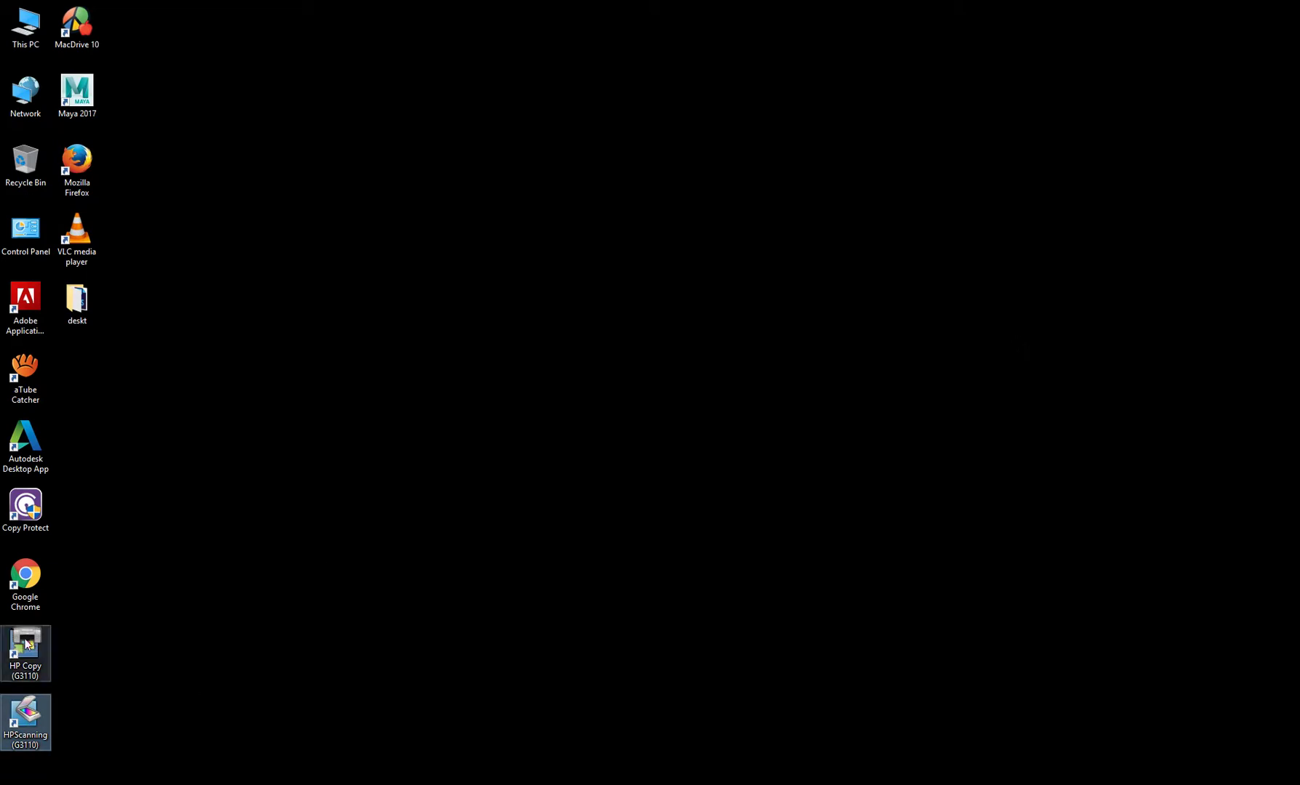
{"action": "double_click", "coordinate": [25, 719]}
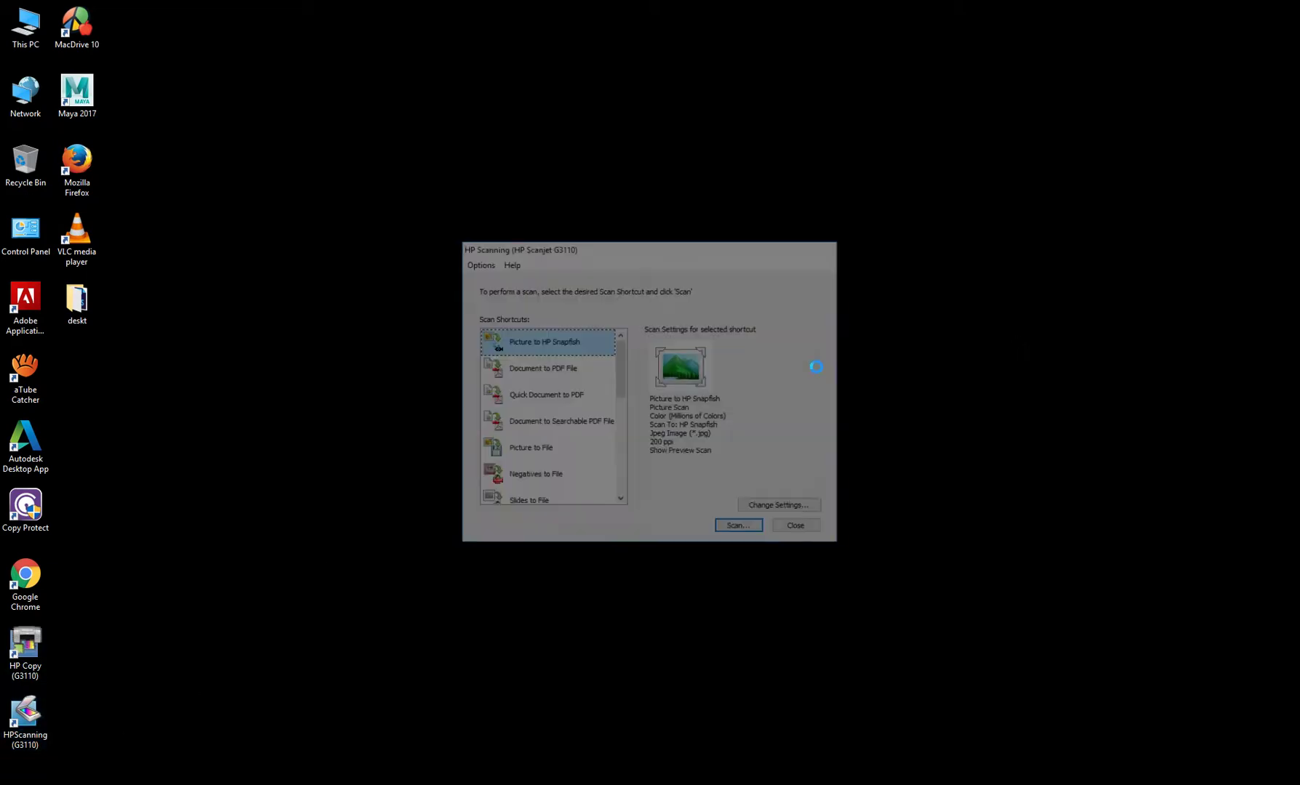
{"action": "left_click_drag", "start_coordinate": [614, 358], "coordinate": [568, 386]}
{"action": "left_click", "coordinate": [542, 371]}
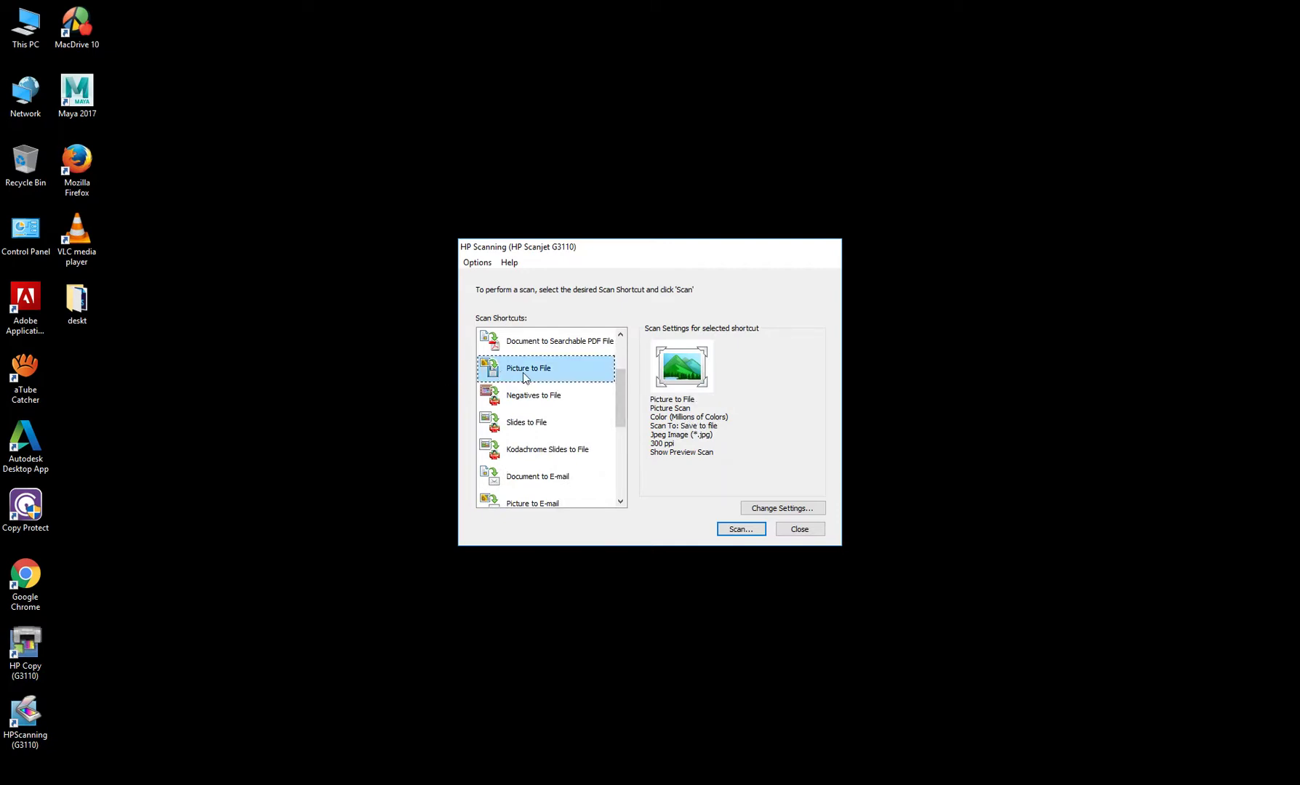
{"action": "left_click", "coordinate": [792, 510]}
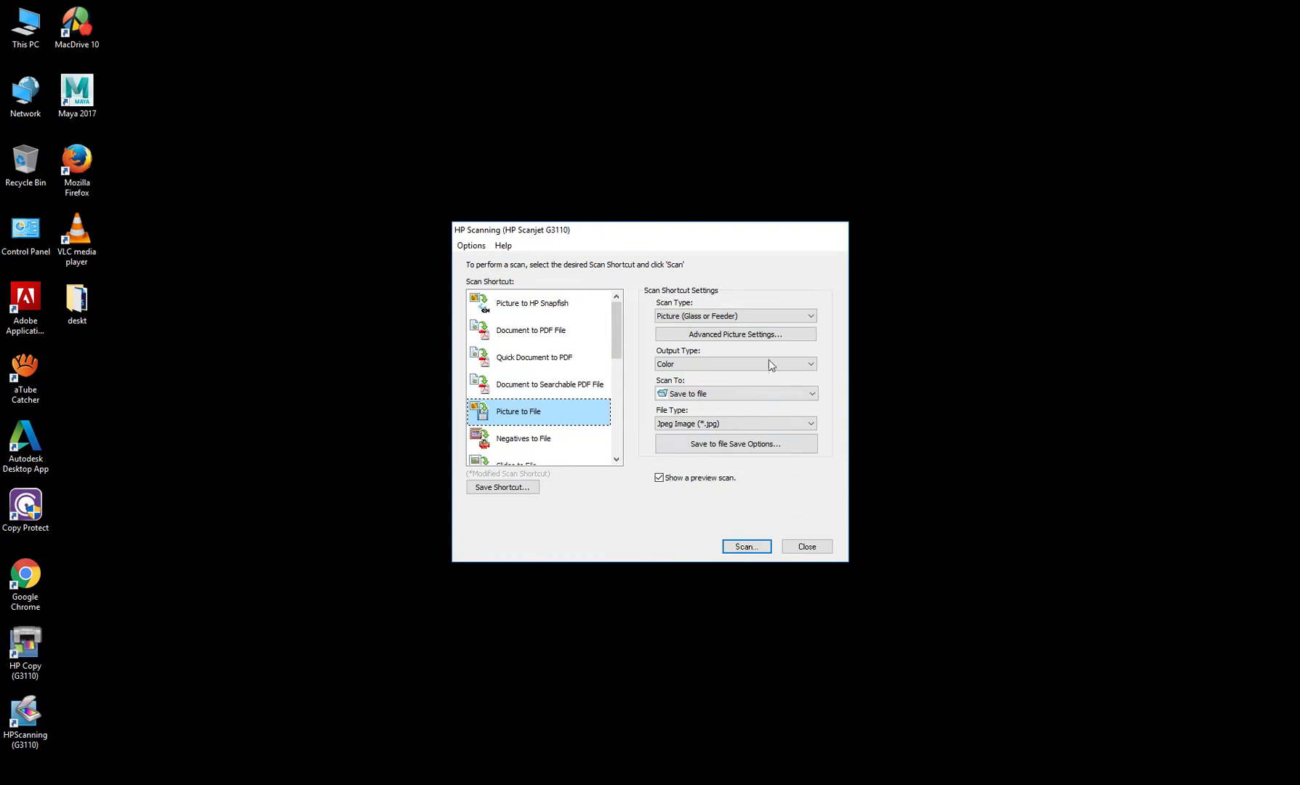
- In the advanced picture settings, set the output resolution to 72 ppi and choose to scan the entire scanning glass
{"action": "left_click", "coordinate": [728, 337]}
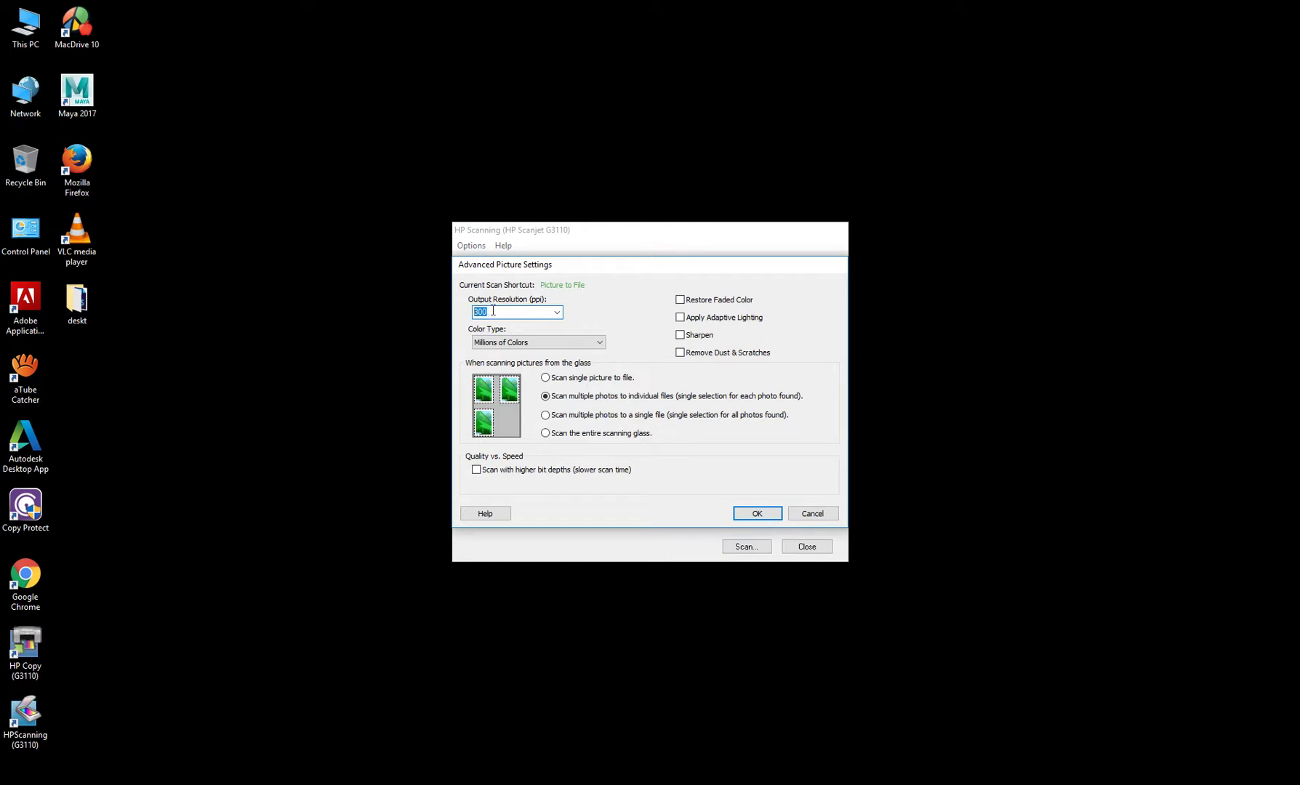
{"action": "type", "text": "72"}
{"action": "left_click_drag", "start_coordinate": [493, 311], "coordinate": [420, 320]}
{"action": "left_click", "coordinate": [619, 434]}
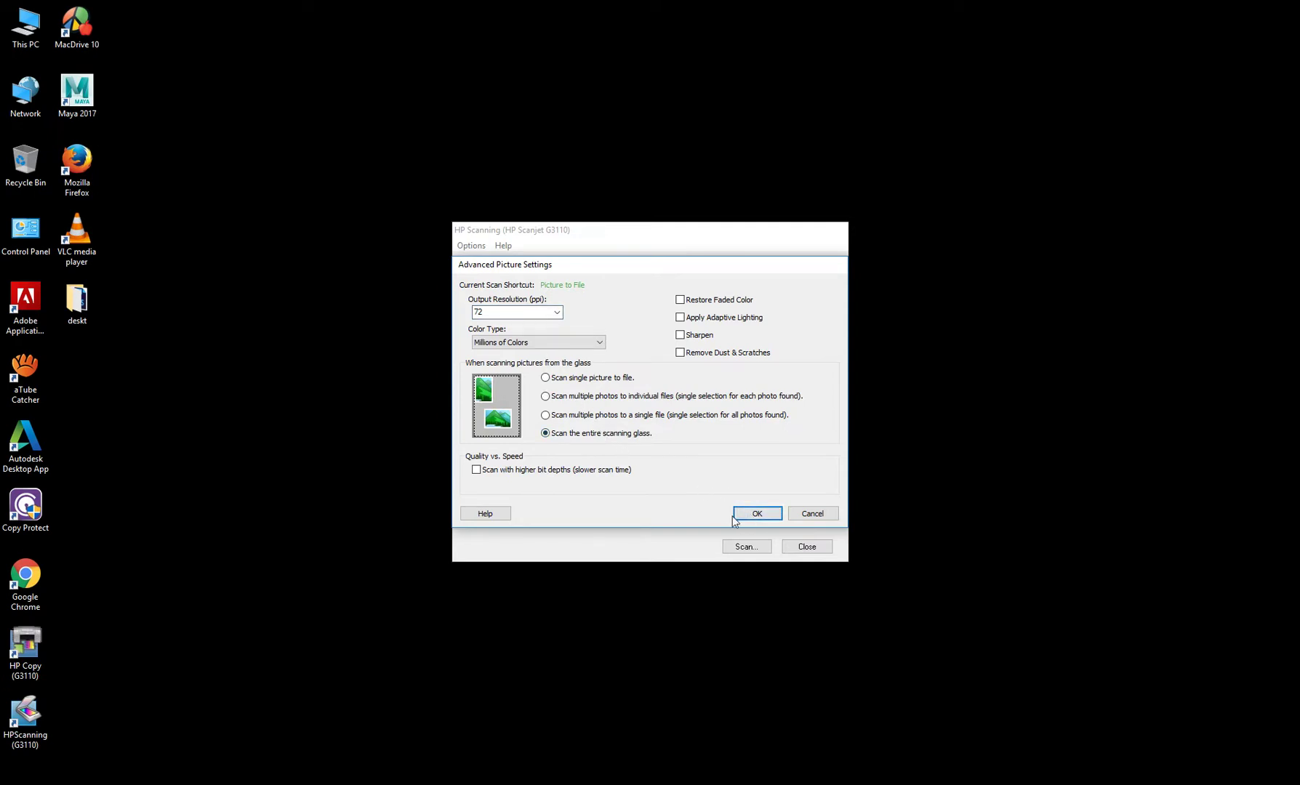
{"action": "left_click", "coordinate": [754, 514]}
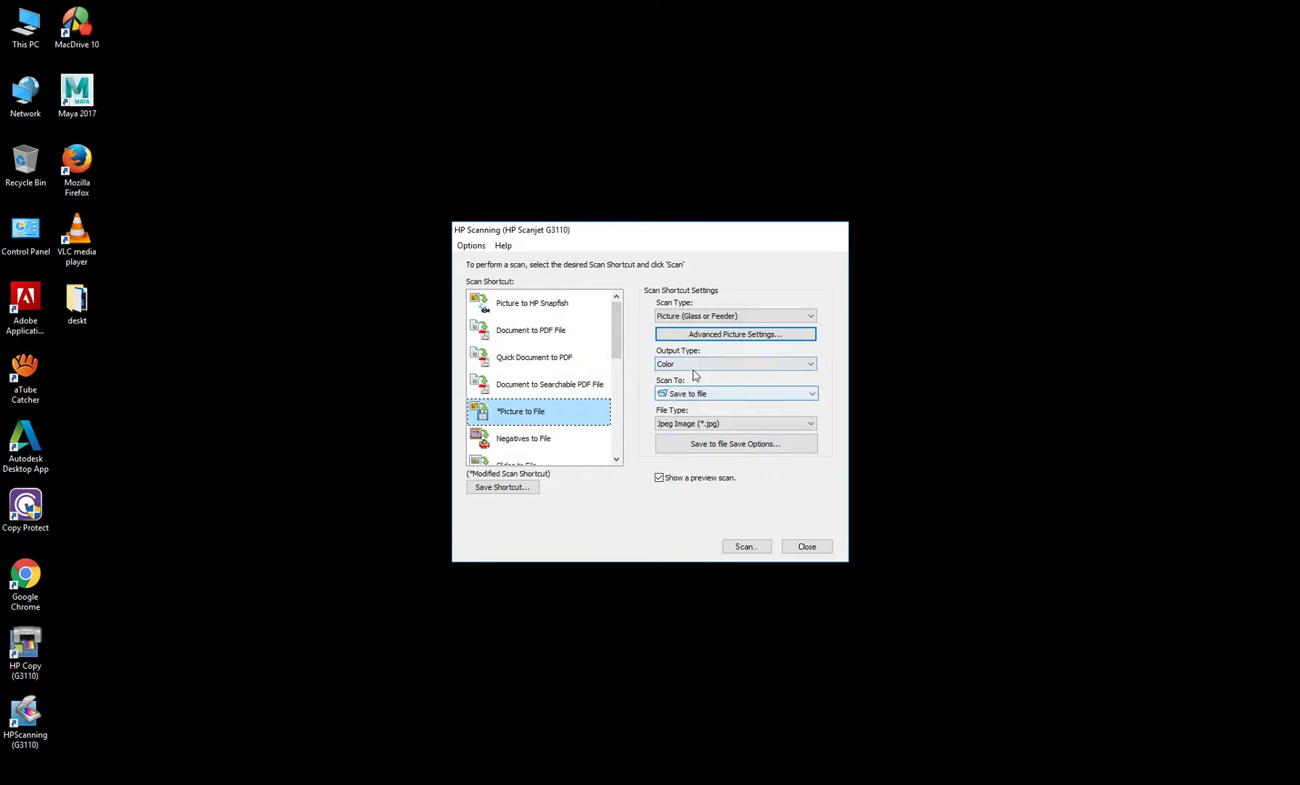
- Keep Save to file with Jpeg Image as the output, and turn off launching Windows Explorer after saving in the save options
{"action": "left_click", "coordinate": [730, 391]}
{"action": "left_click", "coordinate": [612, 518]}
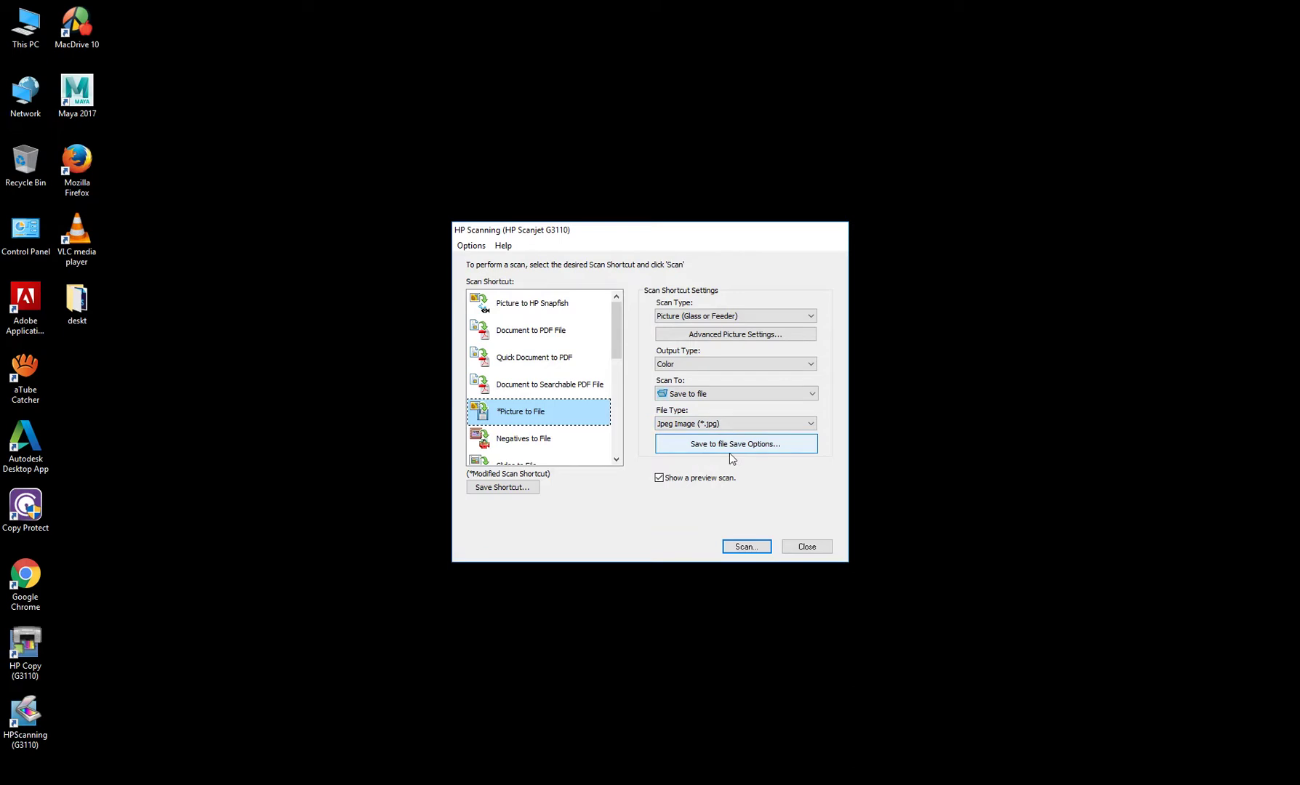
{"action": "left_click", "coordinate": [723, 424]}
{"action": "left_click", "coordinate": [722, 435]}
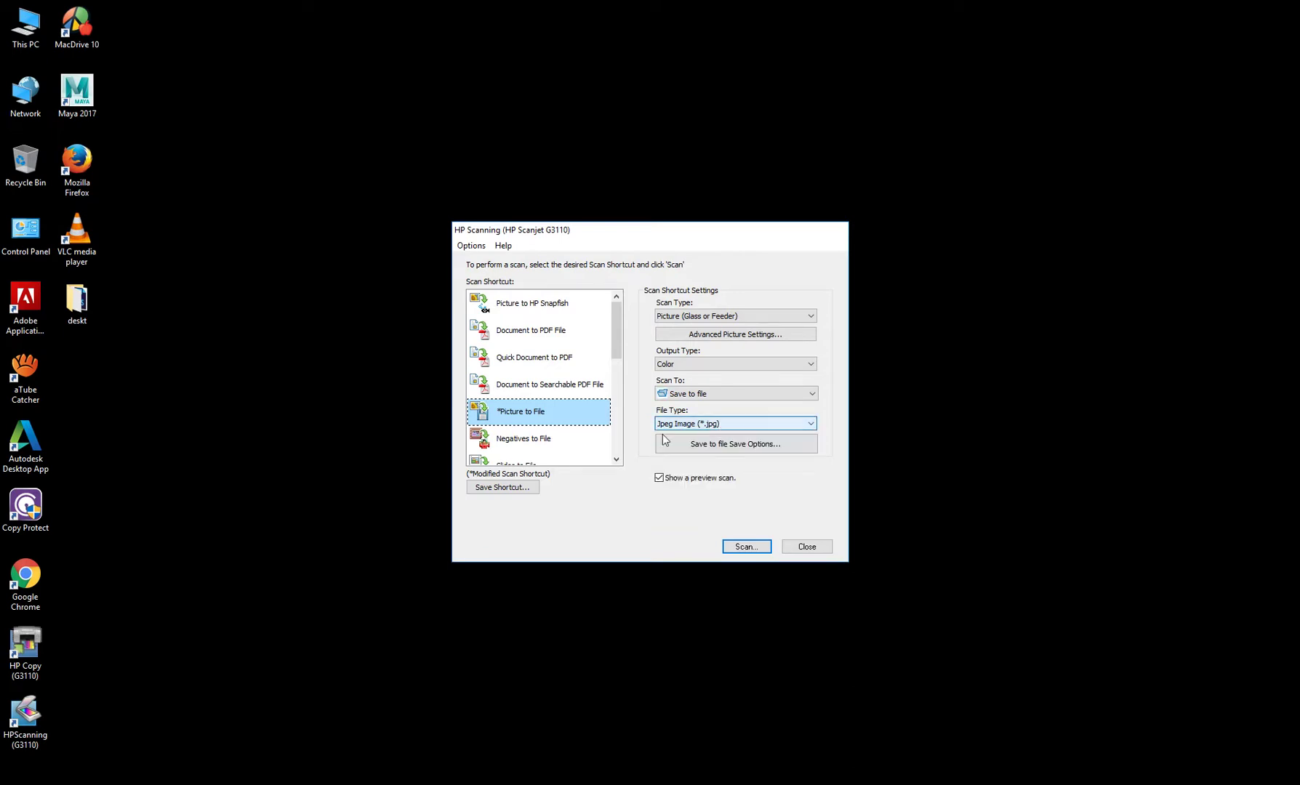
{"action": "left_click", "coordinate": [702, 449]}
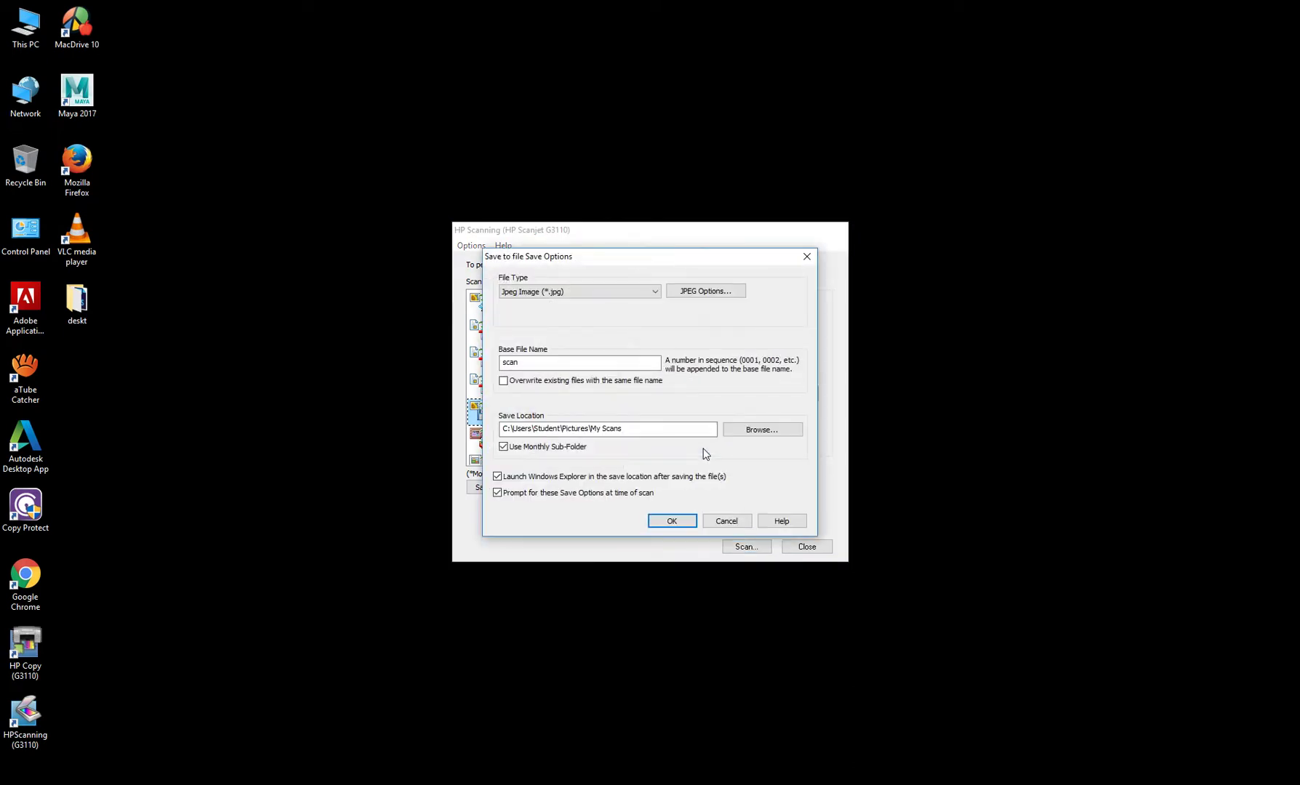
{"action": "left_click", "coordinate": [627, 429]}
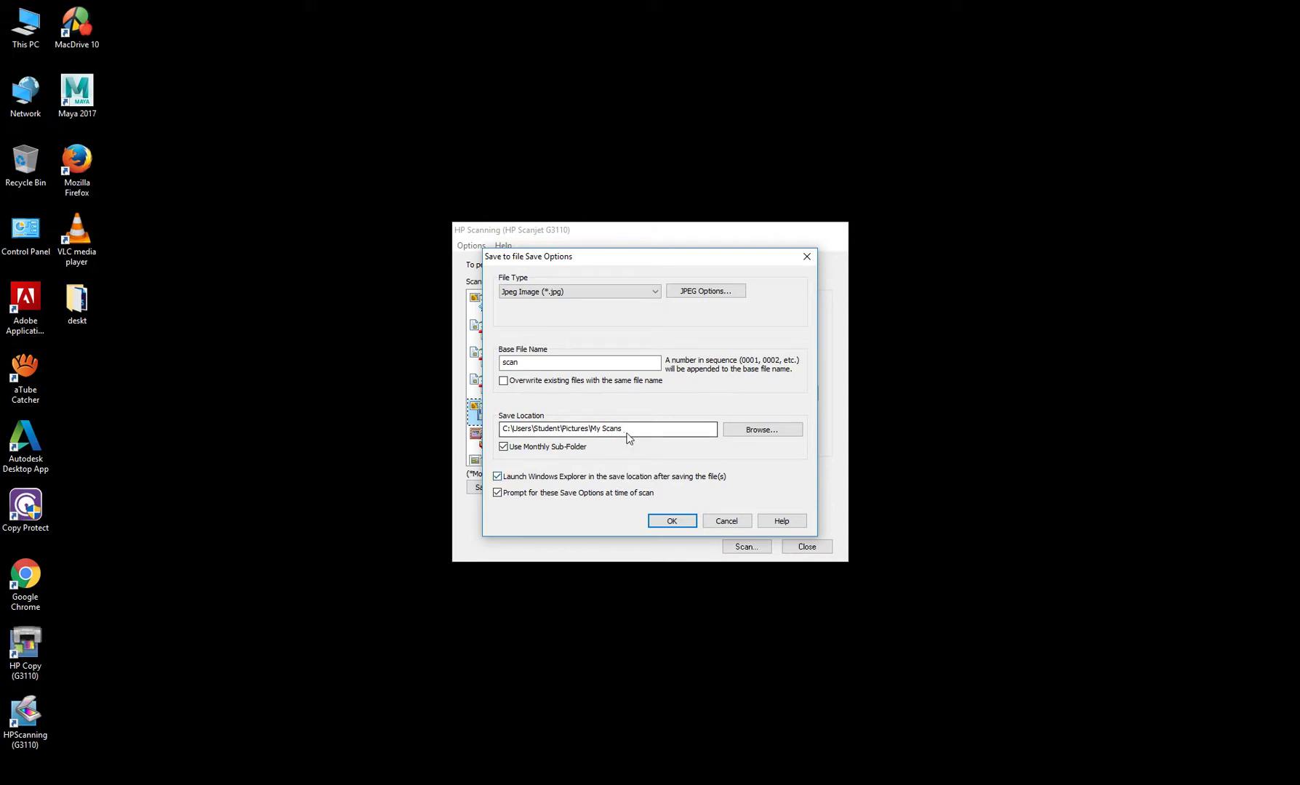
{"action": "left_click", "coordinate": [584, 479]}
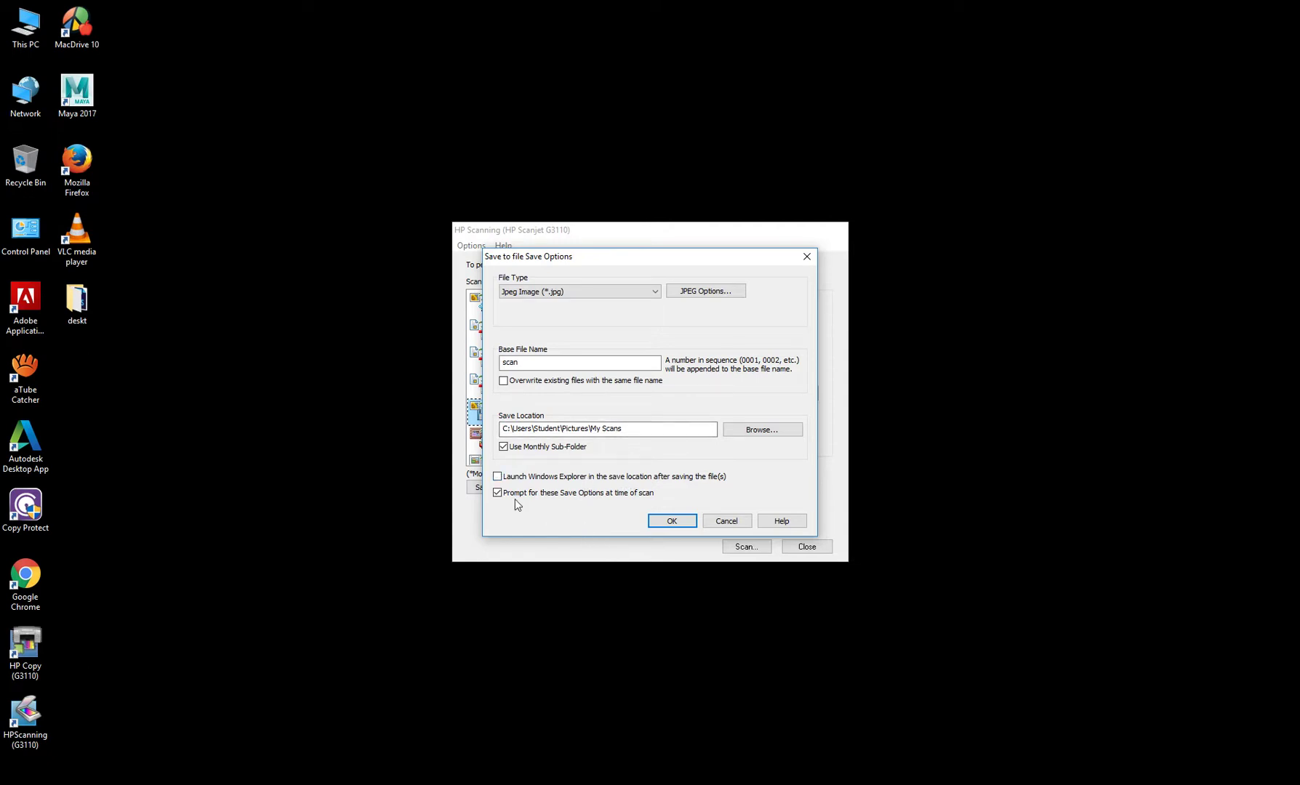
{"action": "left_click", "coordinate": [676, 524]}
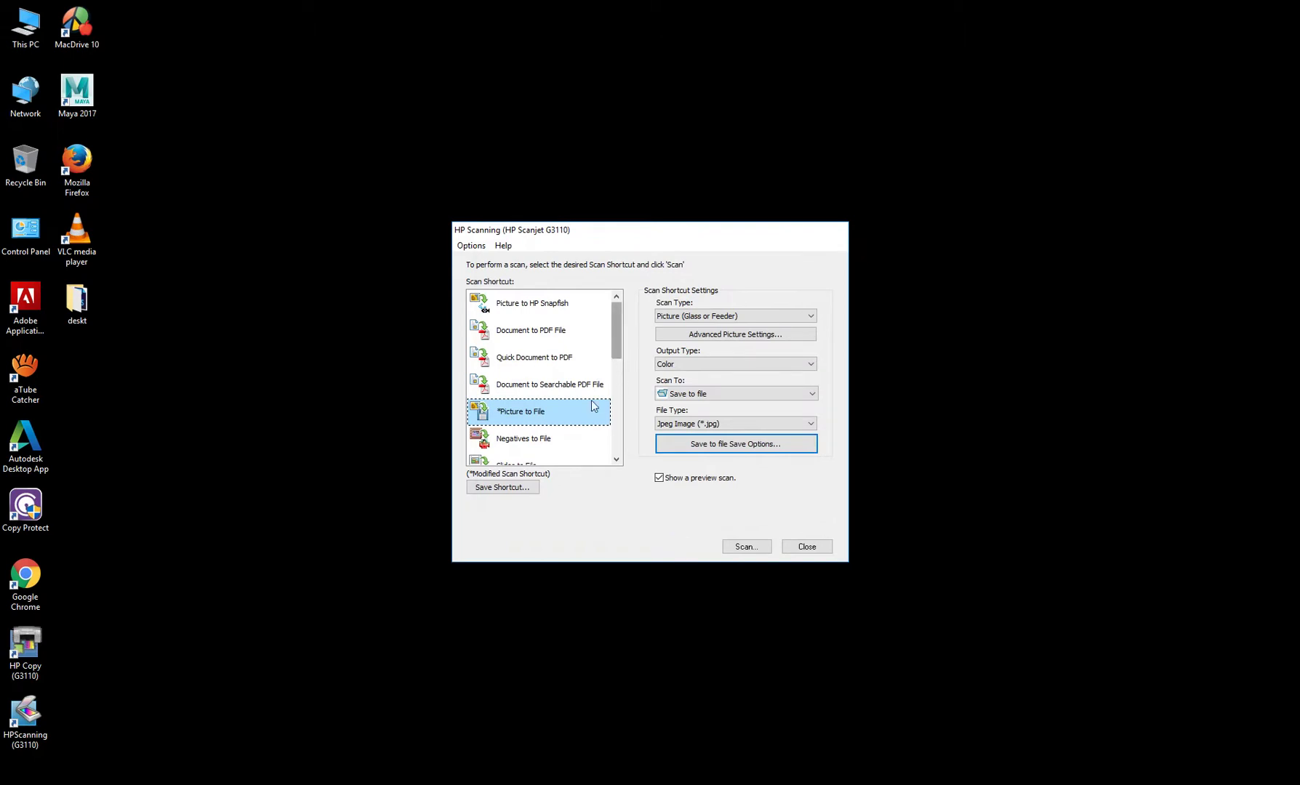
- Save the modified scan settings as a new shortcut named Test 01
{"action": "left_click", "coordinate": [528, 488]}
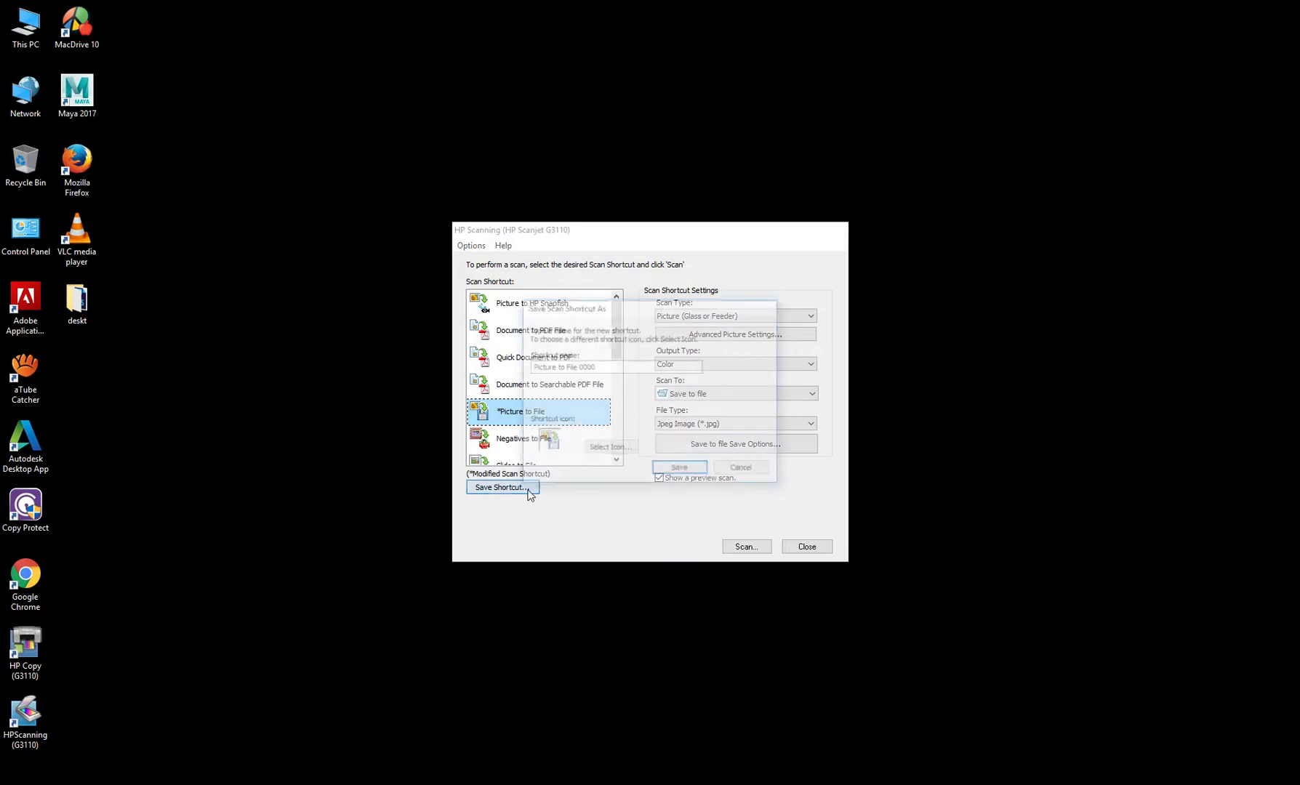
{"action": "left_click_drag", "start_coordinate": [620, 367], "coordinate": [498, 367]}
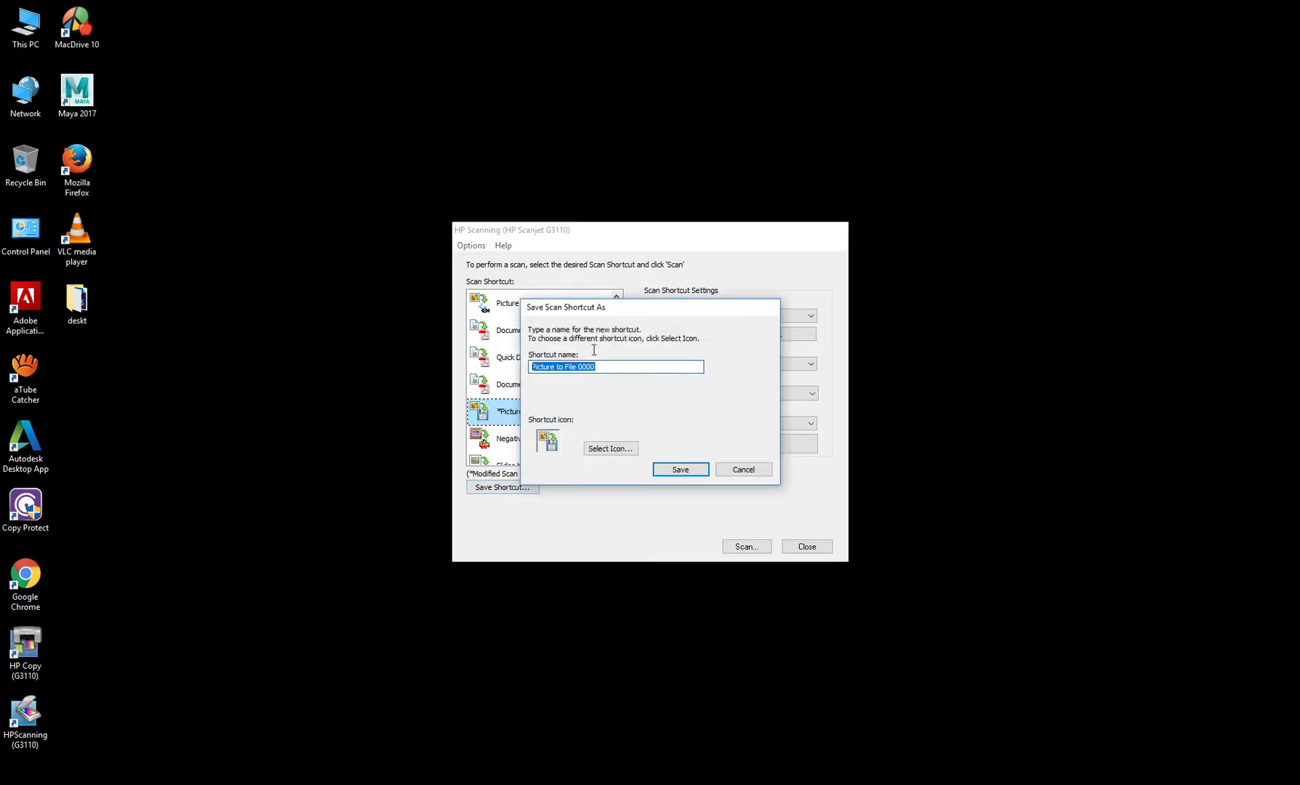
{"action": "type", "text": "Test 01"}
{"action": "left_click", "coordinate": [681, 470]}
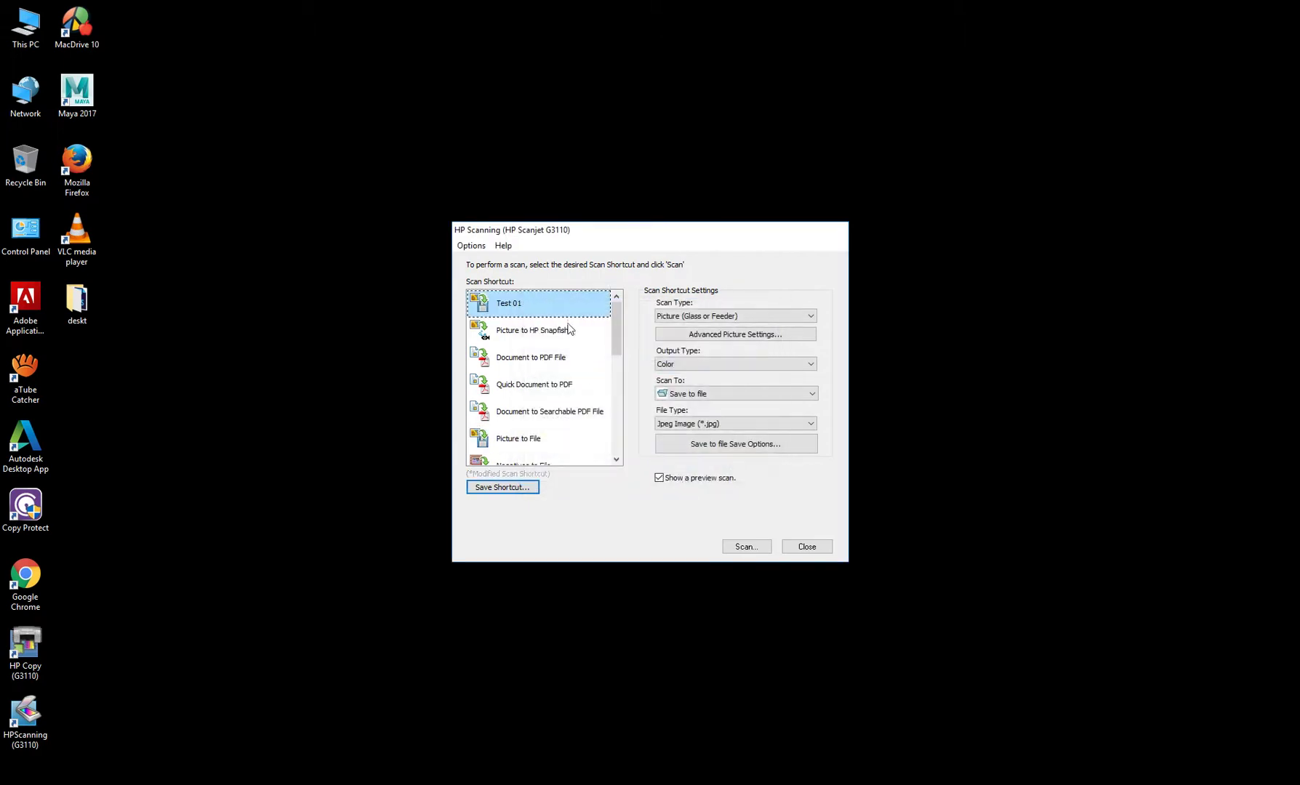
- Start a scan with the Test 01 shortcut, enabling Windows Explorer to launch in the save location after saving
{"action": "mouse_move", "coordinate": [558, 312]}
{"action": "left_click", "coordinate": [745, 553]}
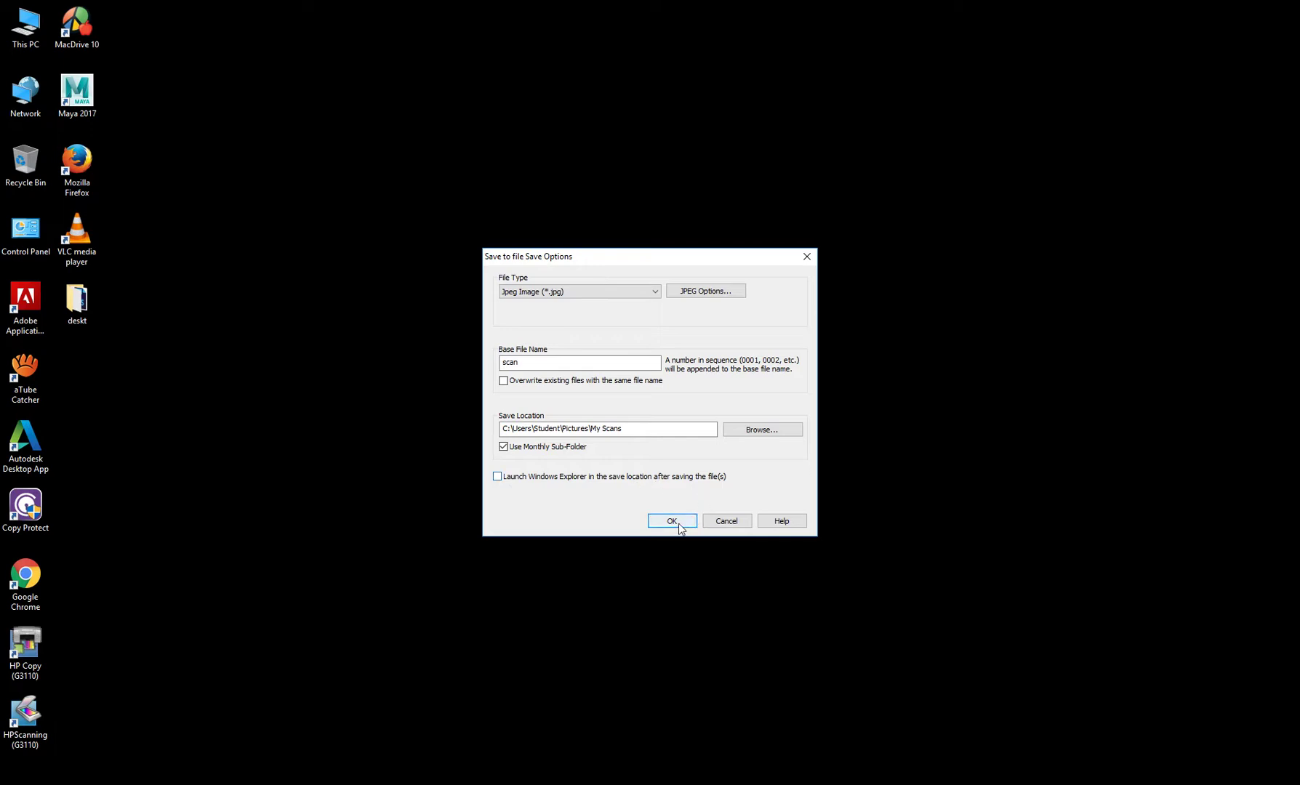
{"action": "left_click", "coordinate": [505, 480]}
{"action": "left_click", "coordinate": [672, 521]}
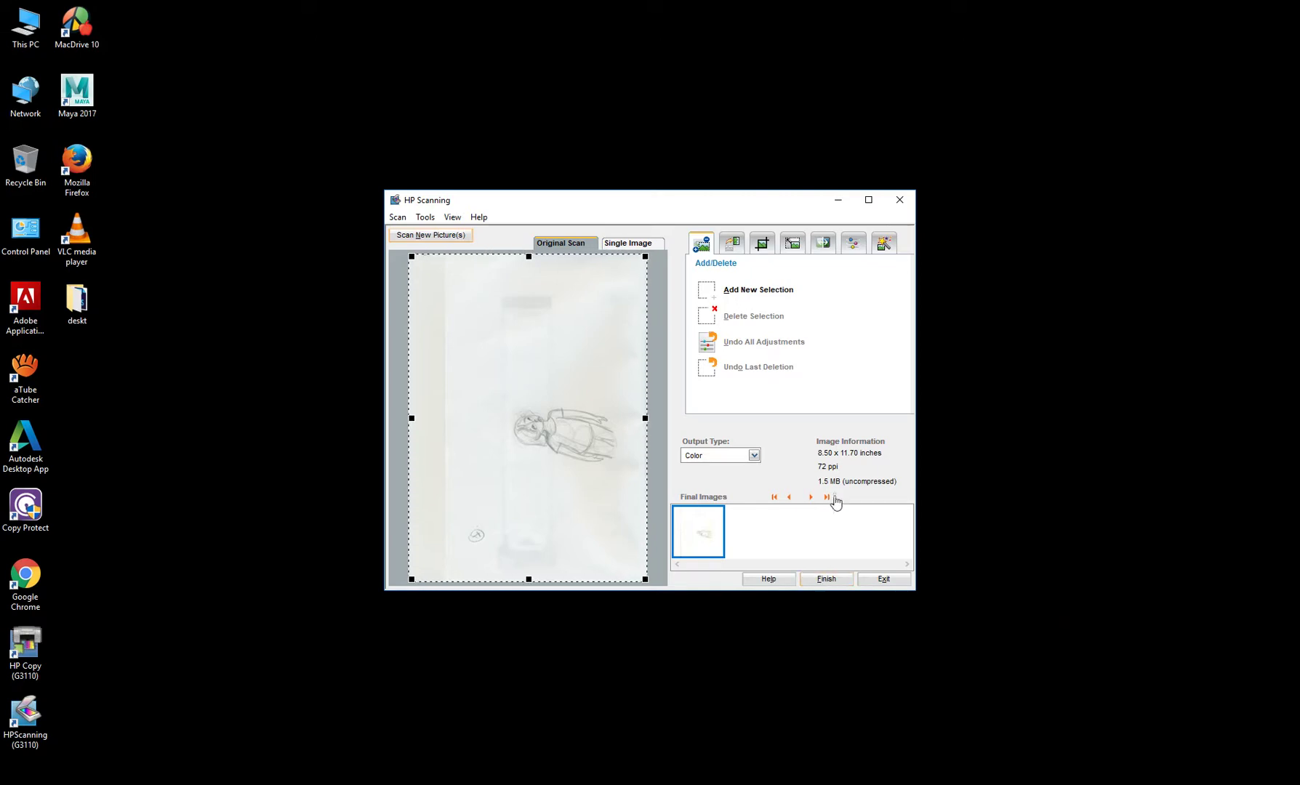
- Review the resize and rotate/flip options for the scanned drawing and finish the scan to save the full page
{"action": "left_click", "coordinate": [799, 240]}
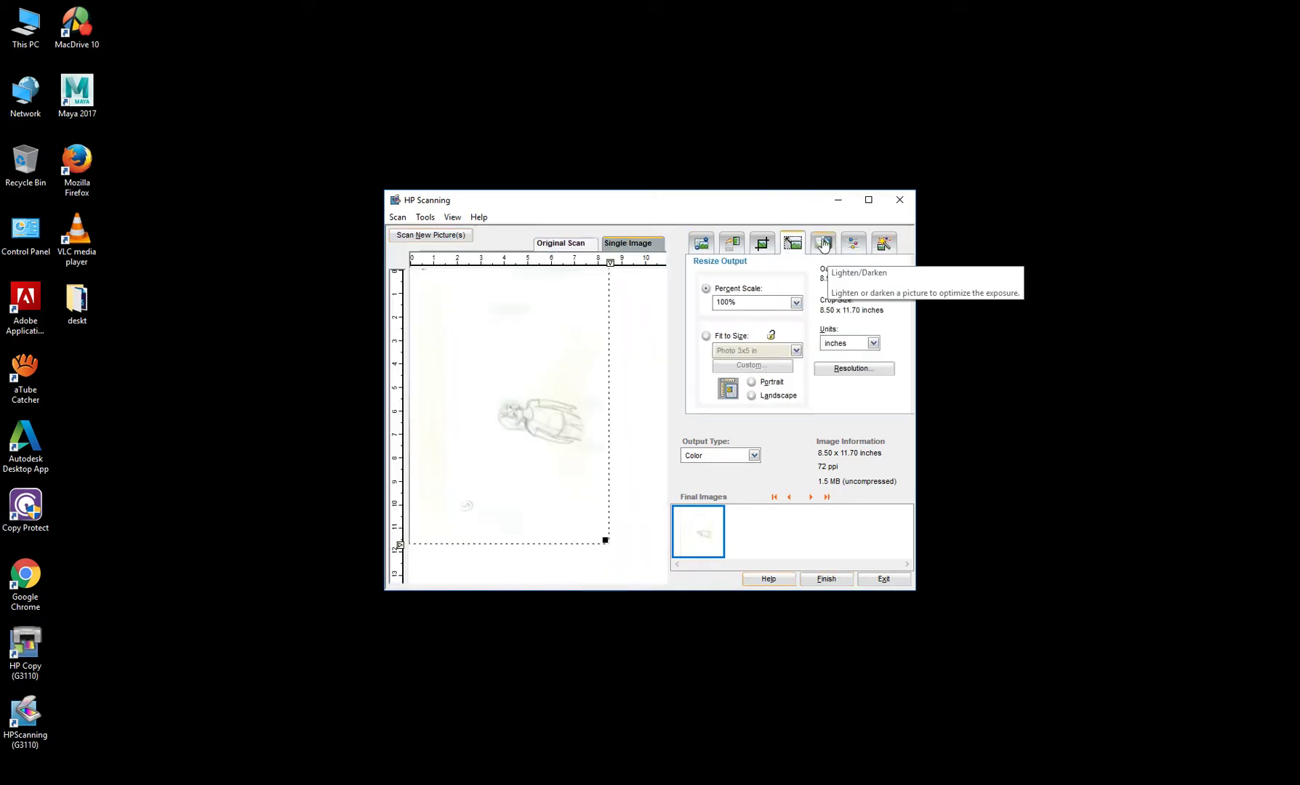
{"action": "left_click", "coordinate": [732, 243]}
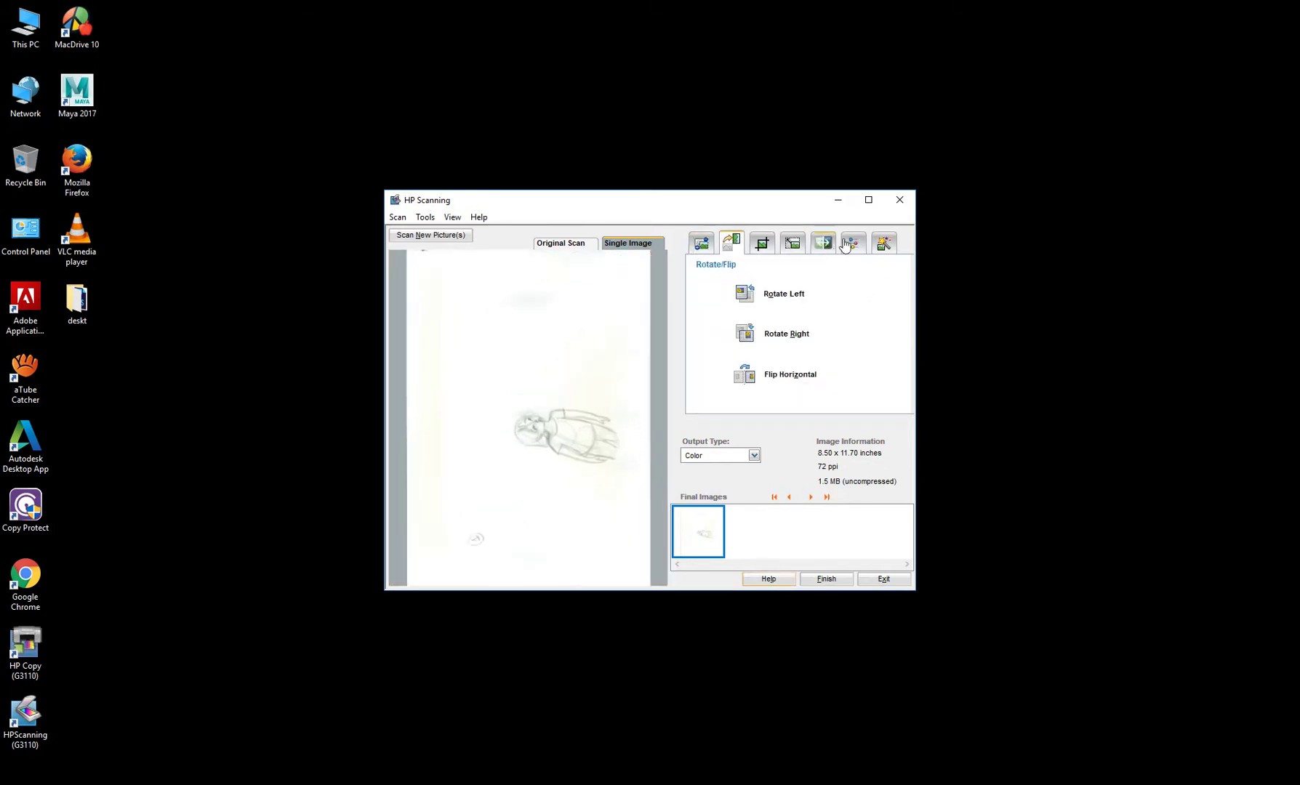
{"action": "left_click", "coordinate": [856, 243]}
{"action": "left_click", "coordinate": [701, 243]}
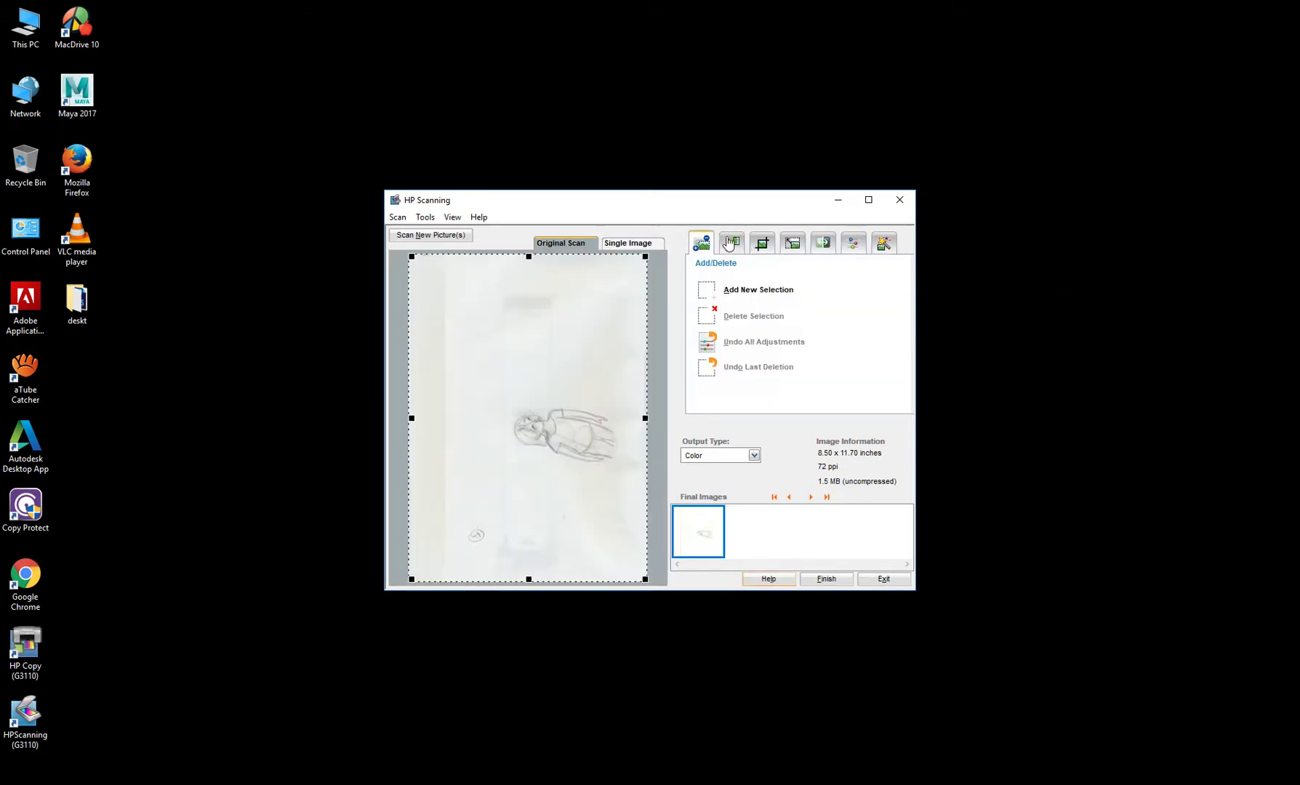
{"action": "left_click", "coordinate": [827, 579]}
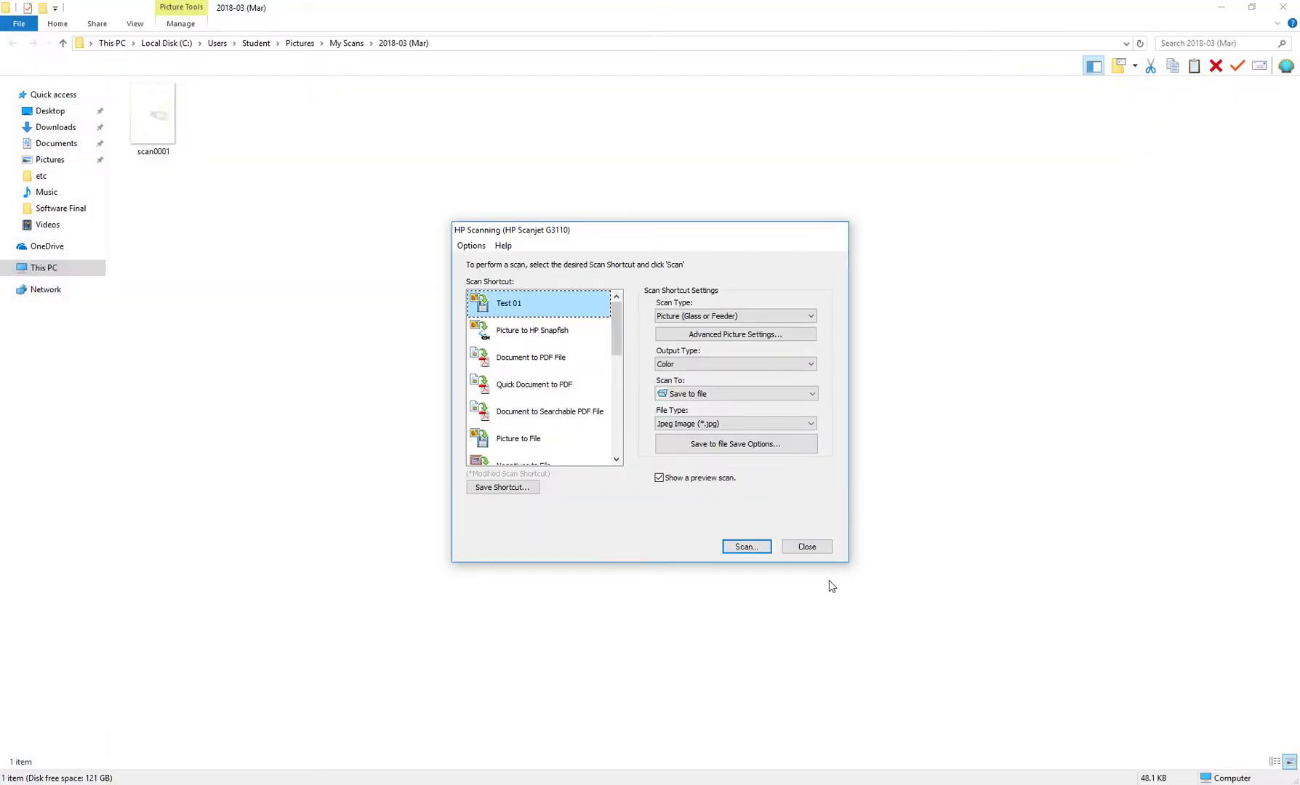
- Open scan0001 from the 2018-03 (Mar) scans folder in Photos, making Photos the default app for .jpg files
{"action": "left_click_drag", "start_coordinate": [269, 2], "coordinate": [448, 179]}
{"action": "double_click", "coordinate": [334, 293]}
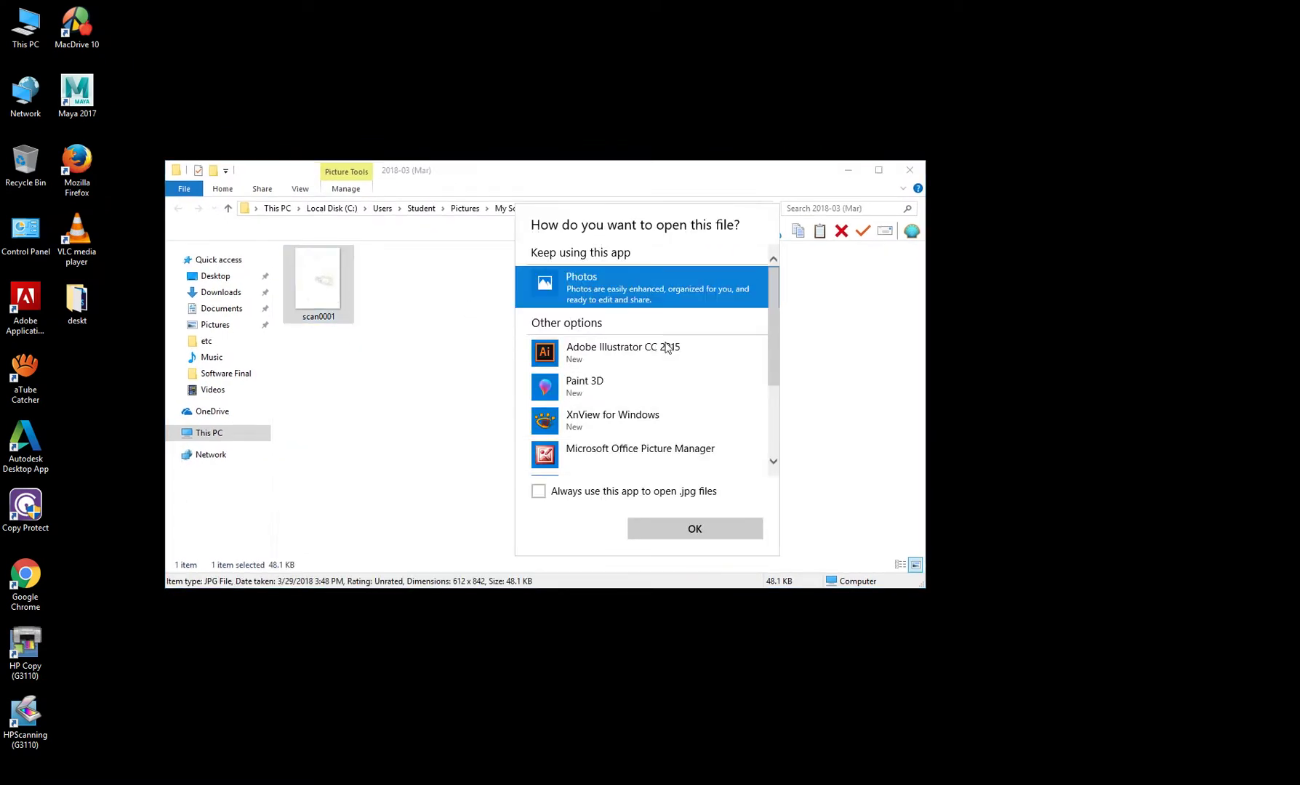
{"action": "scroll", "coordinate": [624, 426], "scroll_direction": "down", "scroll_amount": 3}
{"action": "scroll", "coordinate": [603, 443], "scroll_direction": "down", "scroll_amount": 2}
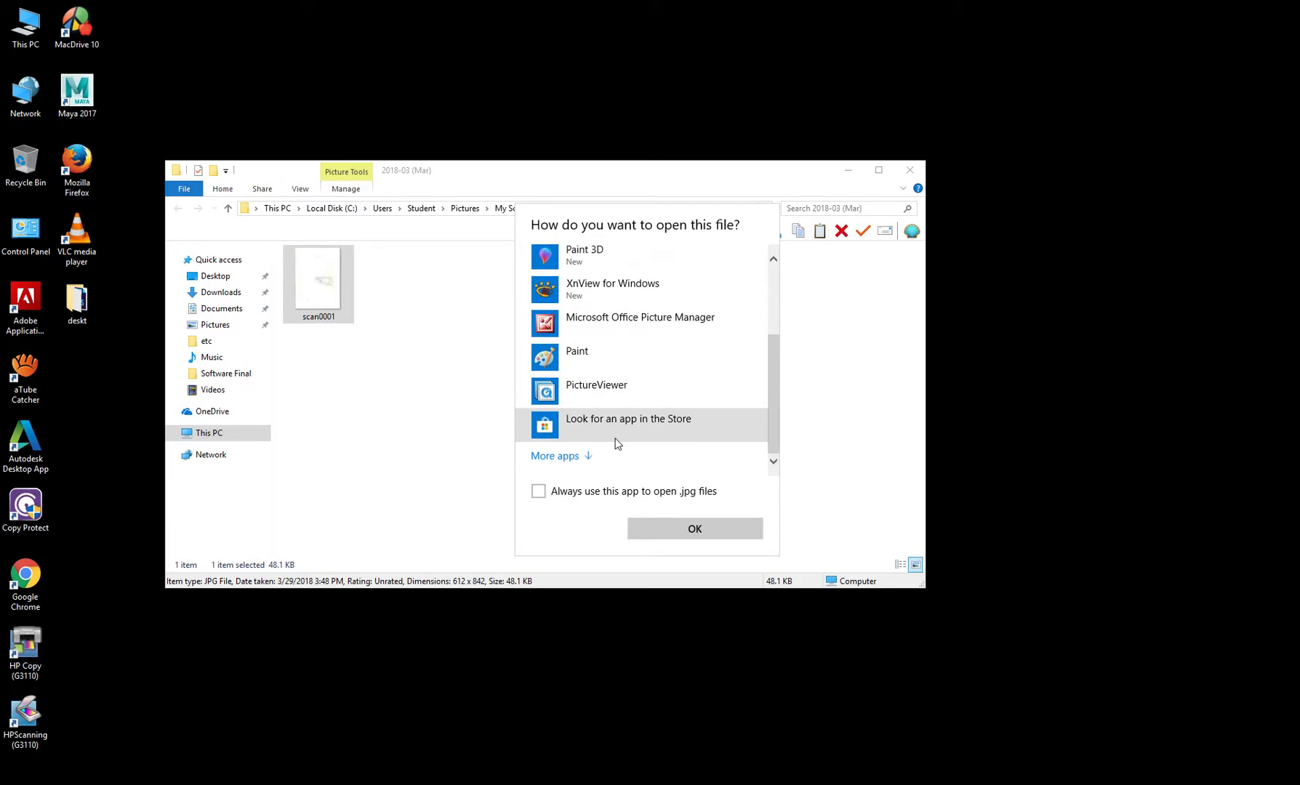
{"action": "left_click", "coordinate": [586, 459]}
{"action": "scroll", "coordinate": [586, 458], "scroll_direction": "down", "scroll_amount": 10}
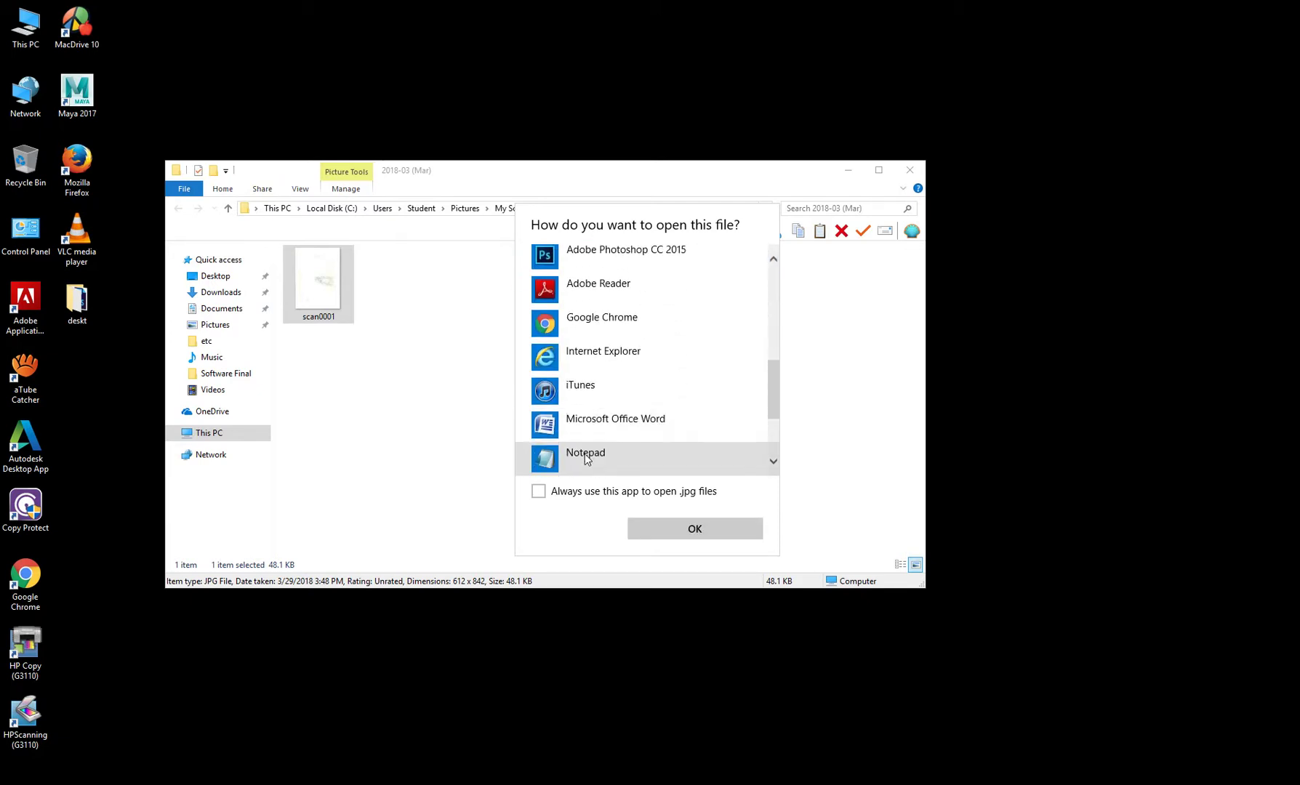
{"action": "scroll", "coordinate": [584, 404], "scroll_direction": "up", "scroll_amount": 5}
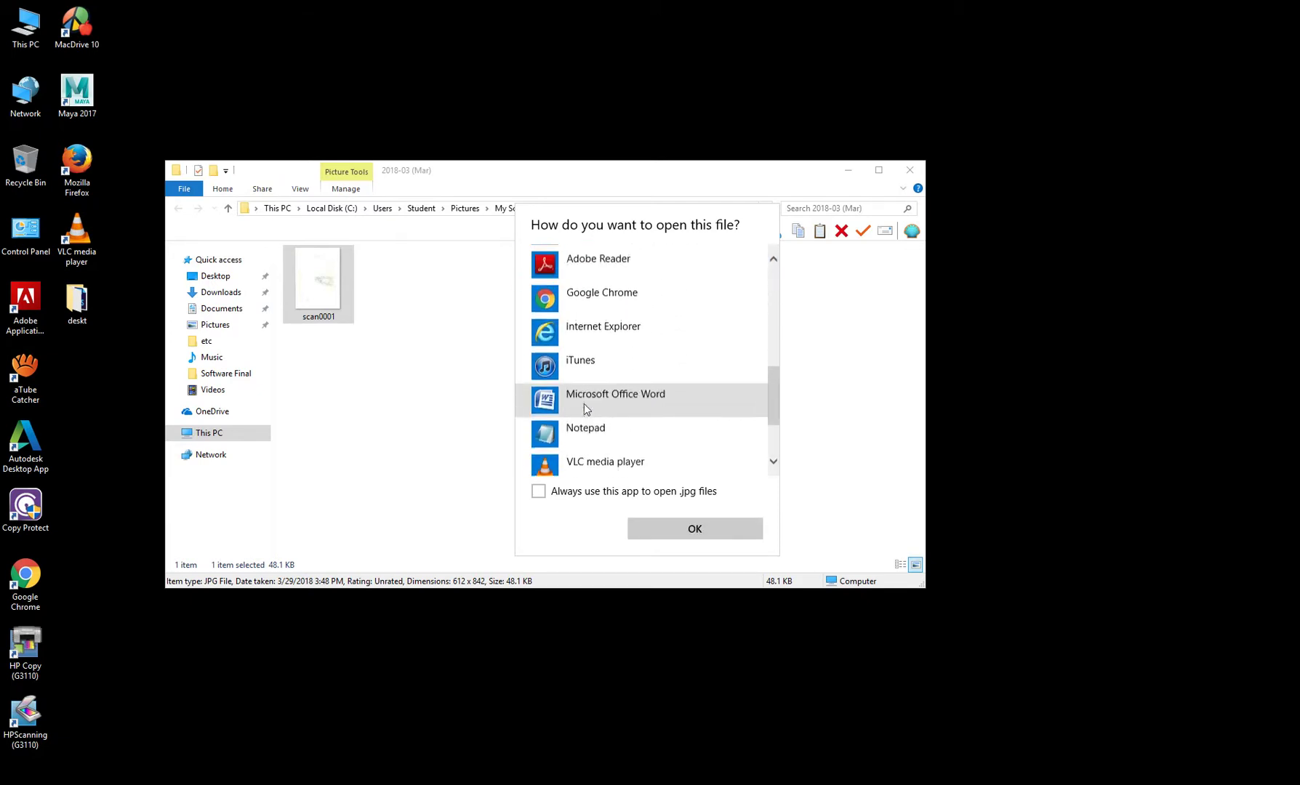
{"action": "scroll", "coordinate": [584, 404], "scroll_direction": "up", "scroll_amount": 4}
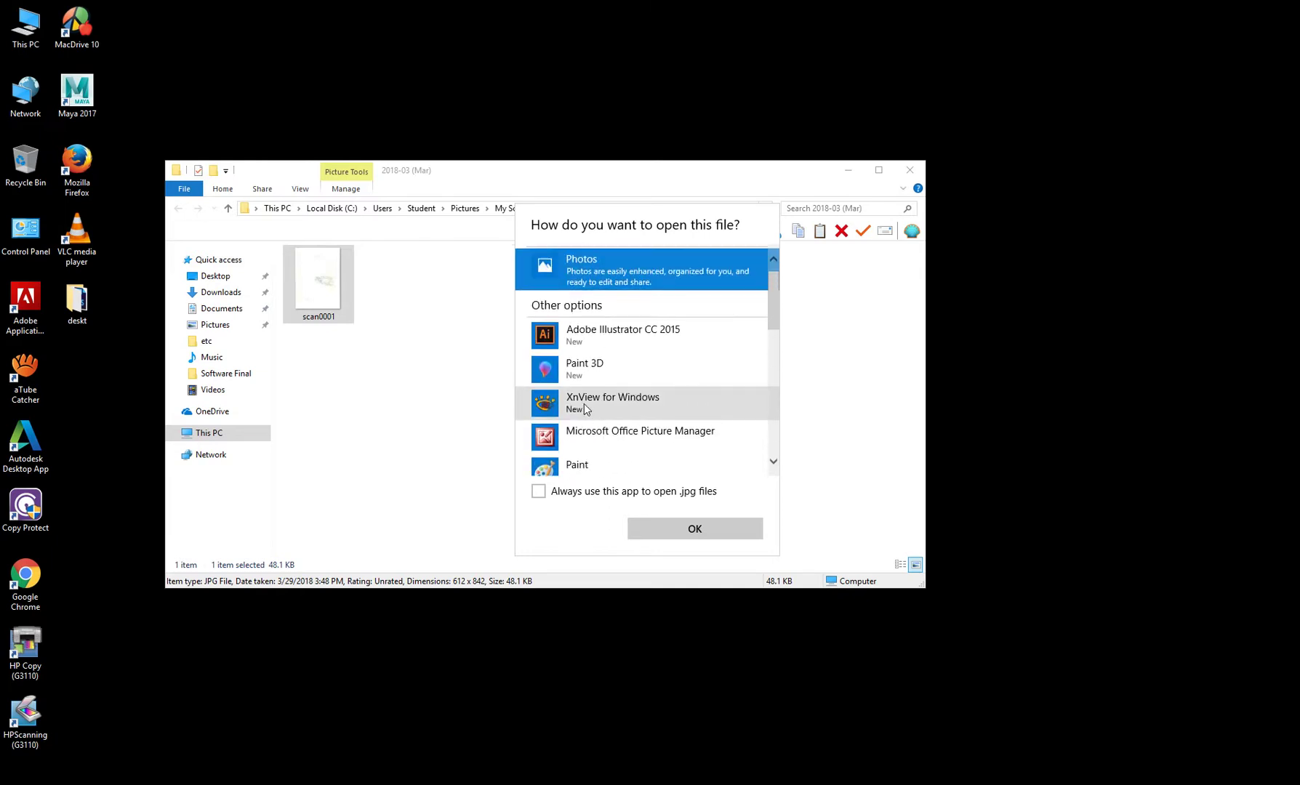
{"action": "scroll", "coordinate": [593, 393], "scroll_direction": "down", "scroll_amount": 4}
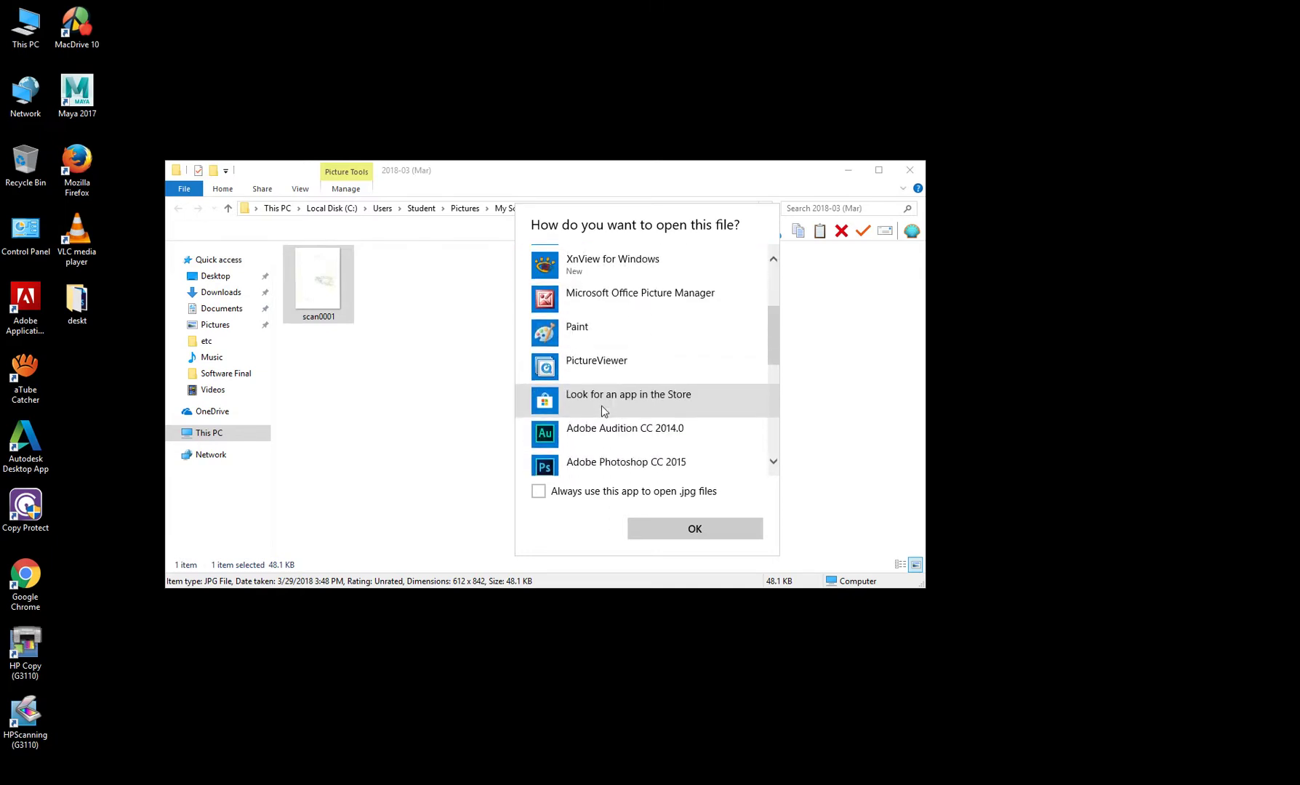
{"action": "left_click", "coordinate": [594, 495]}
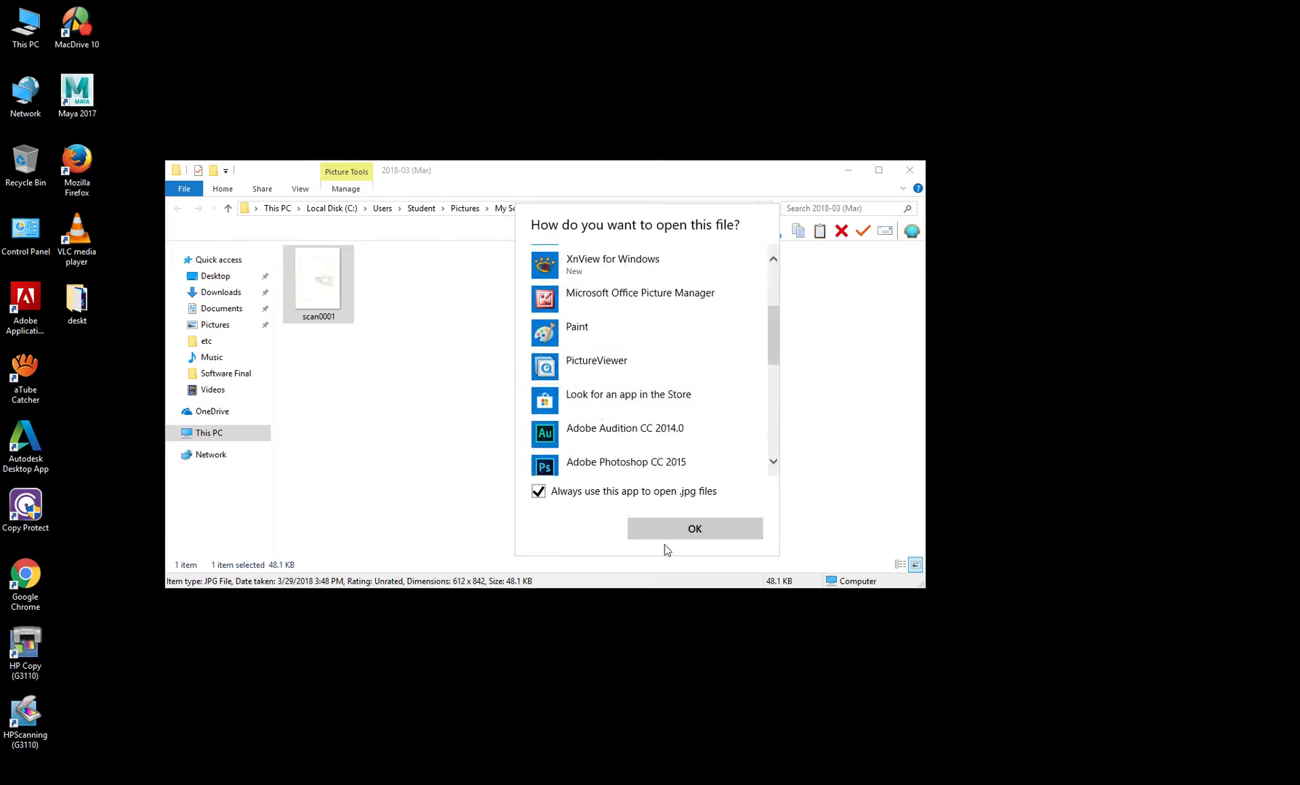
{"action": "left_click", "coordinate": [672, 532]}
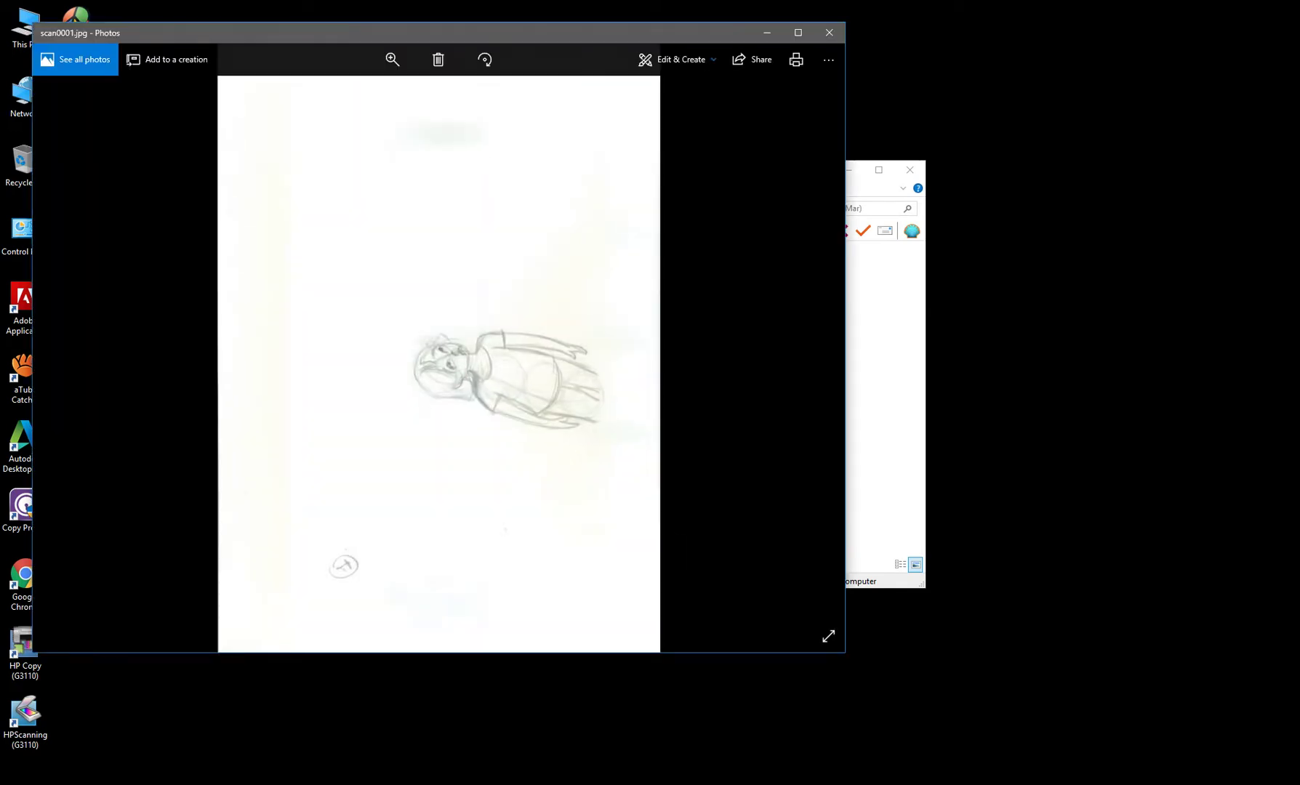
- Enlarge the Photos window and examine the scanned drawing's line quality up close and as a full page
{"action": "left_click", "coordinate": [797, 32]}
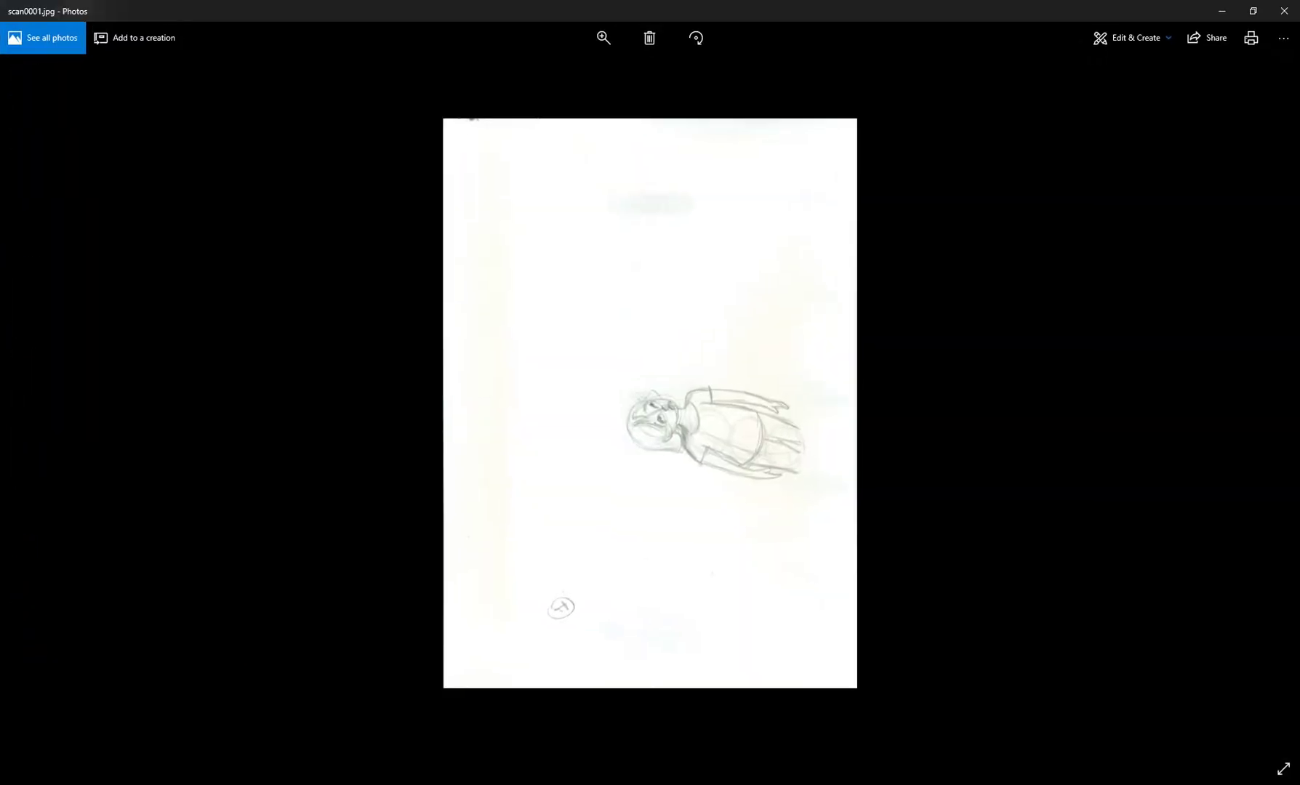
{"action": "scroll", "coordinate": [652, 321], "scroll_direction": "up", "scroll_amount": 5}
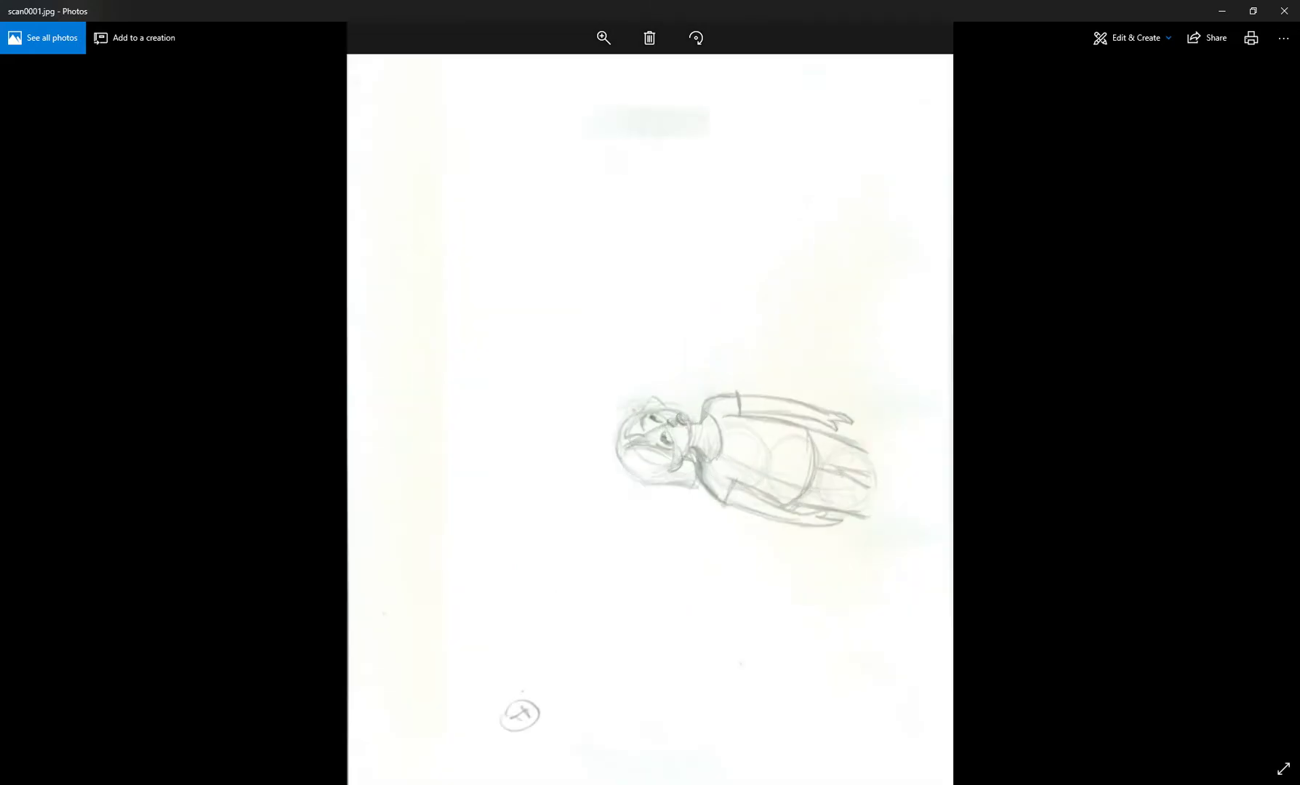
{"action": "scroll", "coordinate": [651, 321], "scroll_direction": "up", "scroll_amount": 3}
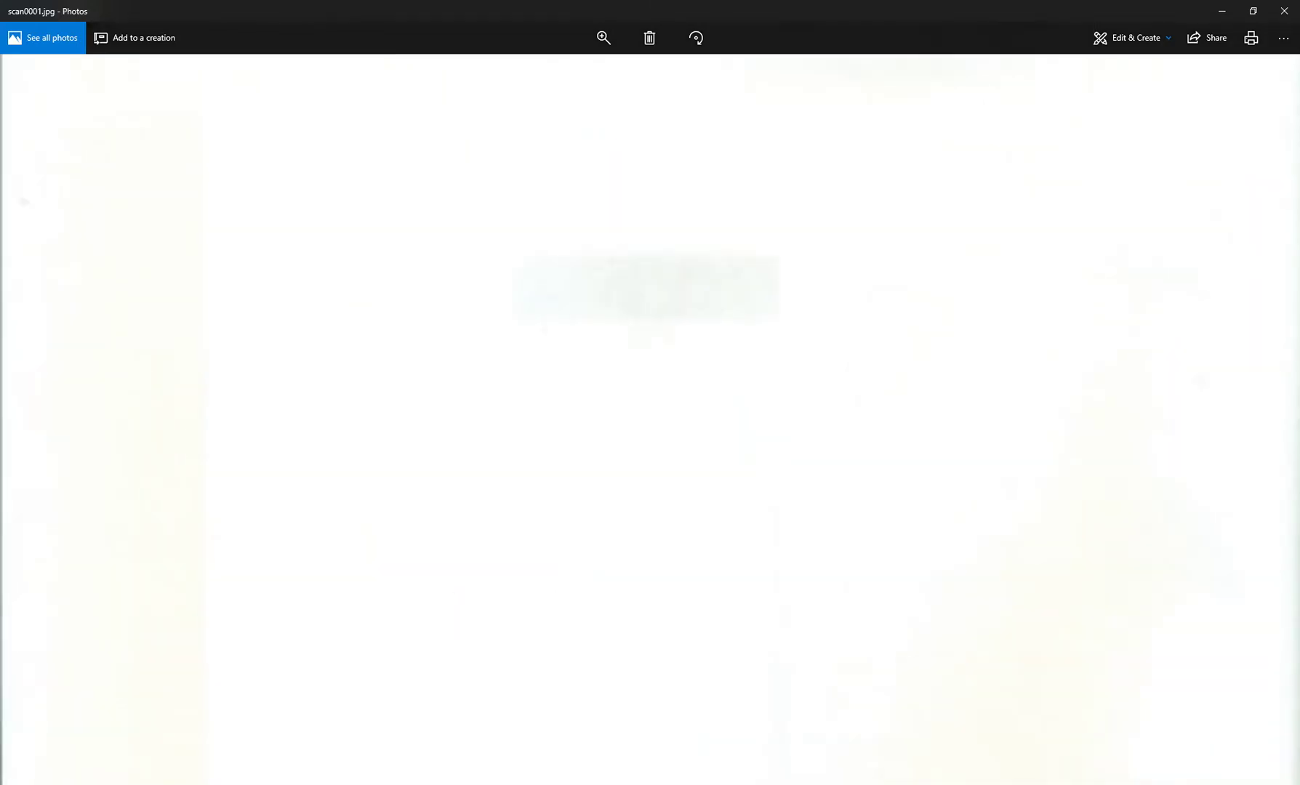
{"action": "scroll", "coordinate": [651, 322], "scroll_direction": "down", "scroll_amount": 2}
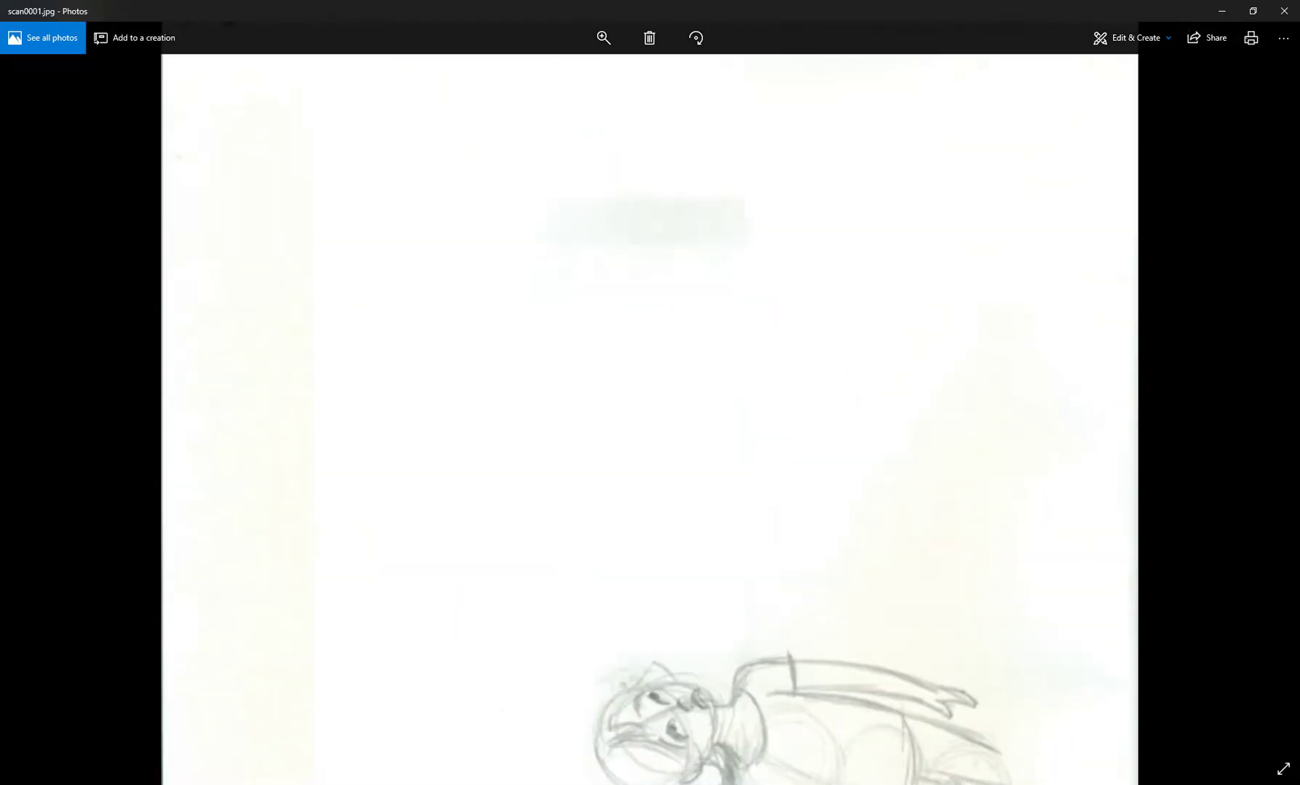
{"action": "left_click_drag", "start_coordinate": [652, 482], "coordinate": [652, 321]}
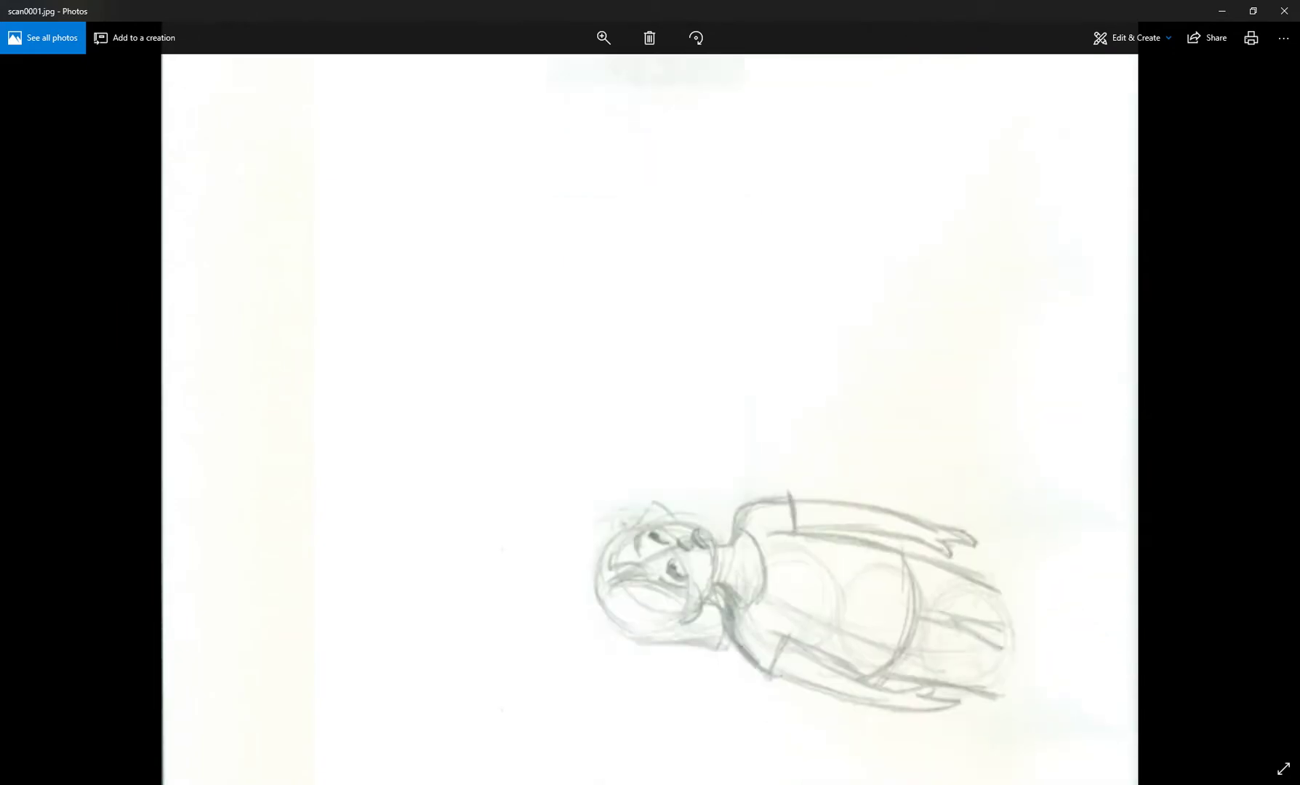
{"action": "scroll", "coordinate": [821, 549], "scroll_direction": "up", "scroll_amount": 3}
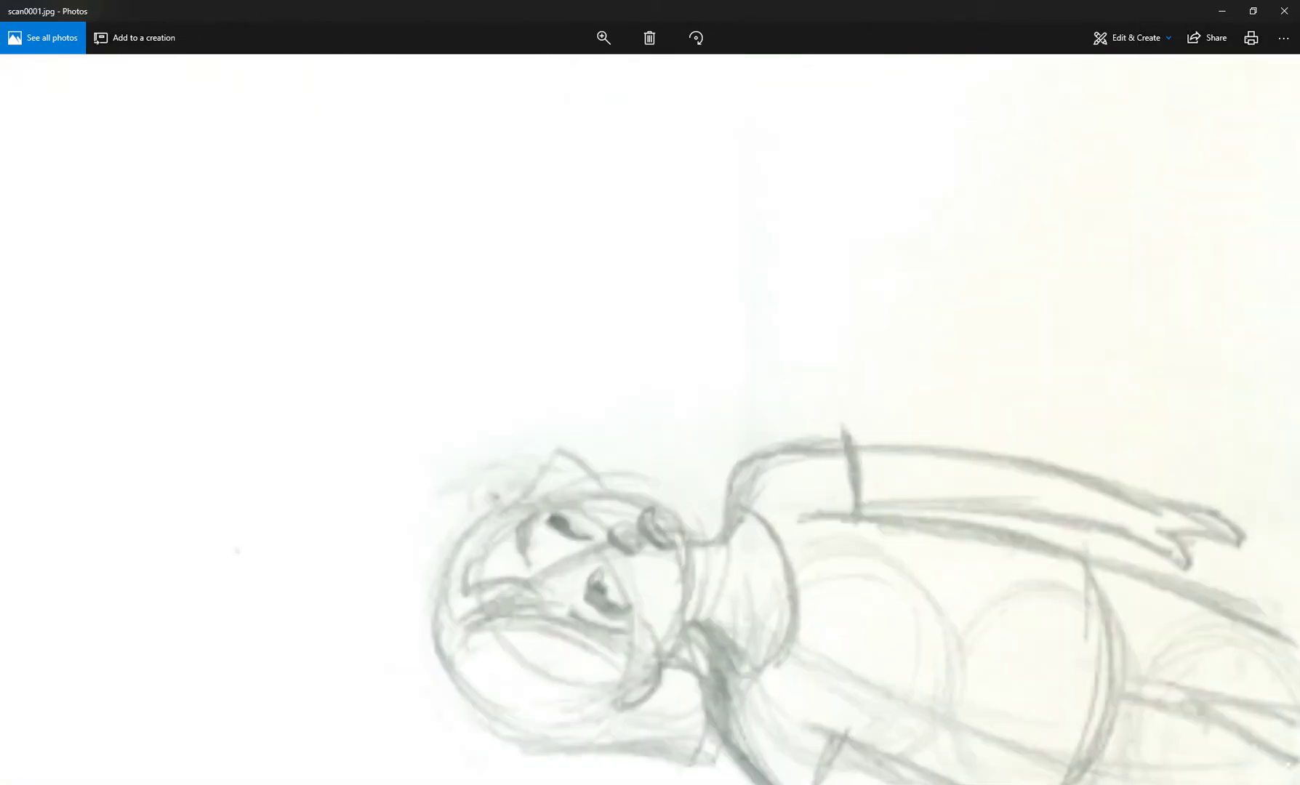
{"action": "scroll", "coordinate": [820, 548], "scroll_direction": "down", "scroll_amount": 1}
{"action": "mouse_move", "coordinate": [820, 548]}
{"action": "left_mouse_down"}
{"action": "mouse_move", "coordinate": [685, 289]}
{"action": "mouse_move", "coordinate": [685, 351]}
{"action": "left_mouse_up"}
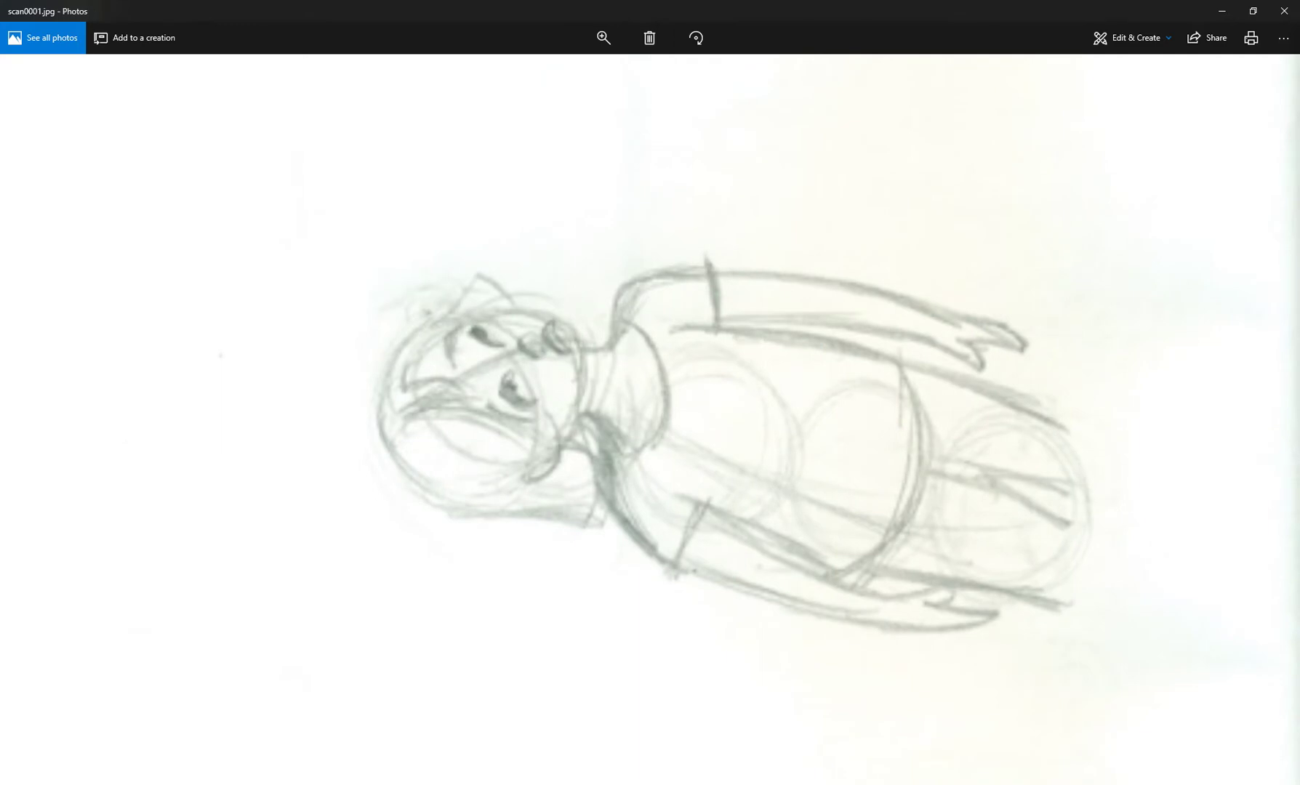
{"action": "scroll", "coordinate": [672, 293], "scroll_direction": "down", "scroll_amount": 5}
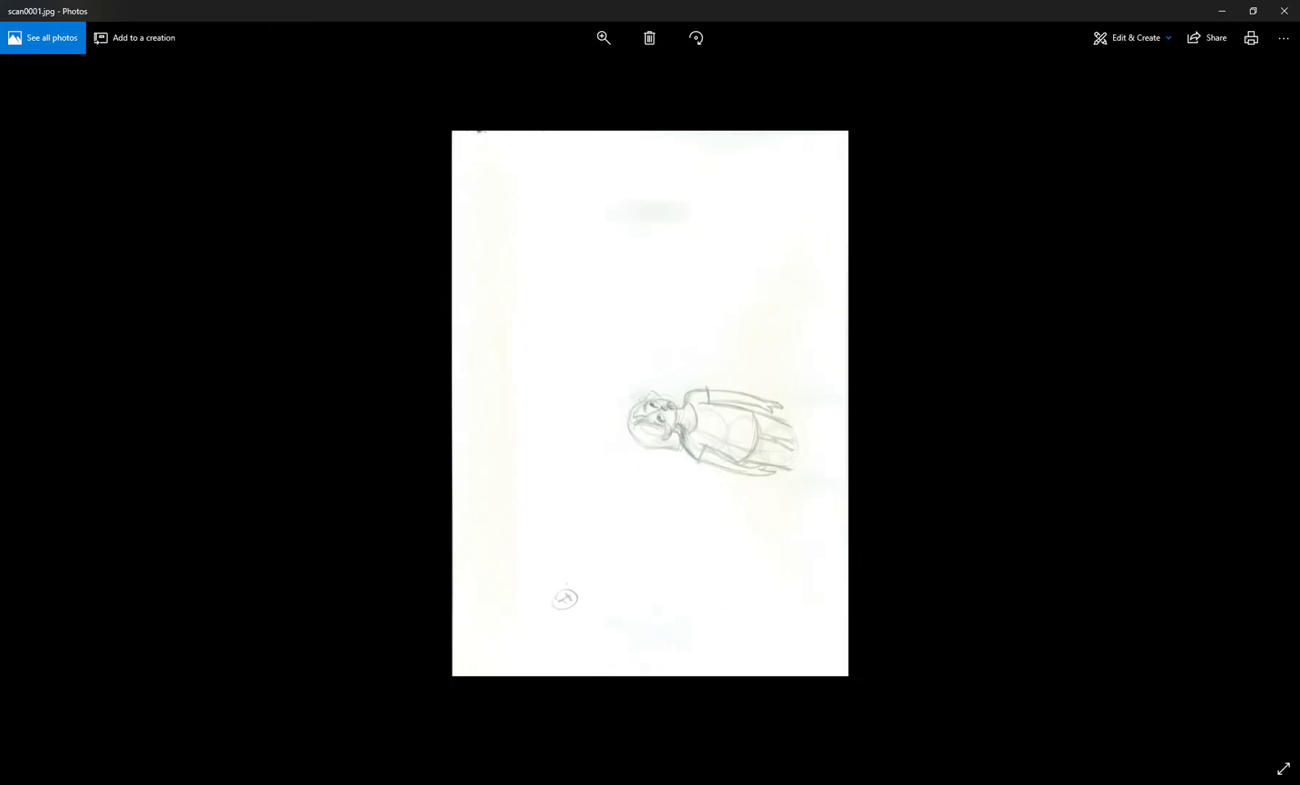
- Open the scanned image in Adobe Photoshop CC 2015 from Photos, without making it the default app
{"action": "right_click", "coordinate": [671, 293]}
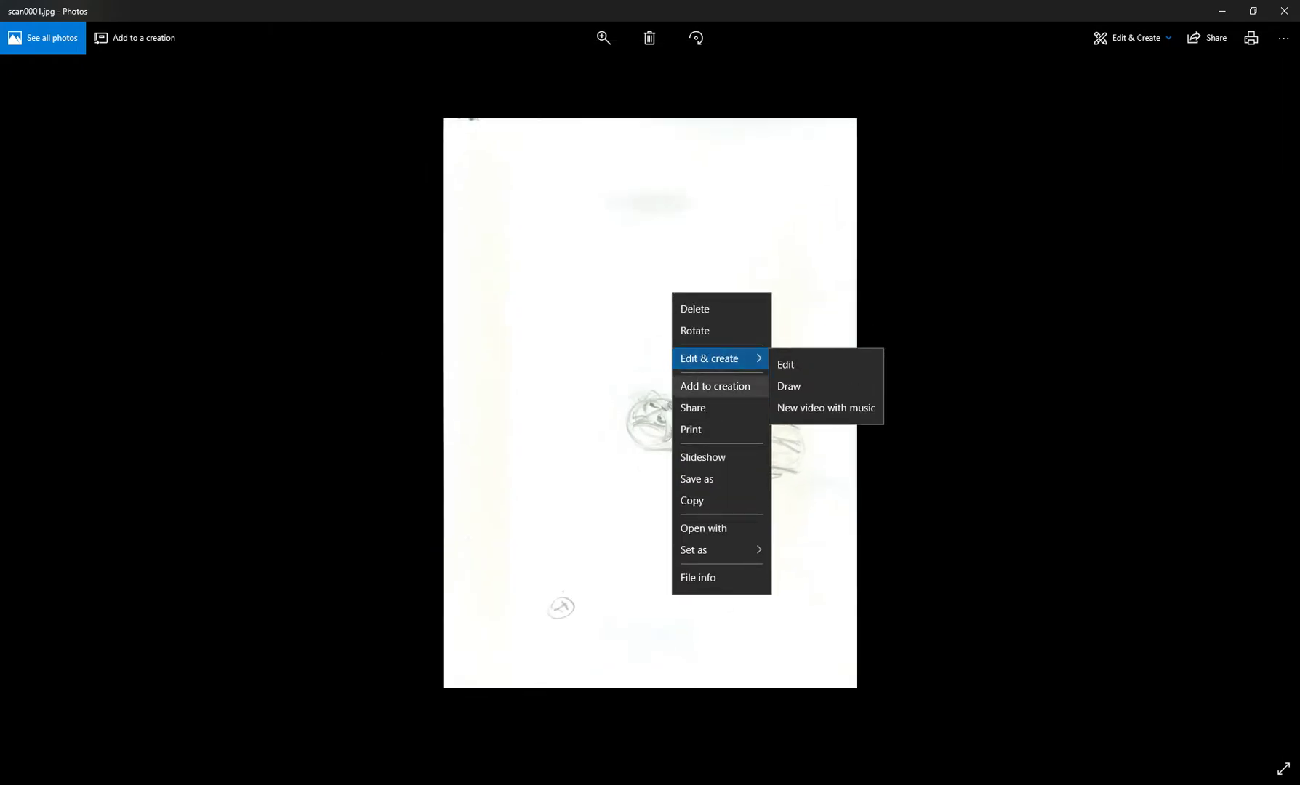
{"action": "left_click", "coordinate": [743, 529]}
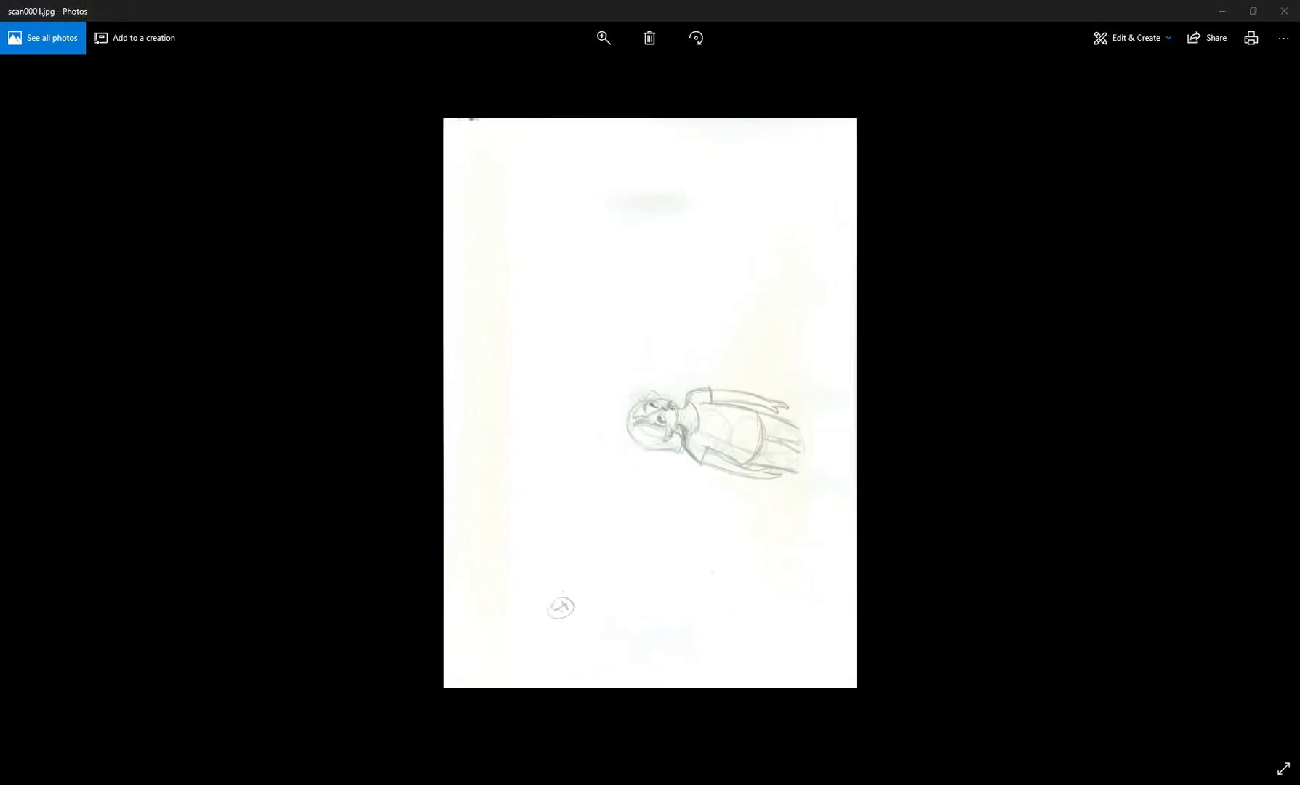
{"action": "scroll", "coordinate": [159, 222], "scroll_direction": "down", "scroll_amount": 3}
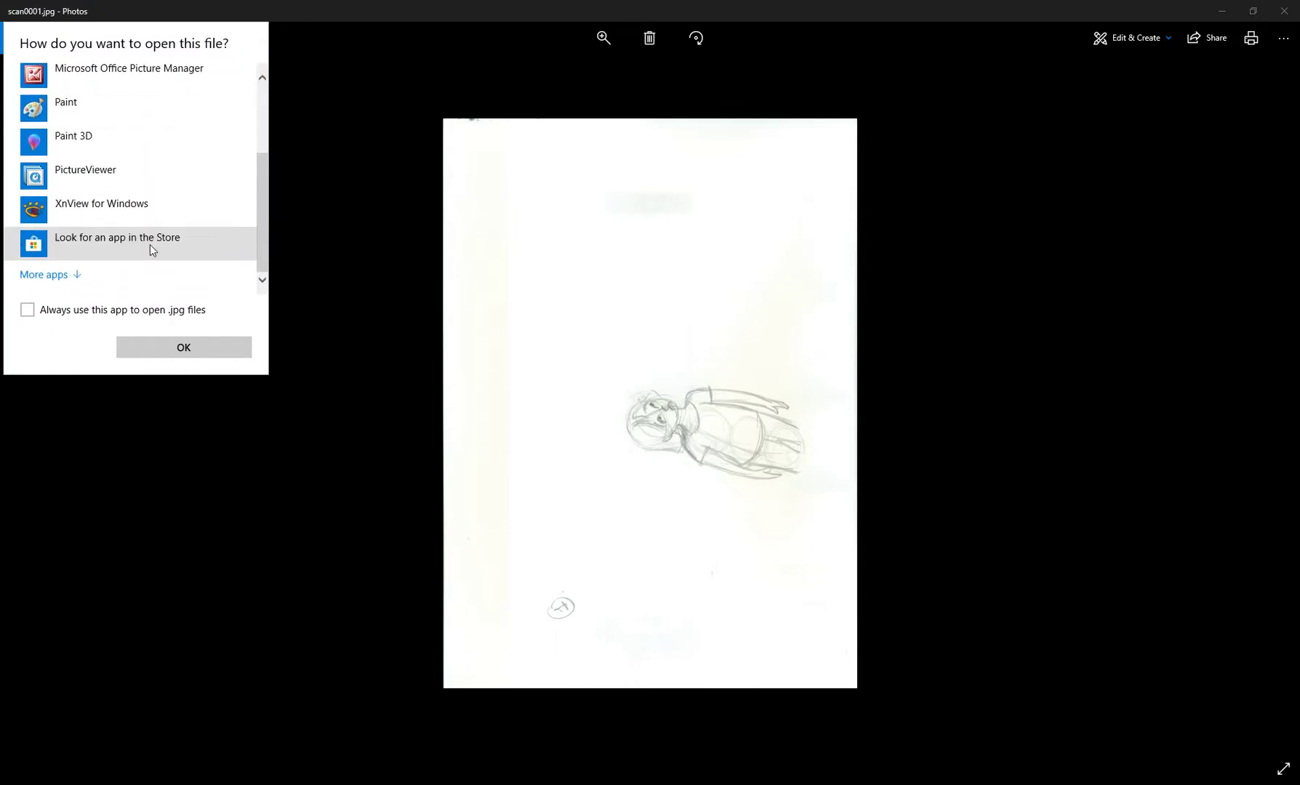
{"action": "left_click", "coordinate": [77, 275]}
{"action": "scroll", "coordinate": [80, 269], "scroll_direction": "down", "scroll_amount": 4}
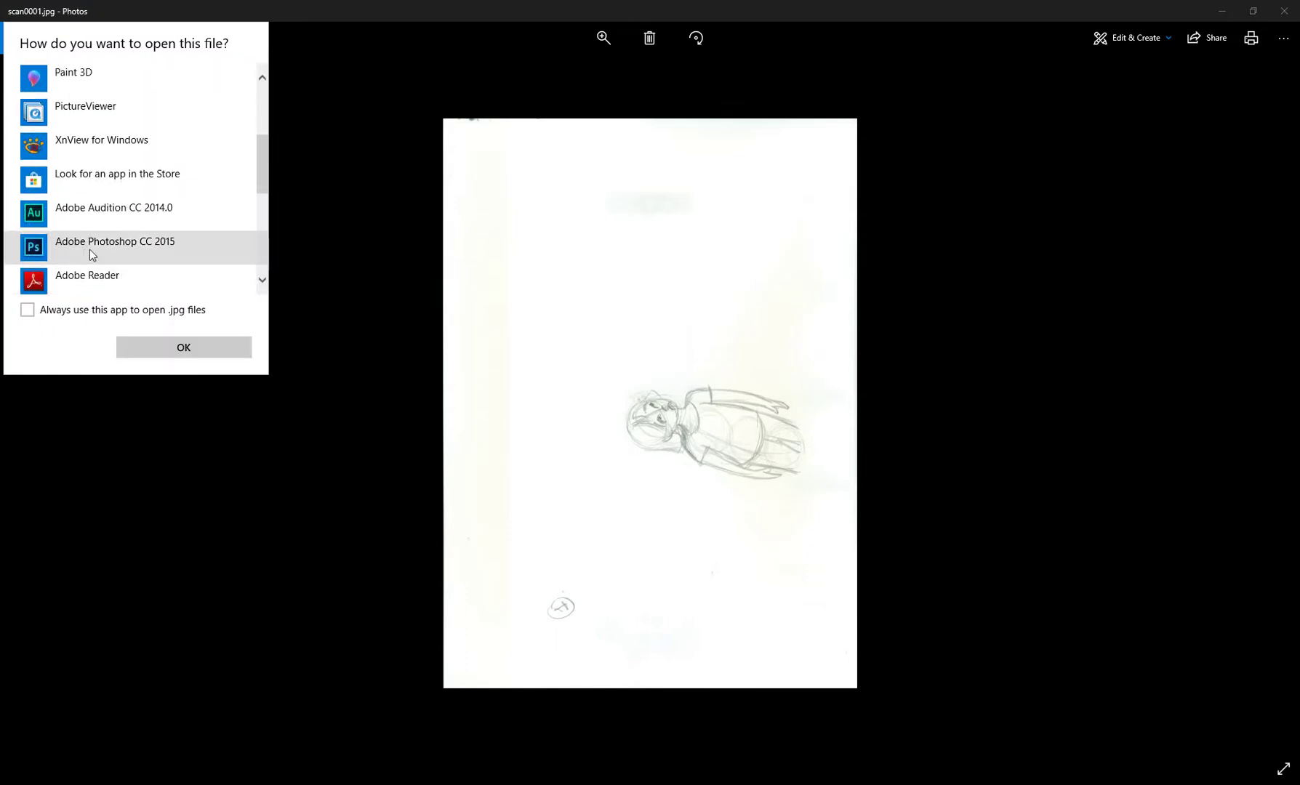
{"action": "left_click", "coordinate": [89, 250]}
{"action": "left_click", "coordinate": [194, 340]}
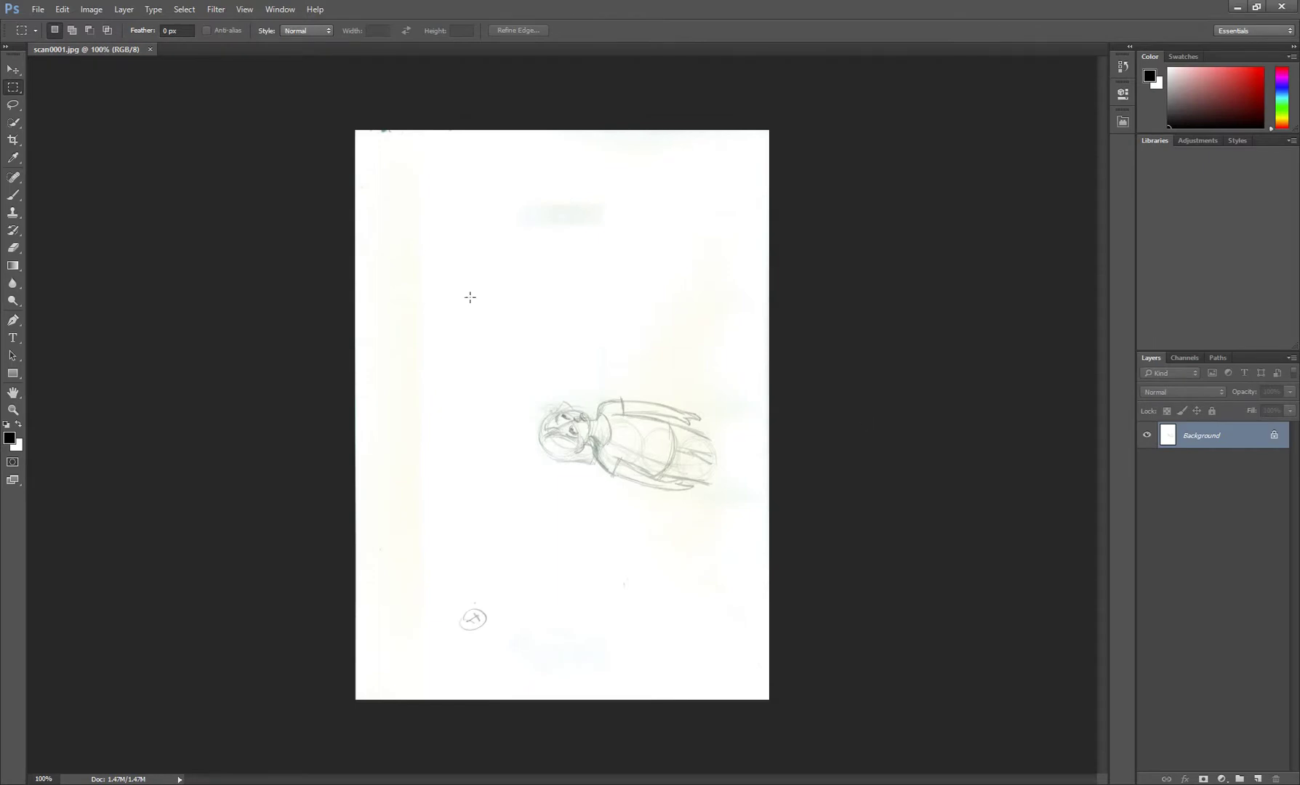
- Rotate the scanned image 90° clockwise so the figure stands upright
{"action": "left_click", "coordinate": [101, 9]}
{"action": "mouse_move", "coordinate": [160, 136]}
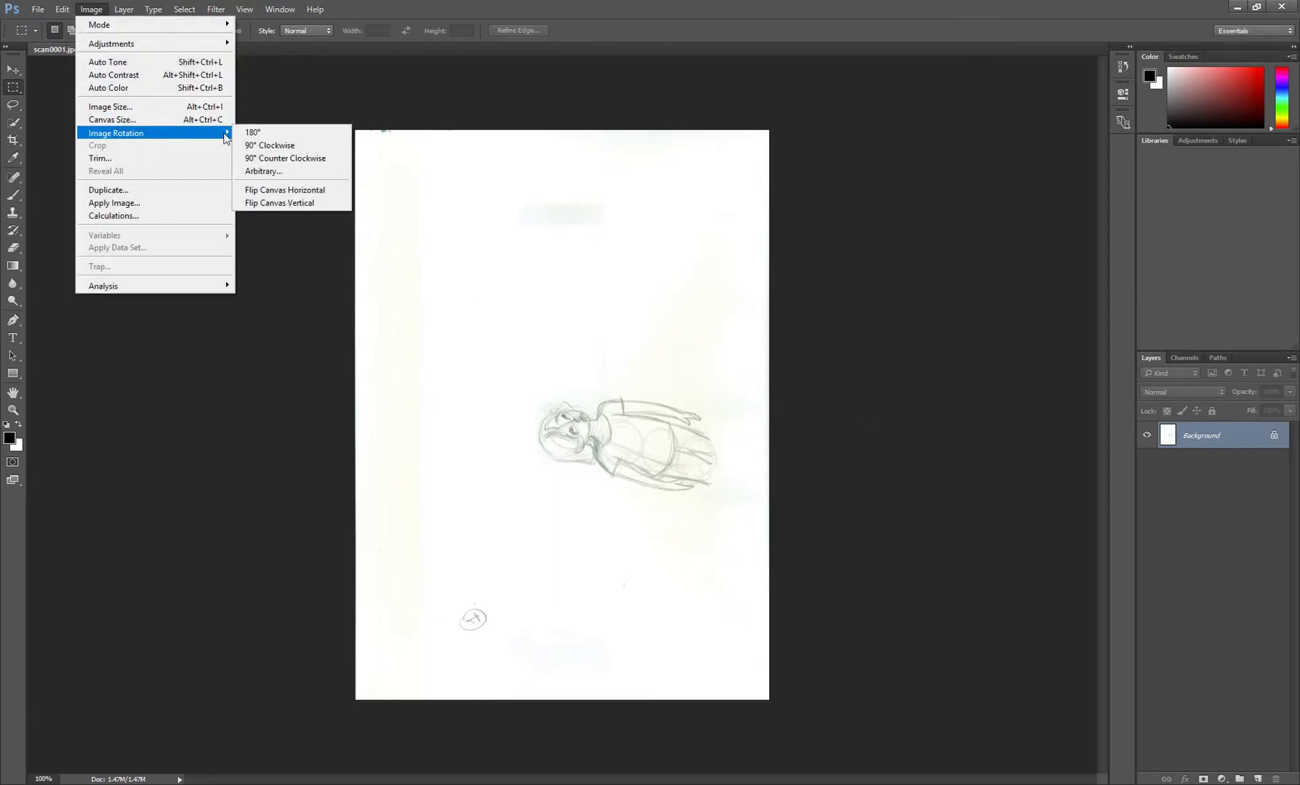
{"action": "left_click", "coordinate": [308, 147]}
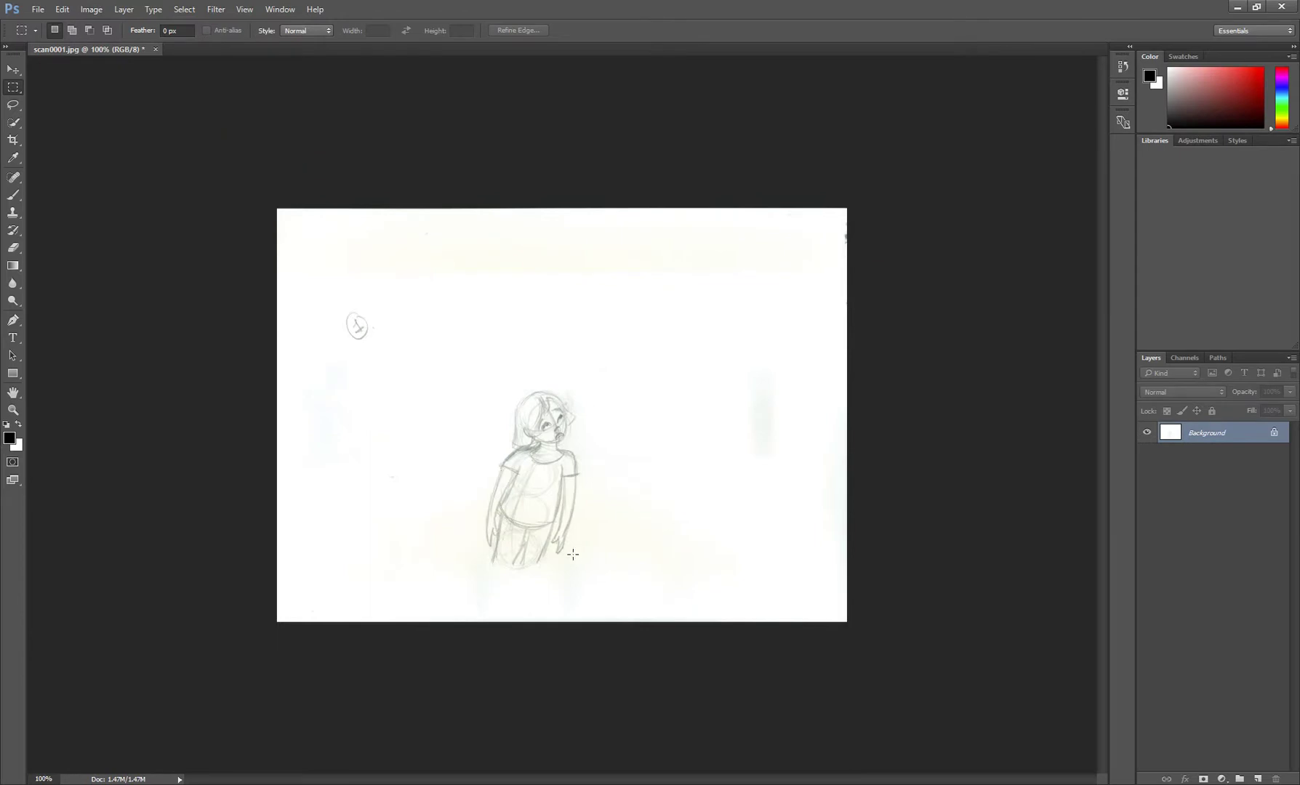
- Examine the pencil lines and resolution of the rotated drawing at several magnifications
{"action": "key", "text": "z"}
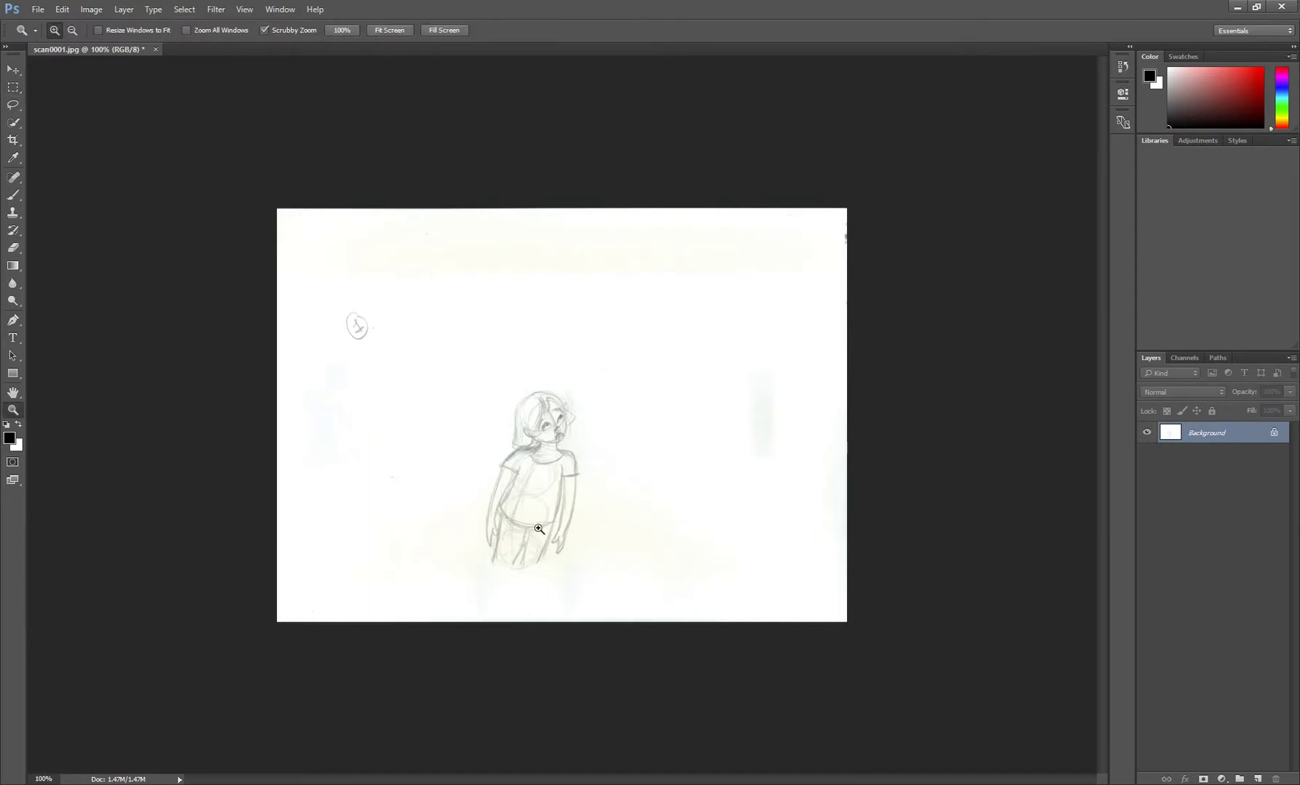
{"action": "left_click", "coordinate": [538, 529]}
{"action": "scroll", "coordinate": [539, 530], "scroll_direction": "up", "scroll_amount": 3}
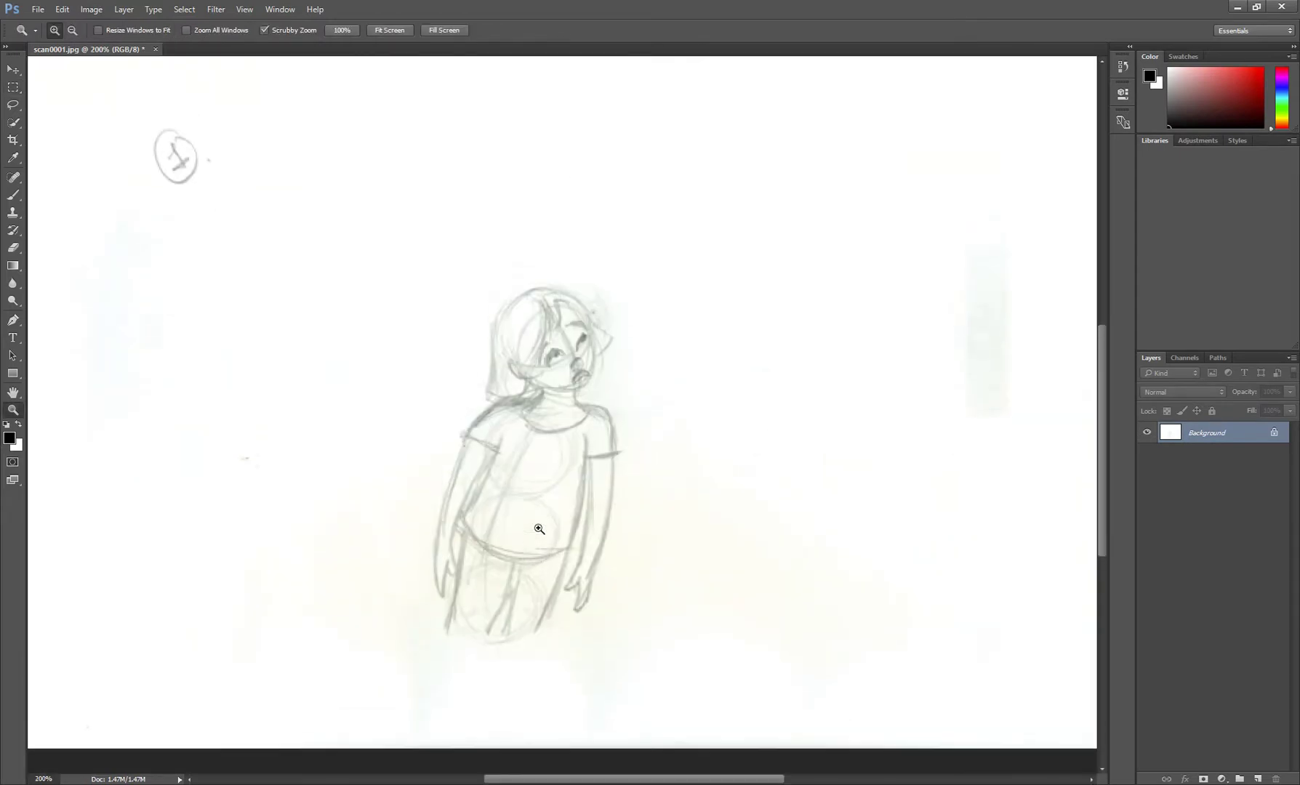
{"action": "scroll", "coordinate": [538, 528], "scroll_direction": "down", "scroll_amount": 2}
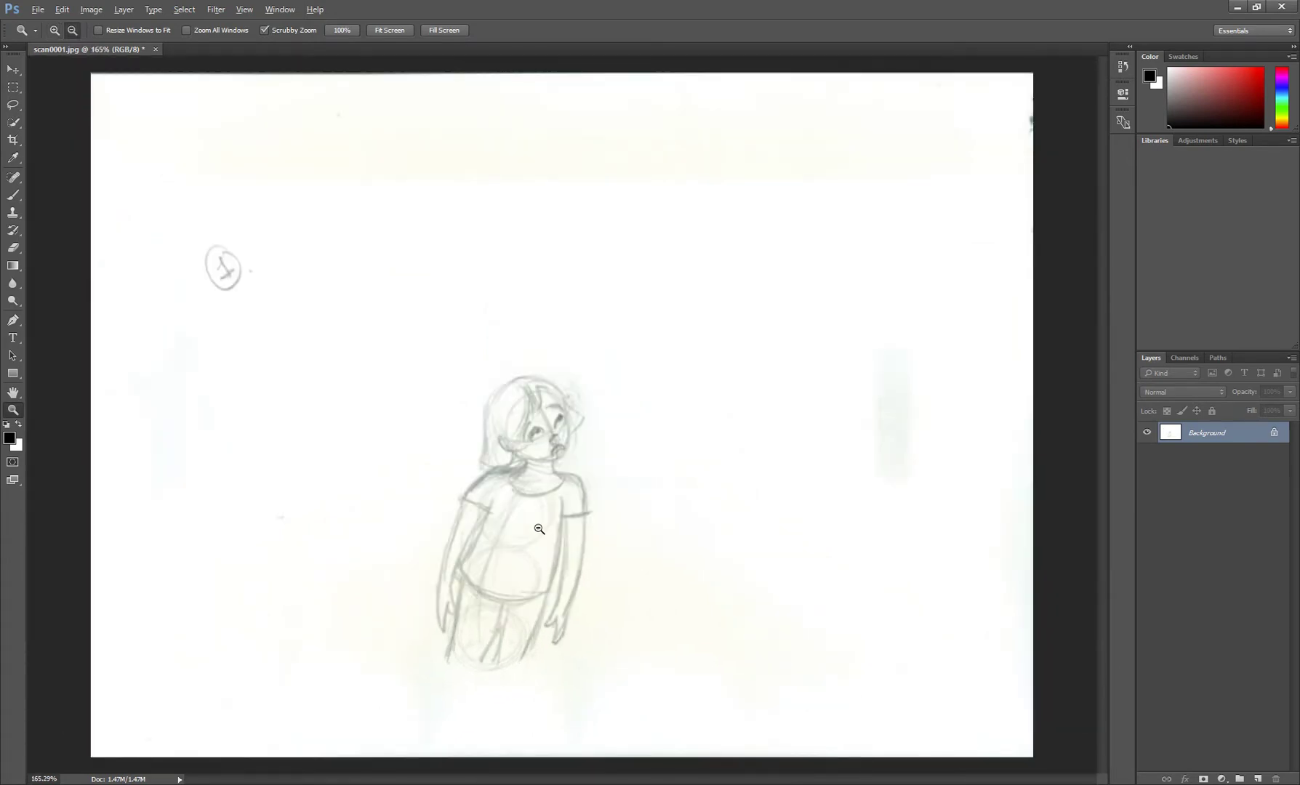
{"action": "key", "text": "alt"}
{"action": "scroll", "coordinate": [557, 514], "scroll_direction": "up", "scroll_amount": 10}
{"action": "scroll", "coordinate": [557, 514], "scroll_direction": "down", "scroll_amount": 12}
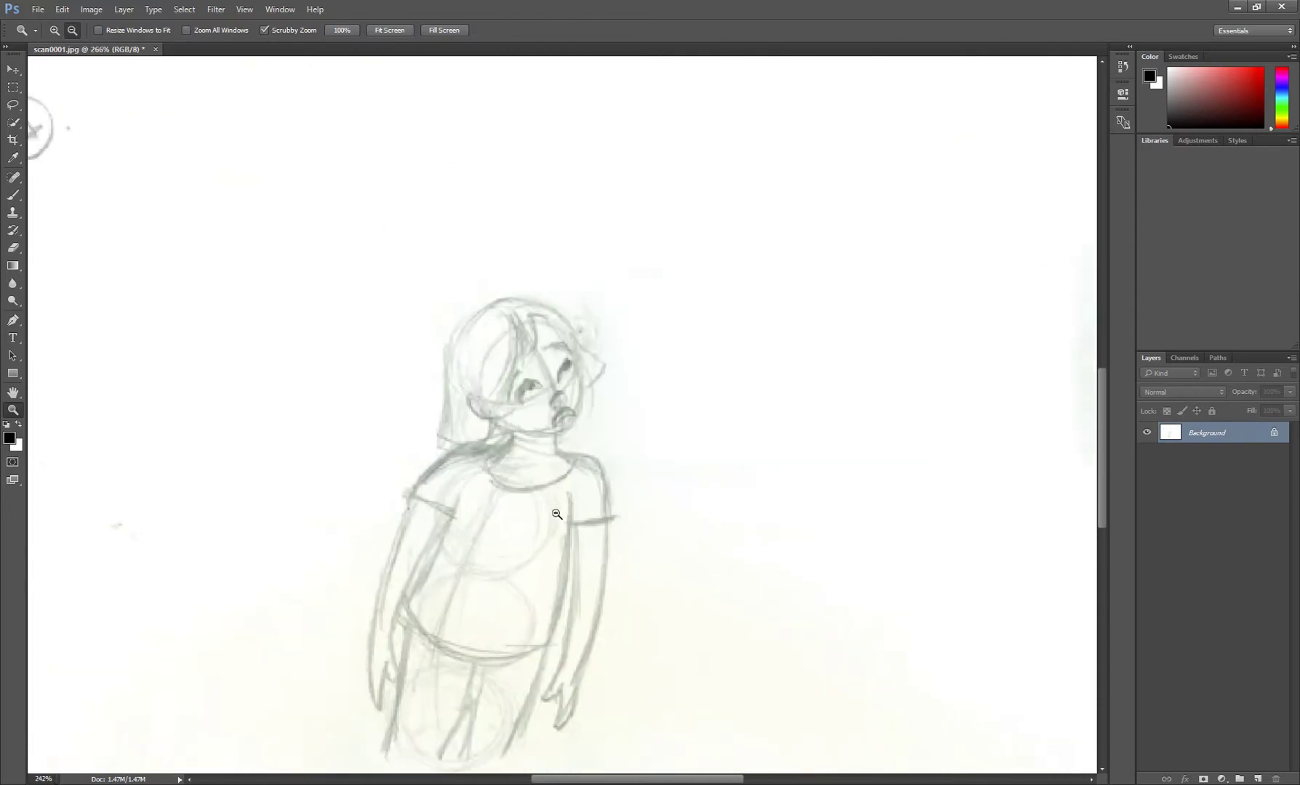
{"action": "scroll", "coordinate": [557, 514], "scroll_direction": "up", "scroll_amount": 3}
{"action": "scroll", "coordinate": [557, 514], "scroll_direction": "down", "scroll_amount": 1}
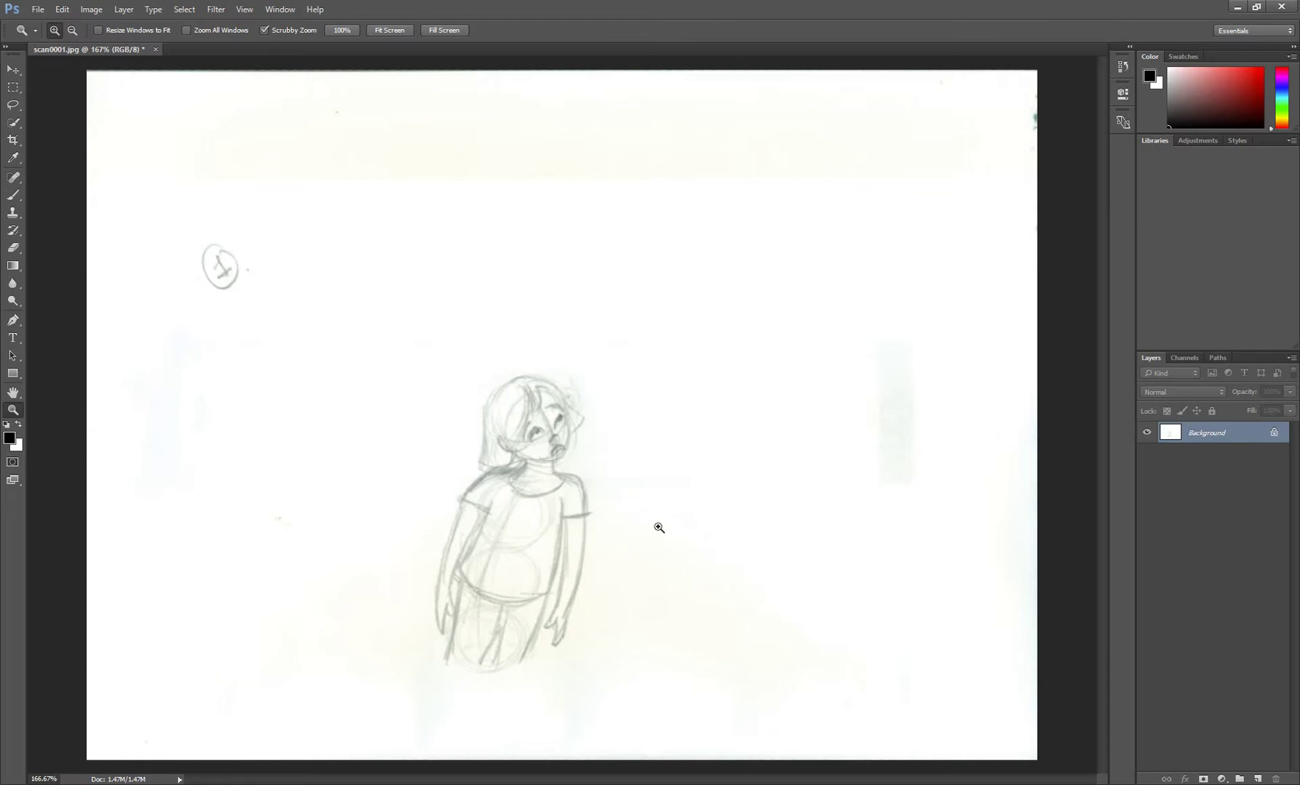
- Try a Levels adjustment on the drawing with a black input level of 138 and a white input level of 244
{"action": "key", "text": "ctrl+l"}
{"action": "left_click_drag", "start_coordinate": [596, 184], "coordinate": [928, 156]}
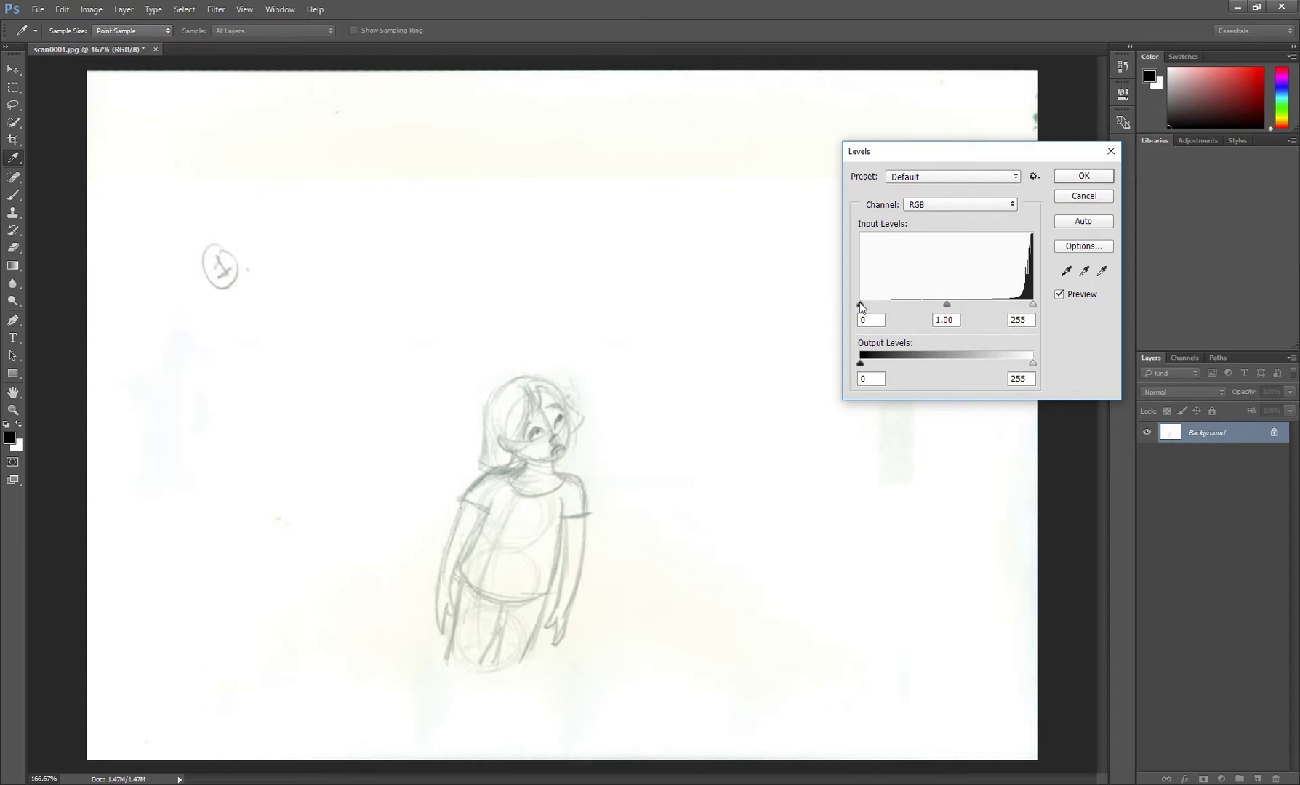
{"action": "left_click_drag", "start_coordinate": [861, 303], "coordinate": [971, 304]}
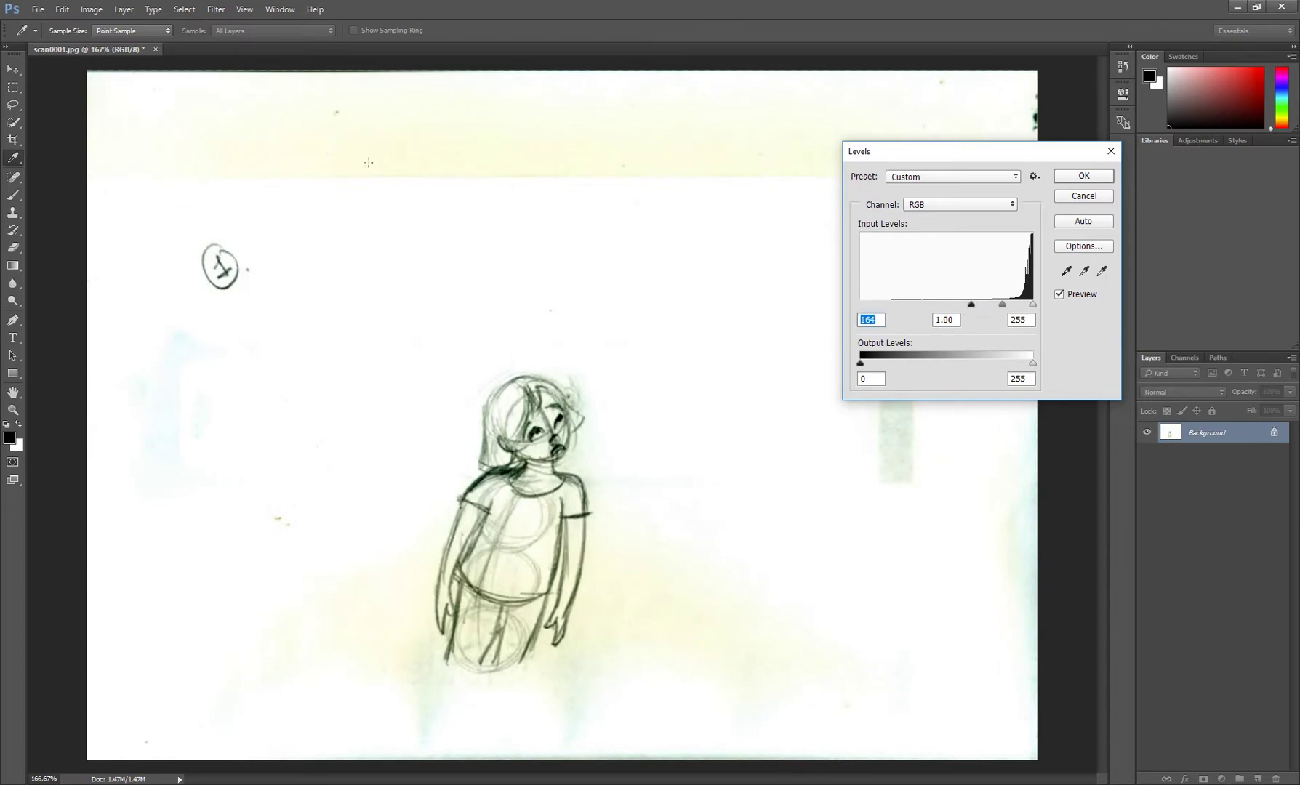
{"action": "left_click_drag", "start_coordinate": [981, 149], "coordinate": [1115, 132]}
{"action": "mouse_move", "coordinate": [1108, 285]}
{"action": "left_mouse_down"}
{"action": "mouse_move", "coordinate": [1076, 287]}
{"action": "mouse_move", "coordinate": [1089, 286]}
{"action": "left_mouse_up"}
{"action": "left_click_drag", "start_coordinate": [1168, 285], "coordinate": [1162, 290]}
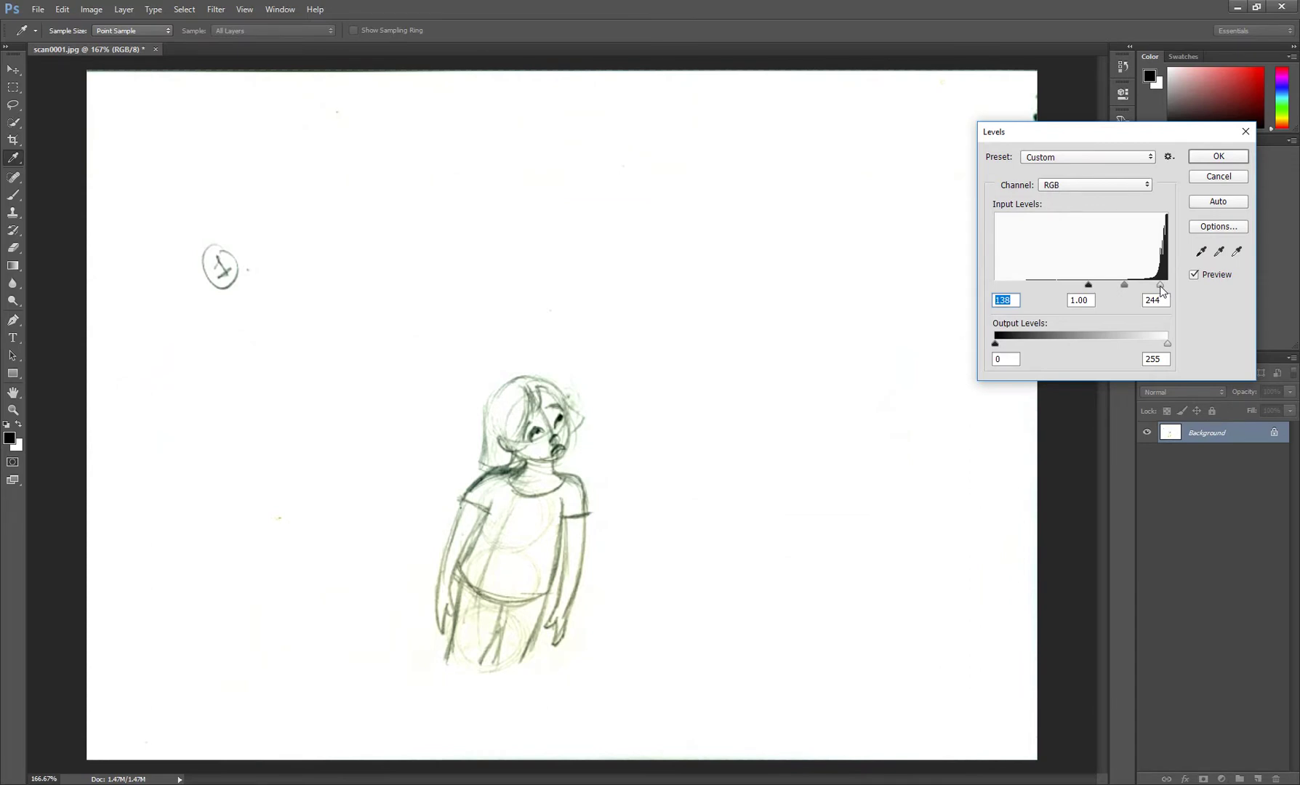
{"action": "left_click", "coordinate": [1161, 290]}
{"action": "left_click", "coordinate": [1226, 177]}
{"action": "key", "text": "z"}
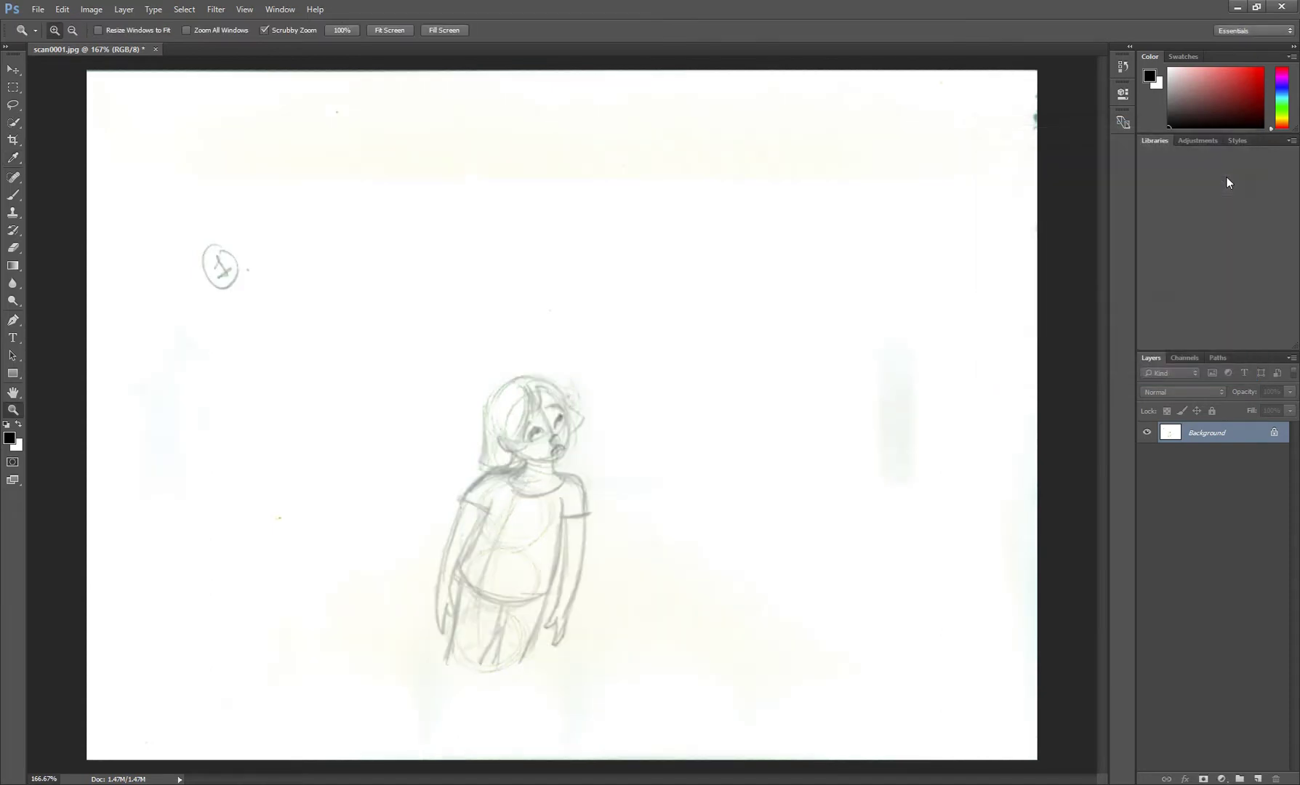
- Minimize Photoshop, close Photos, and minimize the scans folder to return to the HP Scanning window
{"action": "left_click", "coordinate": [1234, 6]}
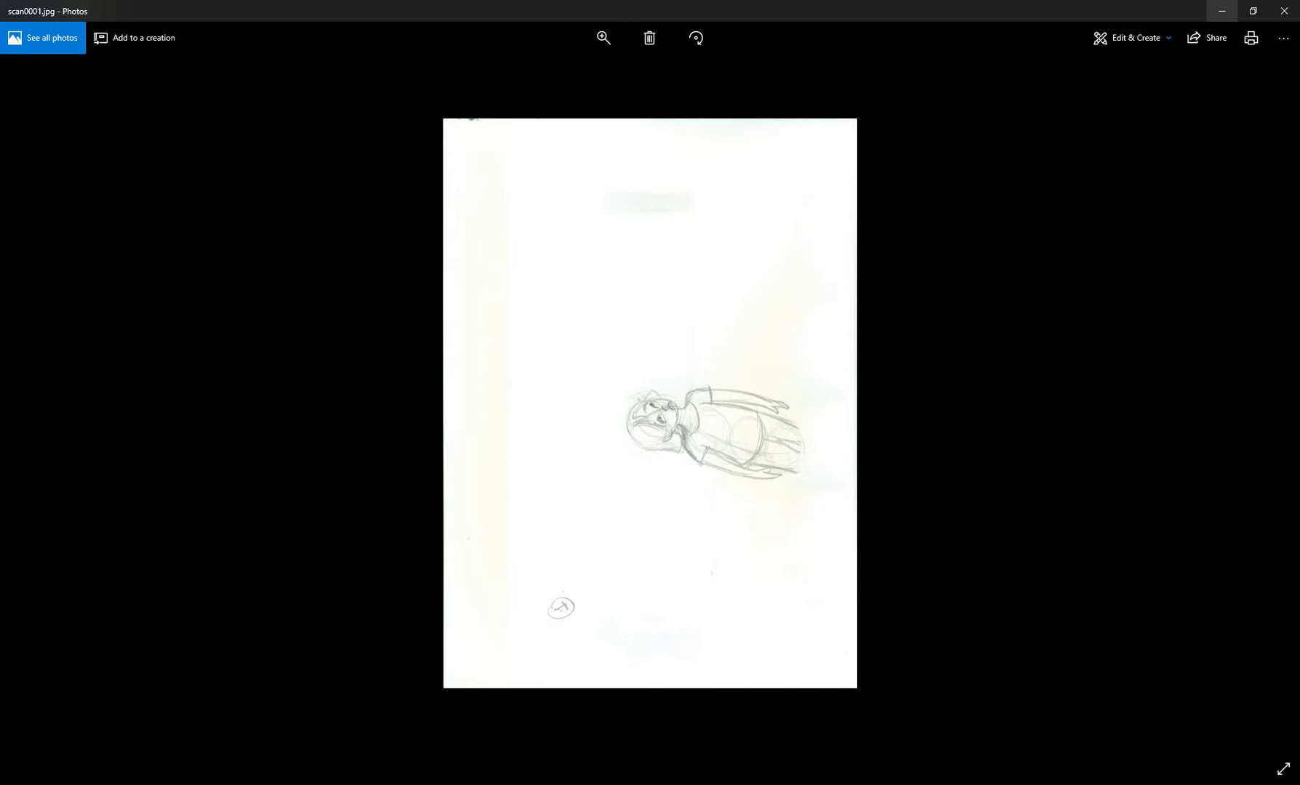
{"action": "left_click", "coordinate": [1284, 10]}
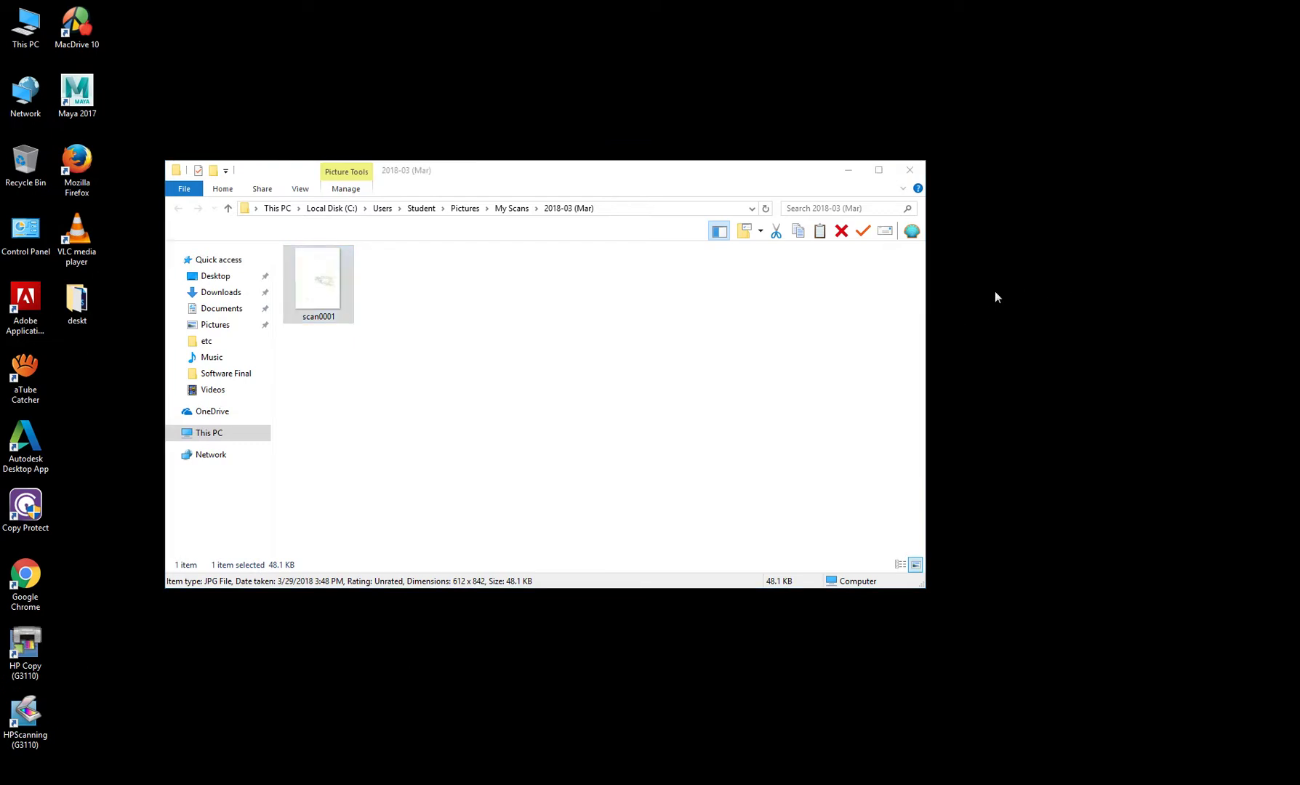
{"action": "left_click", "coordinate": [847, 170]}
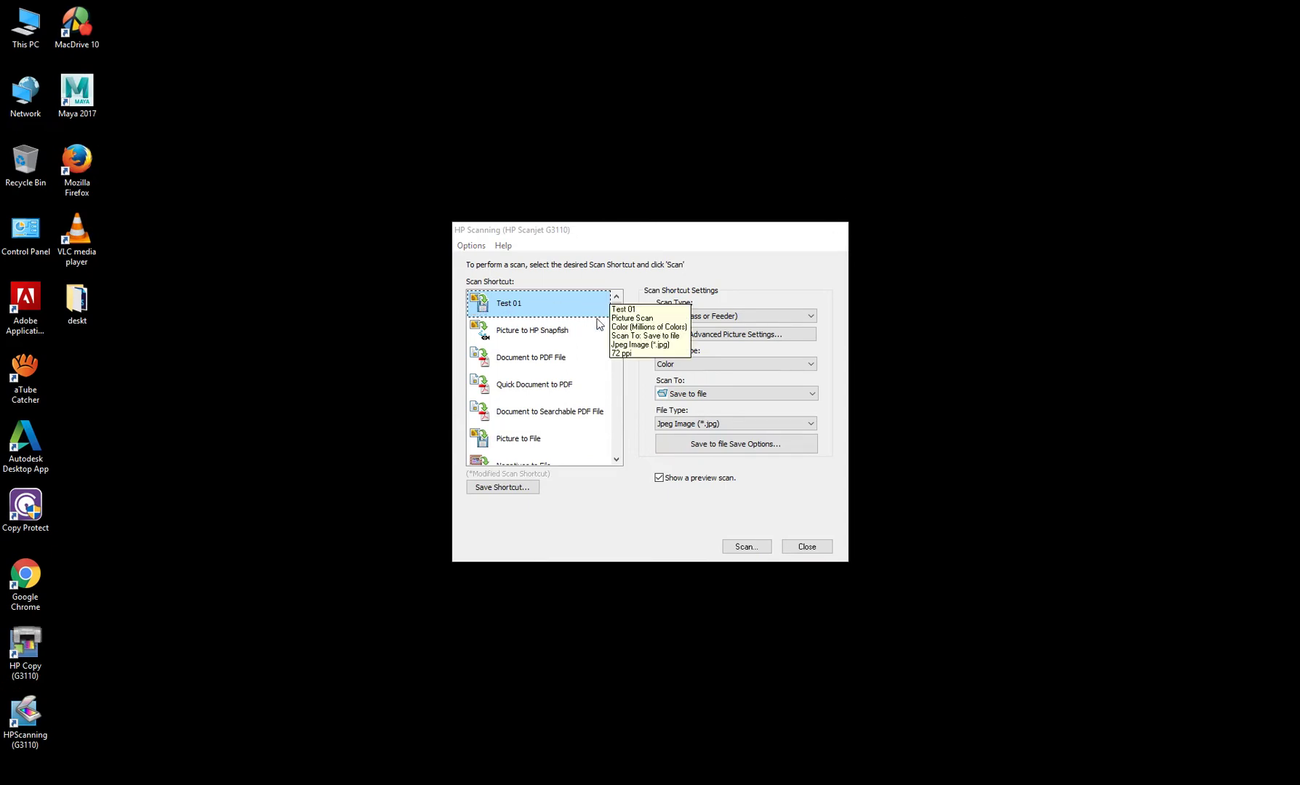
- Scan the second drawing with the Test 01 shortcut and save it as a JPEG with the base file name scan
{"action": "left_click_drag", "start_coordinate": [597, 231], "coordinate": [574, 199]}
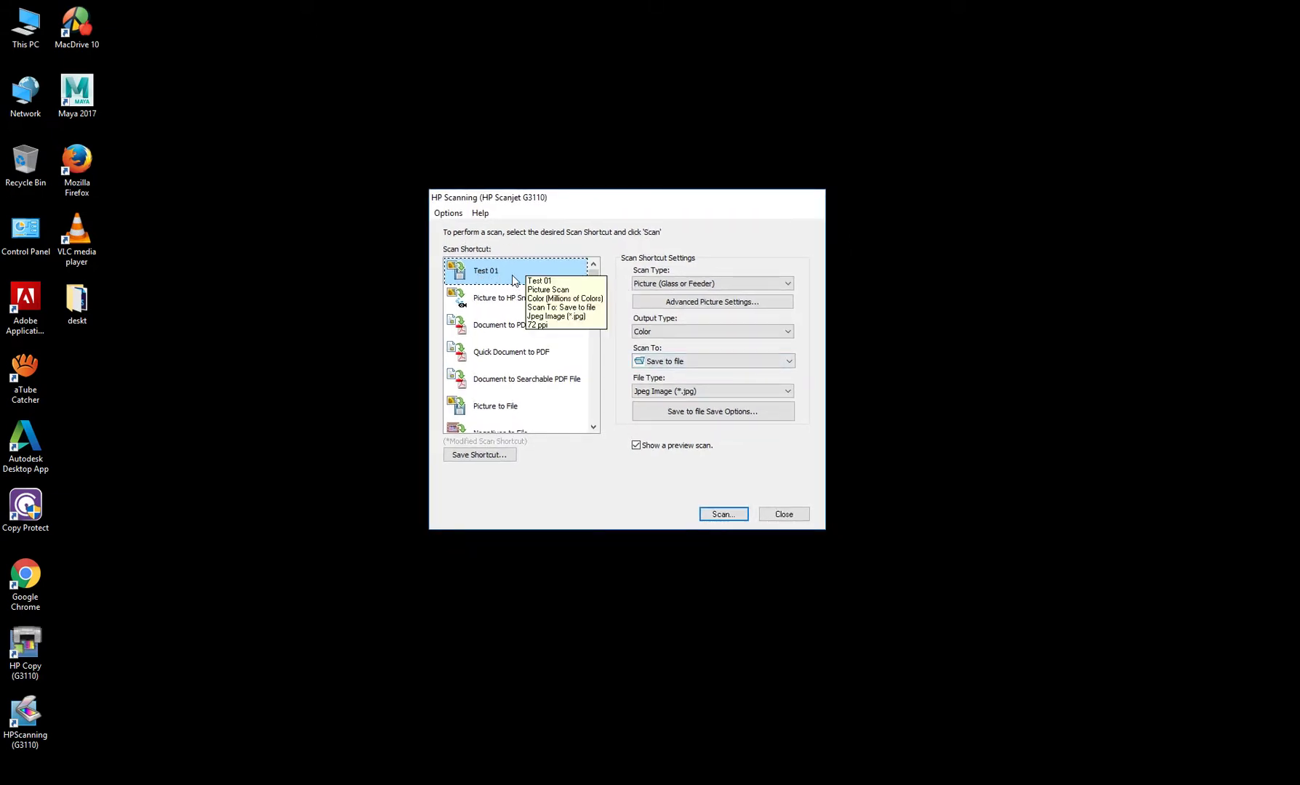
{"action": "left_click", "coordinate": [722, 514]}
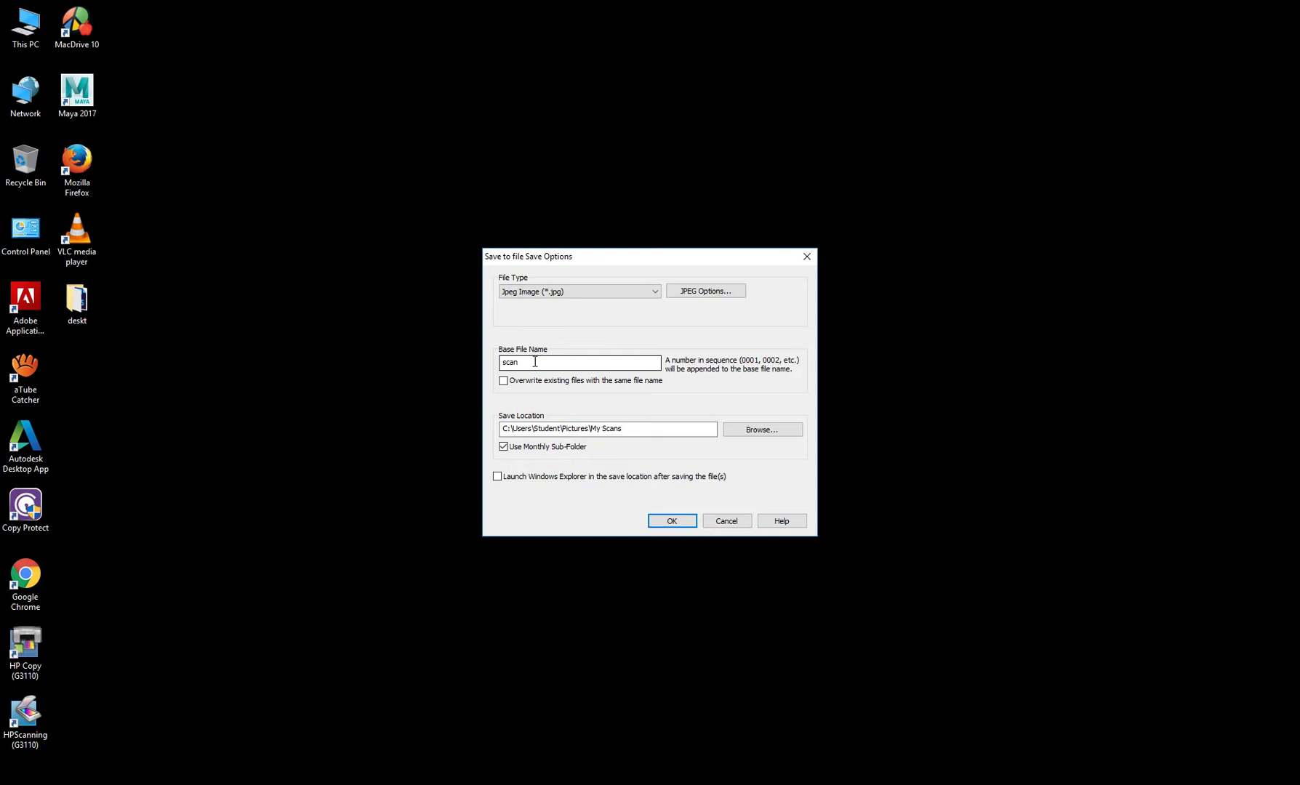
{"action": "left_click", "coordinate": [675, 521]}
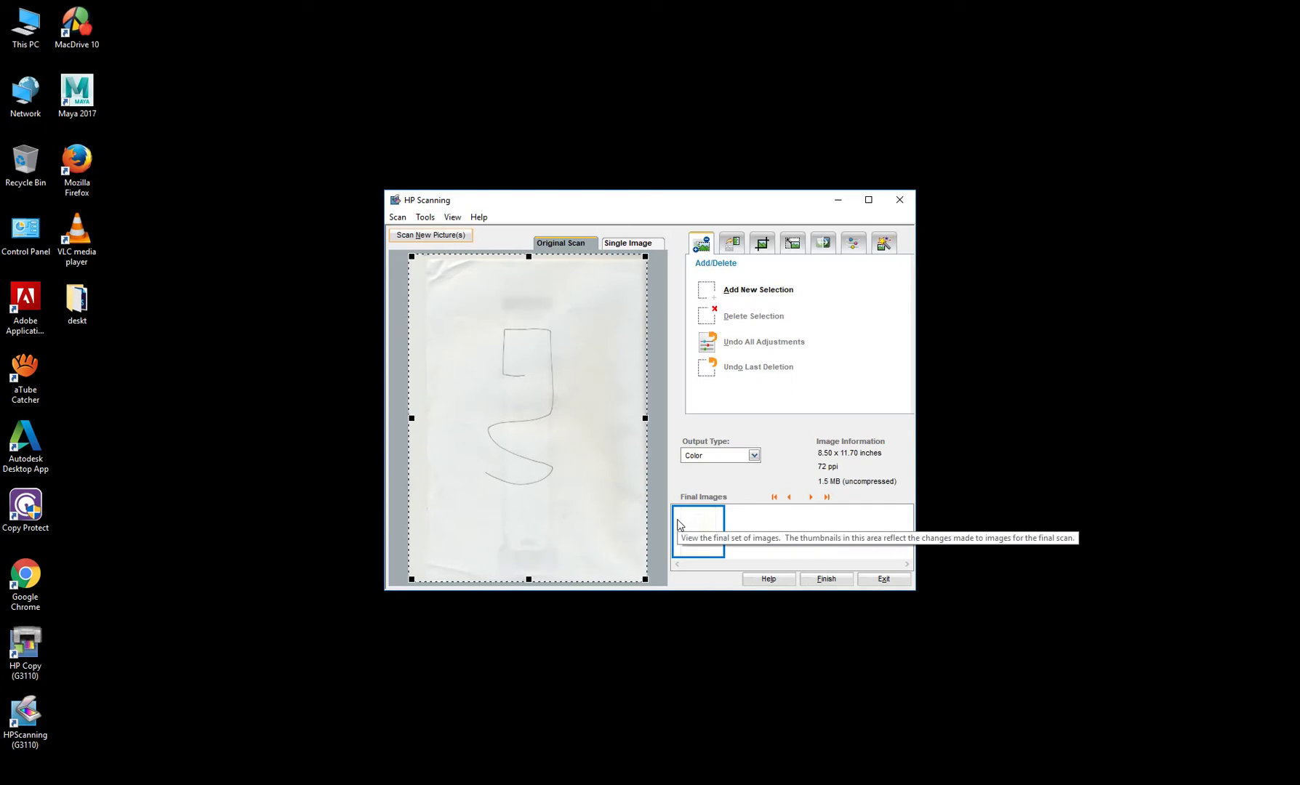
{"action": "left_click", "coordinate": [829, 578]}
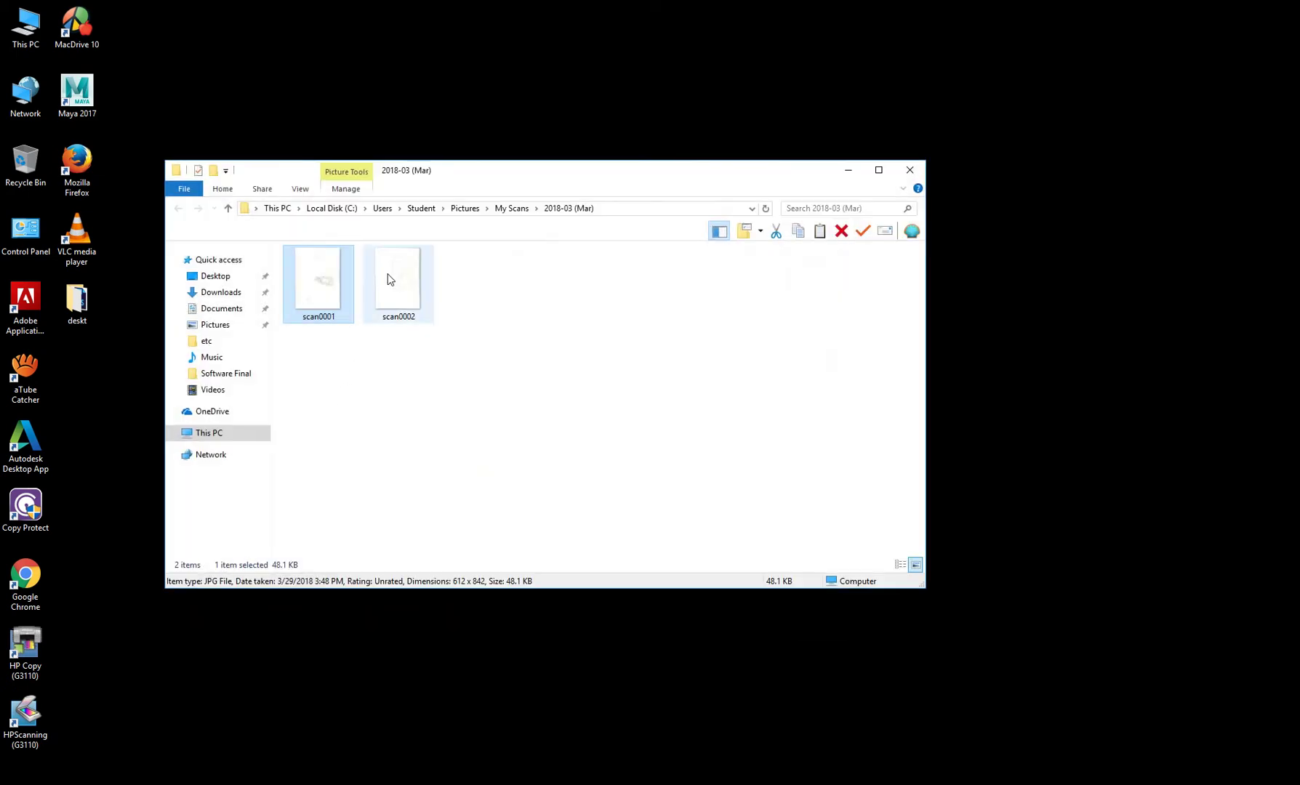
- View scan0002 in Photos at several magnifications to check its line quality, and close the viewer
{"action": "double_click", "coordinate": [392, 279]}
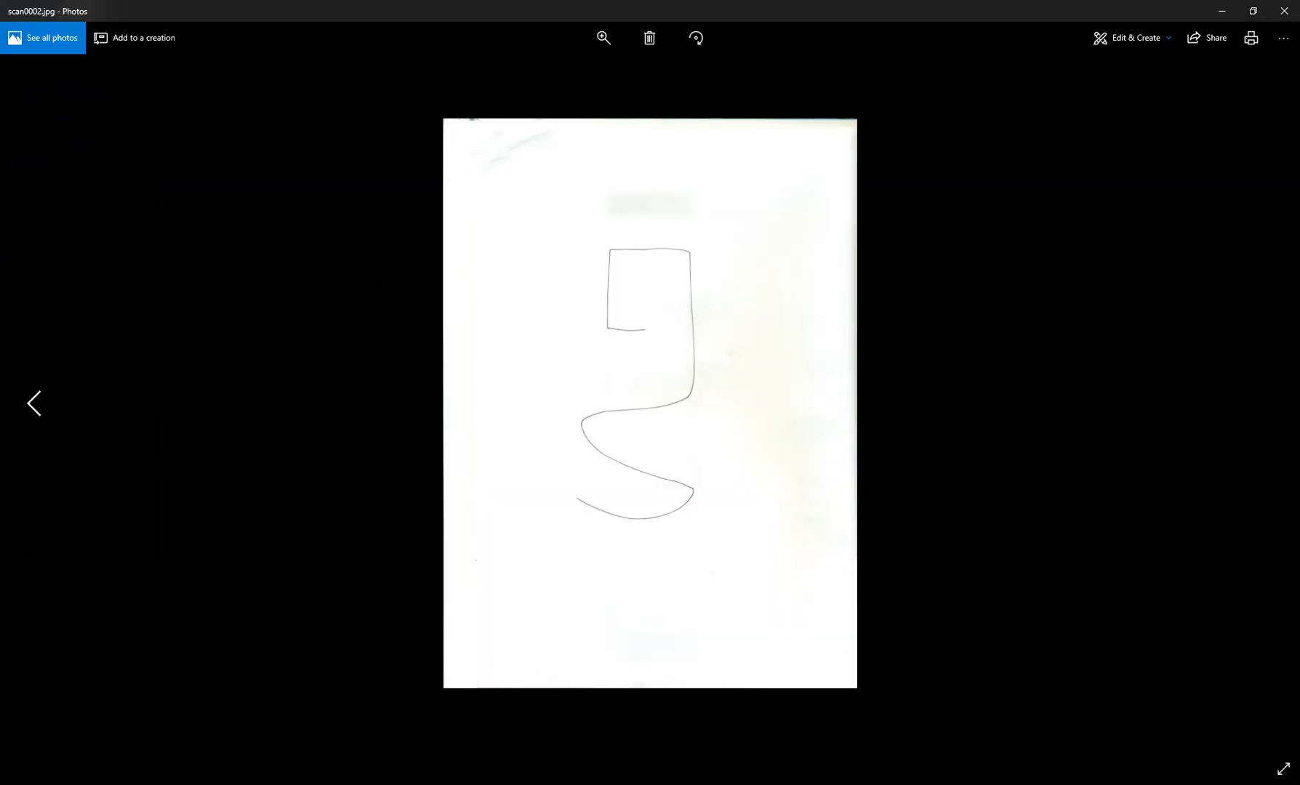
{"action": "scroll", "coordinate": [651, 356], "scroll_direction": "up", "scroll_amount": 5}
{"action": "scroll", "coordinate": [650, 357], "scroll_direction": "down", "scroll_amount": 4}
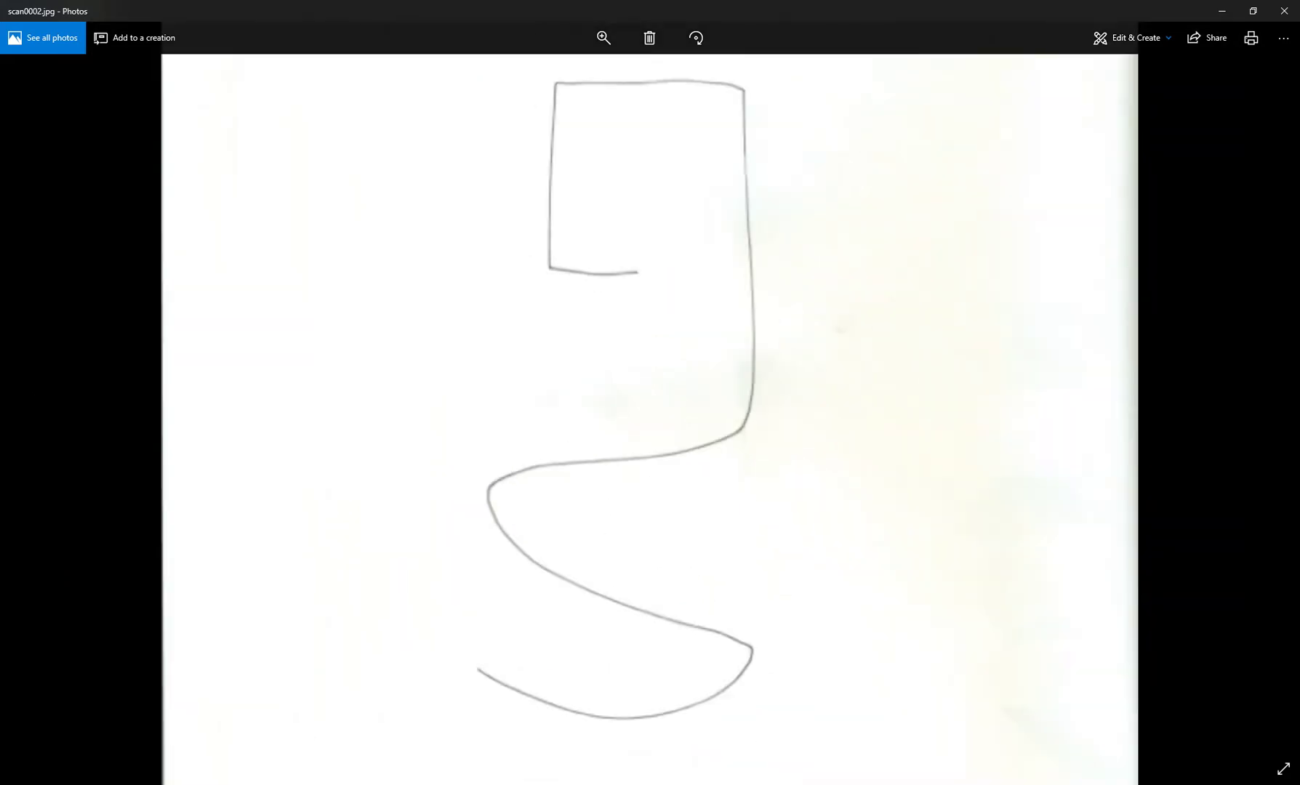
{"action": "scroll", "coordinate": [650, 347], "scroll_direction": "up", "scroll_amount": 4}
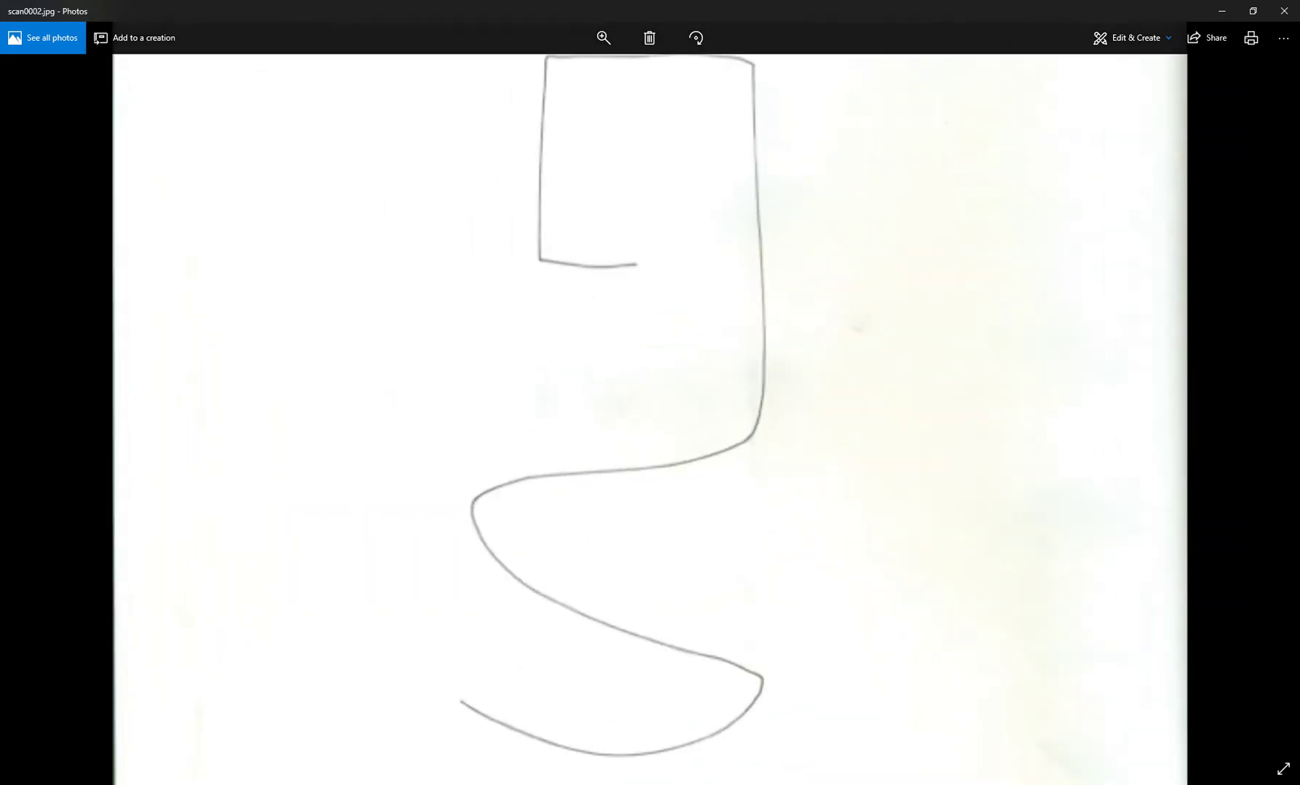
{"action": "scroll", "coordinate": [650, 347], "scroll_direction": "down", "scroll_amount": 2}
{"action": "scroll", "coordinate": [650, 347], "scroll_direction": "down", "scroll_amount": 4}
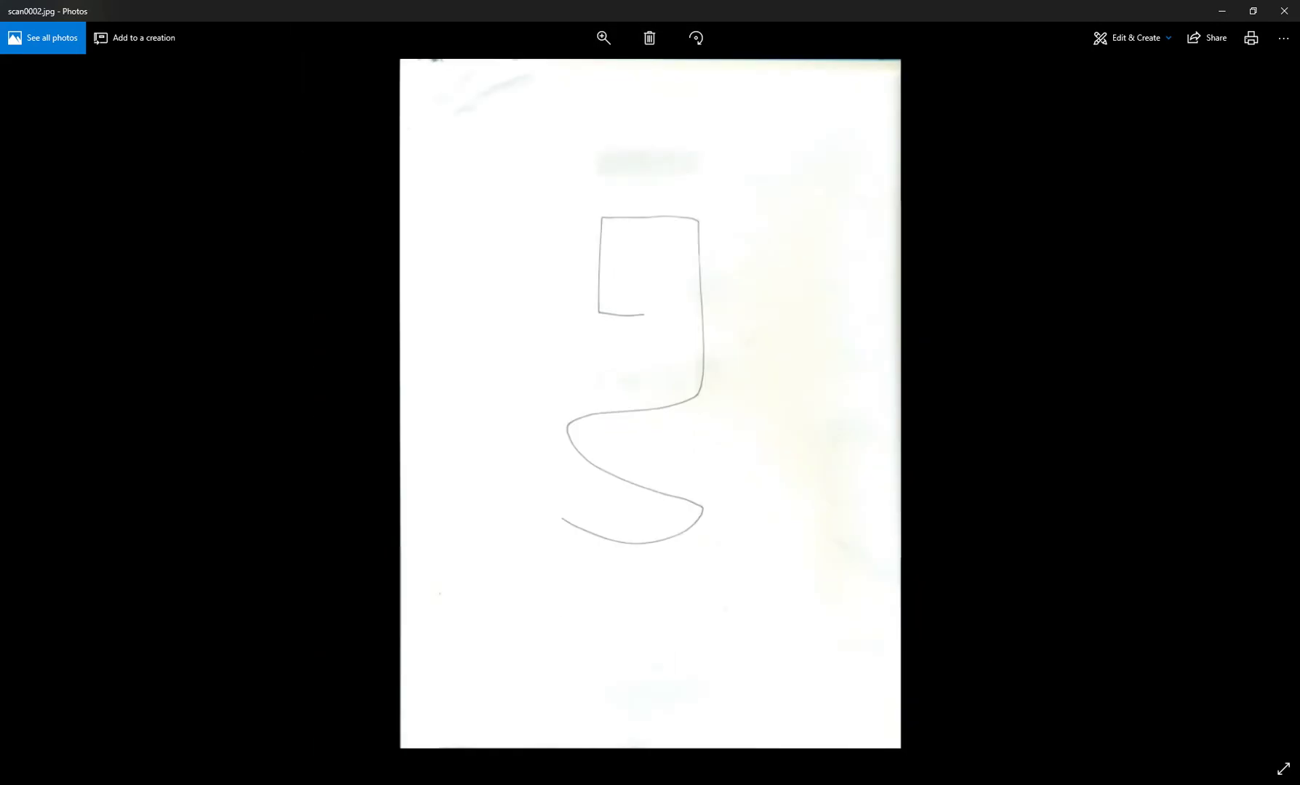
{"action": "right_click", "coordinate": [742, 285]}
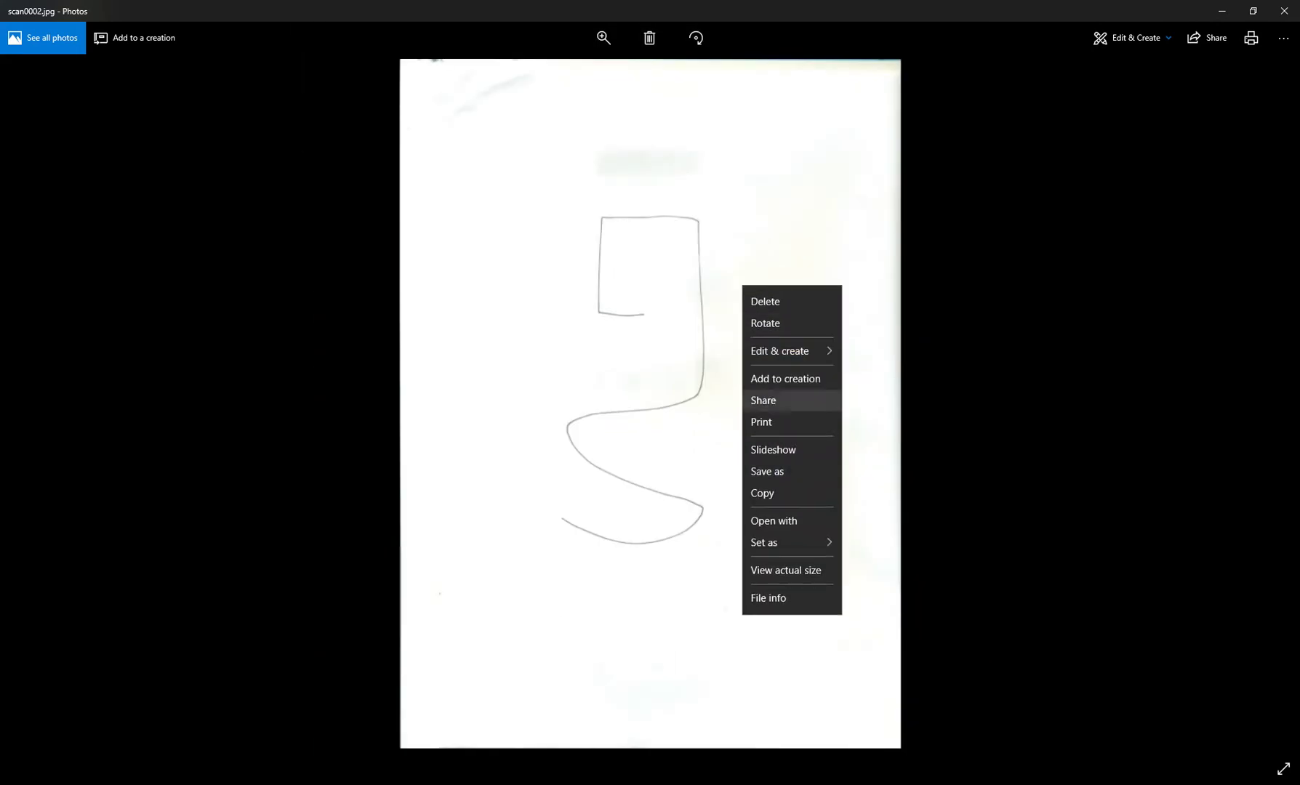
{"action": "mouse_move", "coordinate": [785, 543]}
{"action": "left_click", "coordinate": [1284, 10]}
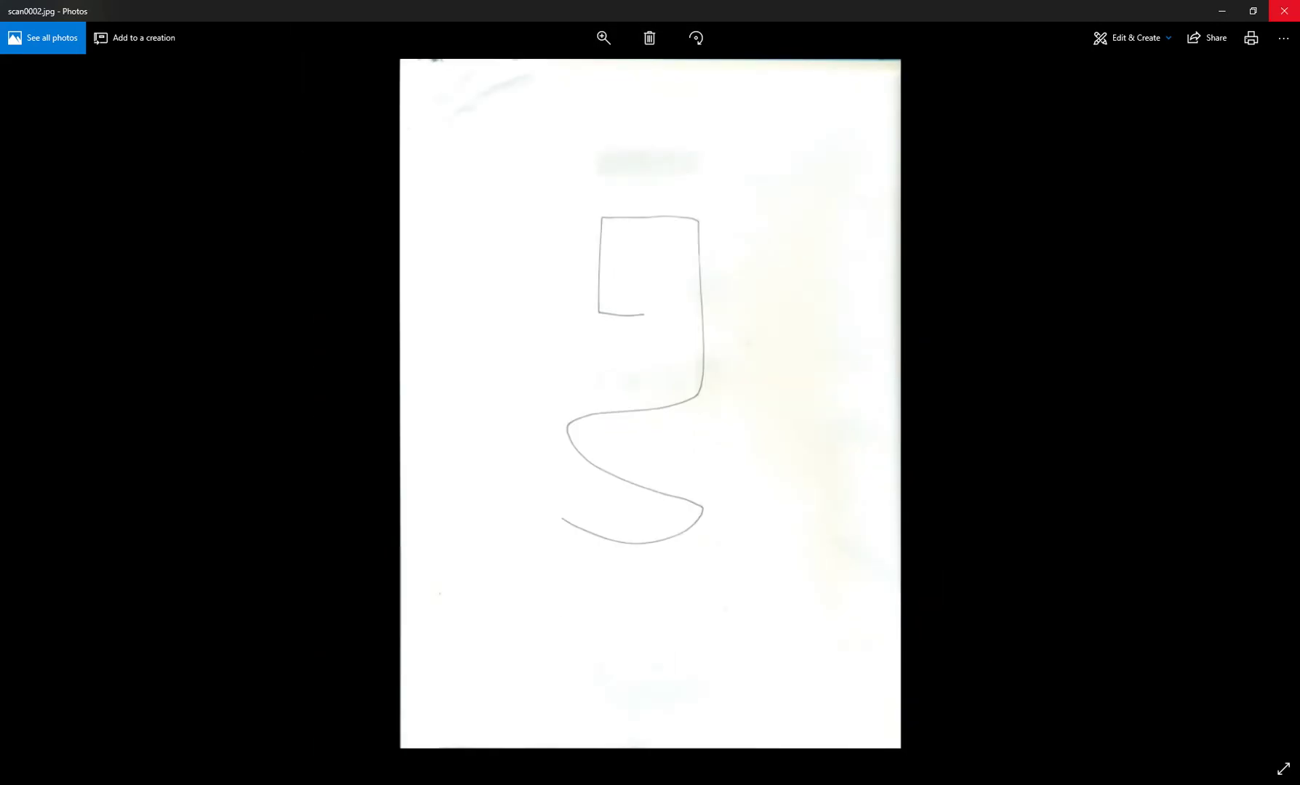
{"action": "left_click", "coordinate": [1284, 10]}
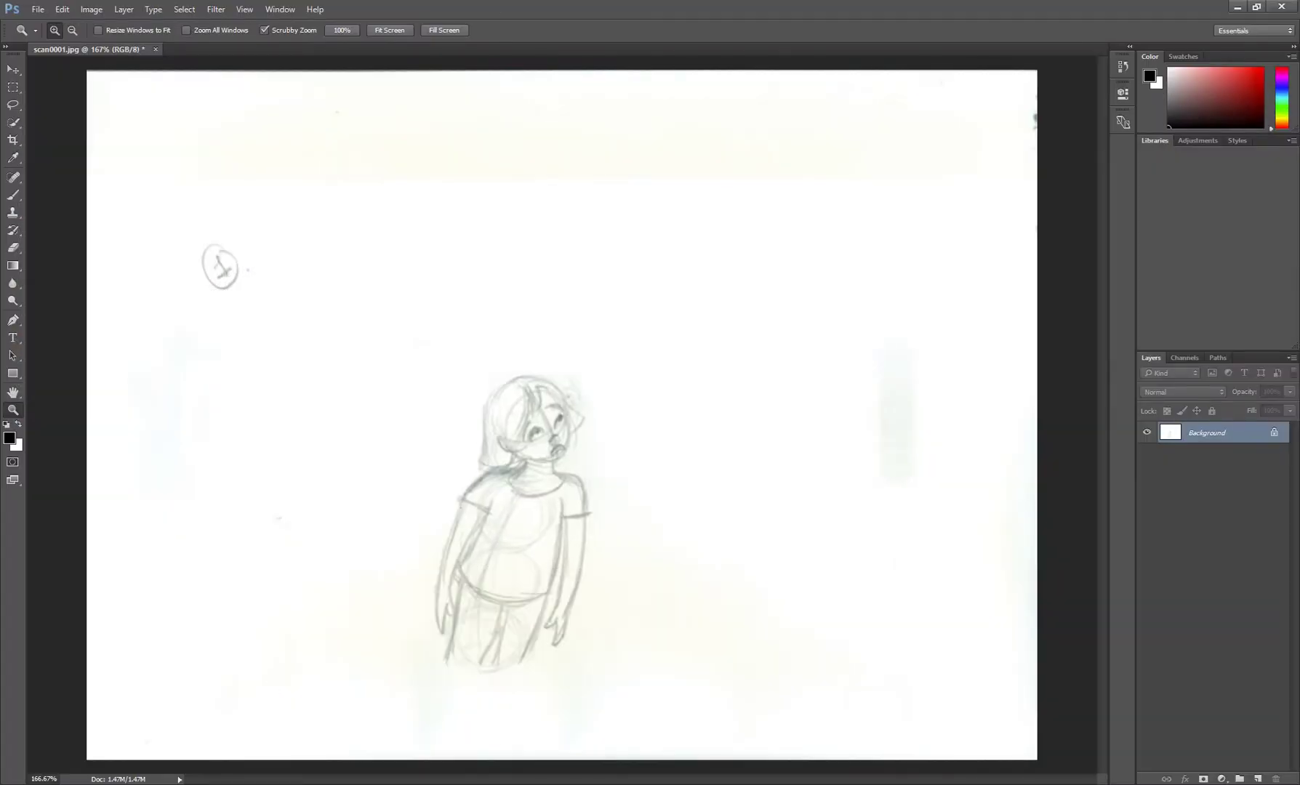
- Open scan0002 from the scans folder in Photoshop and check its lines up close
{"action": "key", "text": "alt+Tab"}
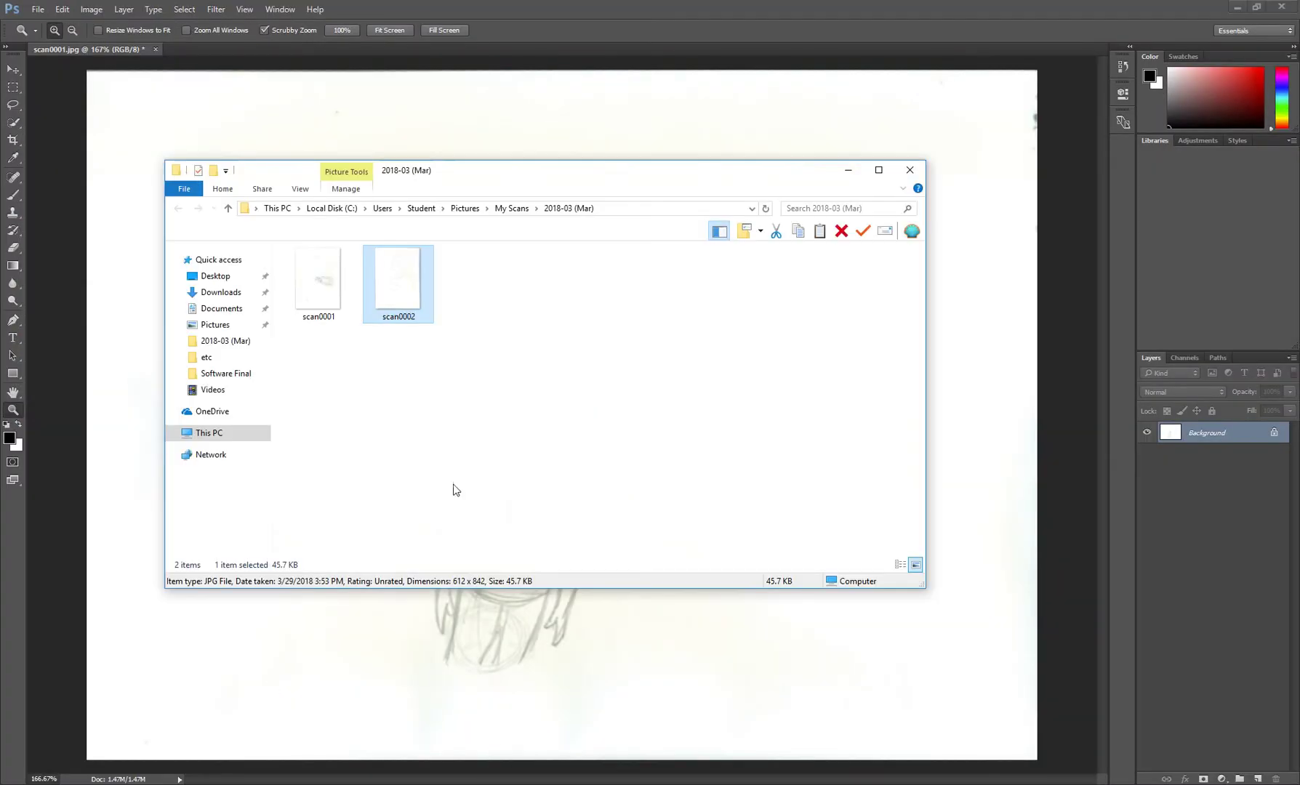
{"action": "left_click_drag", "start_coordinate": [404, 290], "coordinate": [1230, 548]}
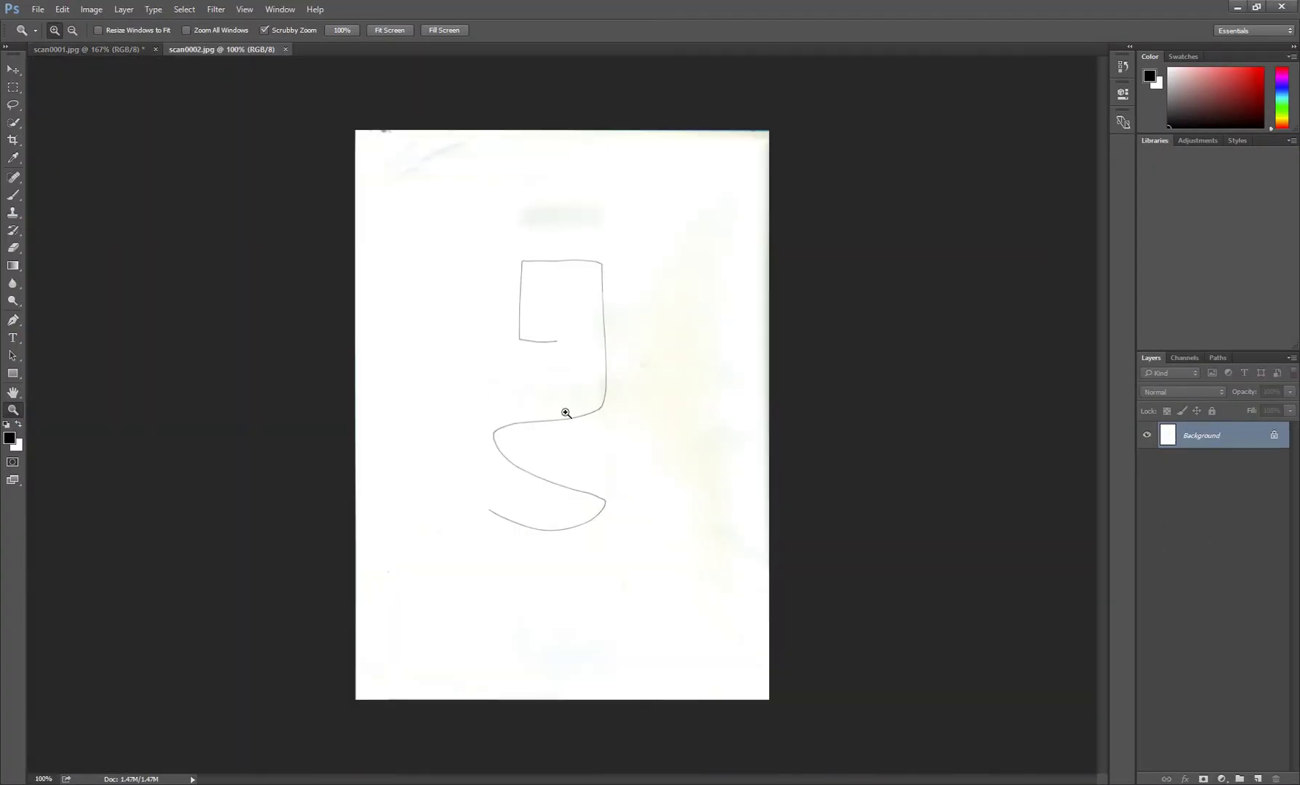
{"action": "left_click", "coordinate": [566, 413]}
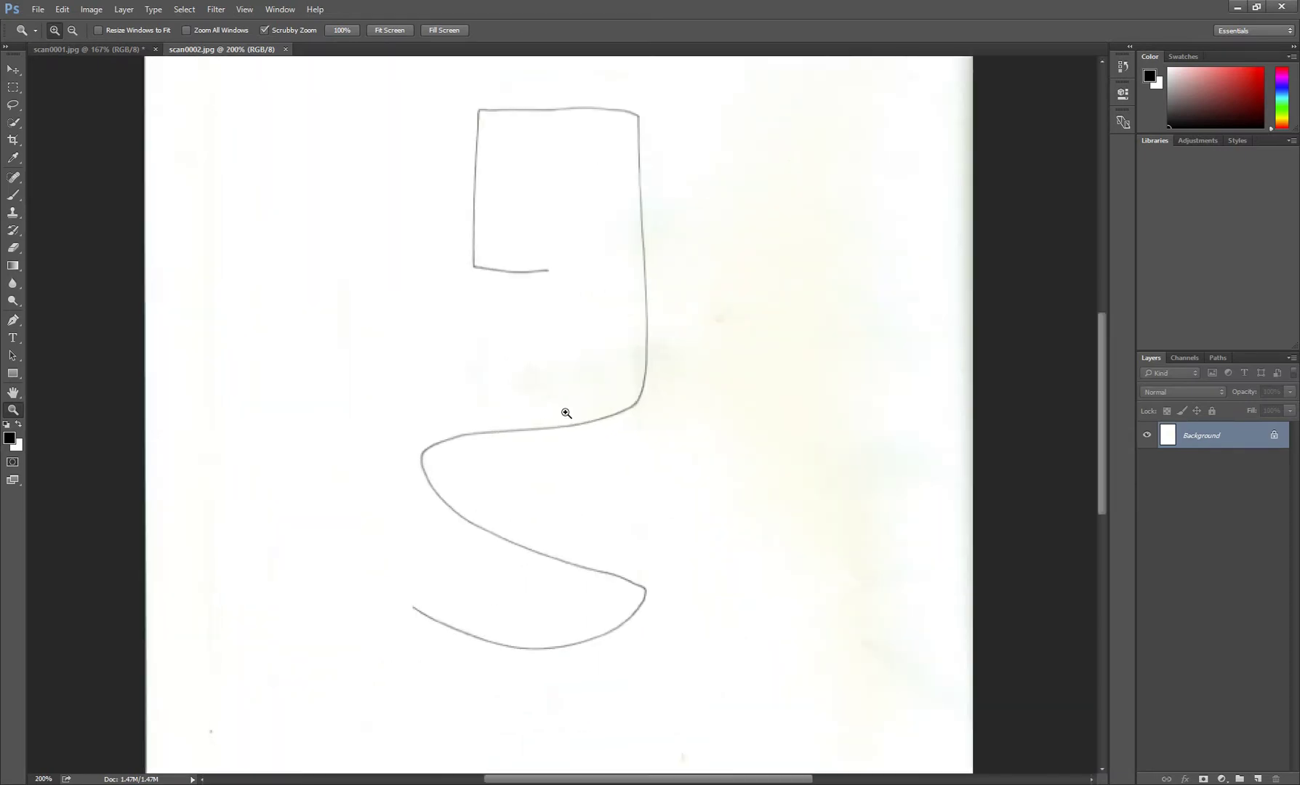
{"action": "right_click", "coordinate": [566, 415]}
{"action": "left_click", "coordinate": [658, 420]}
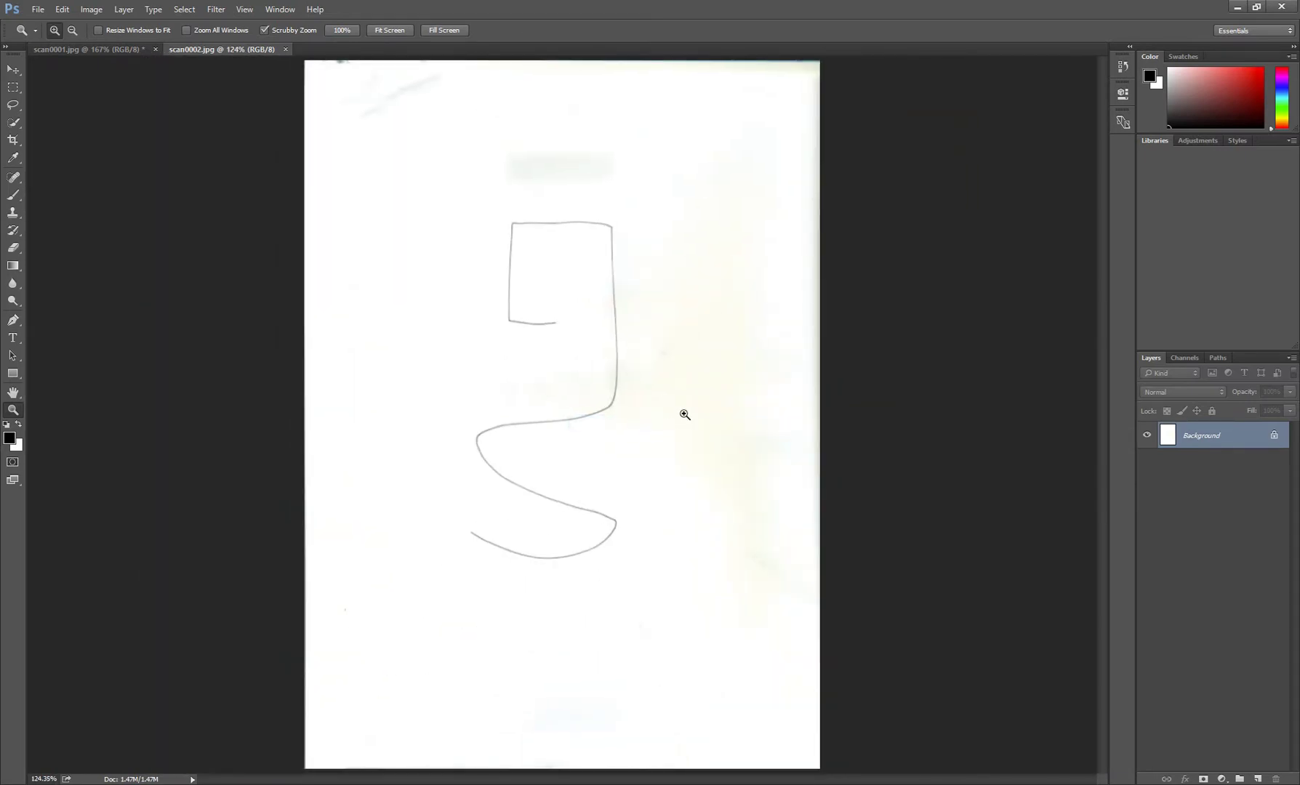
- Apply a Levels adjustment to scan0002 with a black input level of 76 and a white input level of 241
{"action": "key", "text": "ctrl+l"}
{"action": "left_click_drag", "start_coordinate": [1000, 285], "coordinate": [1046, 286]}
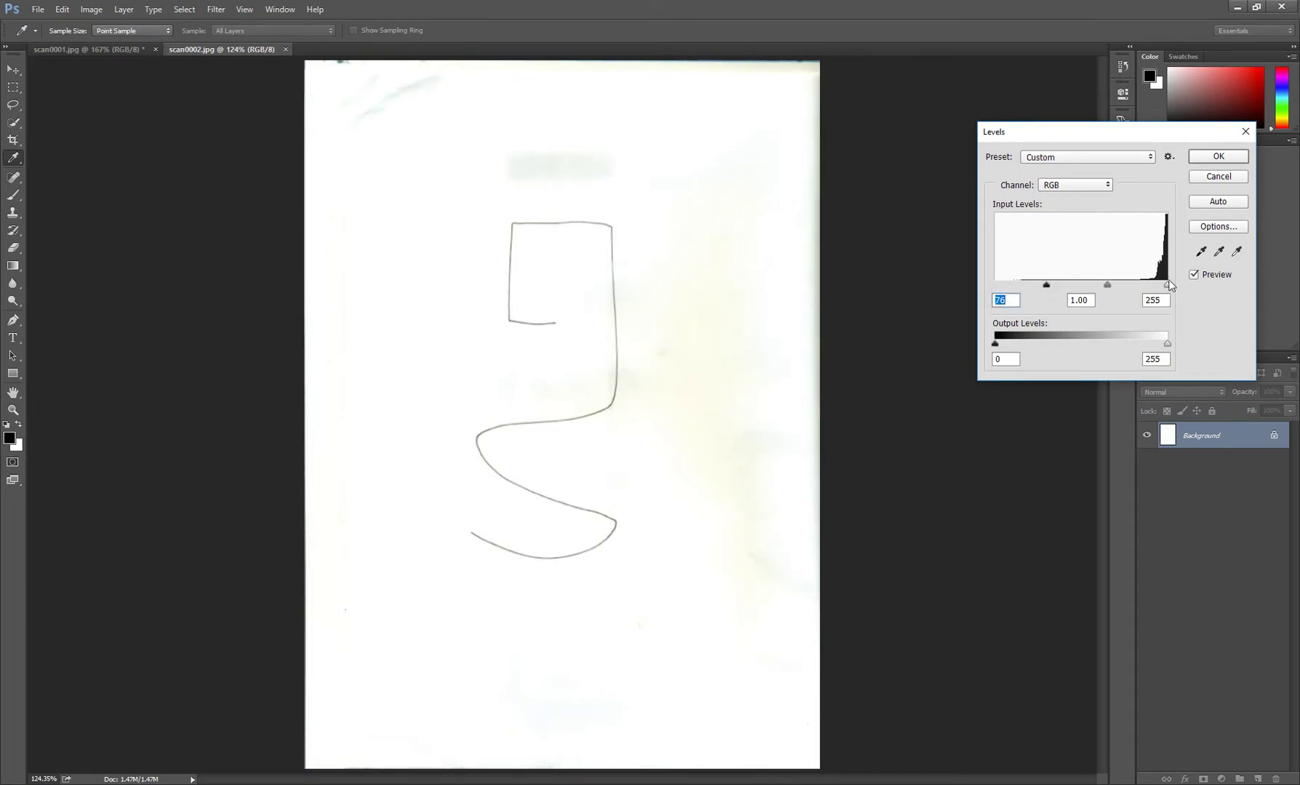
{"action": "left_click_drag", "start_coordinate": [1168, 285], "coordinate": [1159, 288]}
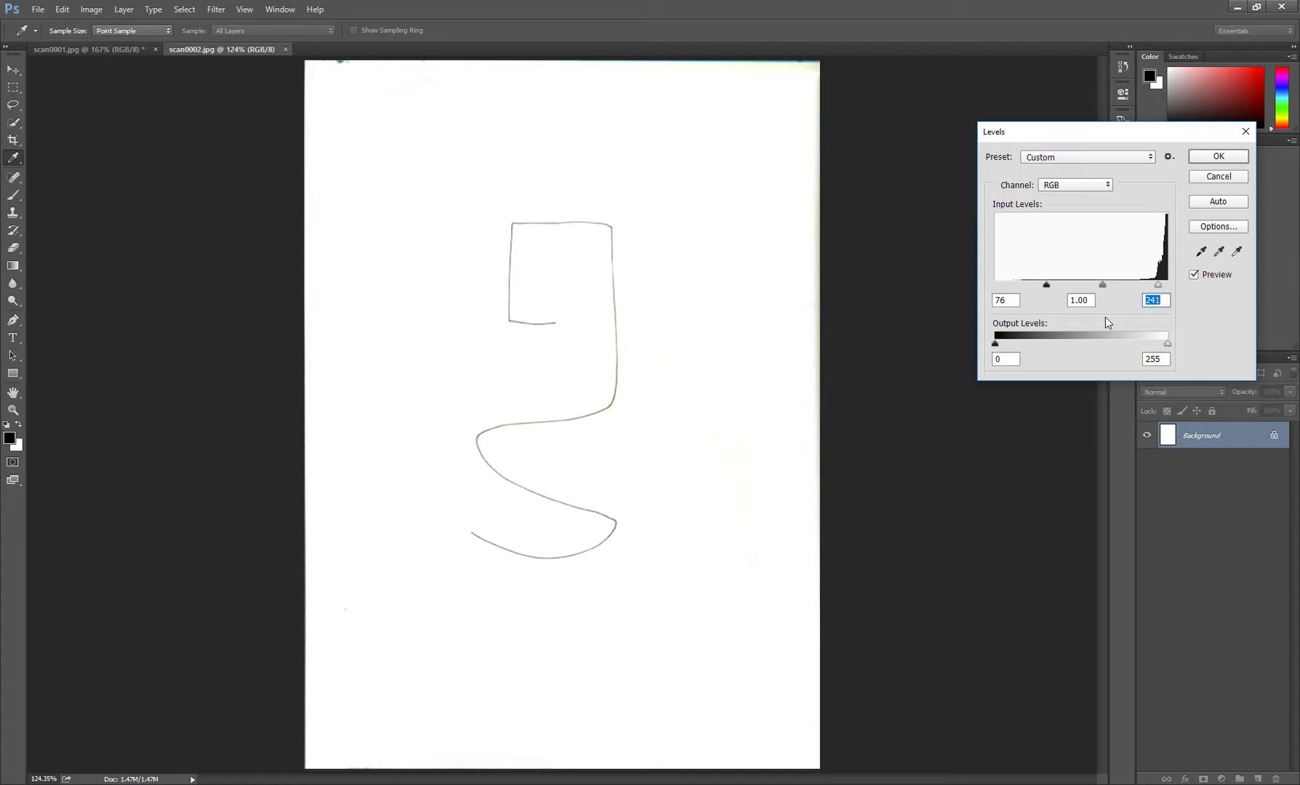
{"action": "key", "text": "Return"}
- Examine the adjusted lines of scan0002 at several magnifications and compare them with the scan0001 pencil drawing
{"action": "key", "text": "z"}
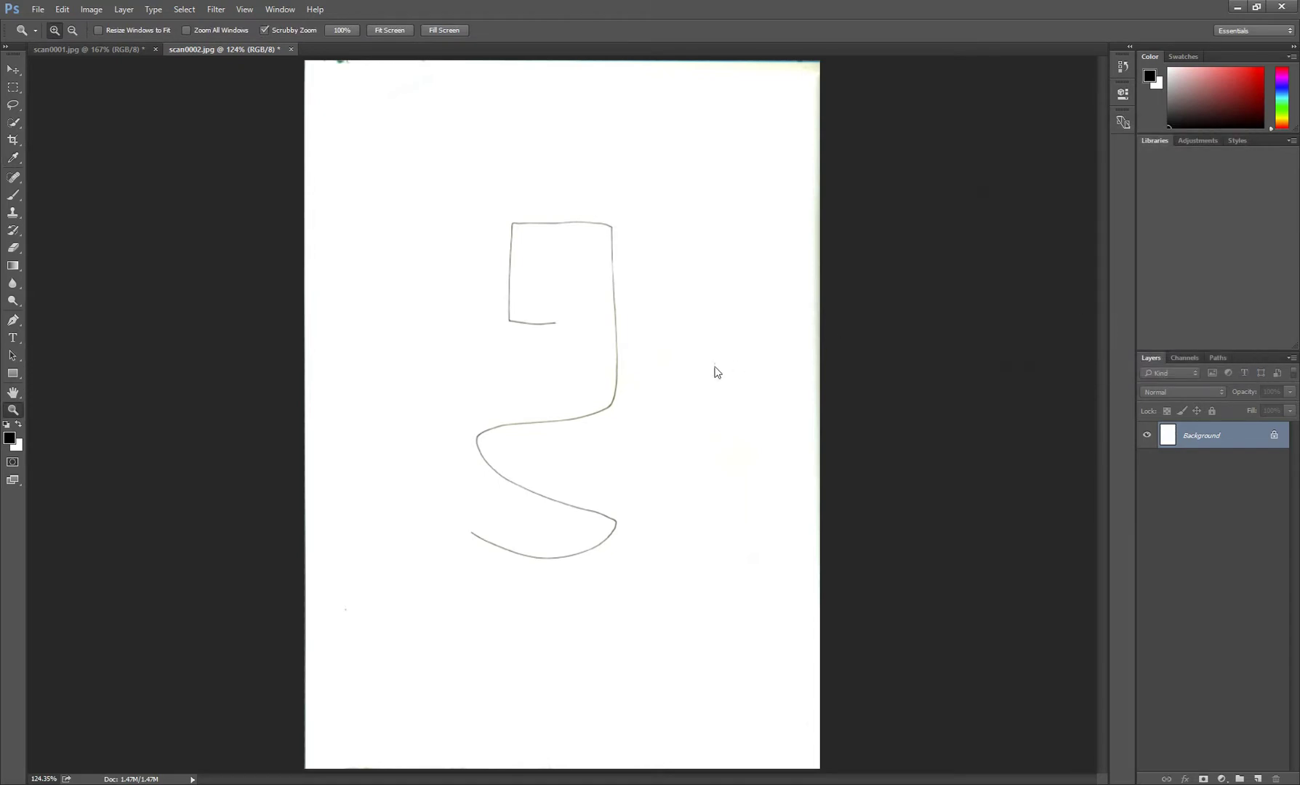
{"action": "scroll", "coordinate": [586, 404], "scroll_direction": "up", "scroll_amount": 10}
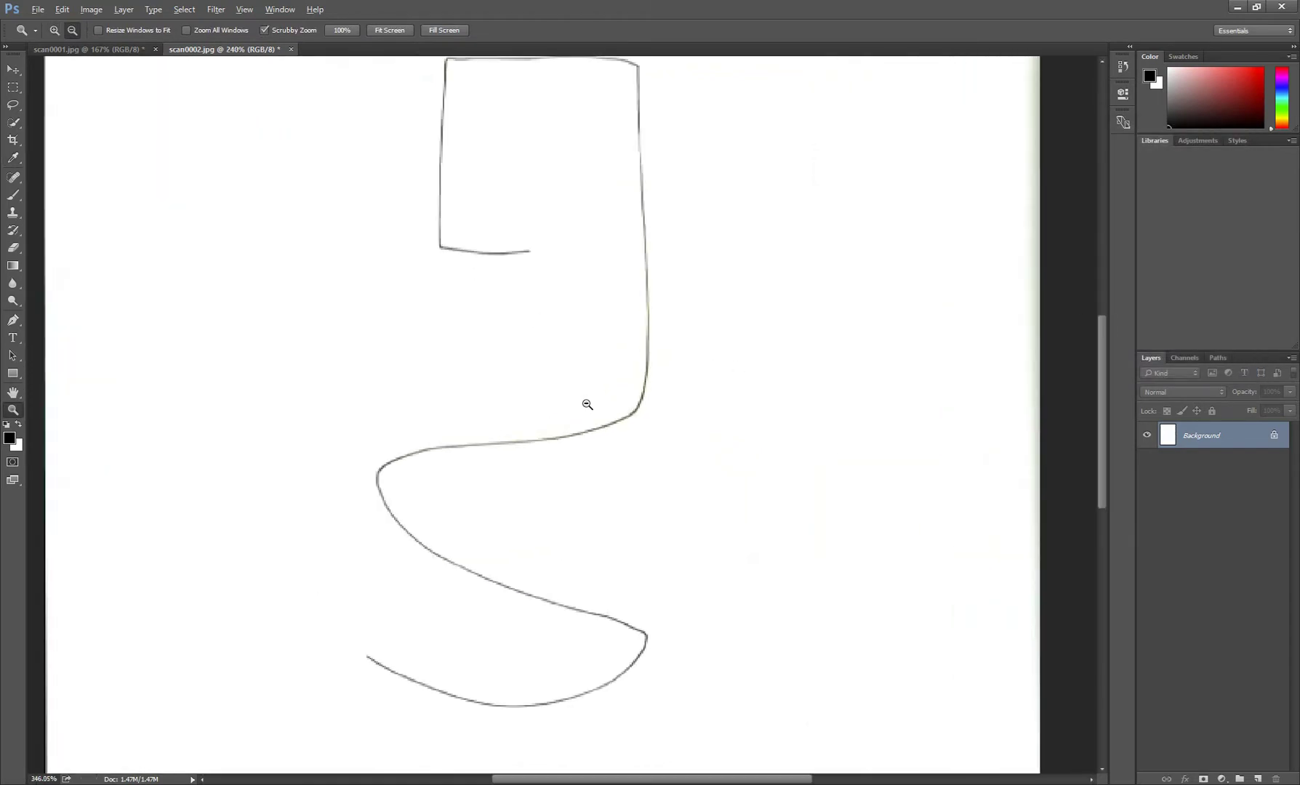
{"action": "scroll", "coordinate": [586, 404], "scroll_direction": "down", "scroll_amount": 4}
{"action": "mouse_move", "coordinate": [627, 209]}
{"action": "left_mouse_down"}
{"action": "mouse_move", "coordinate": [659, 565]}
{"action": "mouse_move", "coordinate": [609, 281]}
{"action": "mouse_move", "coordinate": [611, 206]}
{"action": "left_mouse_up"}
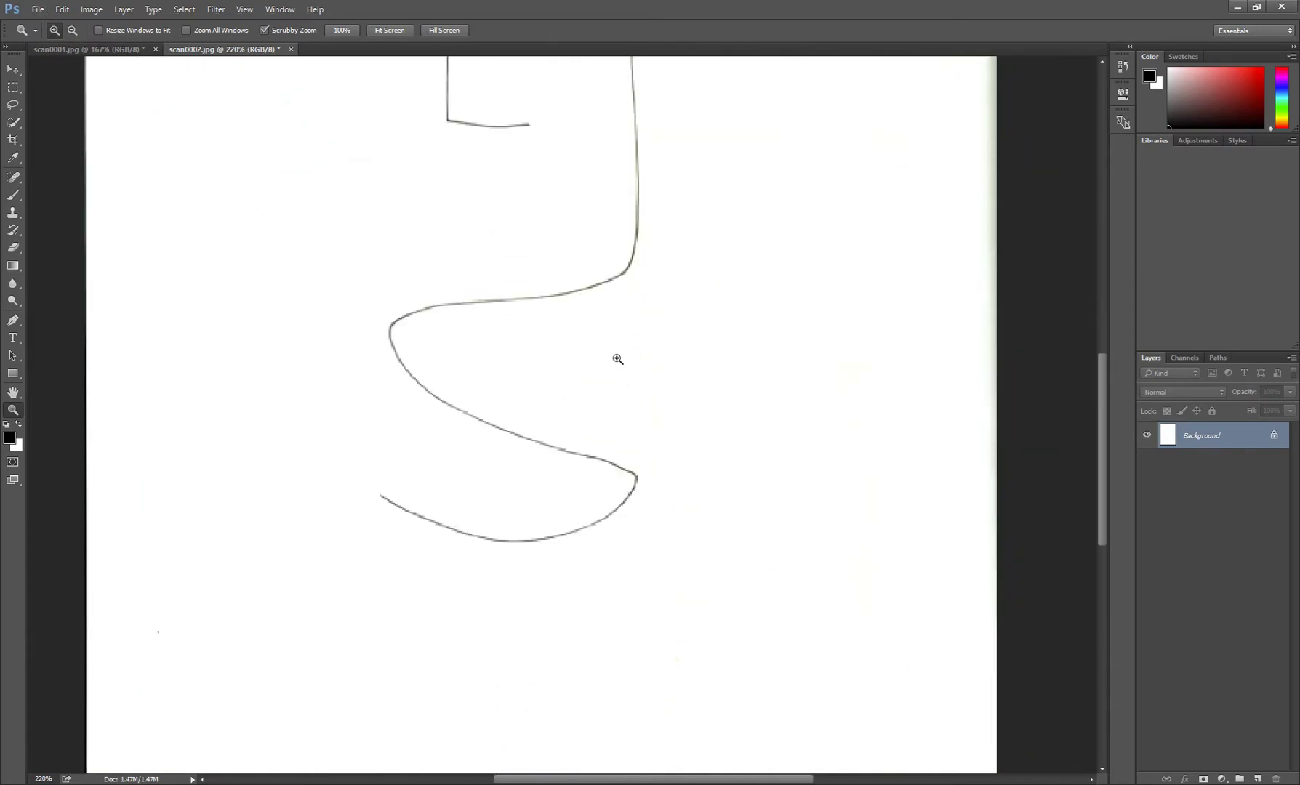
{"action": "scroll", "coordinate": [615, 357], "scroll_direction": "down", "scroll_amount": 6}
{"action": "left_click", "coordinate": [89, 49]}
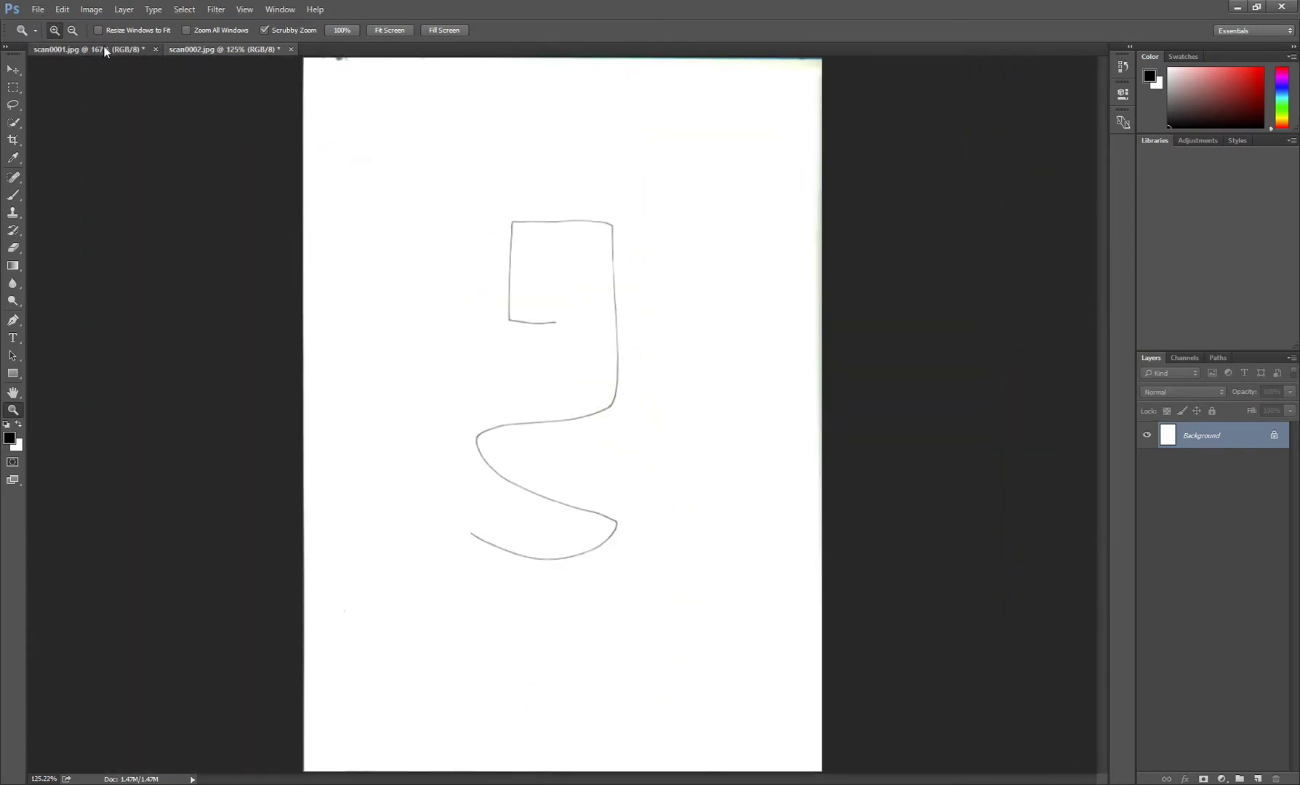
{"action": "scroll", "coordinate": [639, 451], "scroll_direction": "down", "scroll_amount": 3}
{"action": "scroll", "coordinate": [618, 458], "scroll_direction": "up", "scroll_amount": 3}
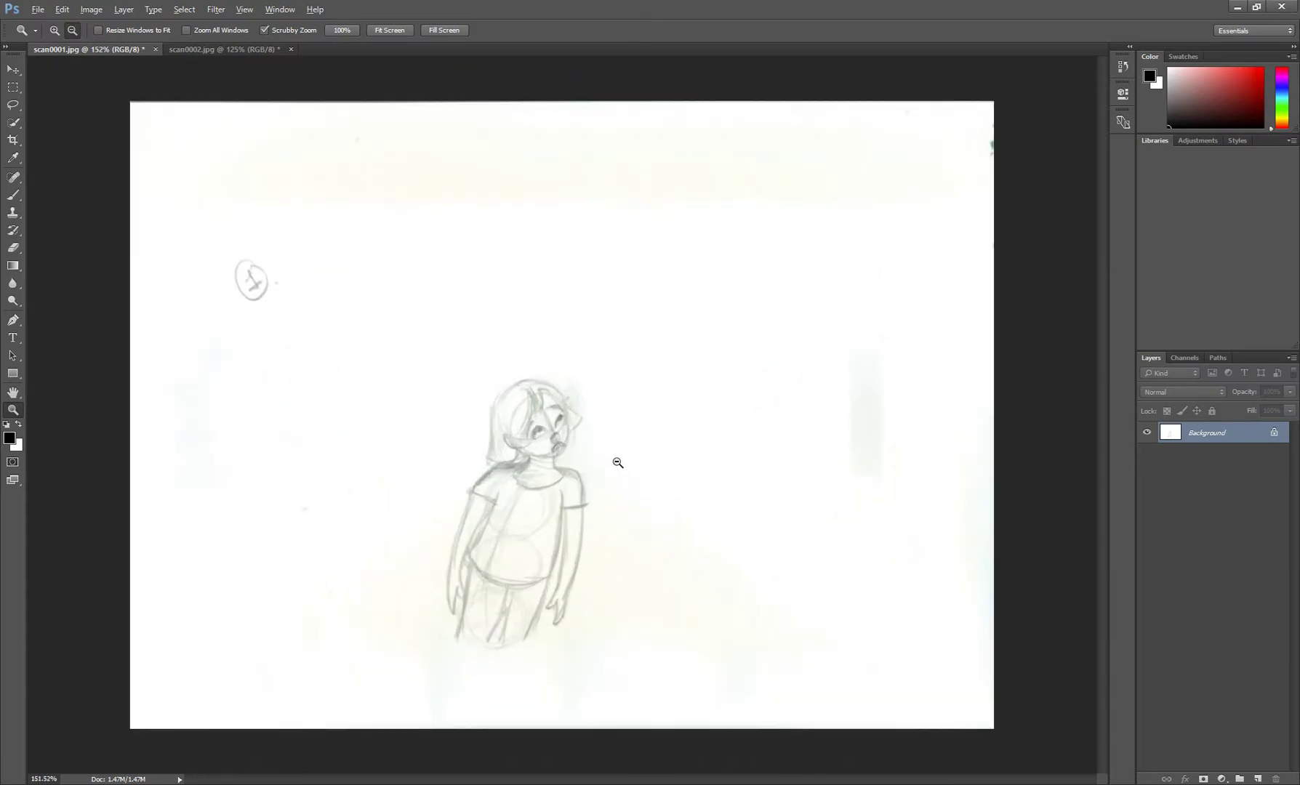
{"action": "left_click", "coordinate": [223, 48]}
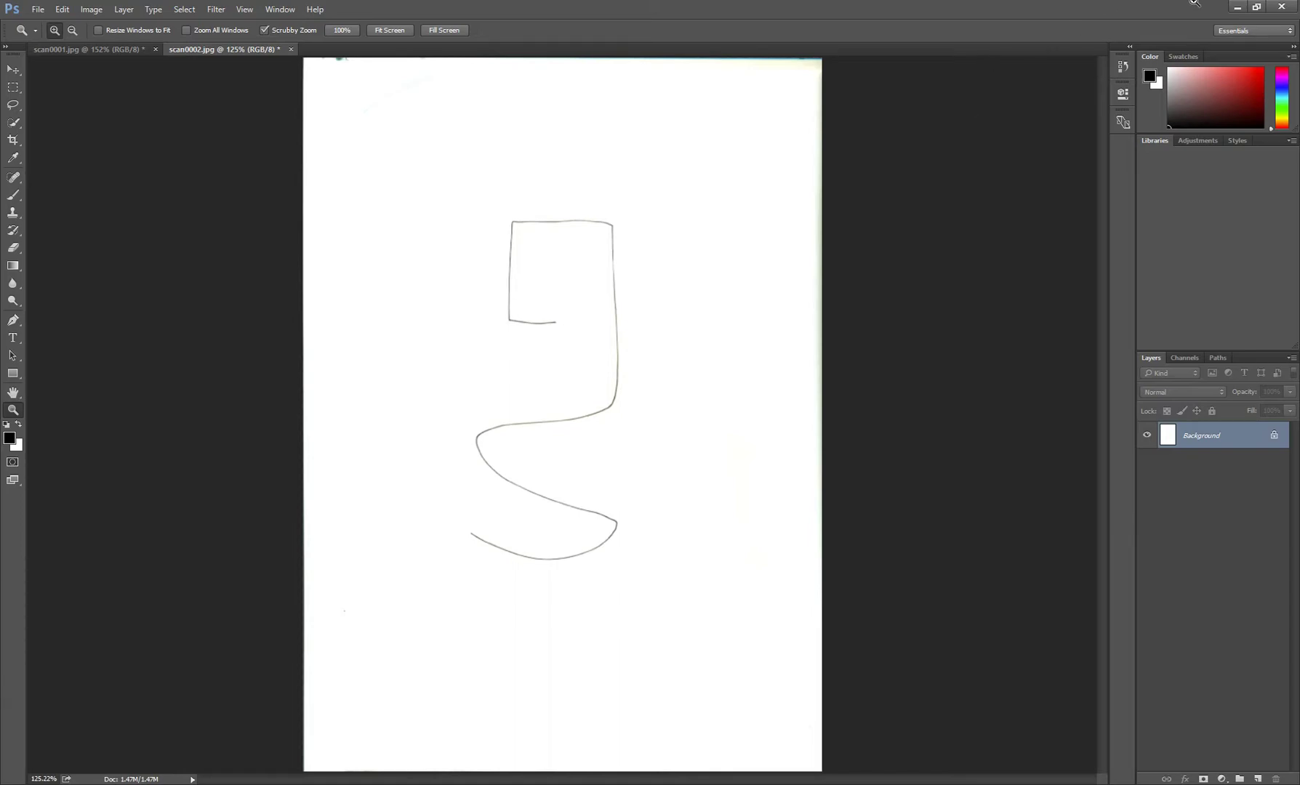
- Minimize Photoshop and look through the deskt folder with large thumbnails for the scanned_lineart image
{"action": "left_click", "coordinate": [1237, 6]}
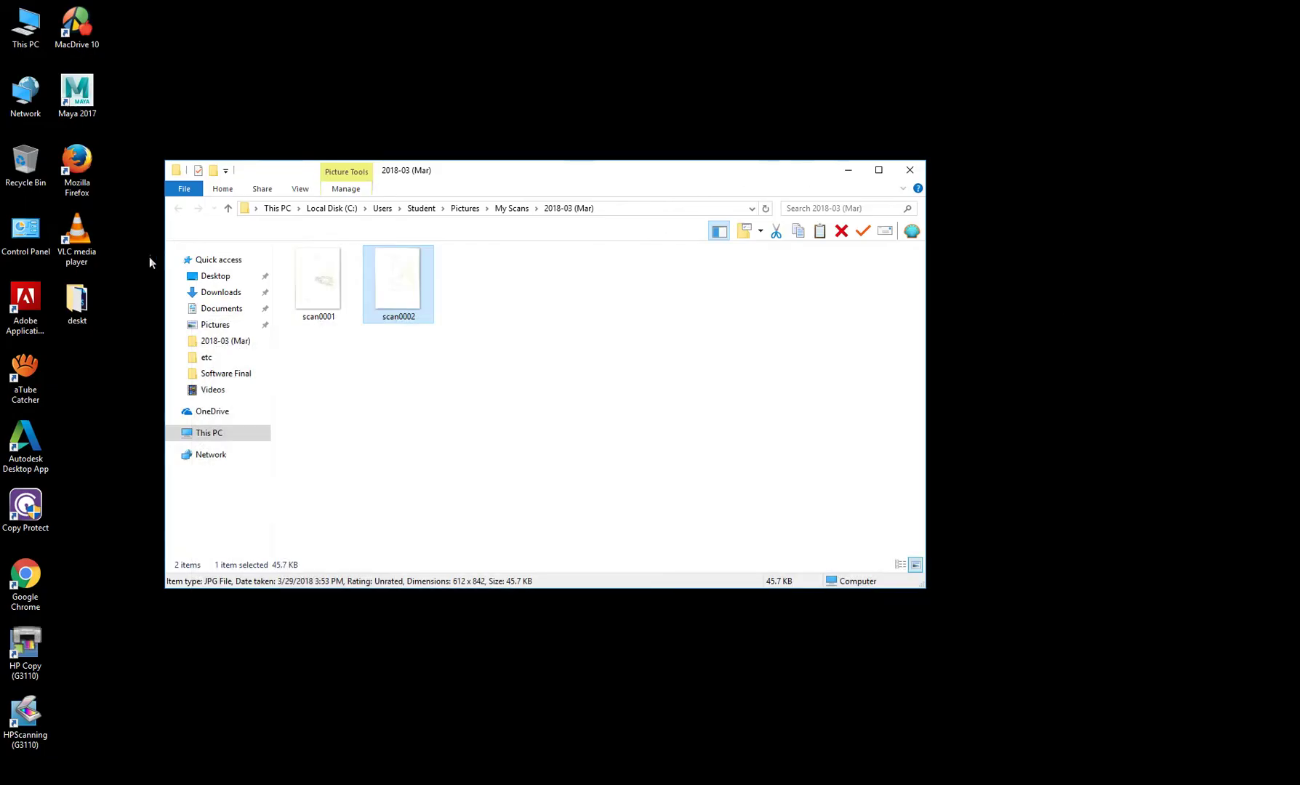
{"action": "double_click", "coordinate": [78, 304]}
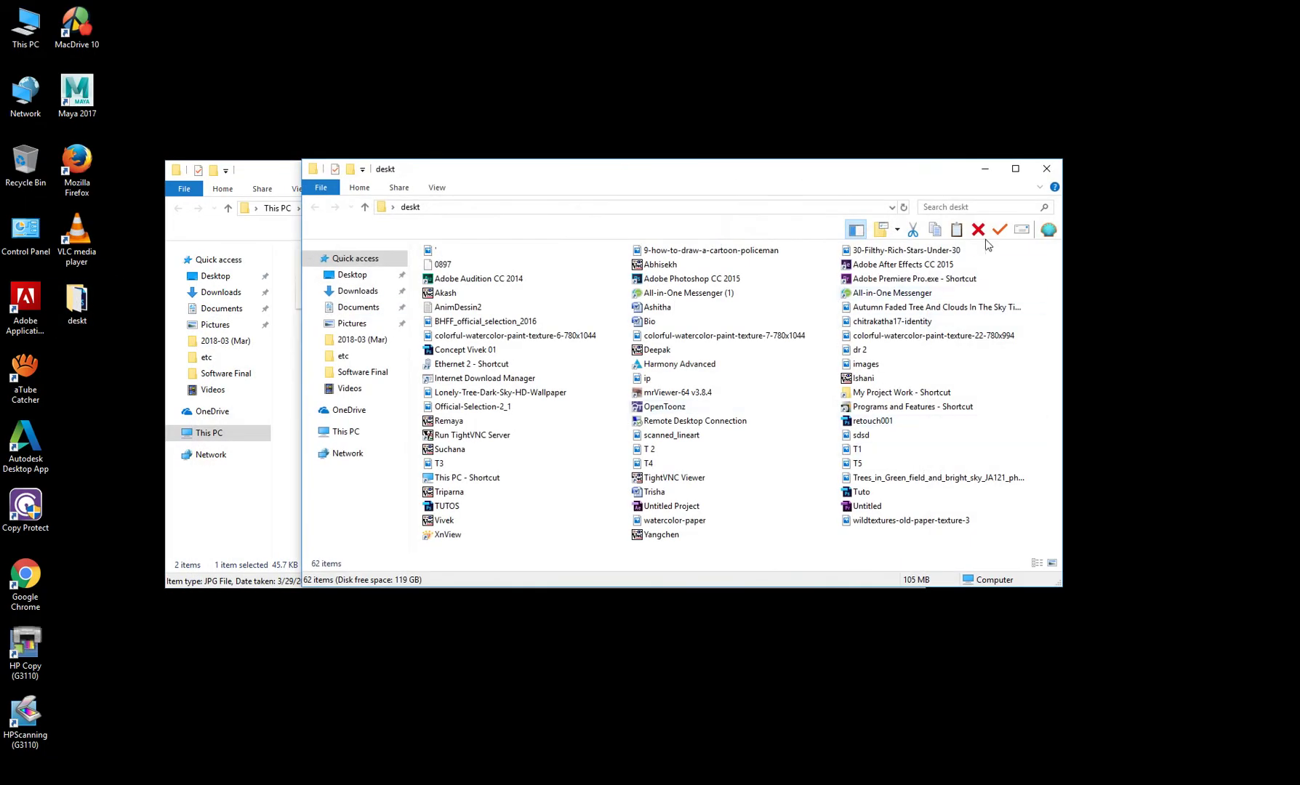
{"action": "left_click", "coordinate": [1017, 170]}
{"action": "scroll", "coordinate": [525, 411], "scroll_direction": "up", "scroll_amount": 5}
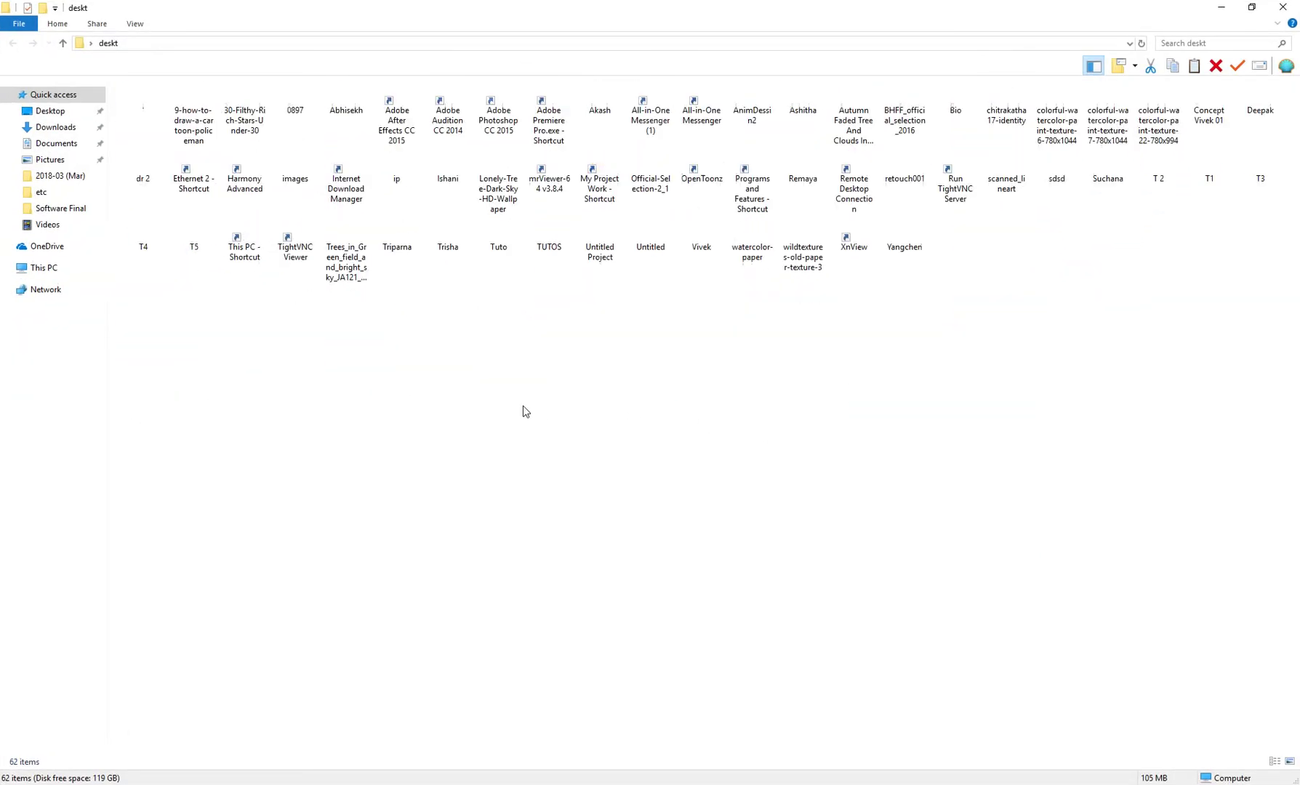
{"action": "scroll", "coordinate": [524, 411], "scroll_direction": "up", "scroll_amount": 1}
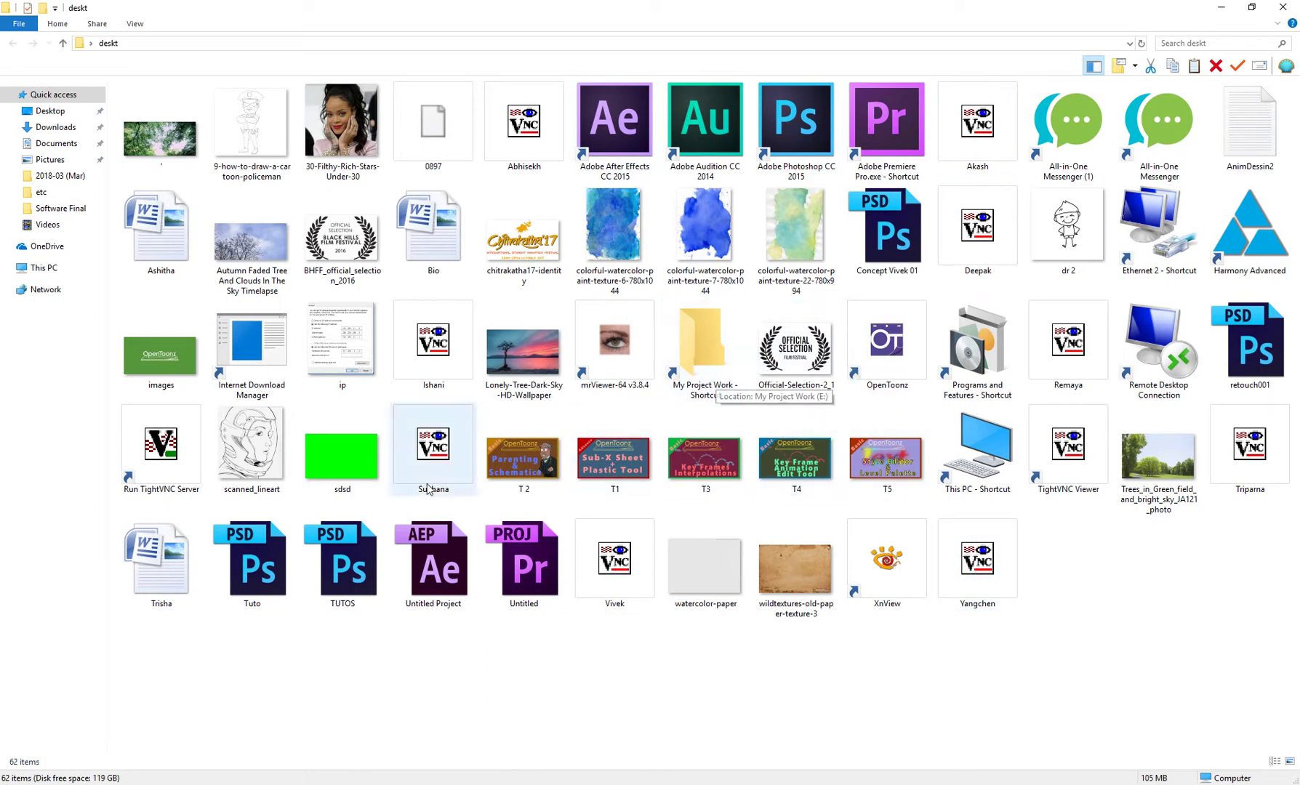
{"action": "left_click", "coordinate": [240, 466]}
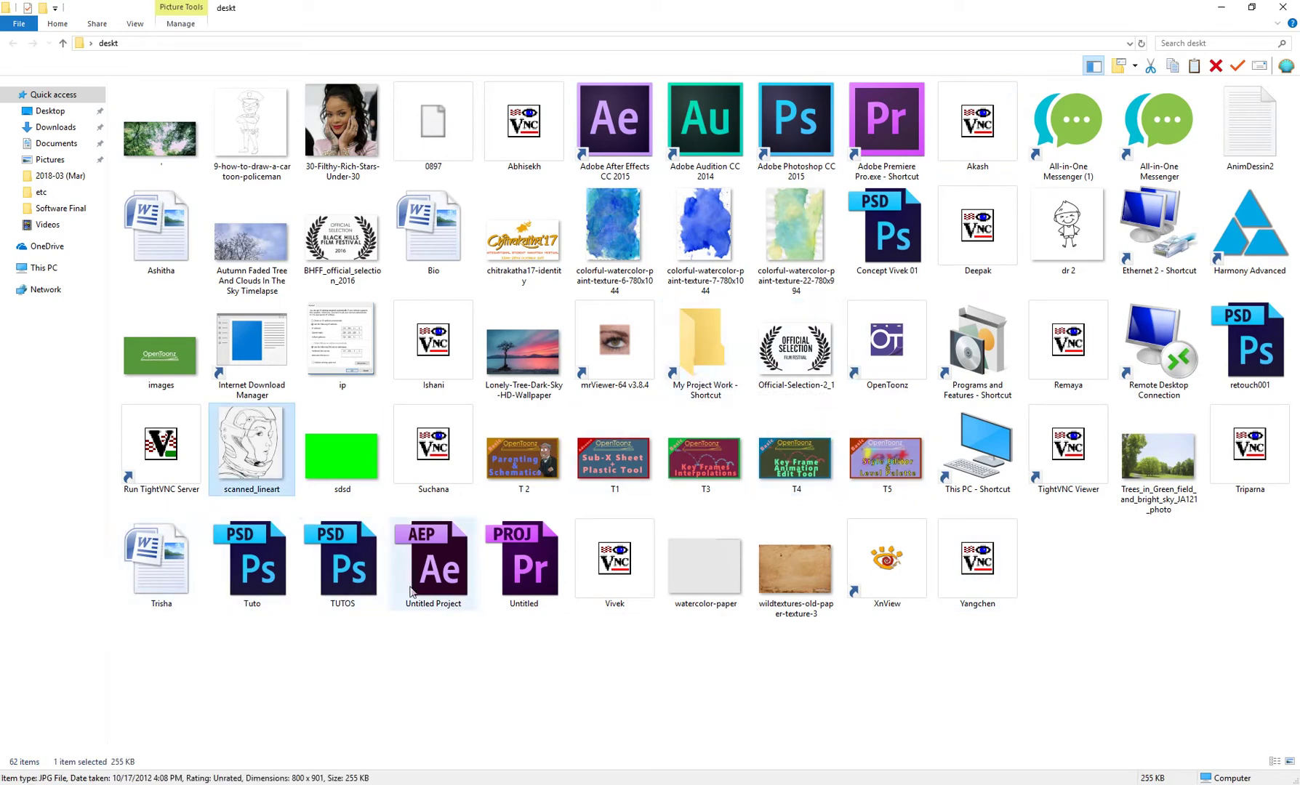
{"action": "left_click", "coordinate": [714, 727]}
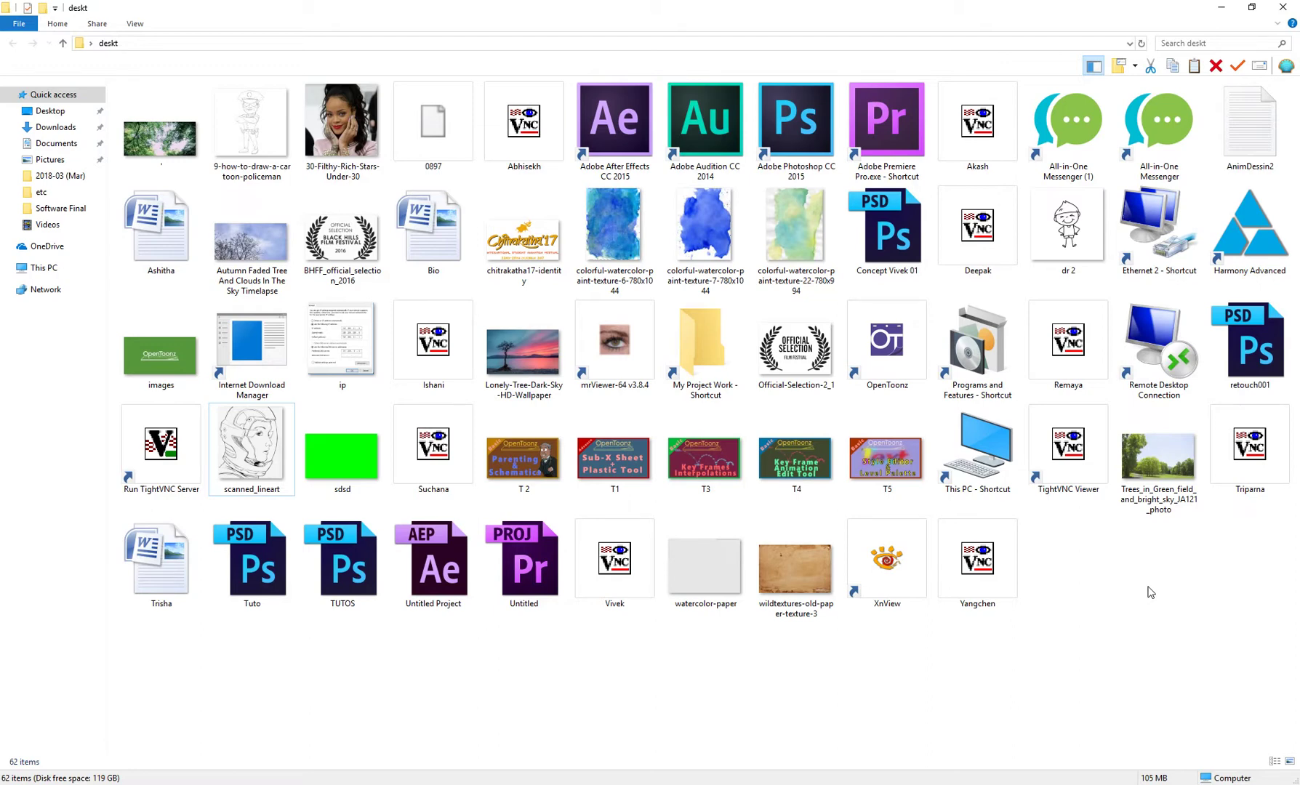
- Look through Local Disk (D:), including the test_pegs project folder, and return to the root of the drive
{"action": "left_click", "coordinate": [45, 268]}
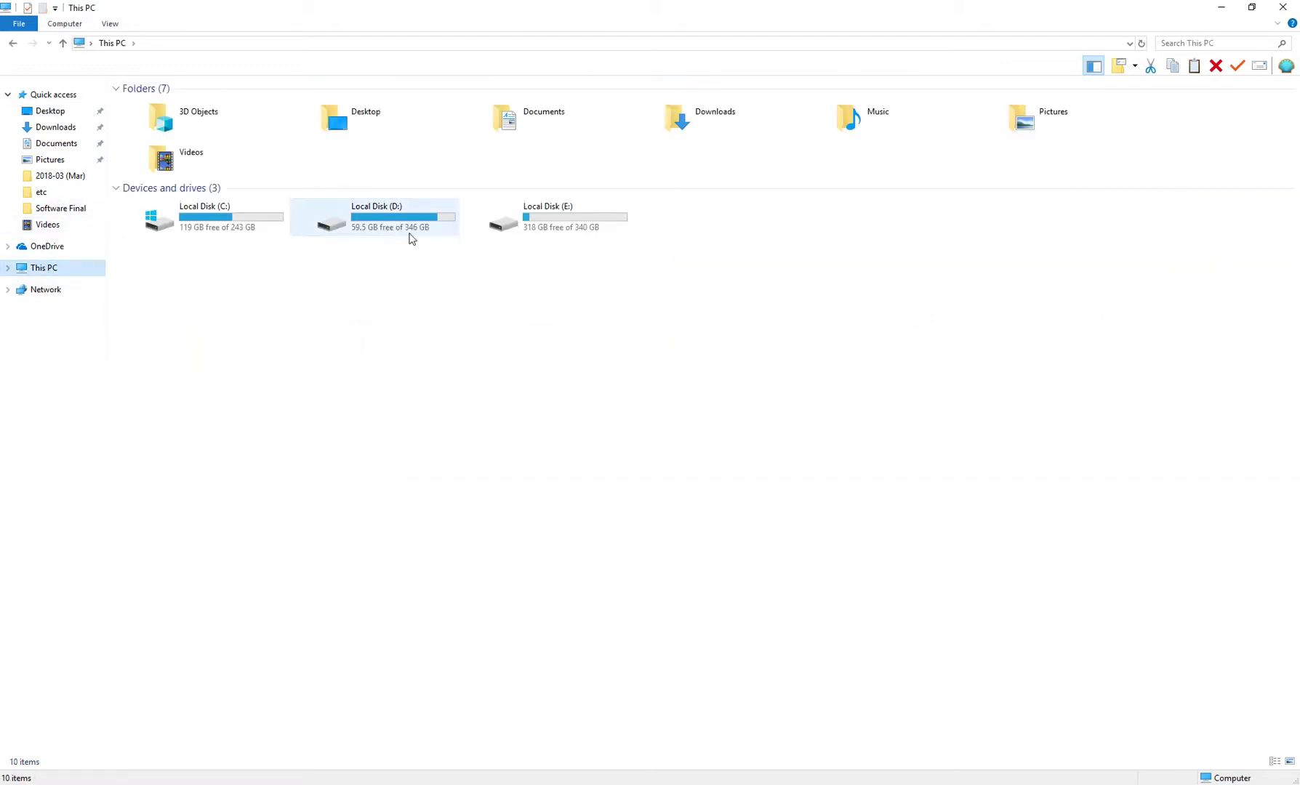
{"action": "double_click", "coordinate": [411, 240]}
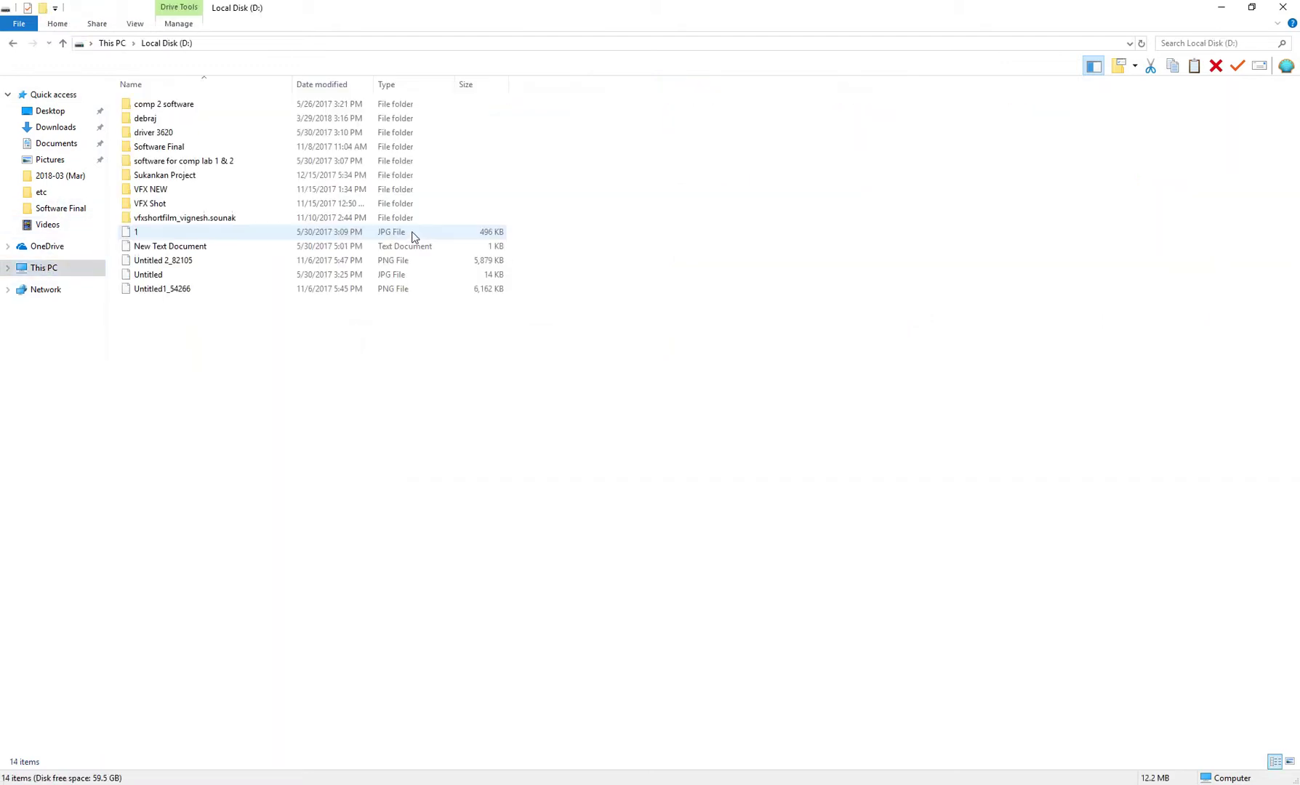
{"action": "double_click", "coordinate": [180, 118]}
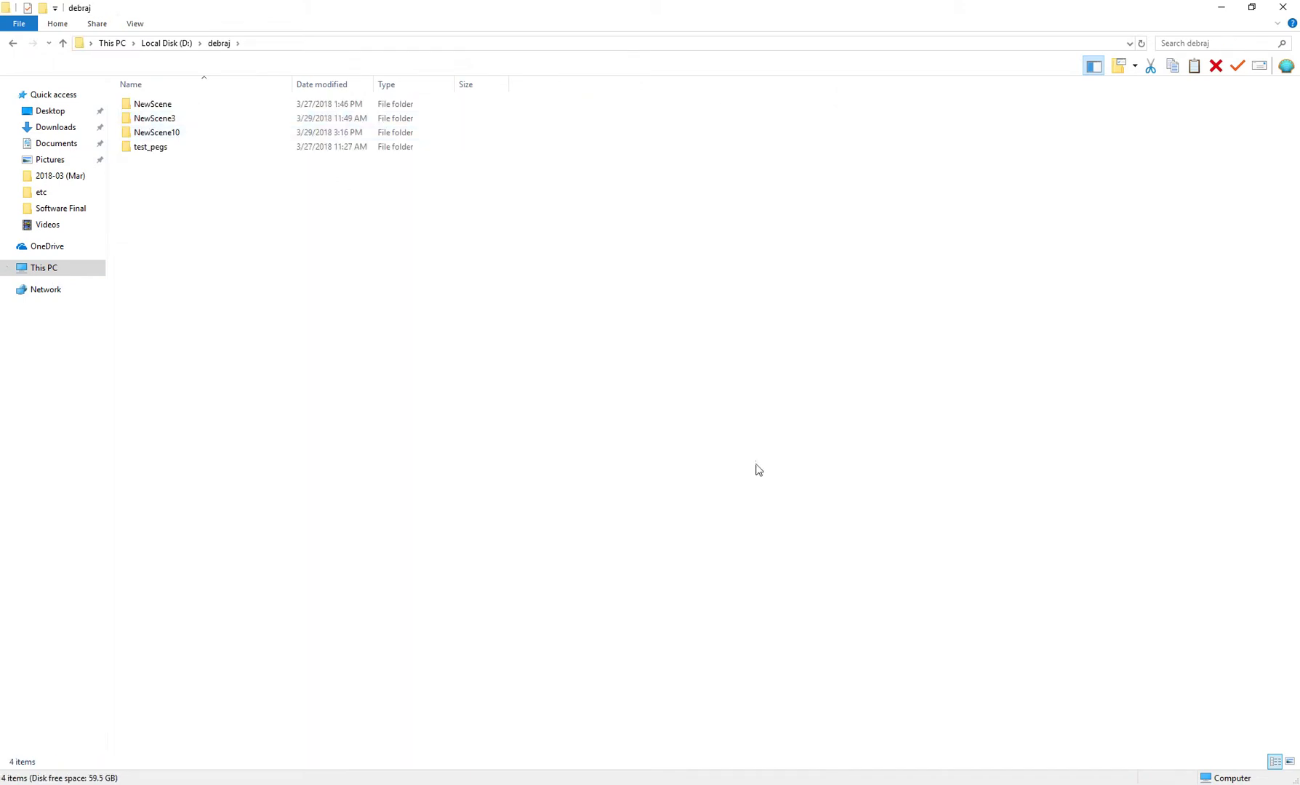
{"action": "scroll", "coordinate": [433, 385], "scroll_direction": "up", "scroll_amount": 6, "text": "ctrl"}
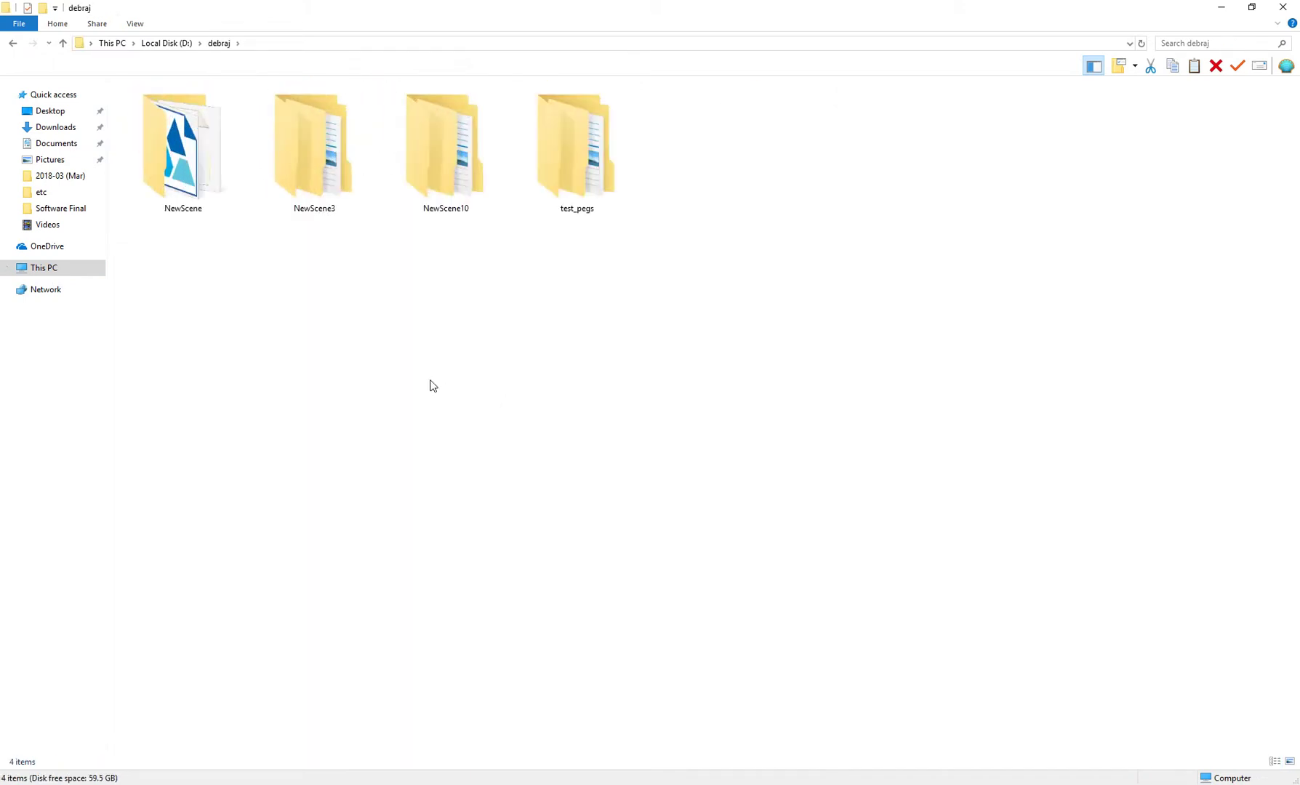
{"action": "scroll", "coordinate": [432, 386], "scroll_direction": "up", "scroll_amount": 2, "text": "ctrl"}
{"action": "double_click", "coordinate": [824, 220]}
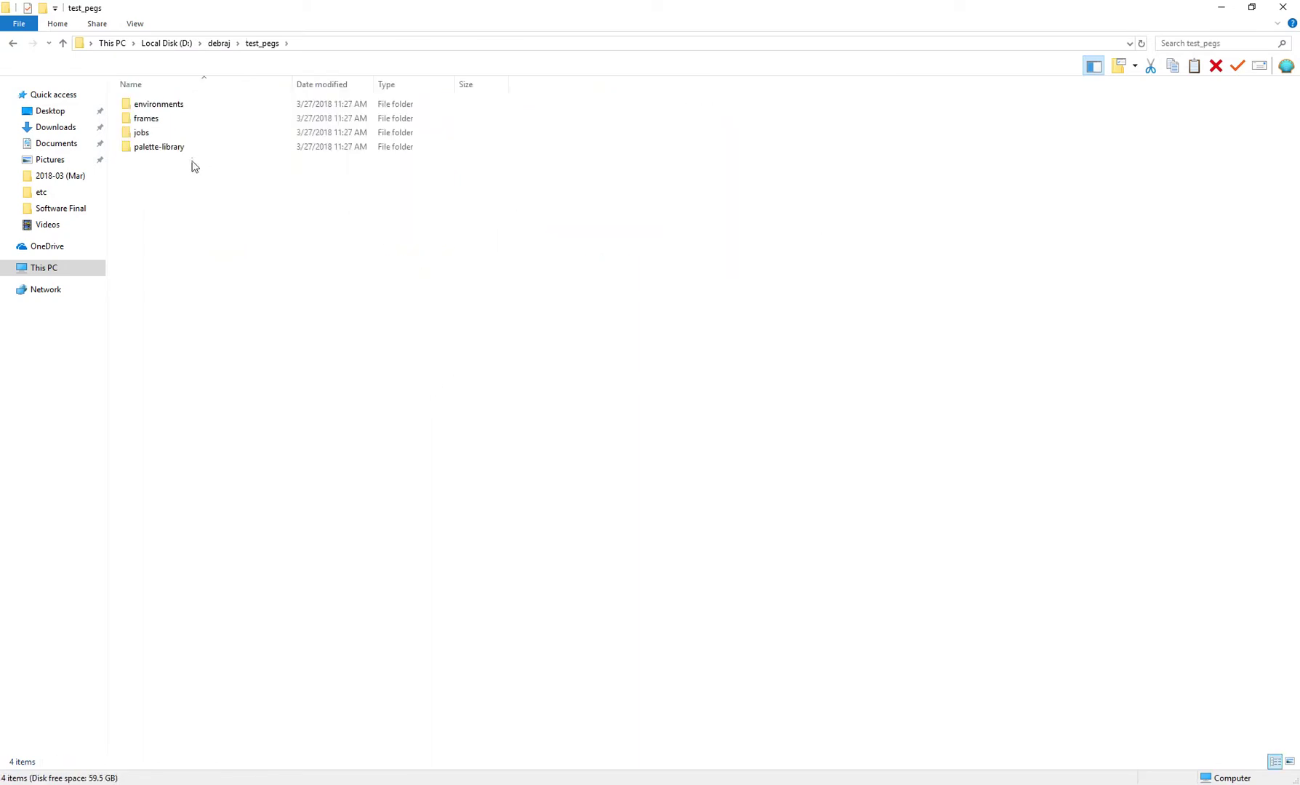
{"action": "left_click", "coordinate": [13, 43]}
{"action": "left_click", "coordinate": [13, 43]}
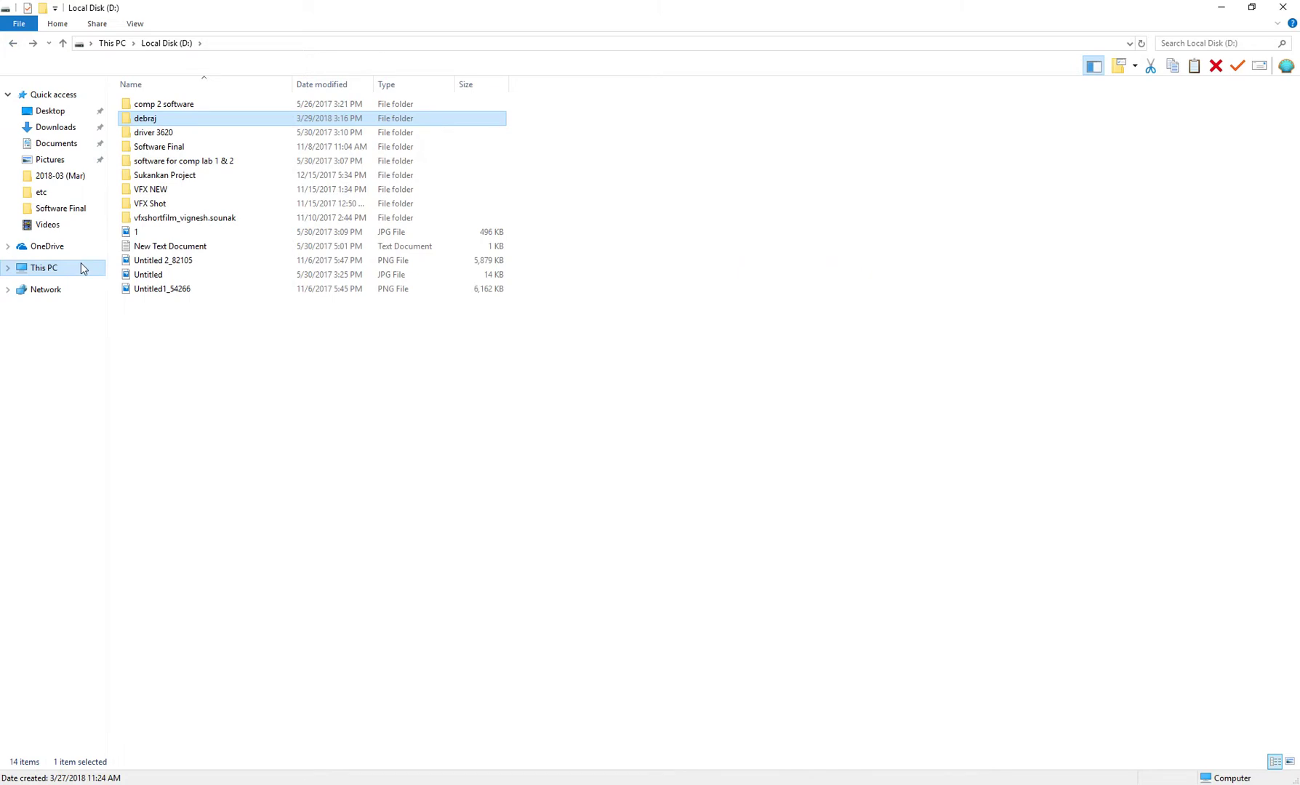
- Look through Local Disk (E:) and Local Disk (D:), and restore the folder window to a smaller size
{"action": "left_click", "coordinate": [7, 267]}
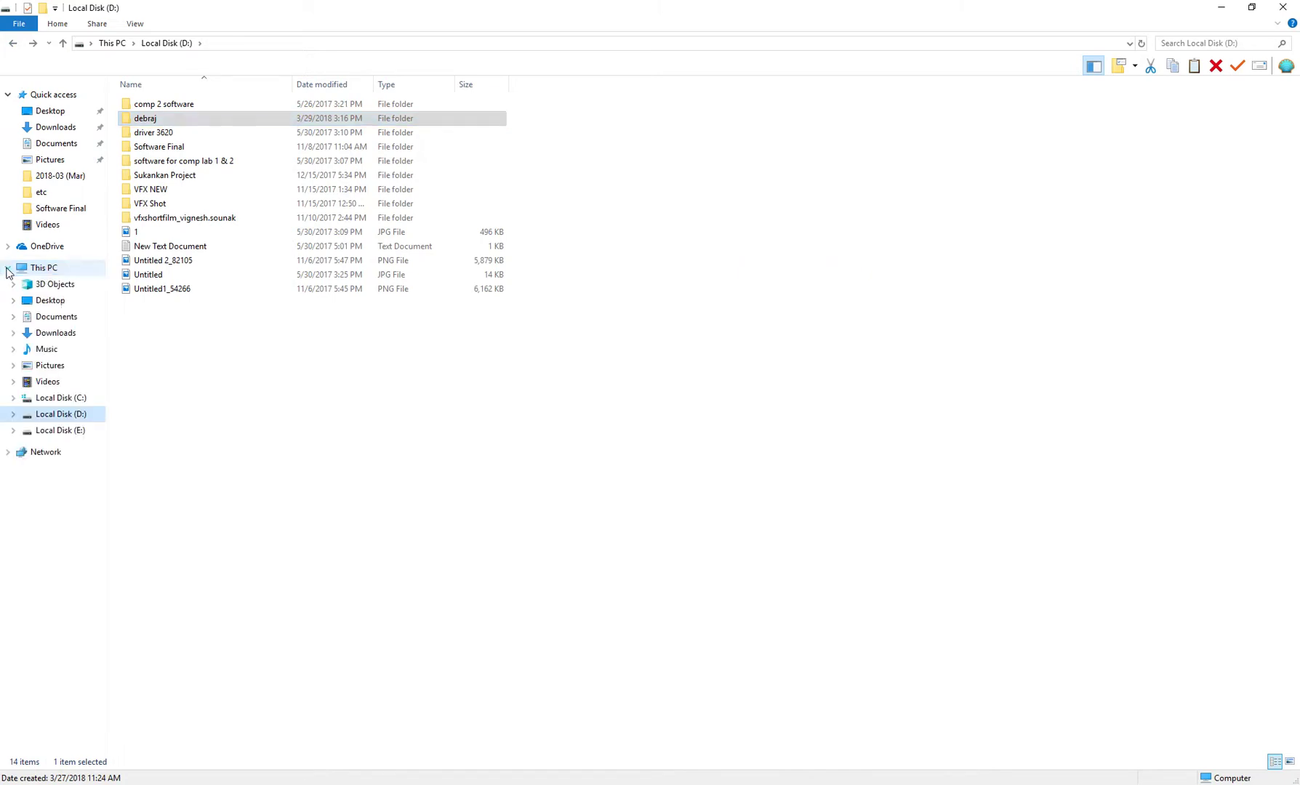
{"action": "left_click", "coordinate": [79, 430]}
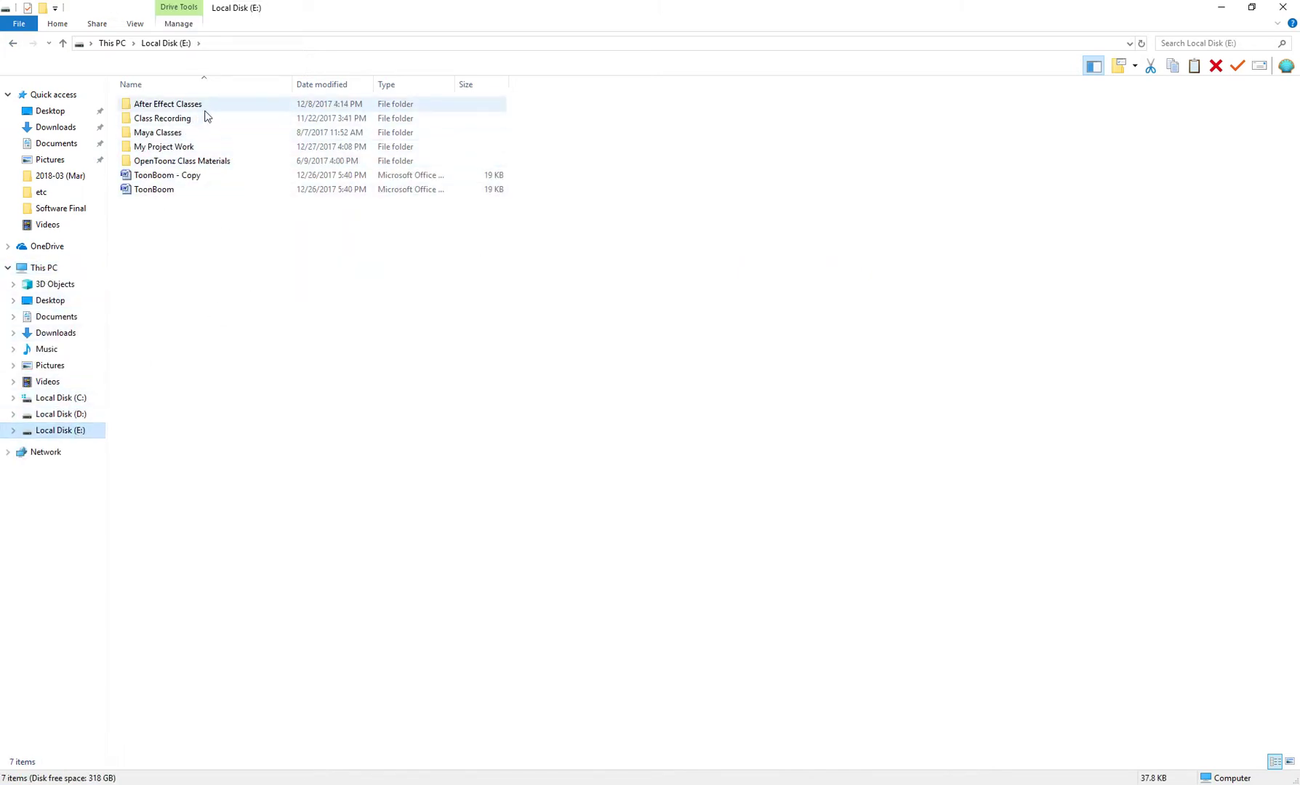
{"action": "left_click", "coordinate": [48, 415]}
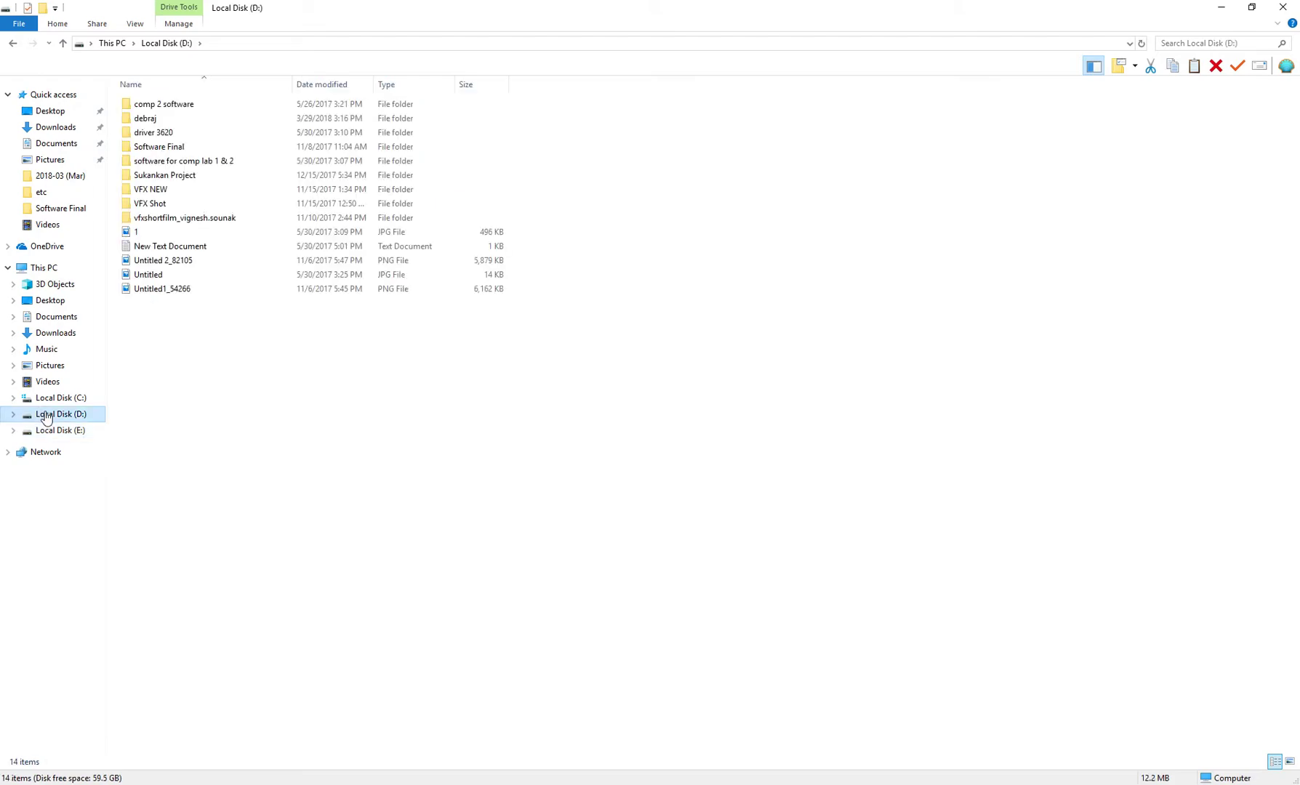
{"action": "double_click", "coordinate": [529, 7]}
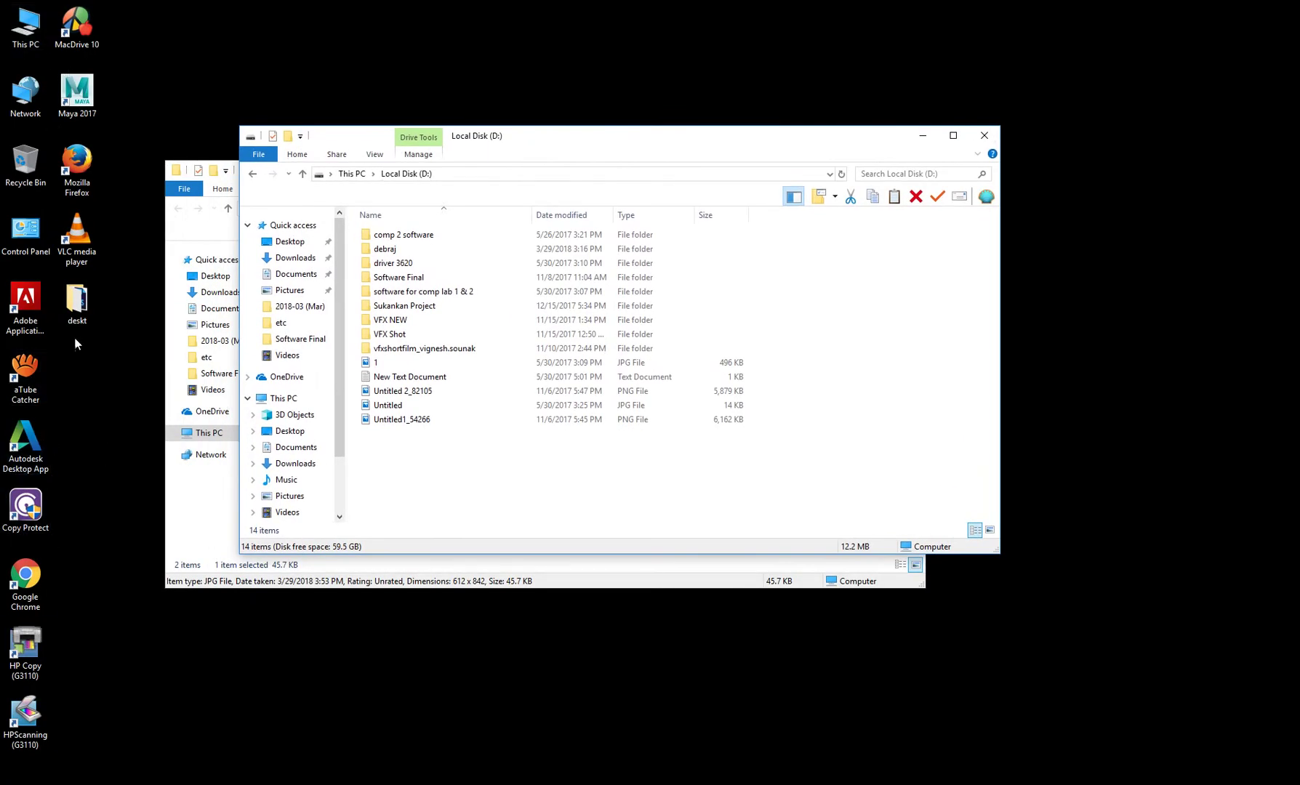
{"action": "left_click", "coordinate": [16, 783]}
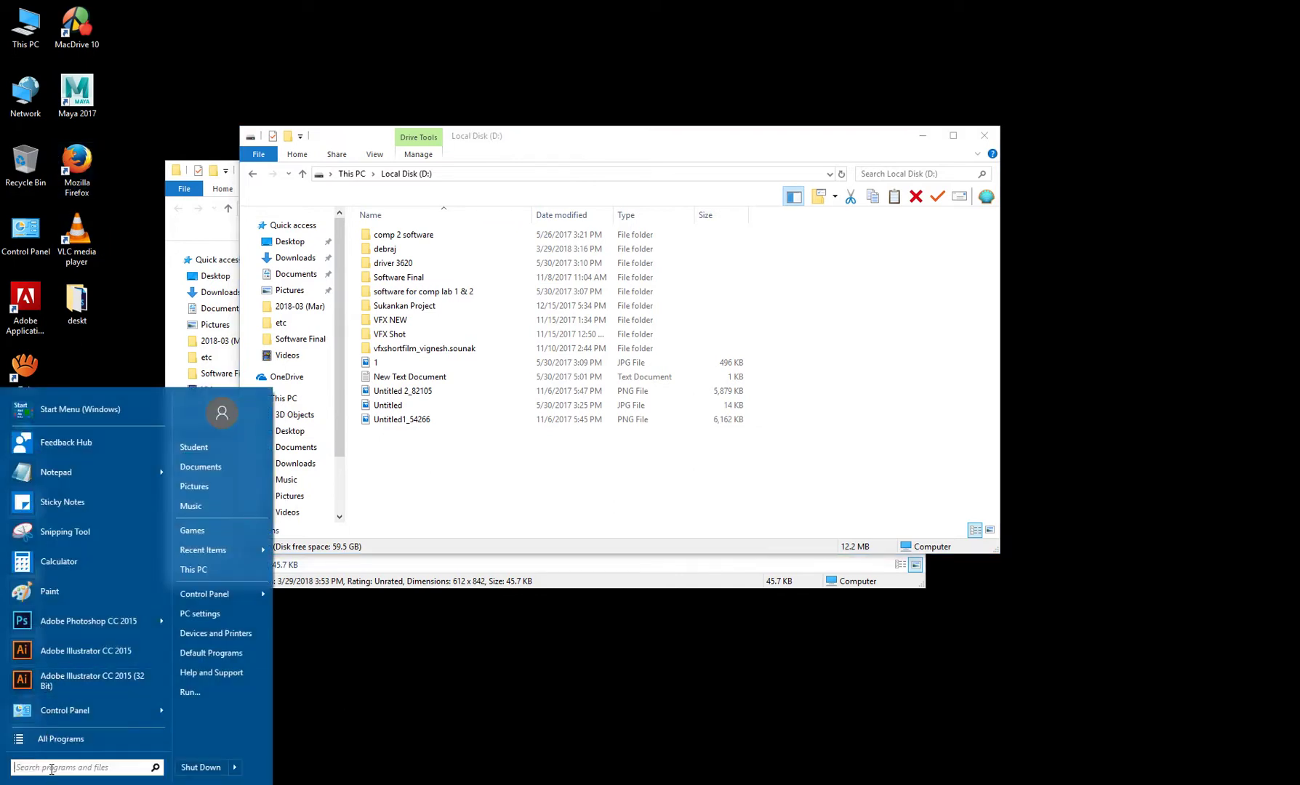
{"action": "type", "text": "toon"}
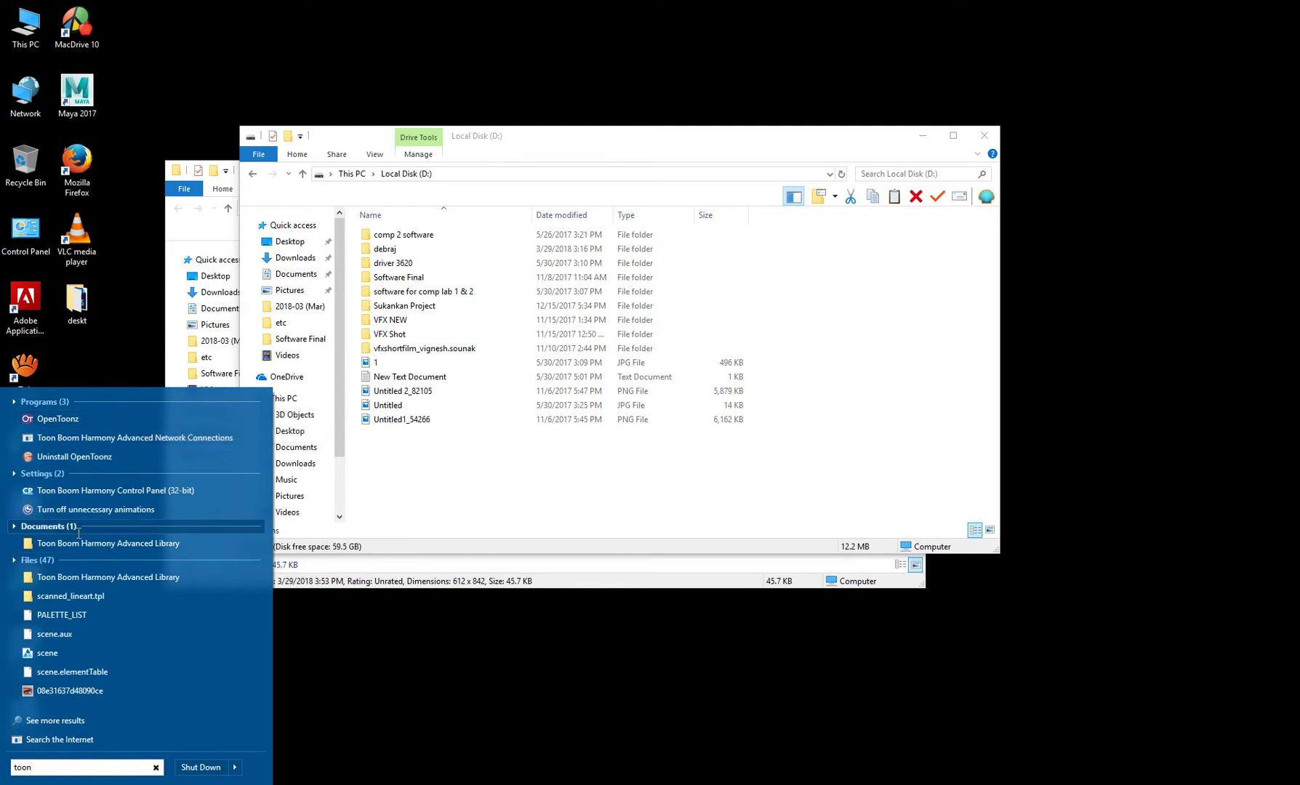
{"action": "type", "text": "b"}
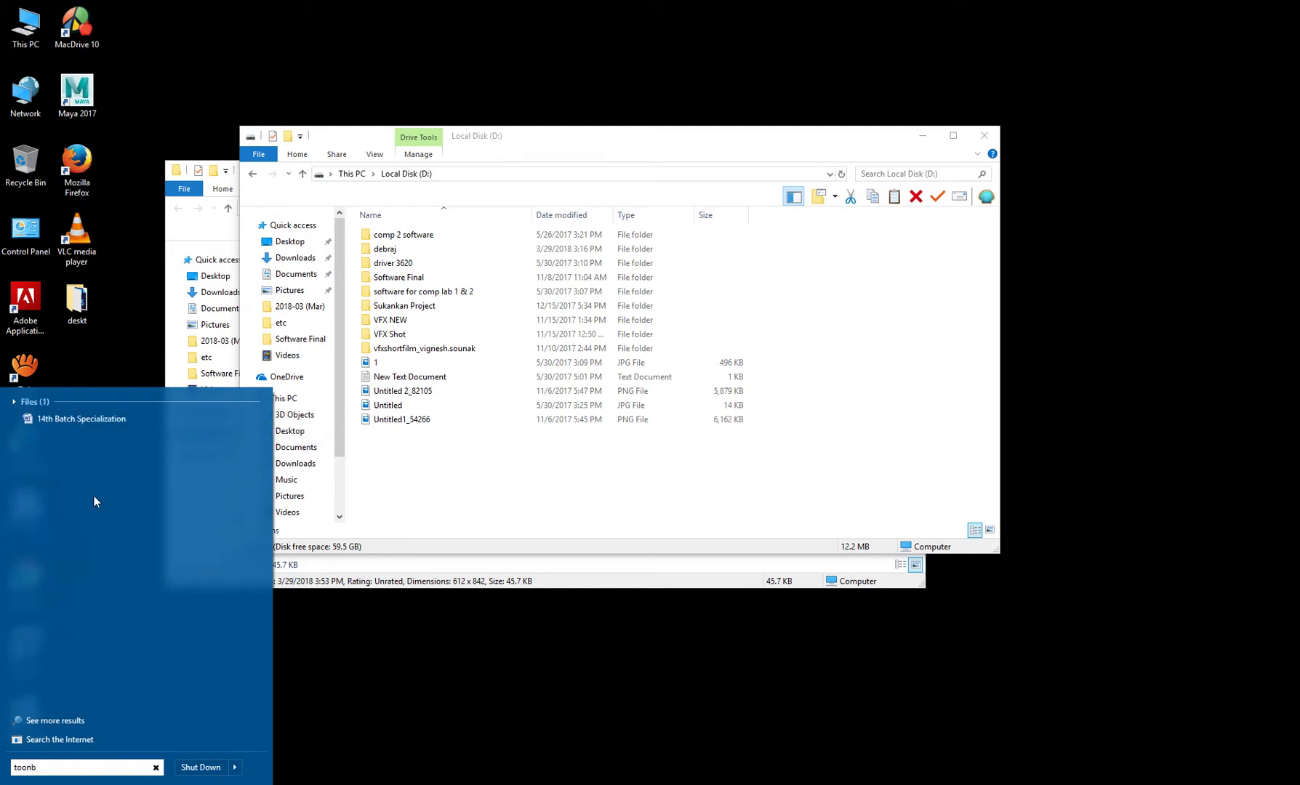
{"action": "key", "text": "ctrl+a"}
{"action": "type", "text": "ha"}
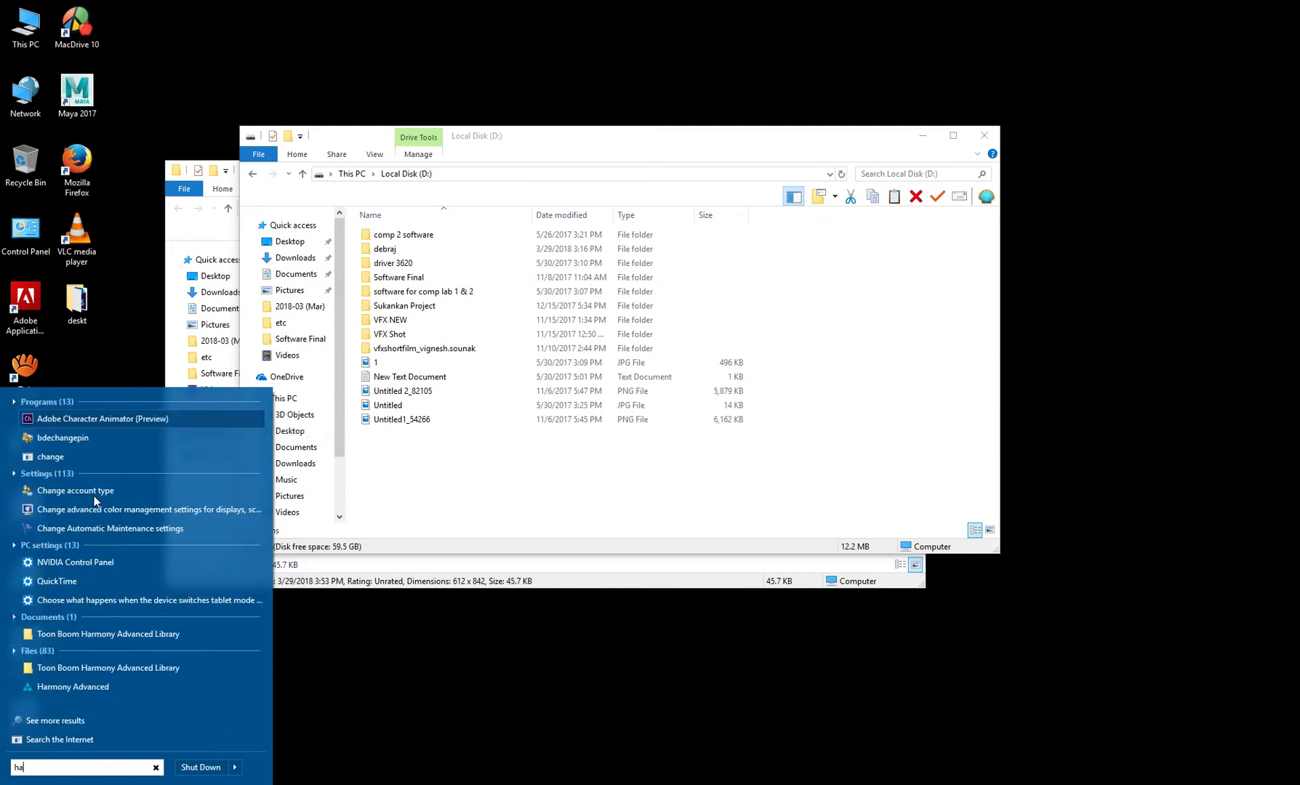
{"action": "type", "text": "rmo"}
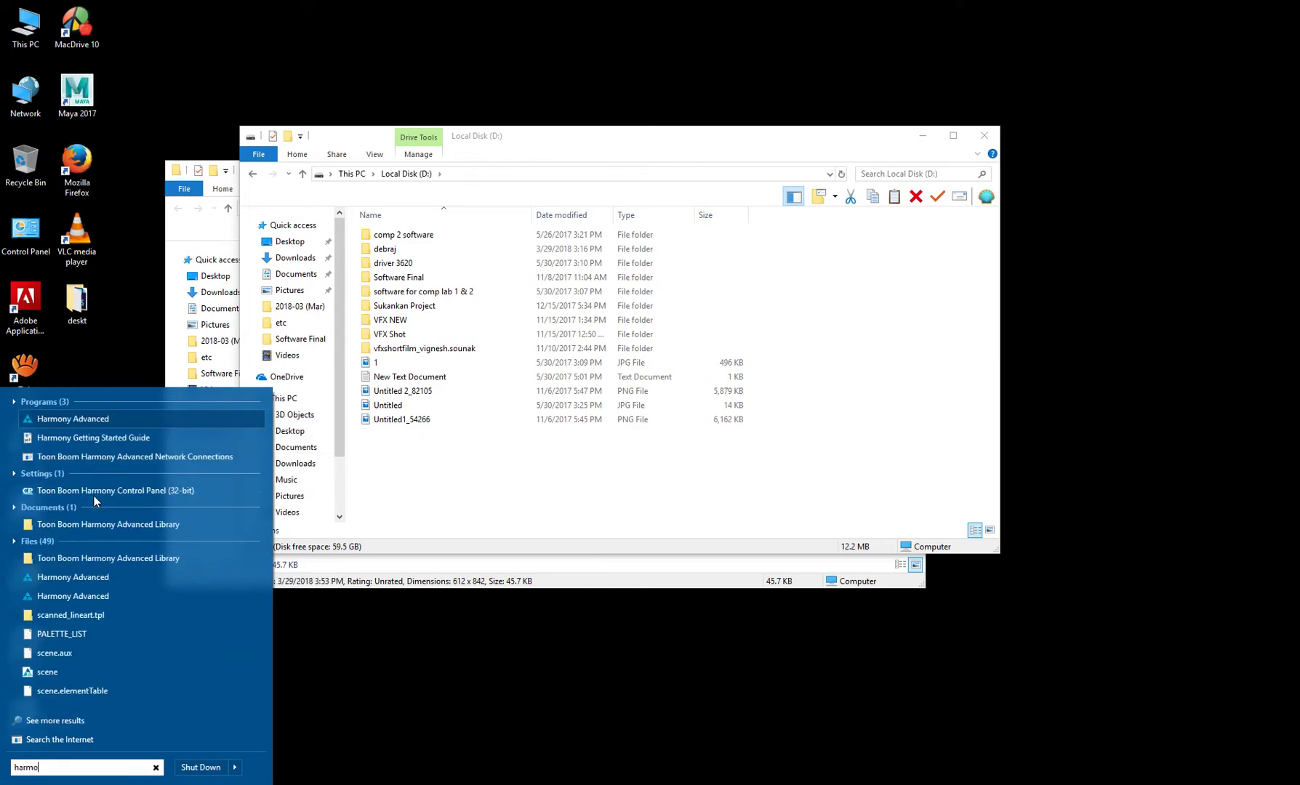
{"action": "left_click", "coordinate": [98, 416]}
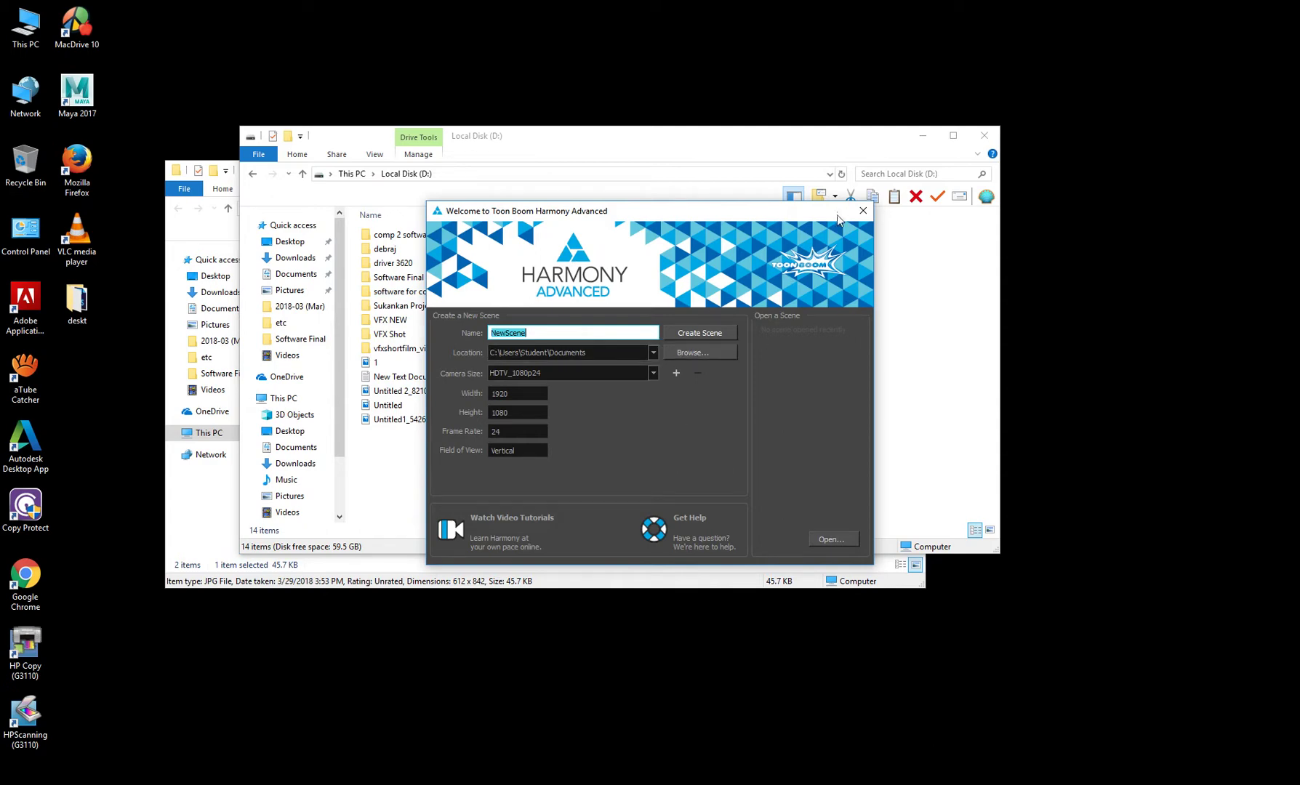
{"action": "left_click", "coordinate": [861, 211]}
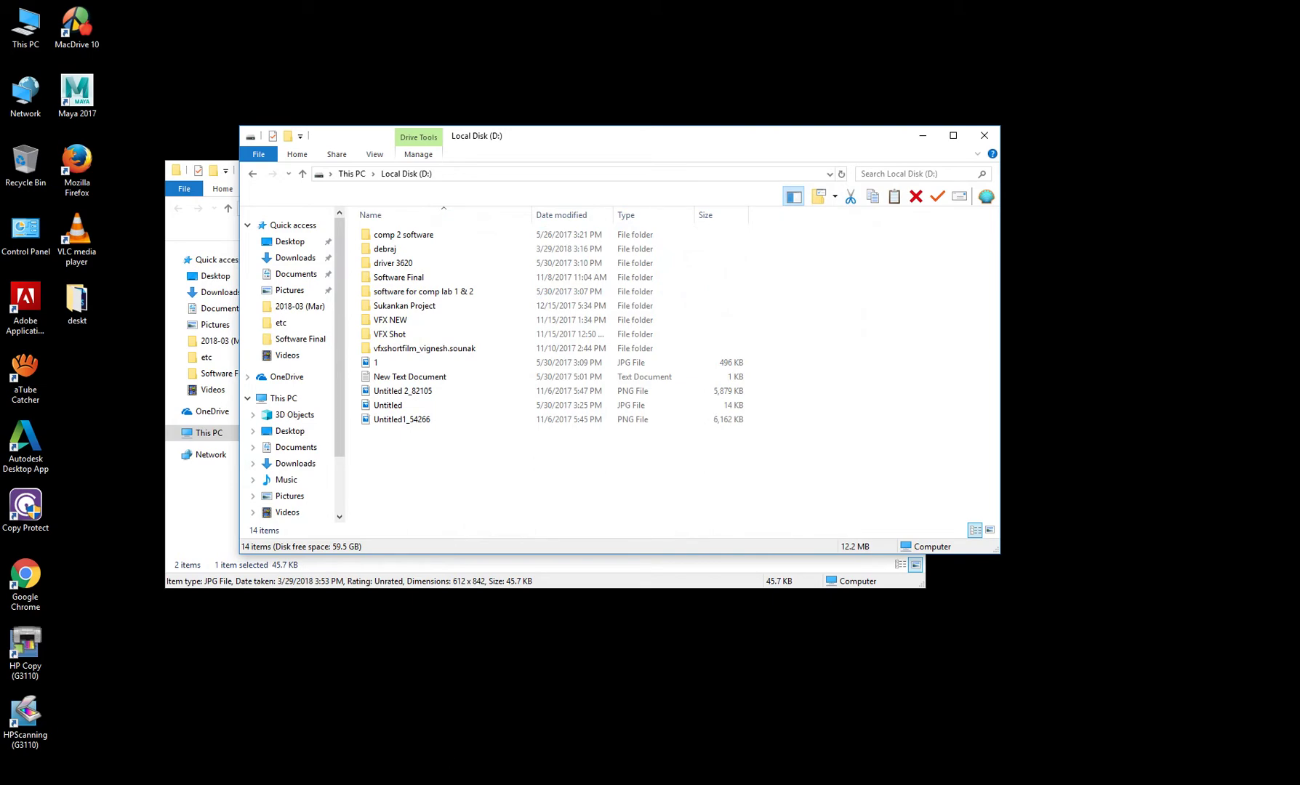
- Bring up the sandbox extras folder window and move it lower on the desktop to view its scanned walk frames
{"action": "left_click", "coordinate": [458, 784]}
{"action": "left_click", "coordinate": [756, 471]}
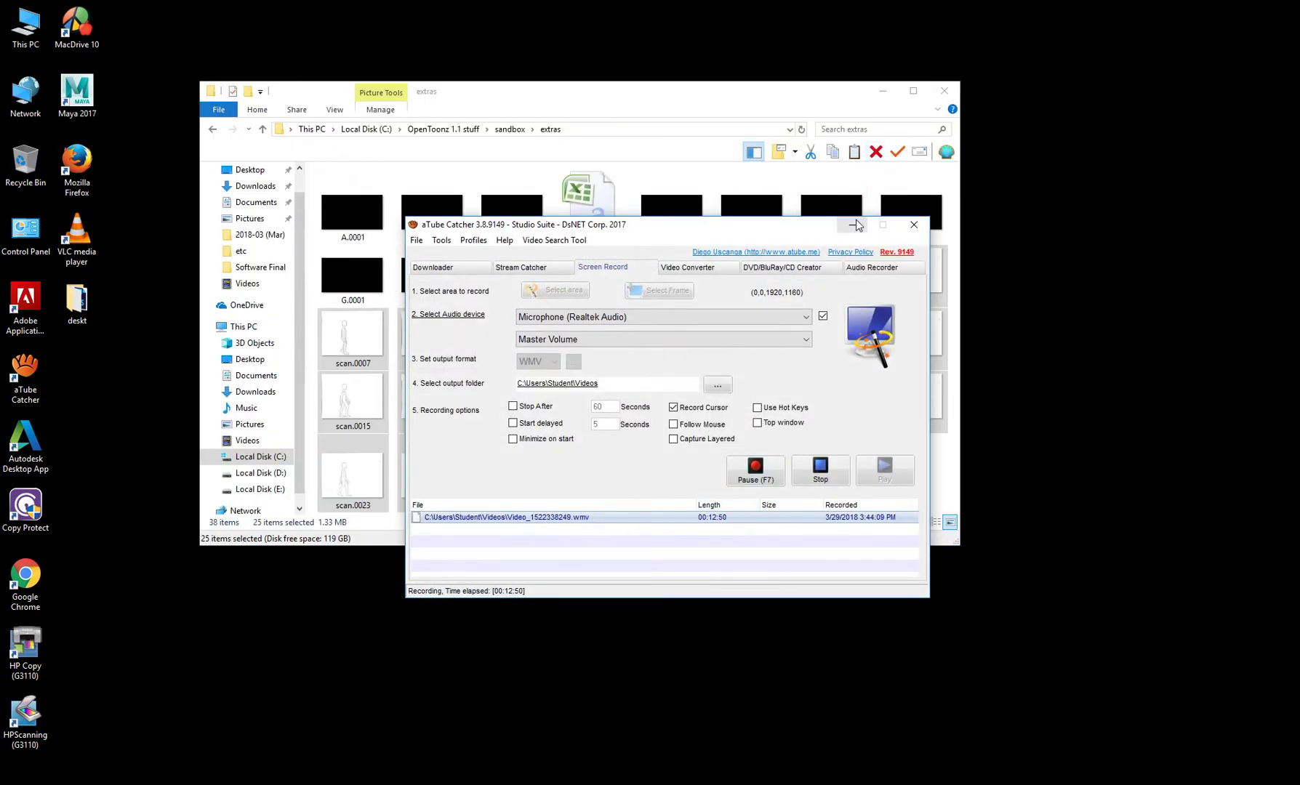
{"action": "left_click_drag", "start_coordinate": [782, 101], "coordinate": [787, 242]}
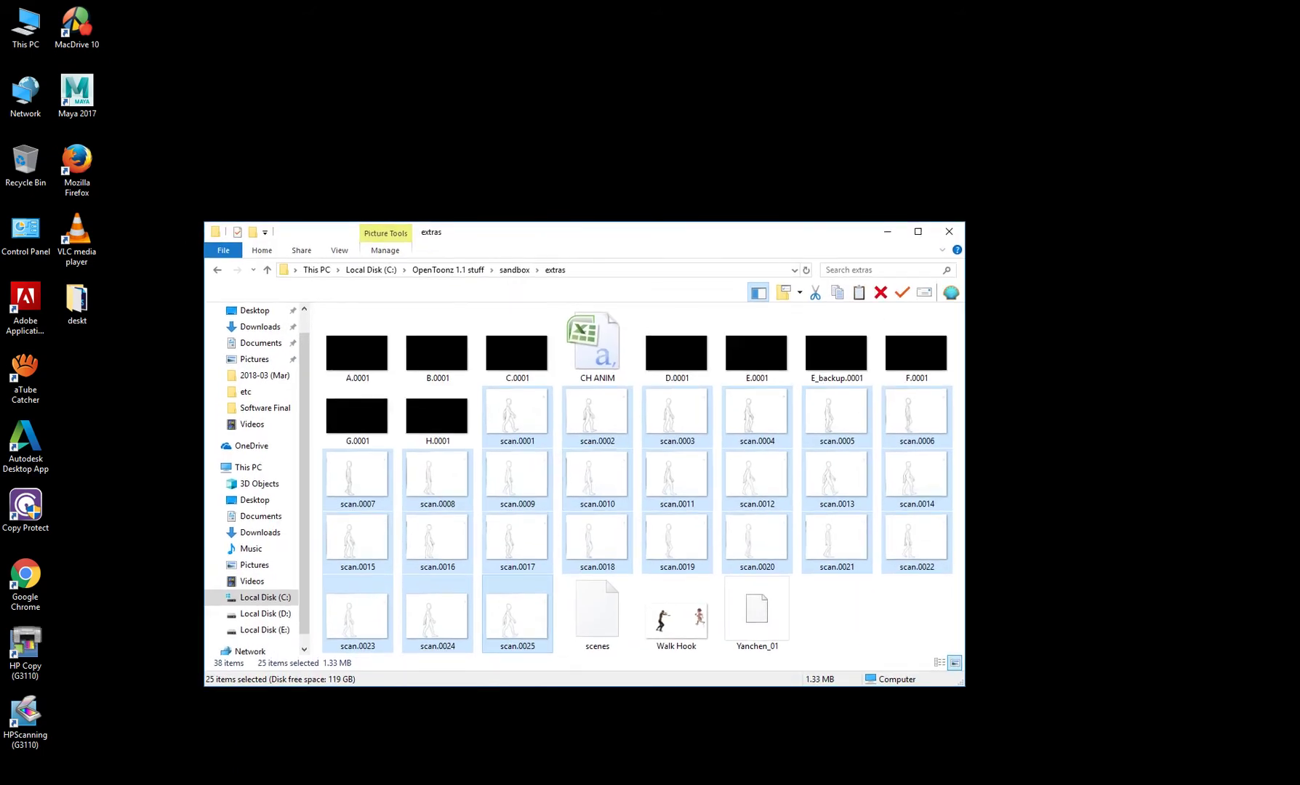
- Search for OpenToonz, add its shortcut to the desktop, and start it, dismissing the update notice
{"action": "left_click", "coordinate": [11, 784]}
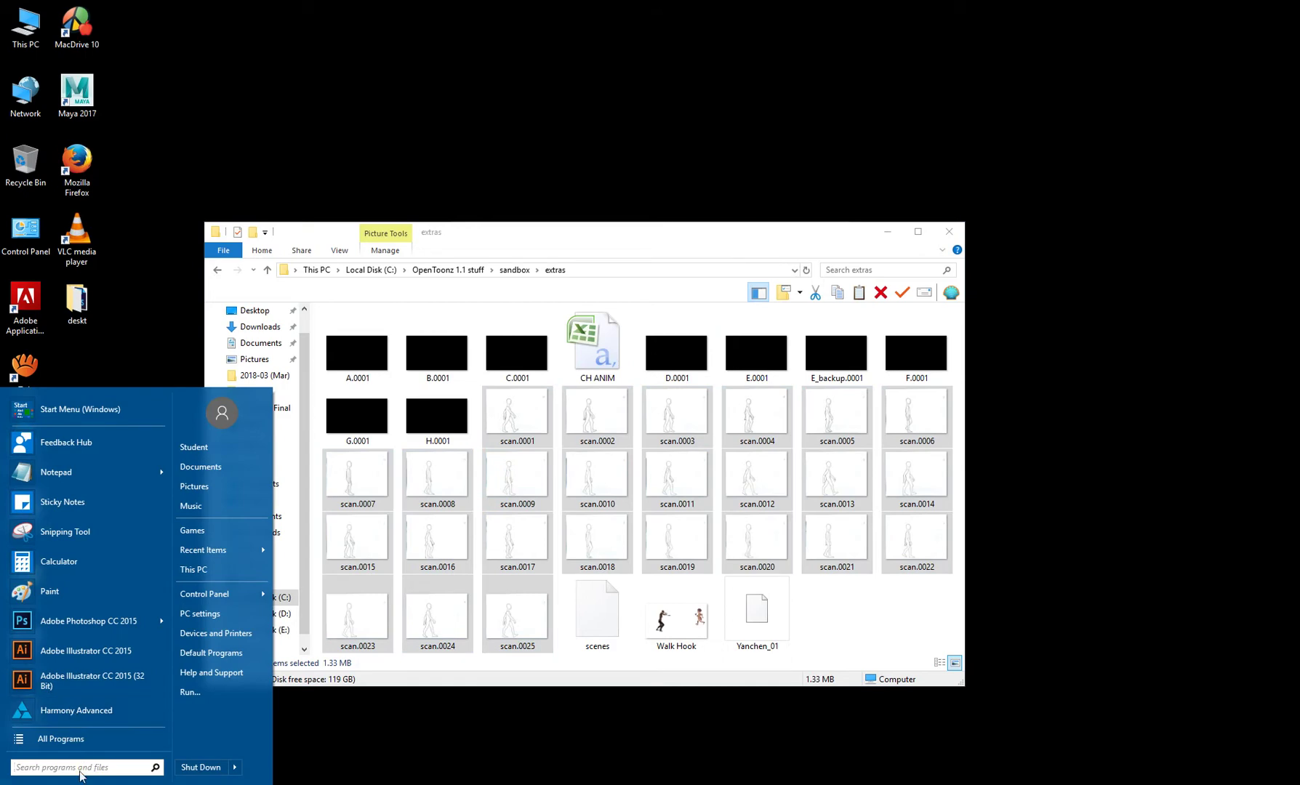
{"action": "type", "text": "open"}
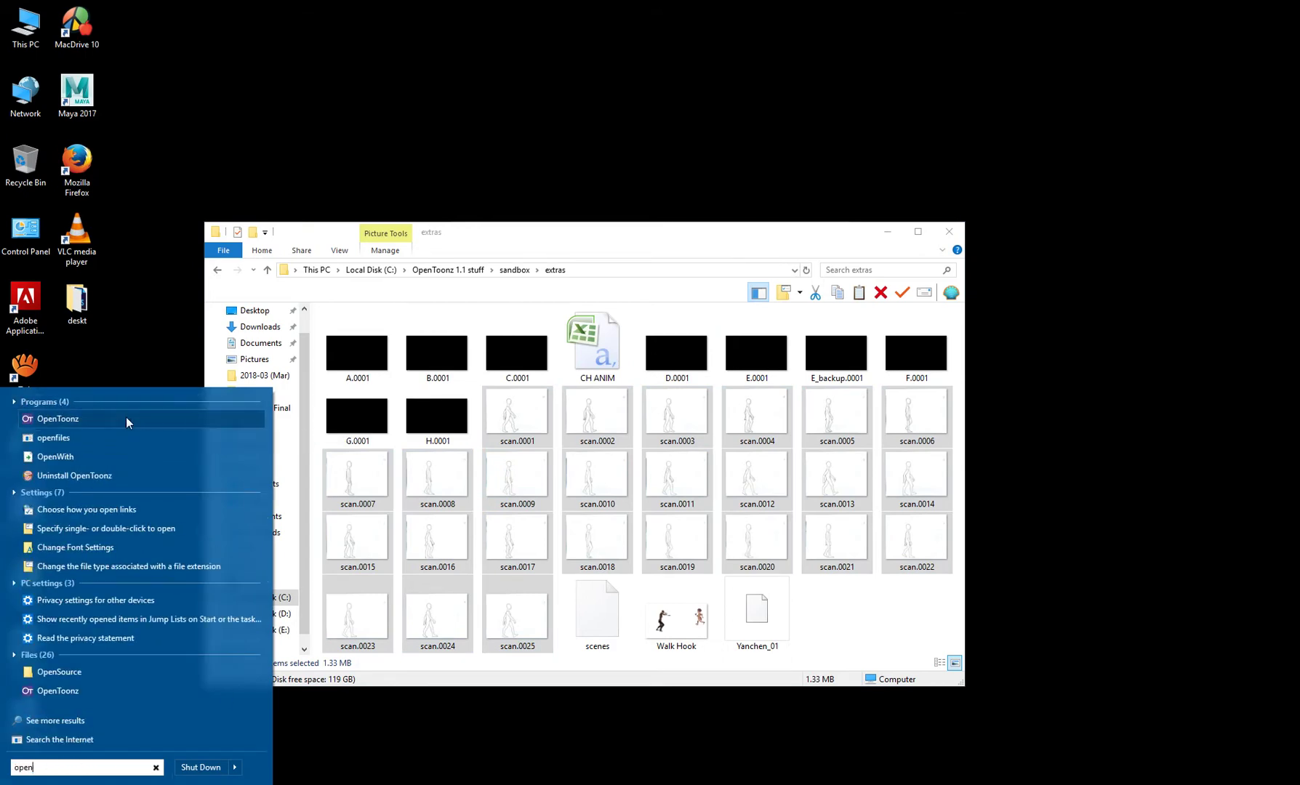
{"action": "left_click_drag", "start_coordinate": [125, 420], "coordinate": [77, 369]}
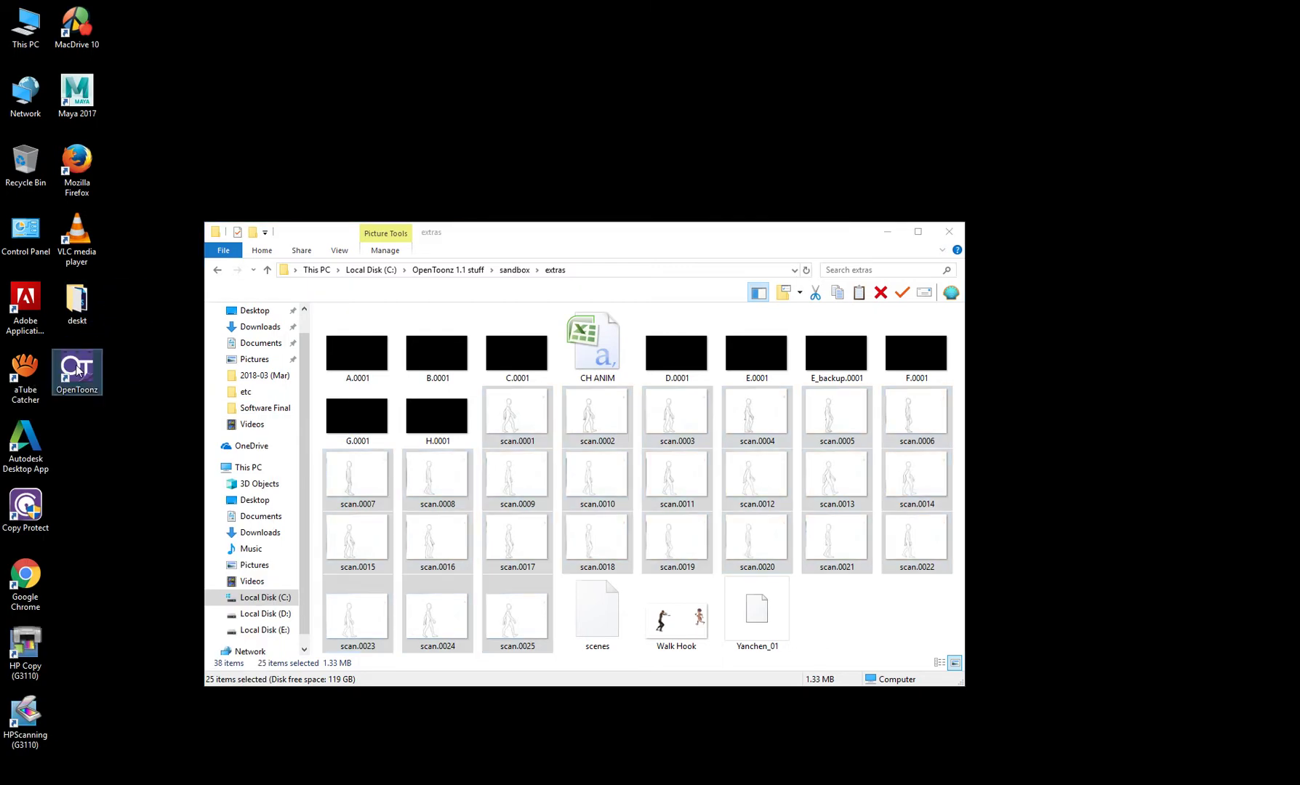
{"action": "double_click", "coordinate": [78, 371]}
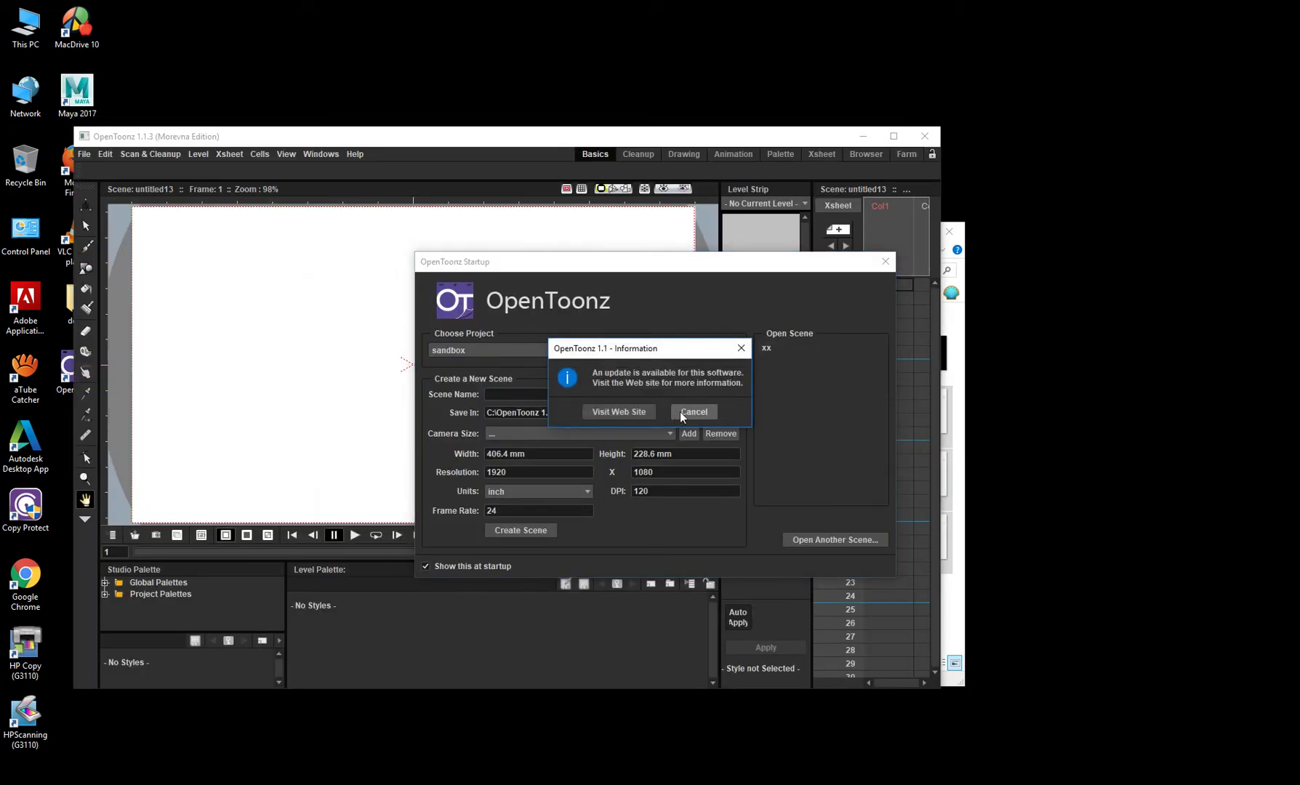
{"action": "left_click", "coordinate": [680, 411]}
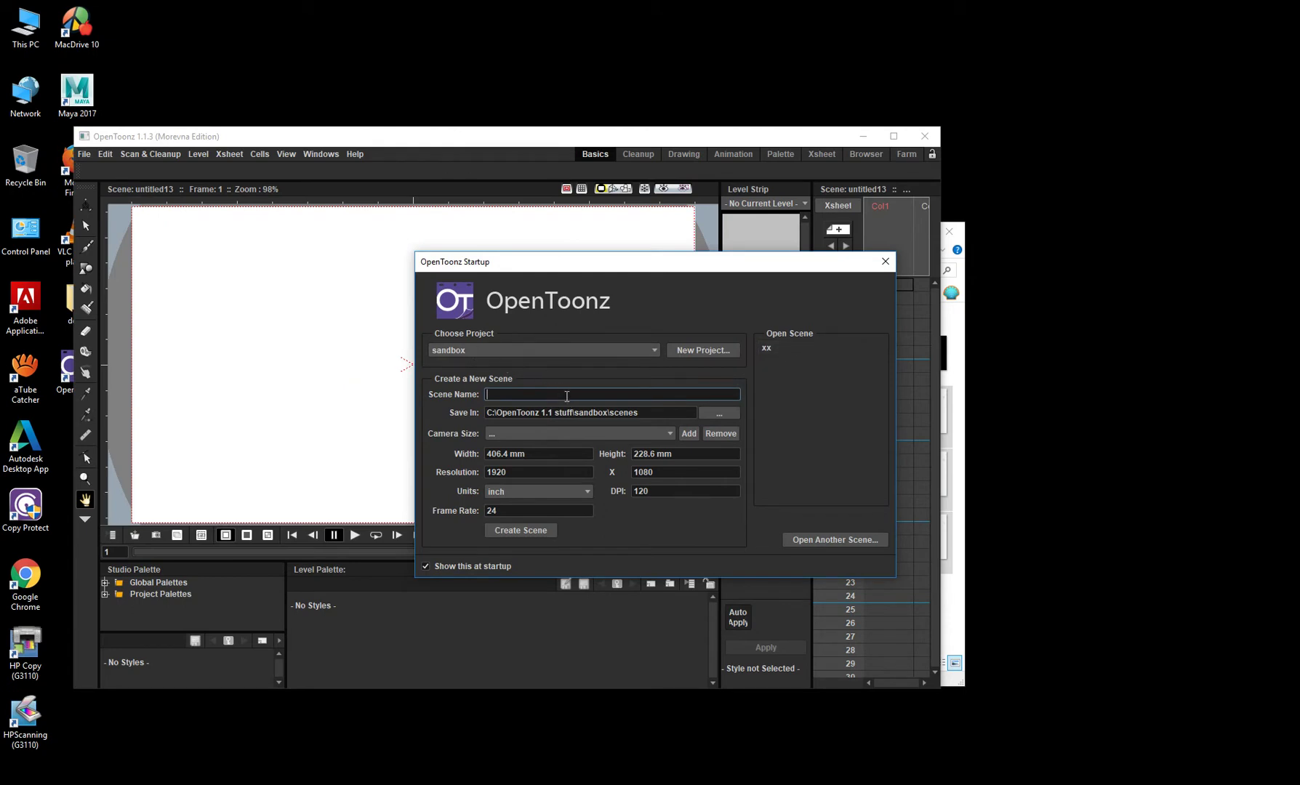
- Create a scene named Line Test 01 in the sandbox project and maximize the OpenToonz window
{"action": "type", "text": "Line Test 01"}
{"action": "key", "text": "Return"}
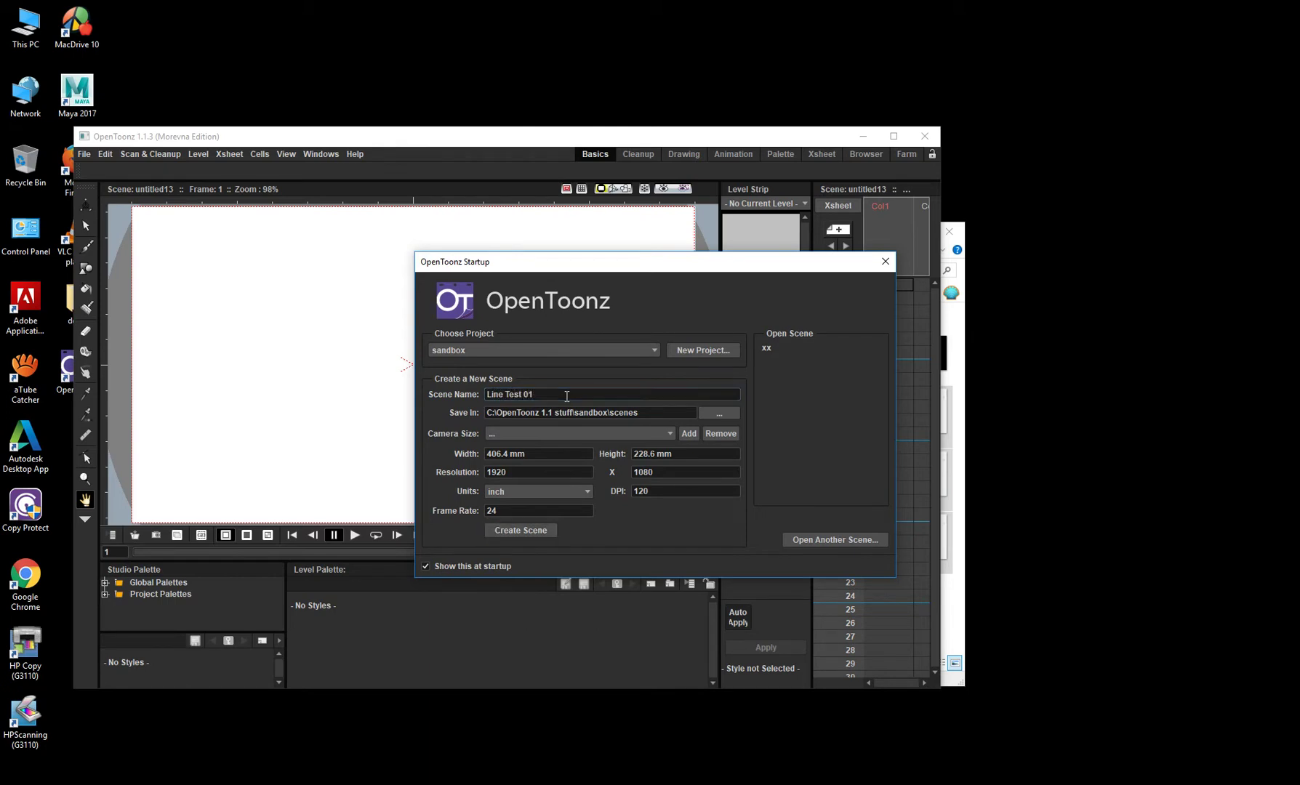
{"action": "left_click", "coordinate": [894, 137]}
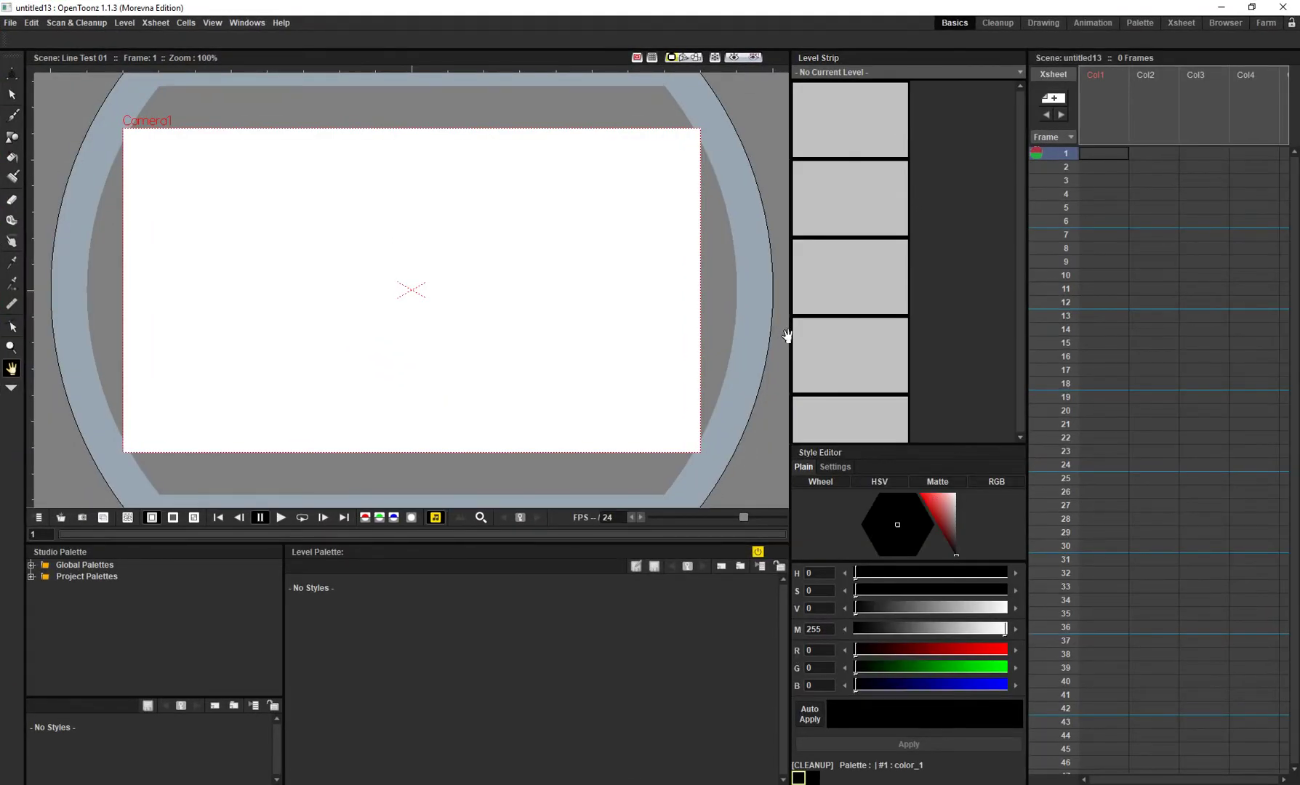
- Widen the viewer in the Basics room and remove the Style Editor and Studio Palette
{"action": "left_click_drag", "start_coordinate": [790, 337], "coordinate": [876, 343]}
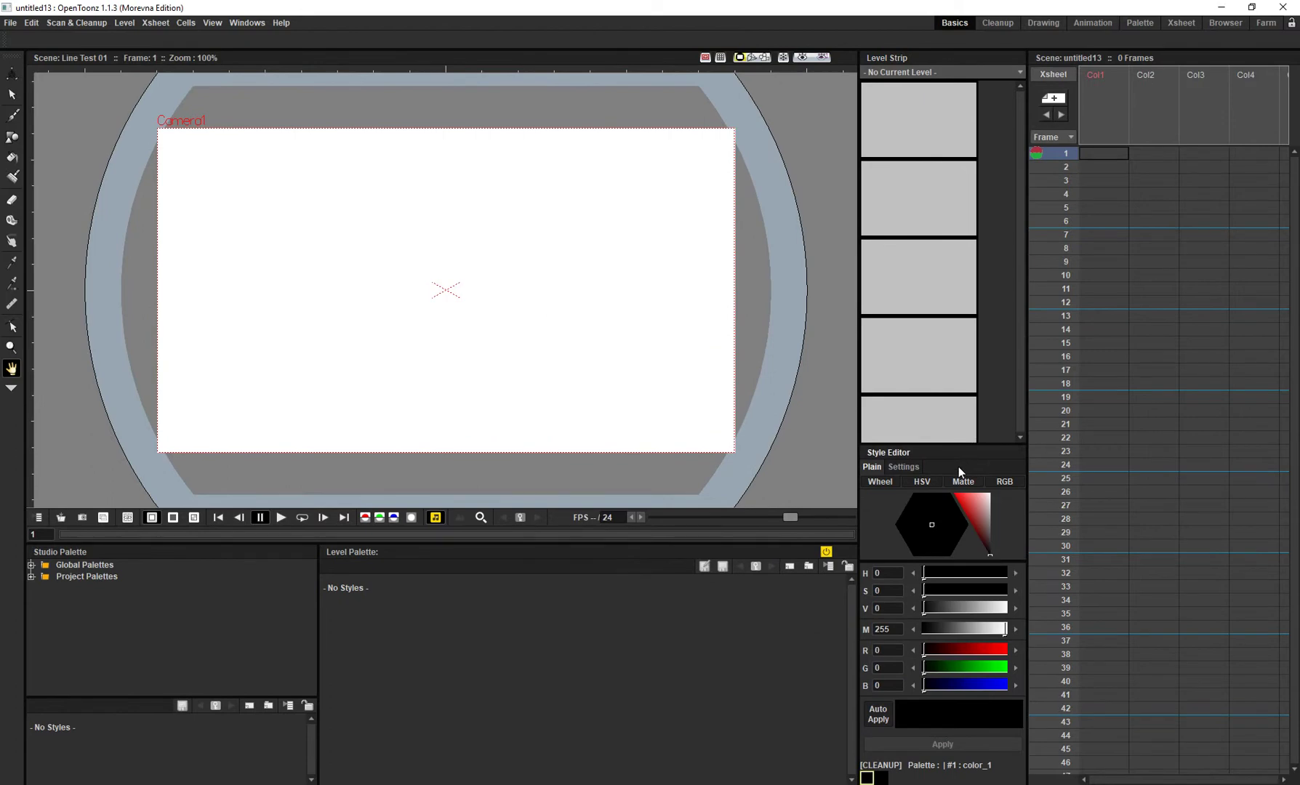
{"action": "left_click_drag", "start_coordinate": [960, 457], "coordinate": [367, 288]}
{"action": "left_click", "coordinate": [509, 285]}
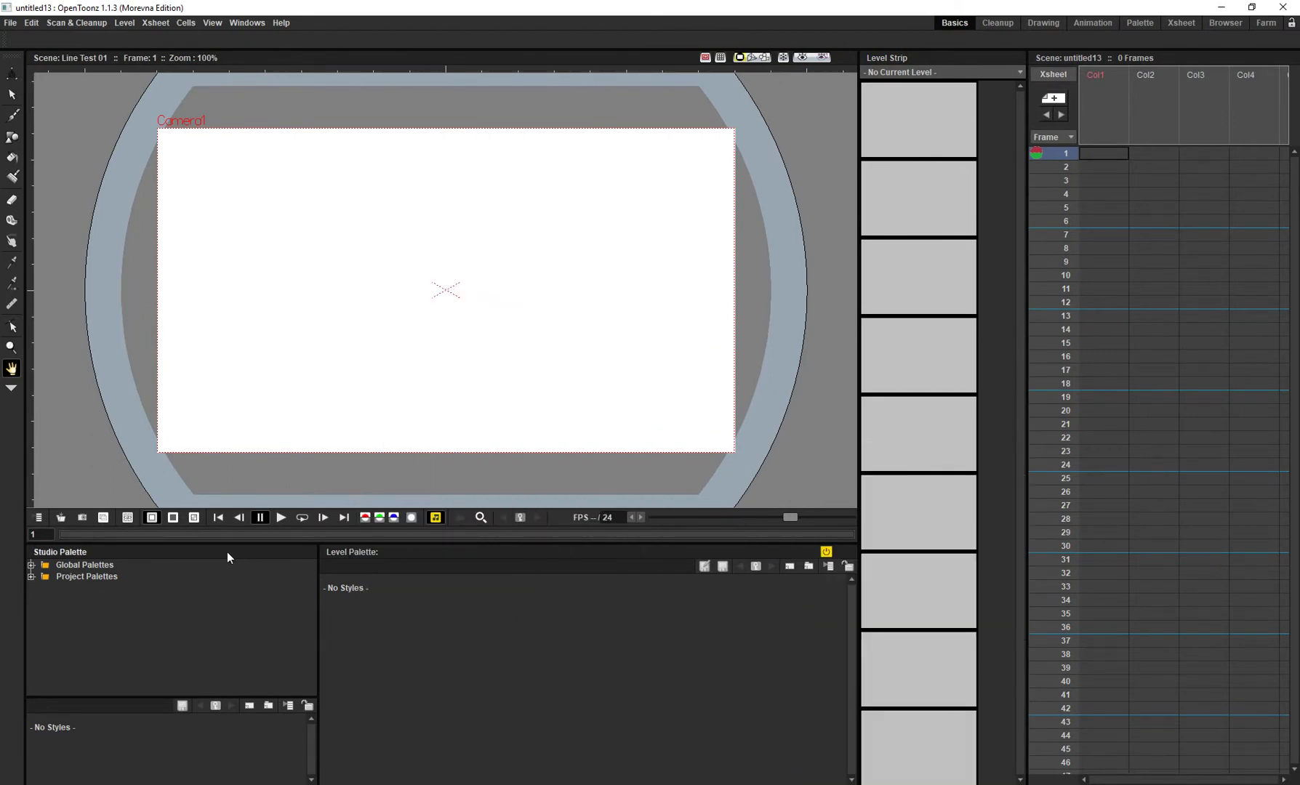
{"action": "left_click_drag", "start_coordinate": [227, 552], "coordinate": [414, 408]}
{"action": "left_click", "coordinate": [454, 402]}
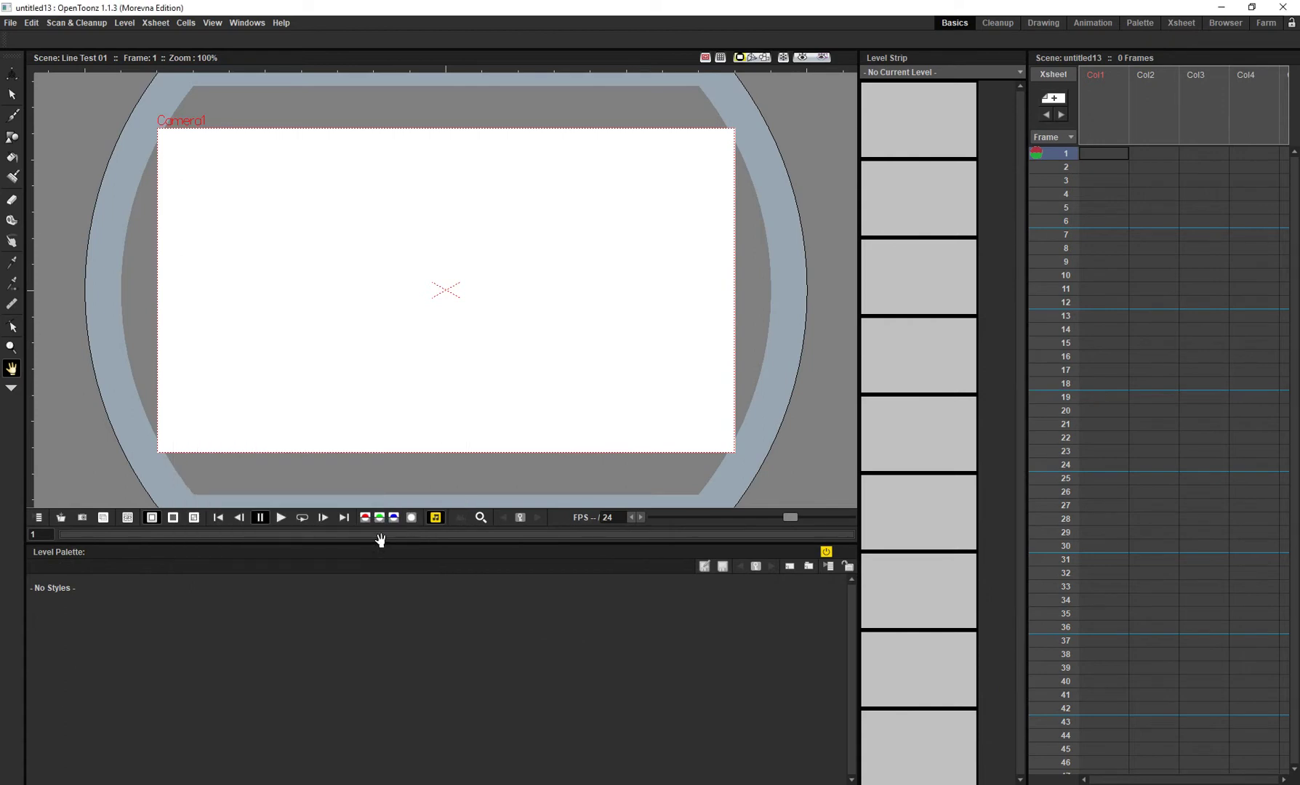
- Enlarge the viewer downward and widen the Xsheet, finishing the Basics layout by locking the room panes
{"action": "left_click_drag", "start_coordinate": [384, 543], "coordinate": [406, 727]}
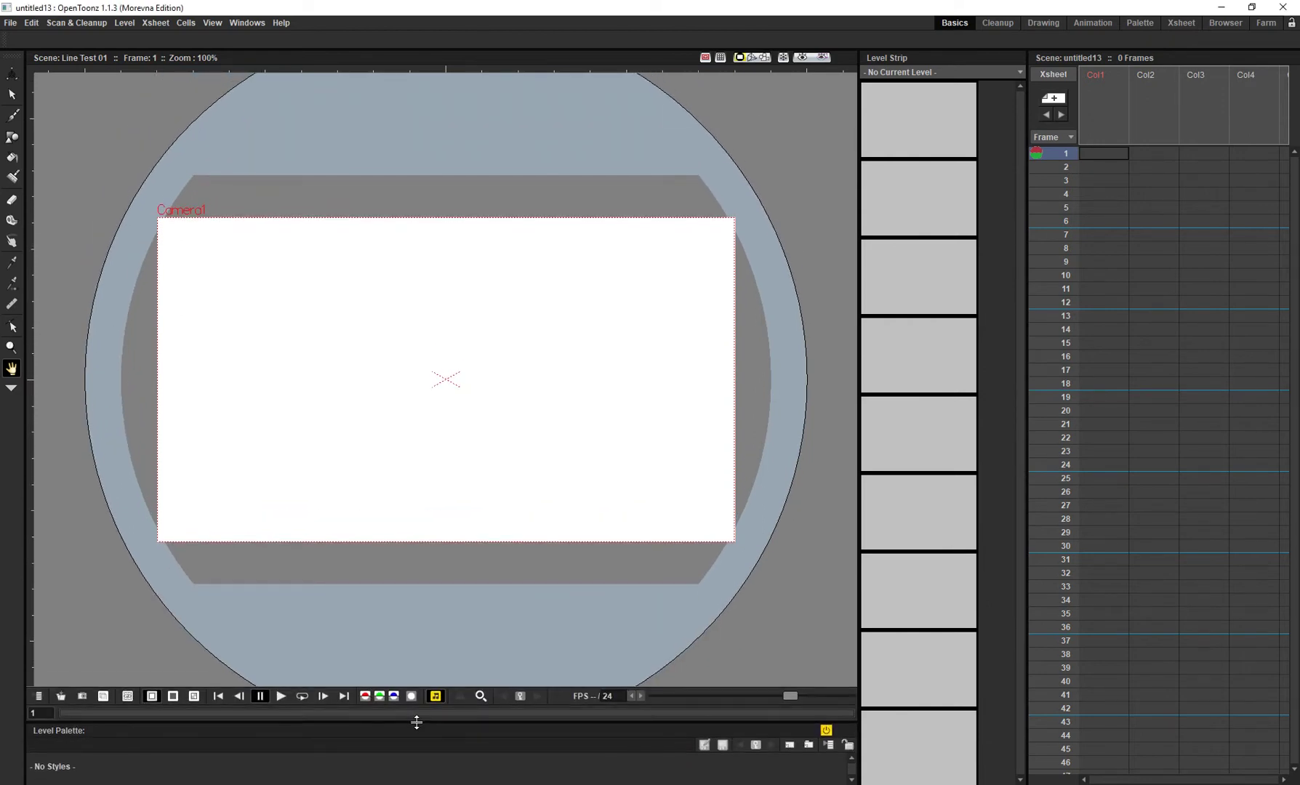
{"action": "left_click_drag", "start_coordinate": [1025, 339], "coordinate": [977, 343]}
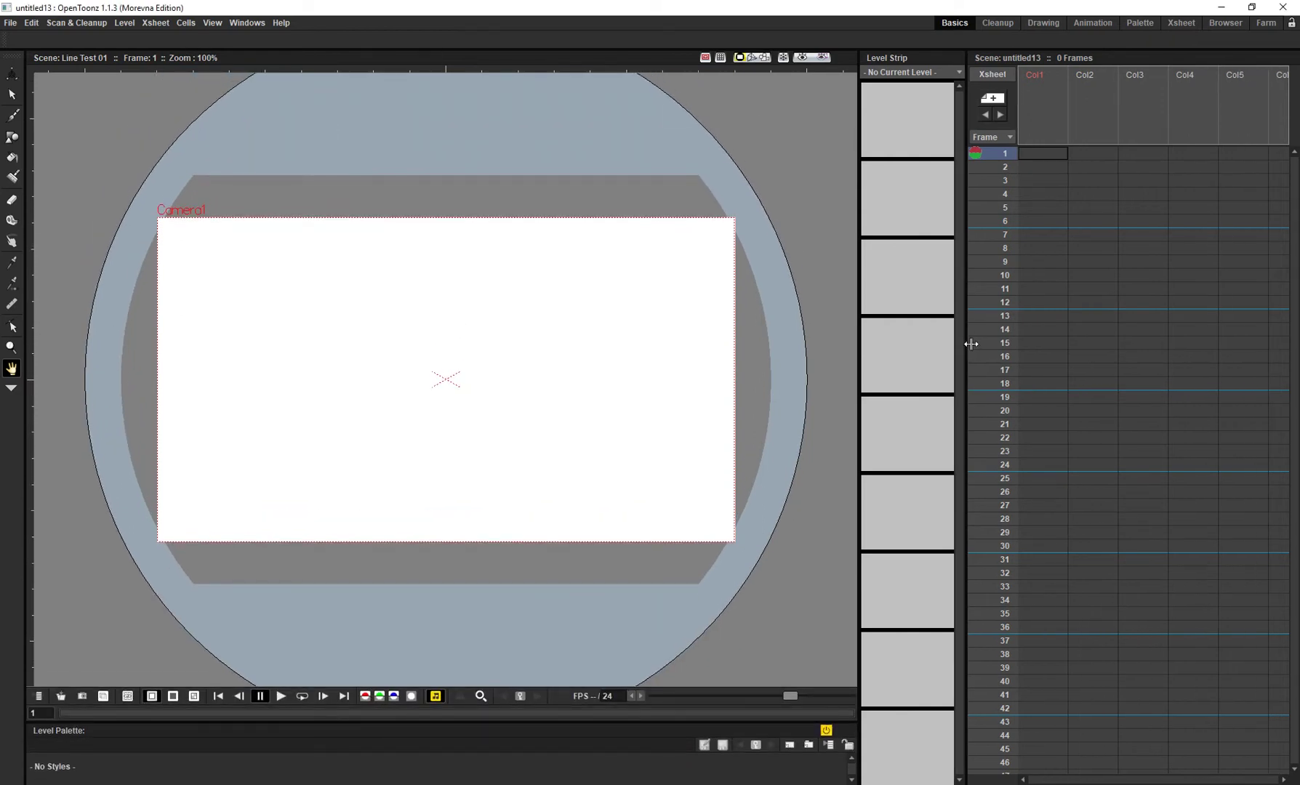
{"action": "left_click", "coordinate": [232, 26]}
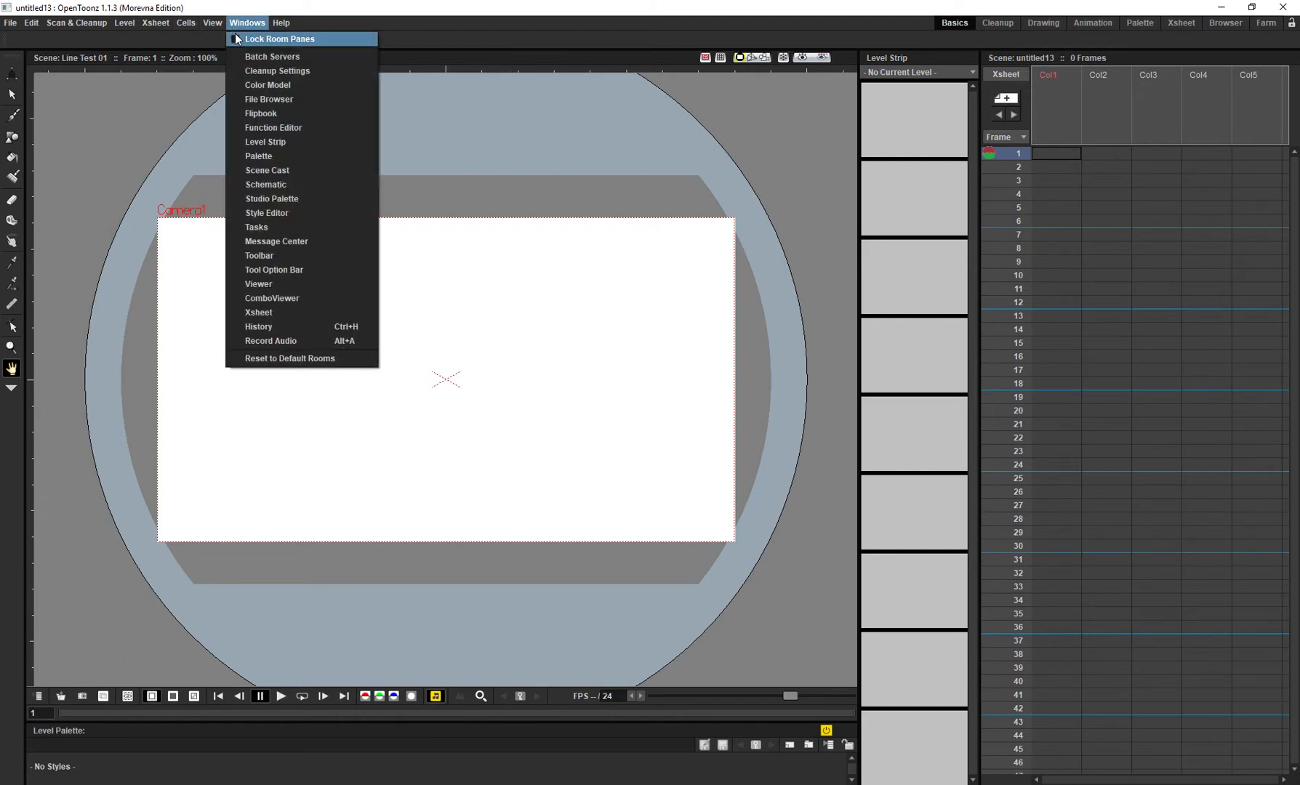
{"action": "left_click", "coordinate": [236, 37]}
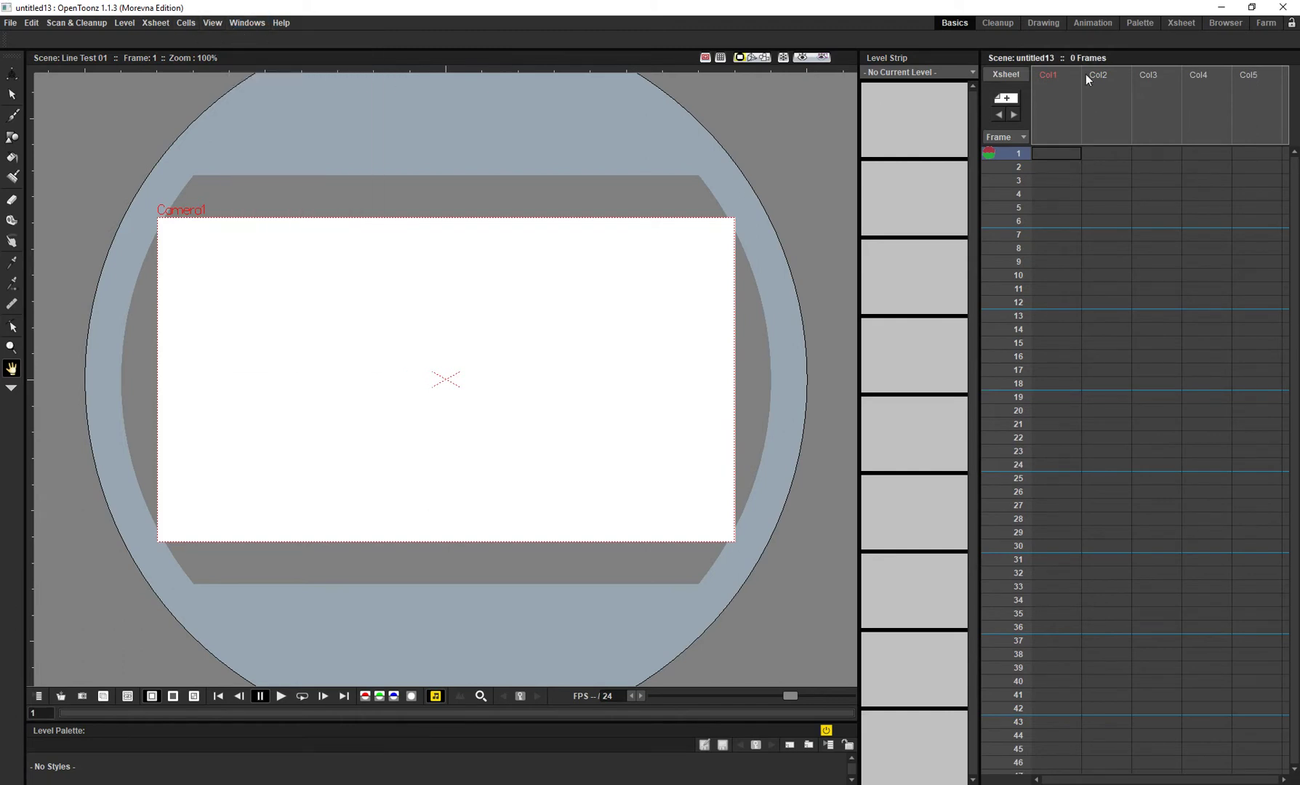
- Clear the folder path in the Browser room and copy the path of the Walk scans folder from File Explorer
{"action": "left_click", "coordinate": [1225, 23]}
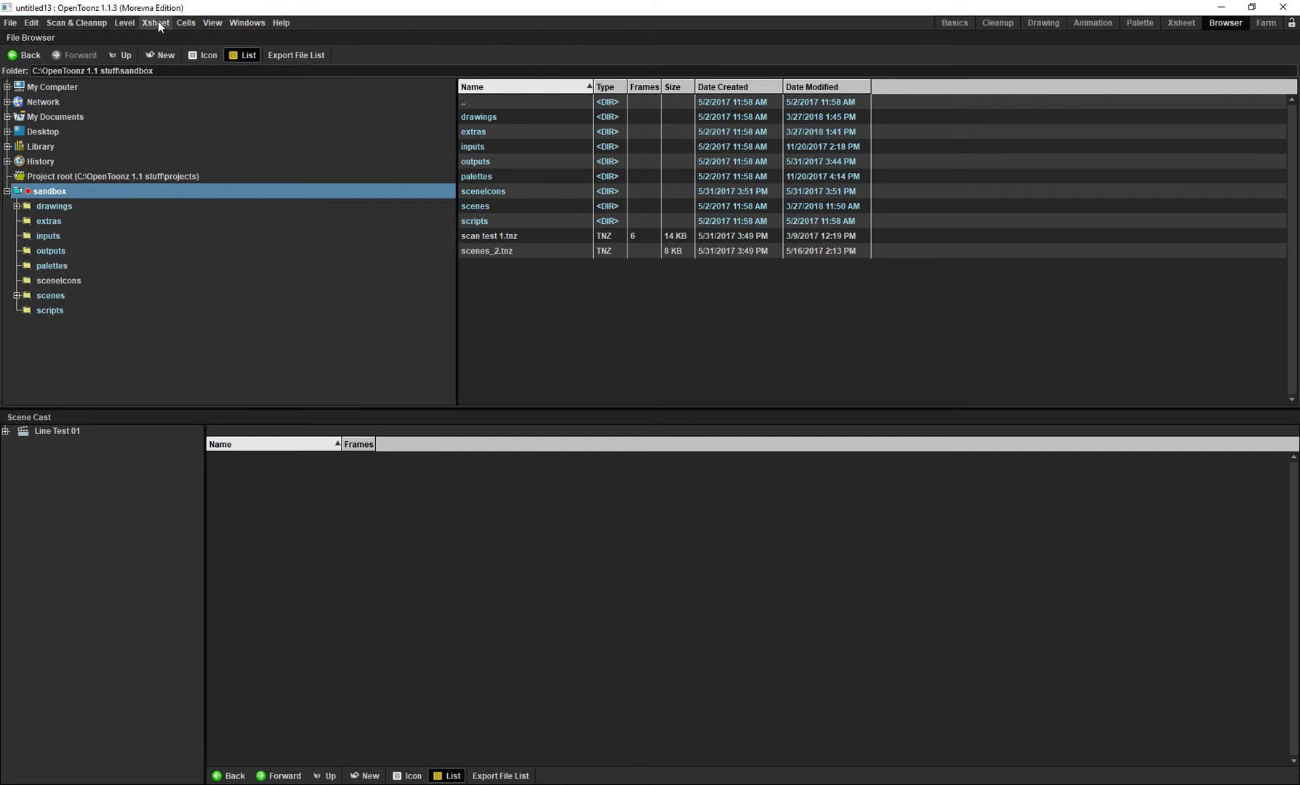
{"action": "left_click_drag", "start_coordinate": [172, 70], "coordinate": [11, 71]}
{"action": "key", "text": "BackSpace"}
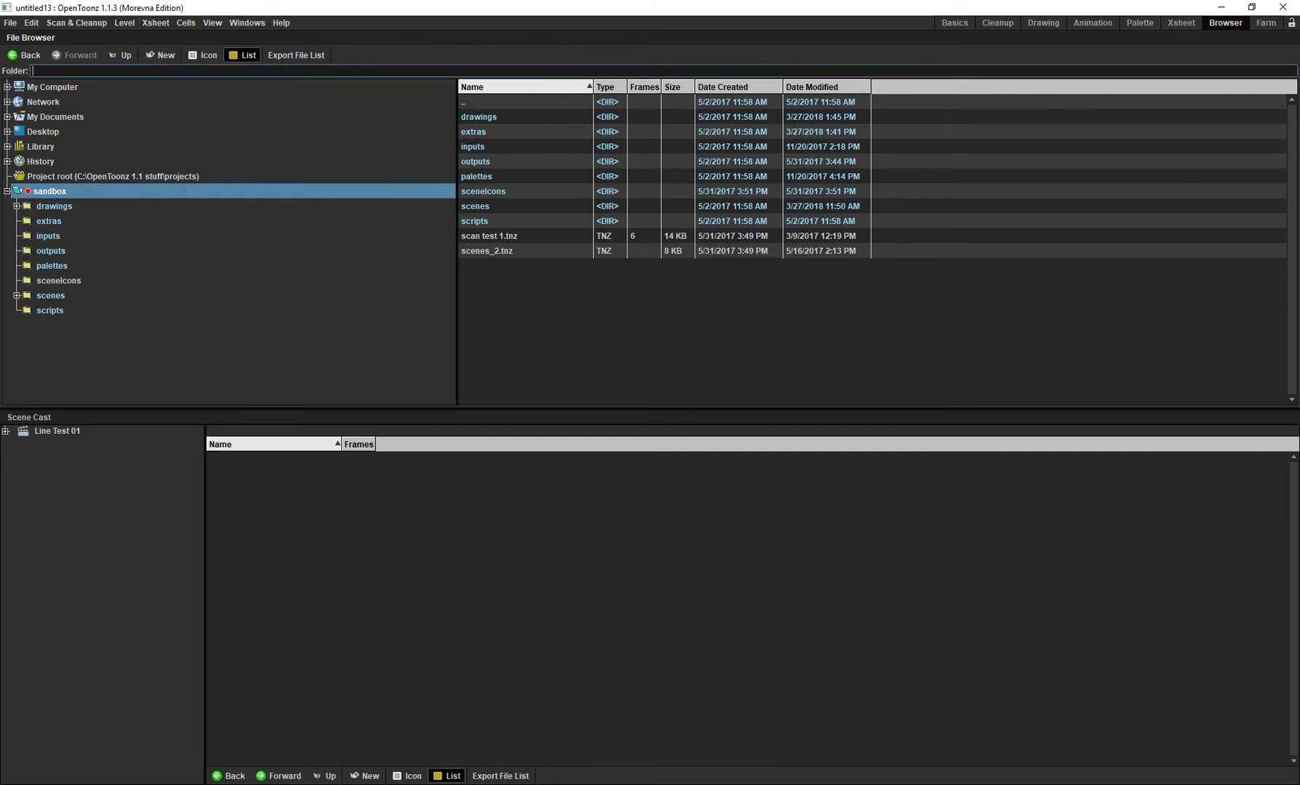
{"action": "mouse_move", "coordinate": [353, 784]}
{"action": "left_click", "coordinate": [330, 724]}
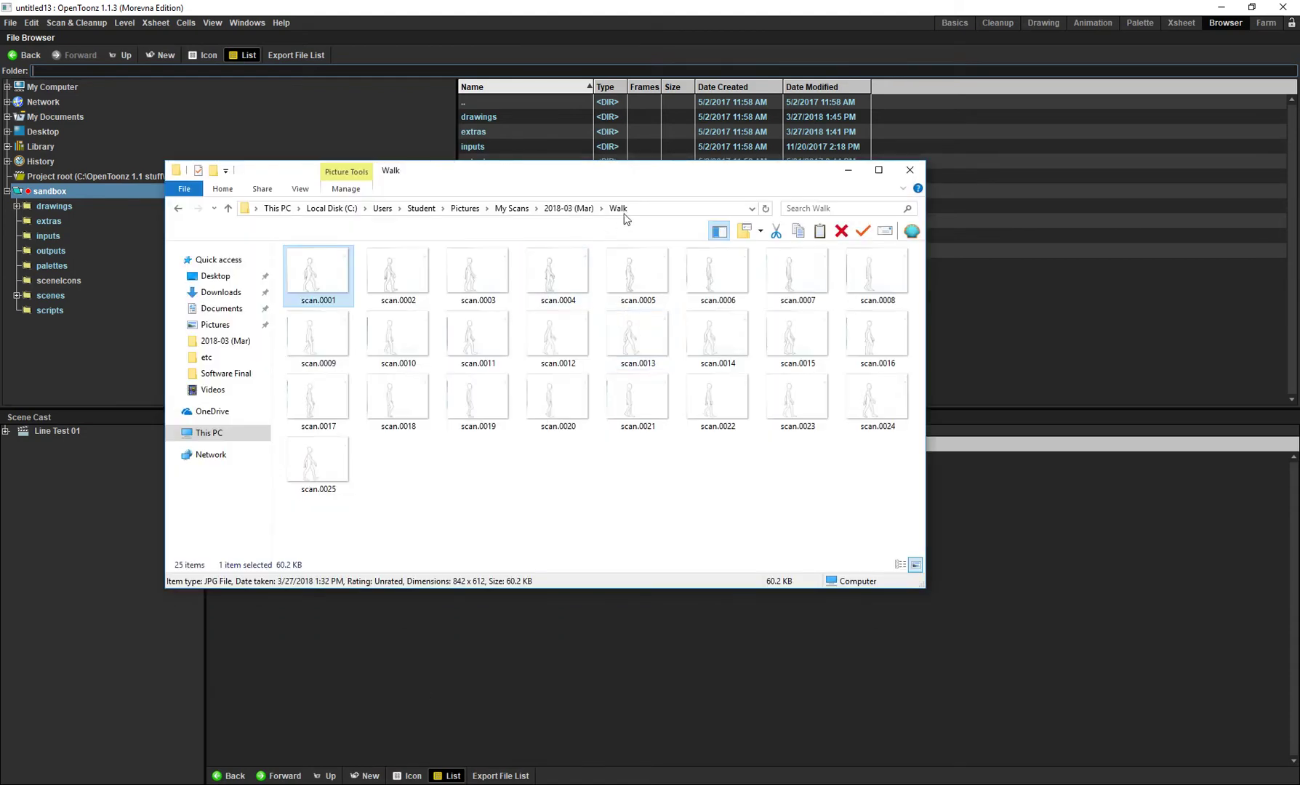
{"action": "left_click", "coordinate": [643, 211]}
{"action": "key", "text": "ctrl+c"}
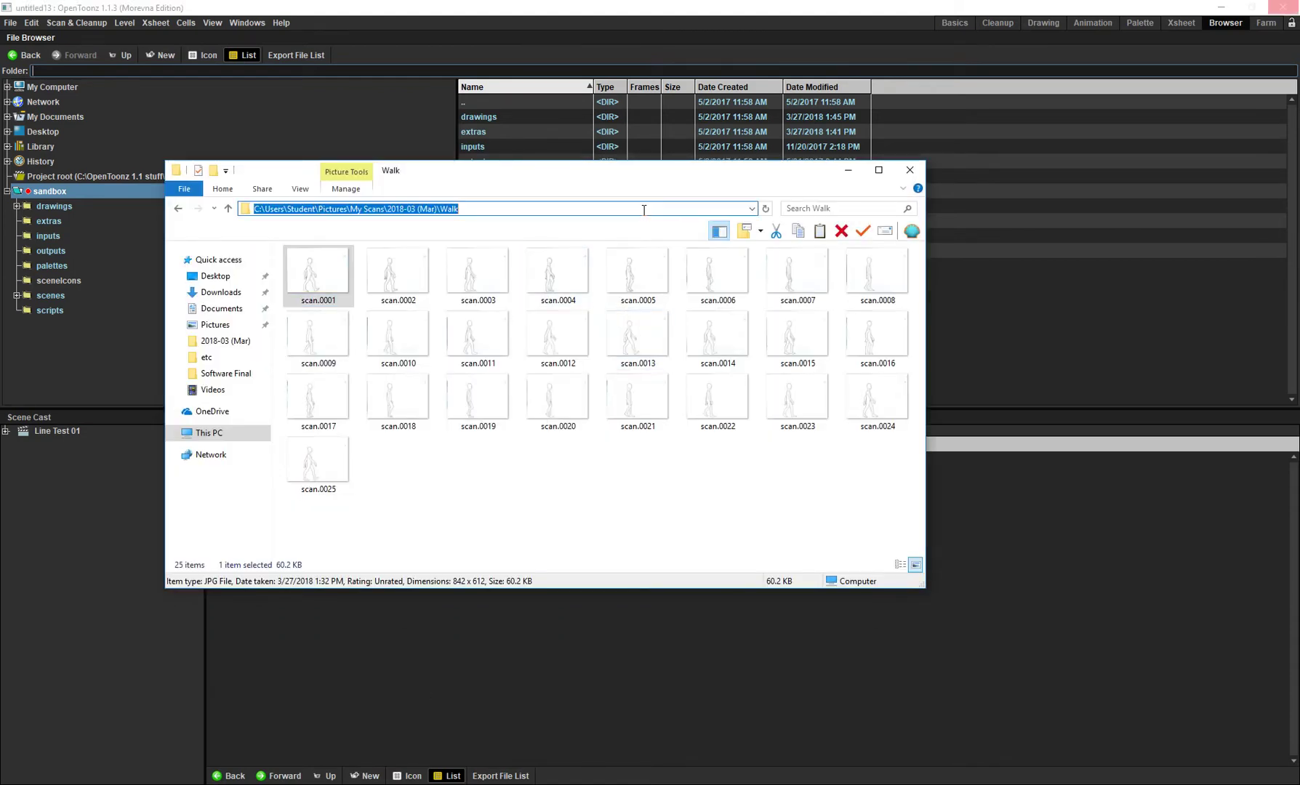
- Open the folder C:\Users\Student\Pictures\My Scans\2018-03 (Mar)\Walk in the OpenToonz File Browser using the copied path
{"action": "left_click", "coordinate": [177, 71]}
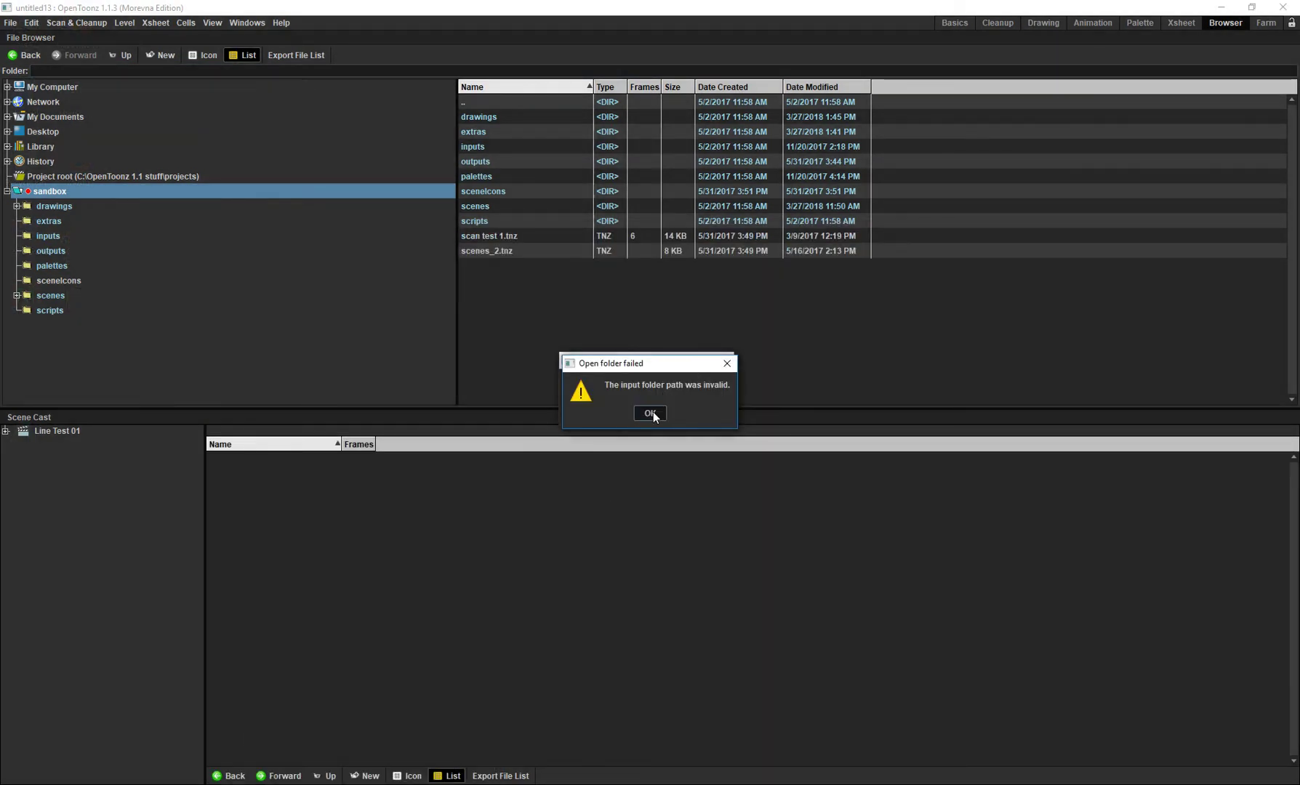
{"action": "left_click", "coordinate": [656, 412]}
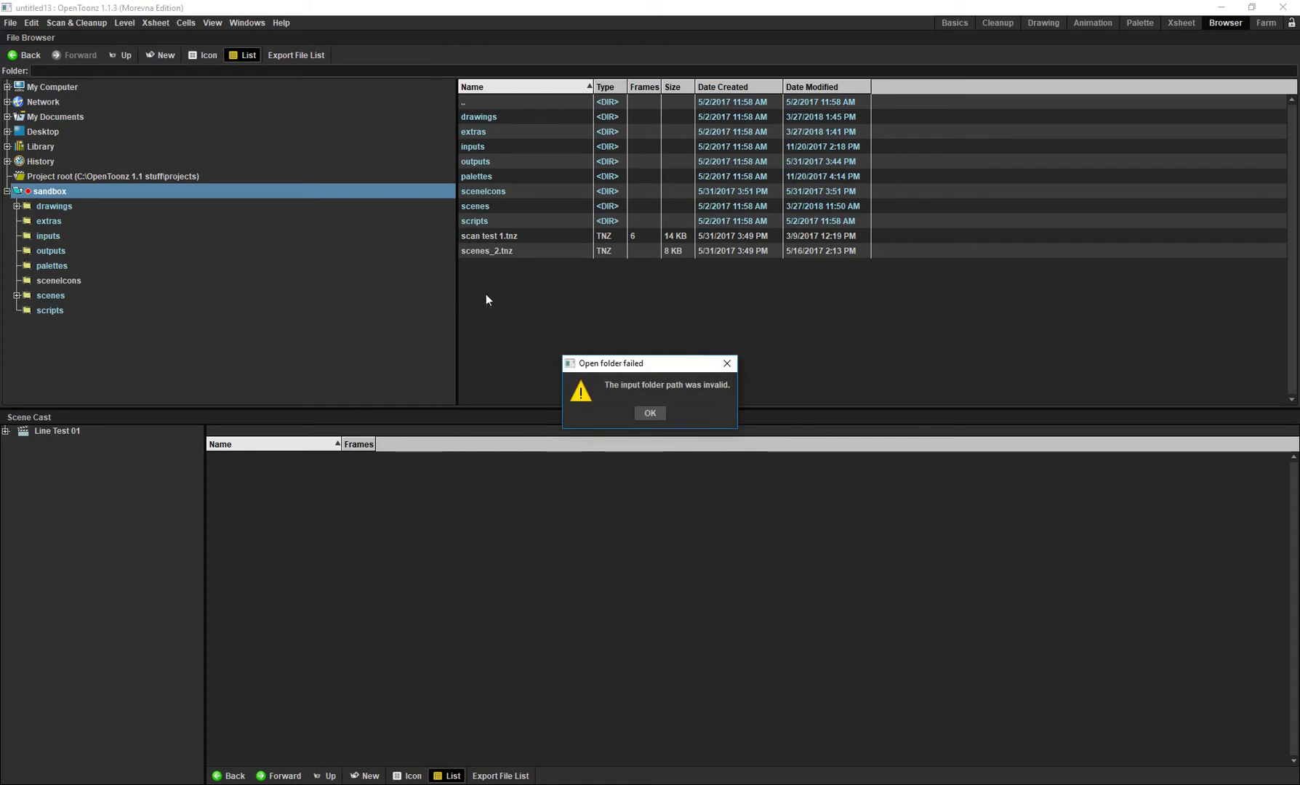
{"action": "left_click", "coordinate": [650, 413]}
{"action": "left_click", "coordinate": [225, 71]}
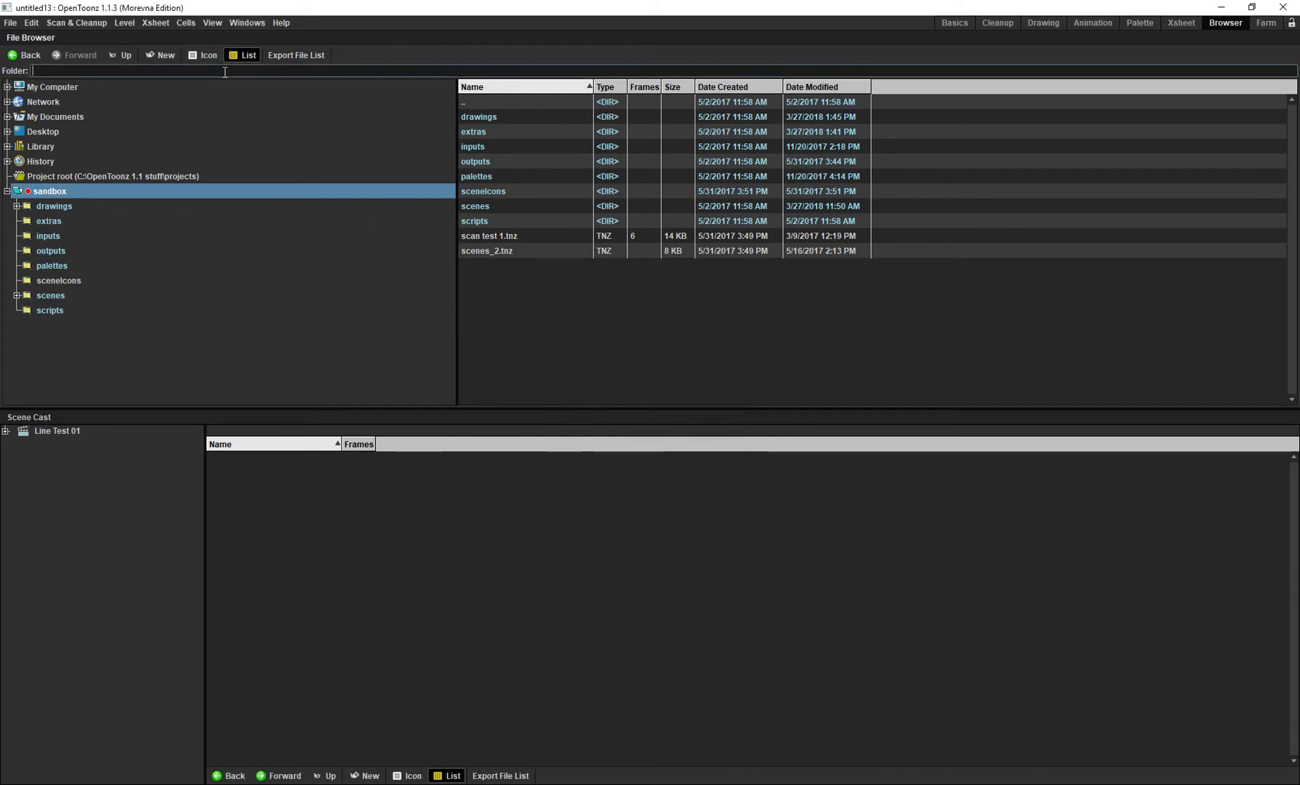
{"action": "key", "text": "ctrl+v"}
{"action": "key", "text": "Return"}
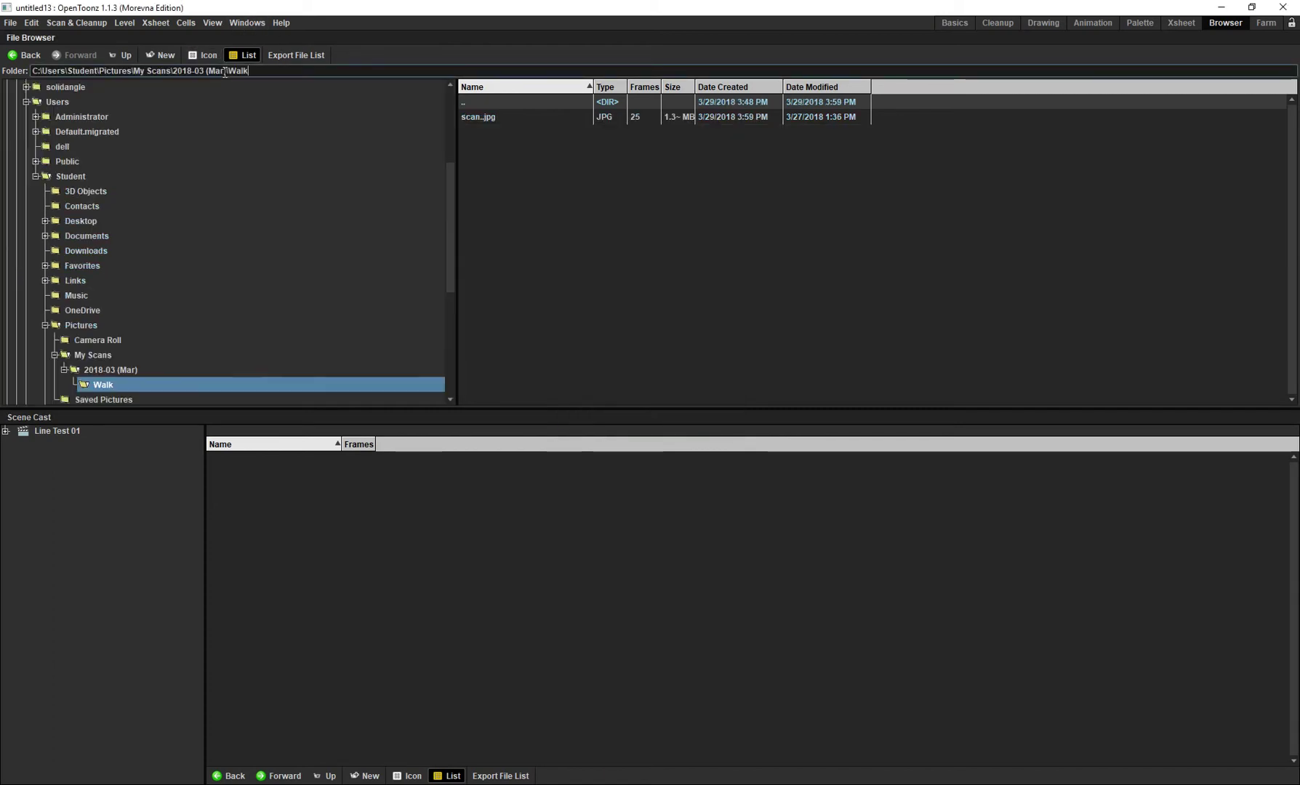
- Select the scan sequence in the File Browser and compare it with the individual scan files in File Explorer's Walk folder
{"action": "left_click", "coordinate": [509, 118]}
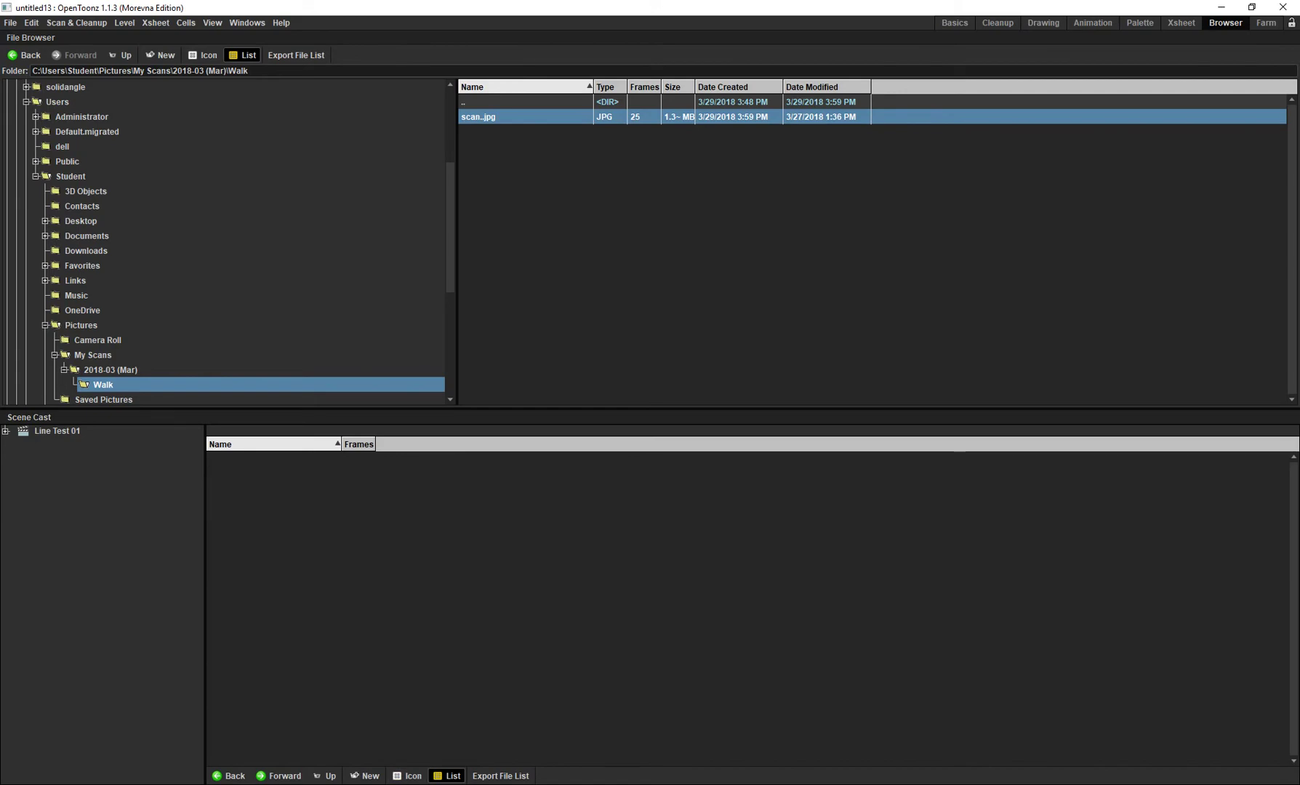
{"action": "key", "text": "alt+Tab"}
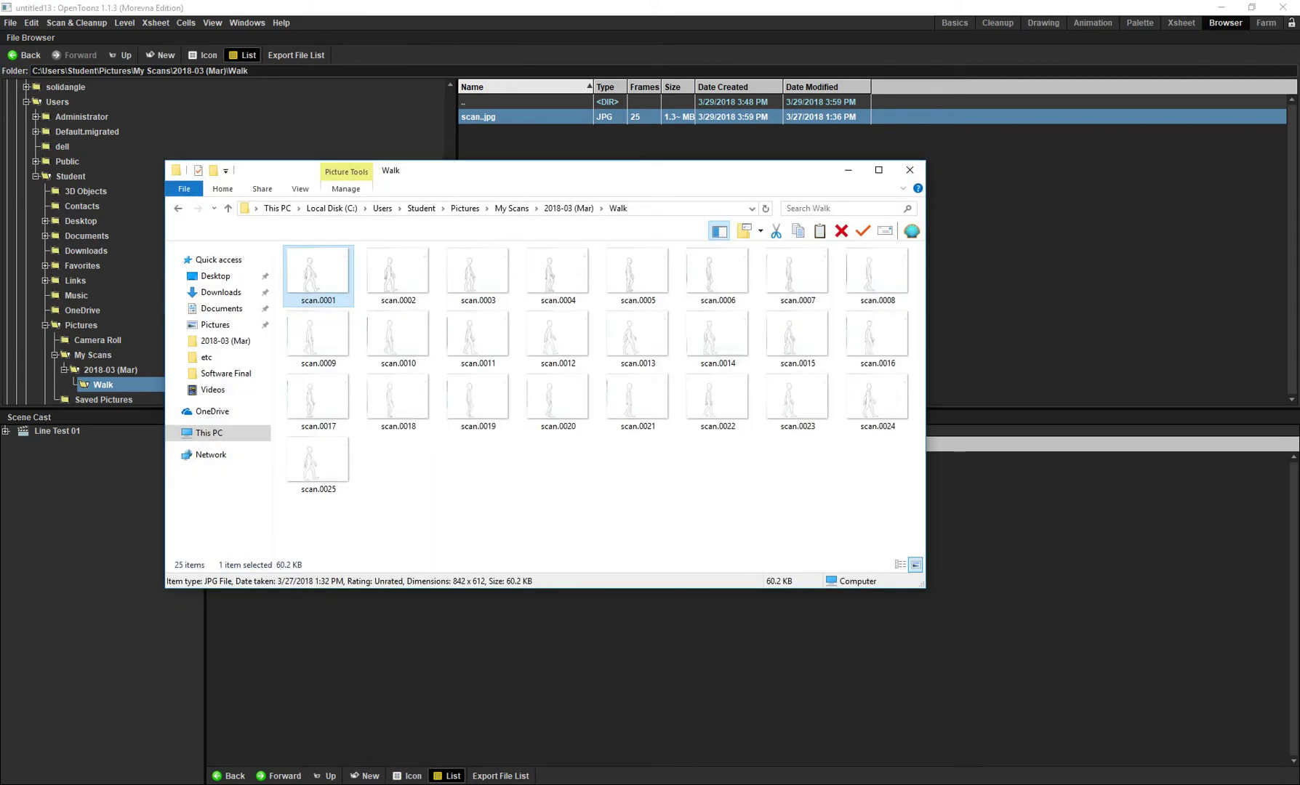
{"action": "left_click", "coordinate": [387, 784]}
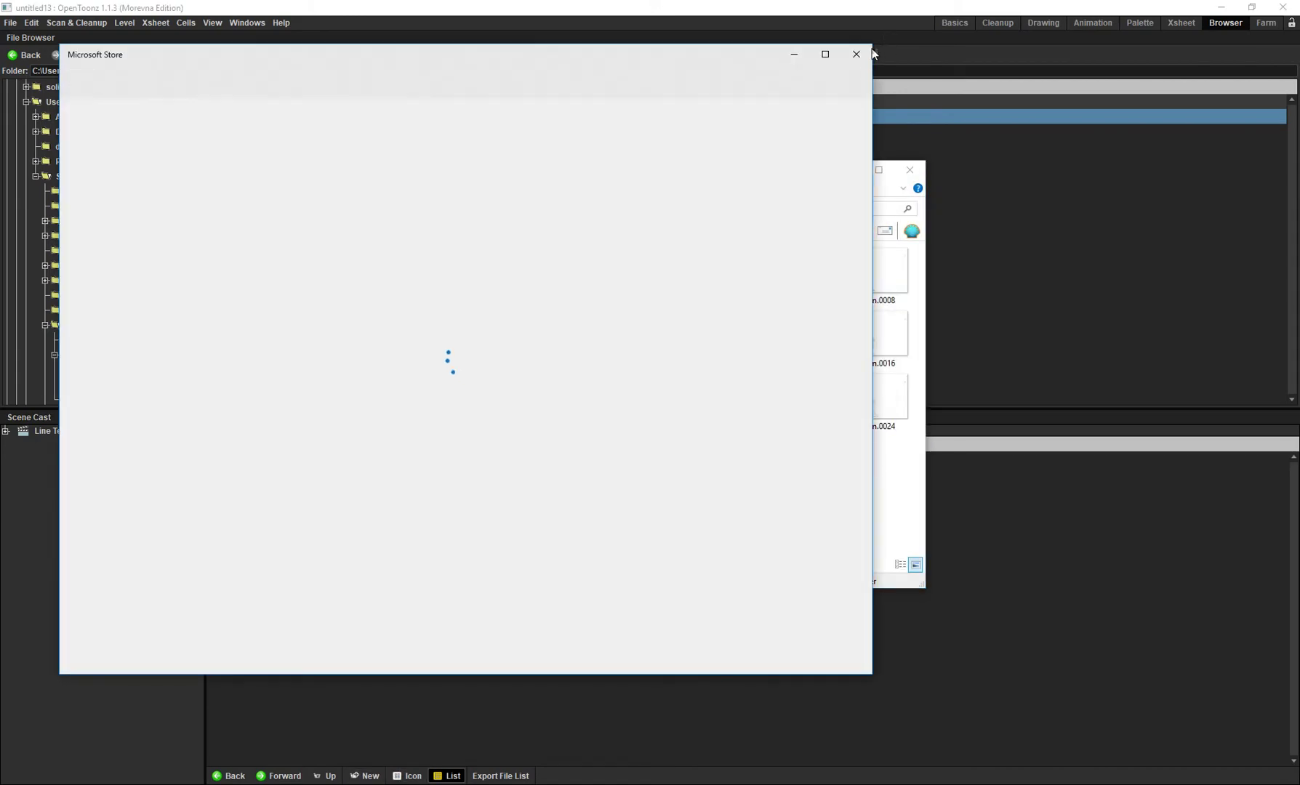
{"action": "left_click", "coordinate": [855, 53]}
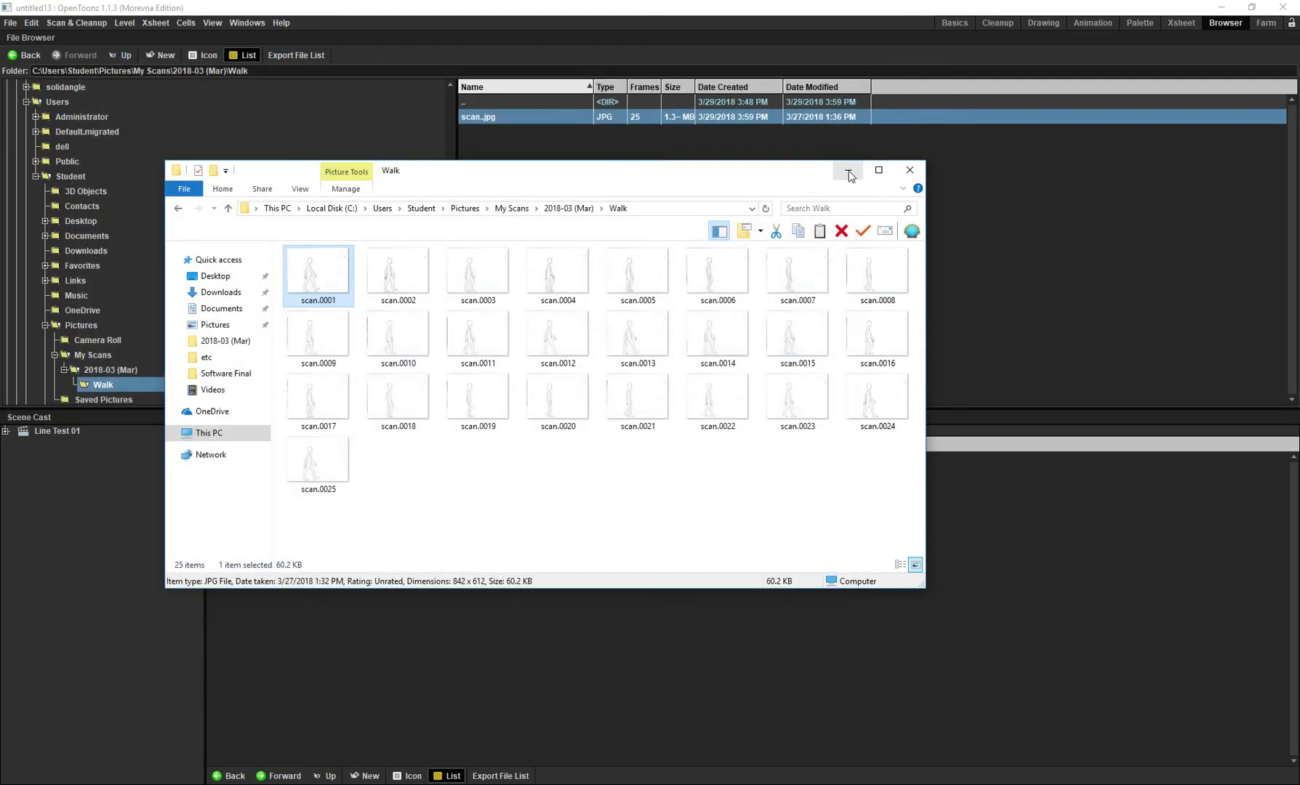
{"action": "left_click", "coordinate": [849, 175]}
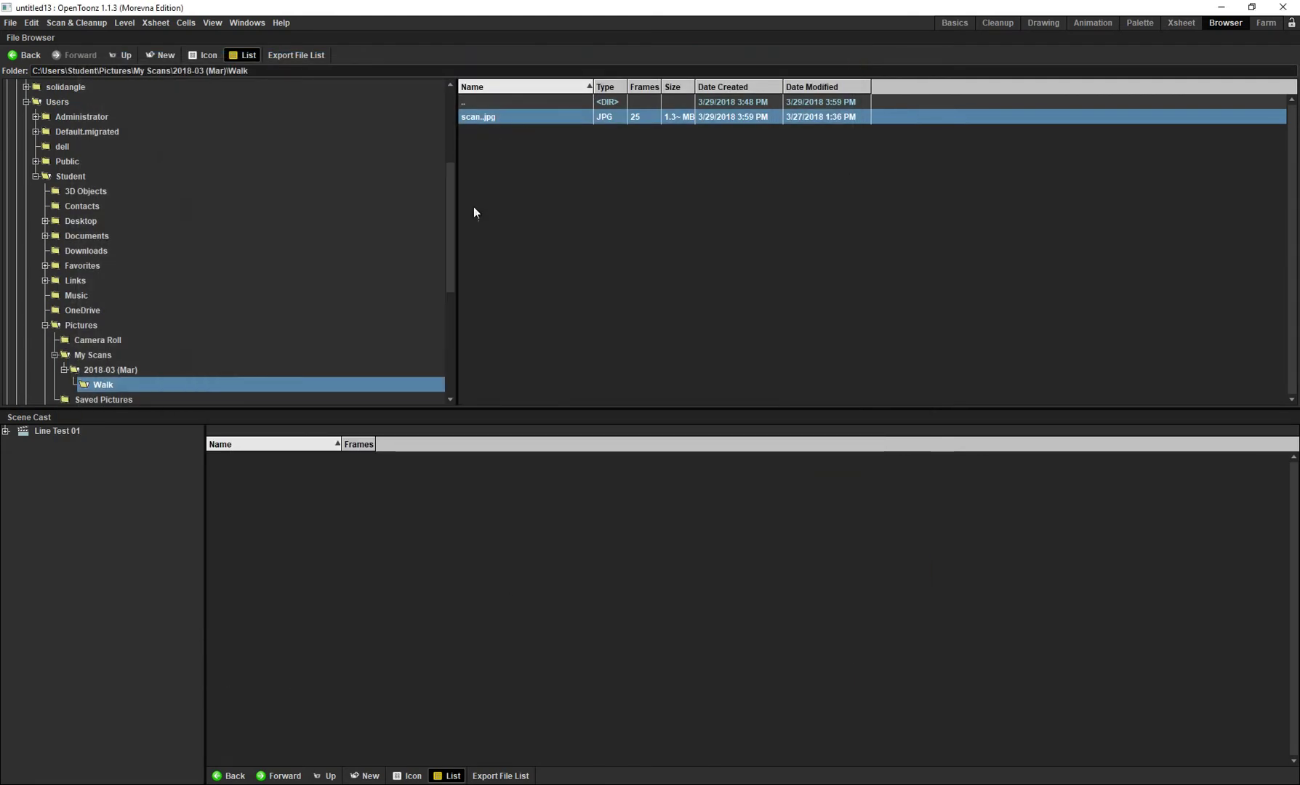
{"action": "right_click", "coordinate": [473, 120]}
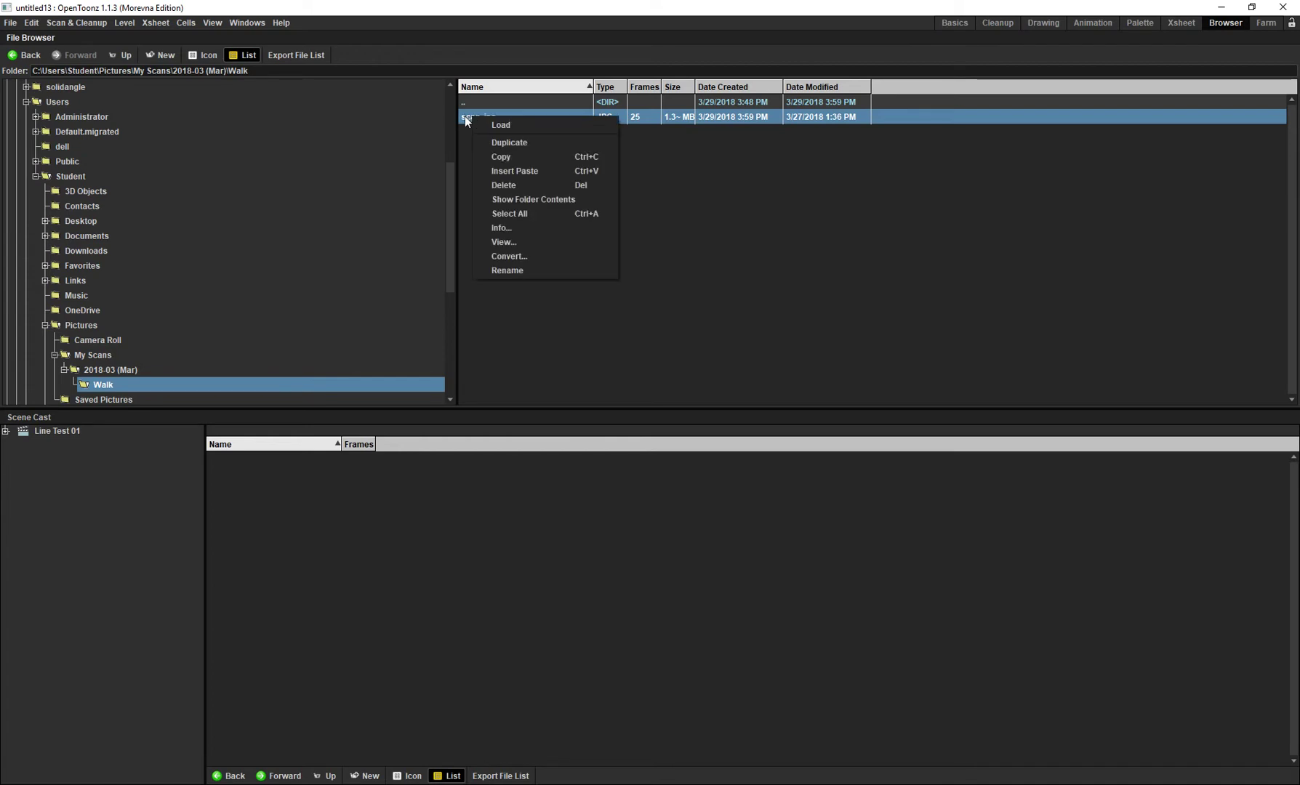
{"action": "left_click", "coordinate": [554, 269]}
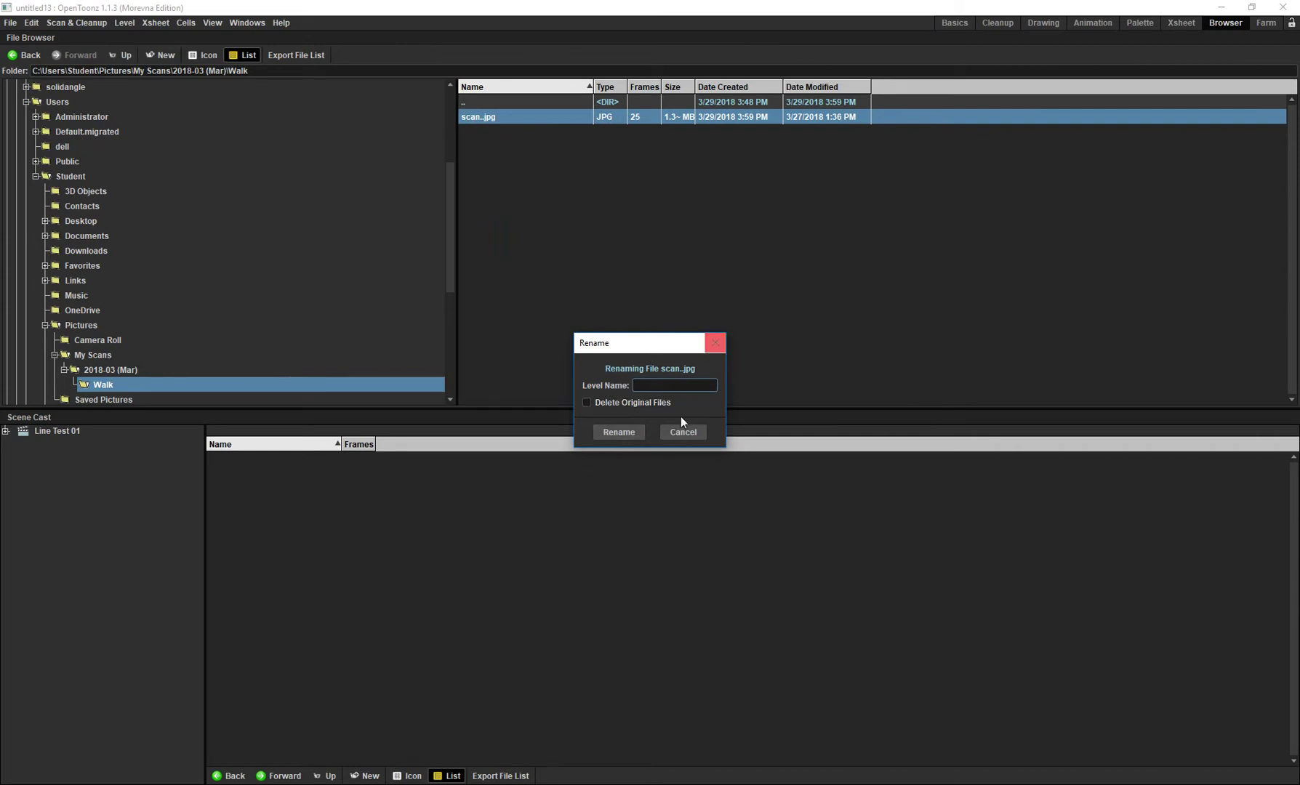
{"action": "left_click", "coordinate": [717, 343]}
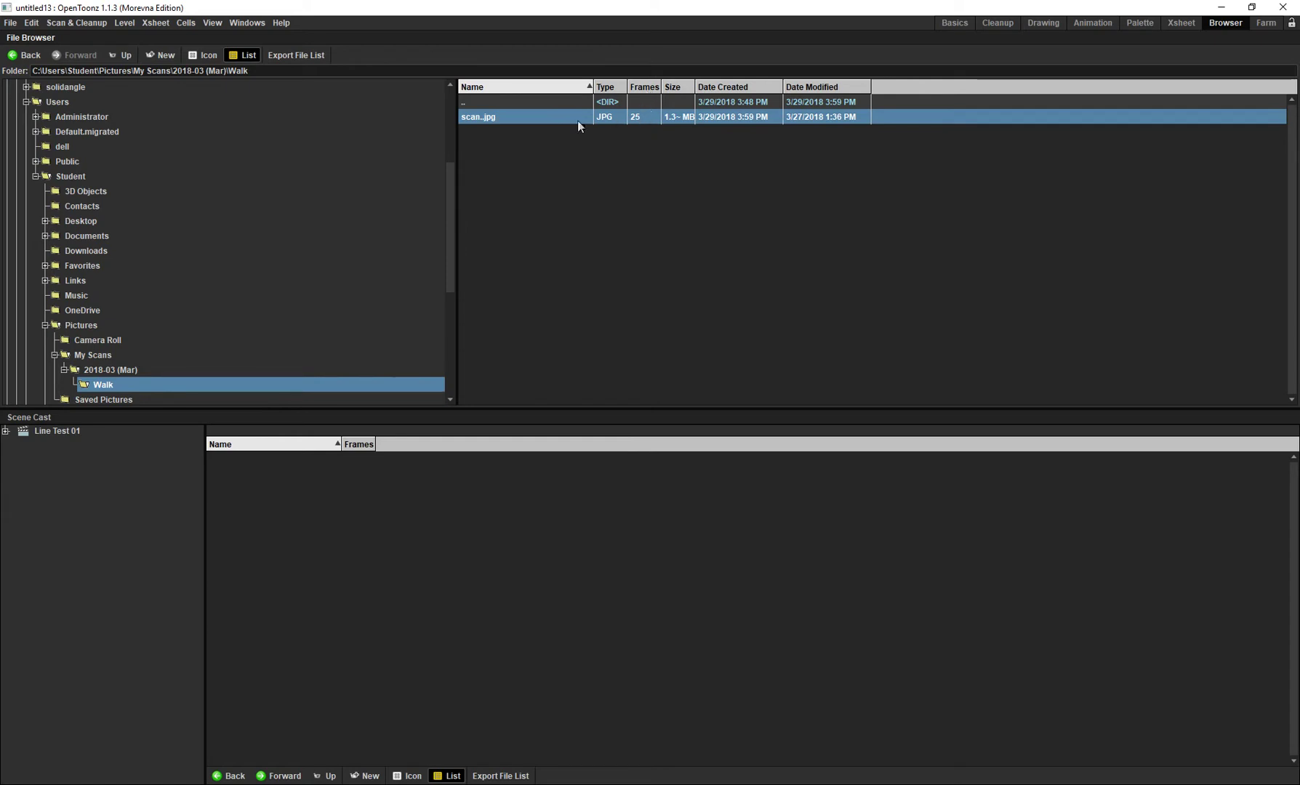
- Show the Walk folder's files as icons and load the scan sequence into the scene from its original location
{"action": "left_click", "coordinate": [204, 56]}
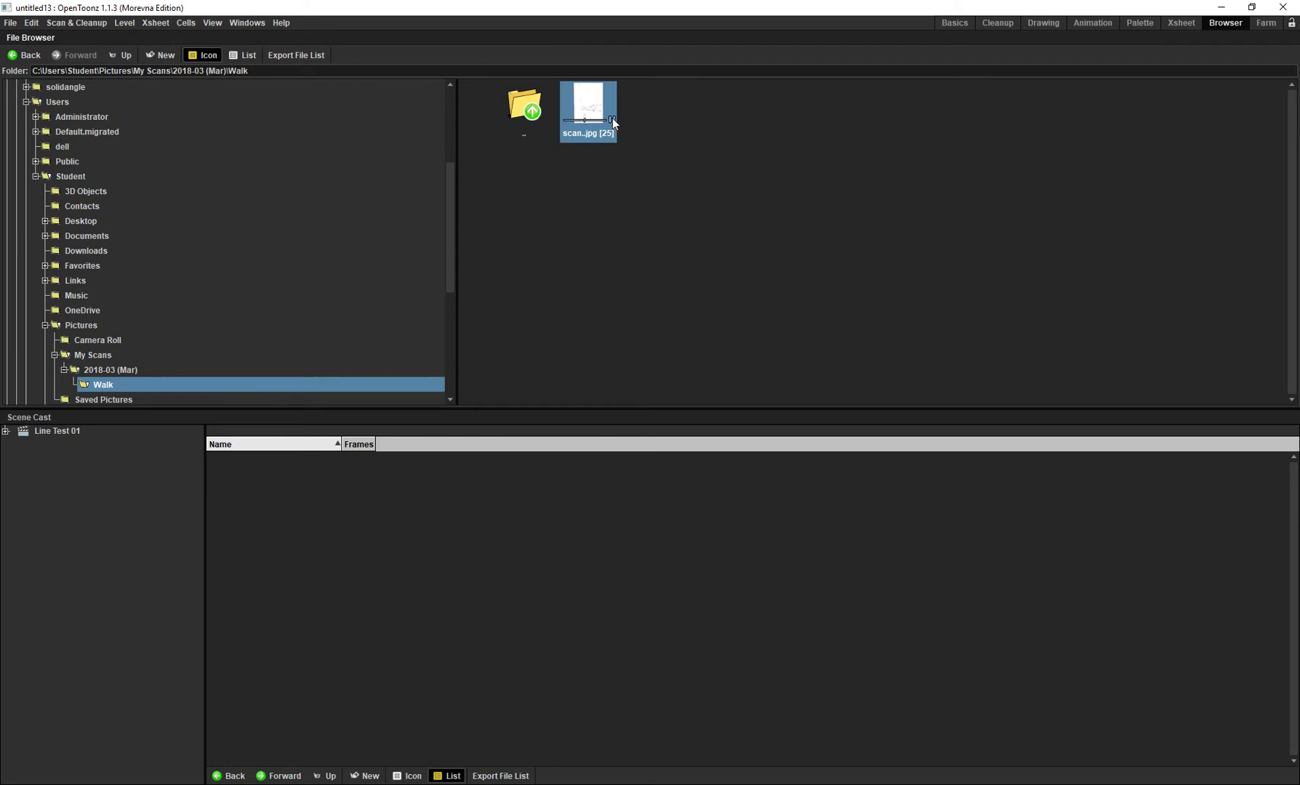
{"action": "right_click", "coordinate": [595, 112]}
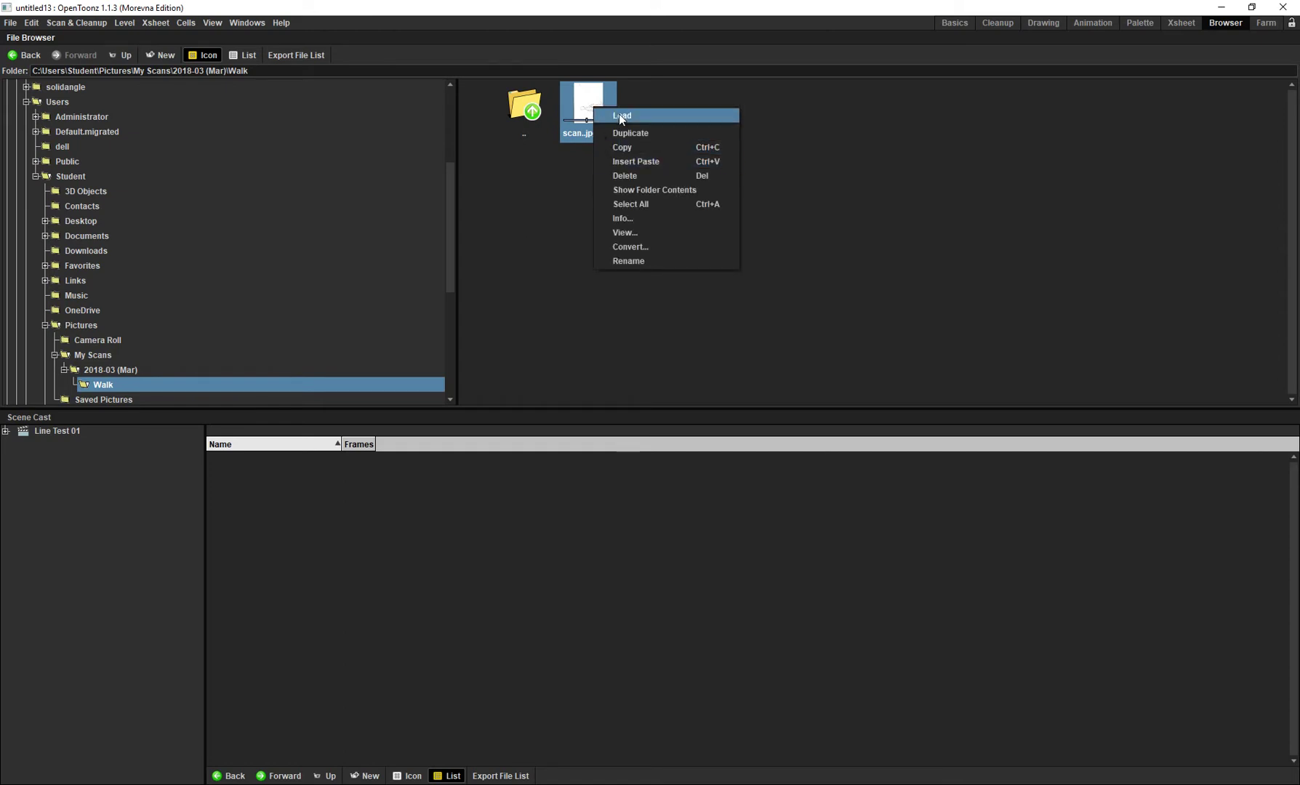
{"action": "left_click", "coordinate": [621, 117]}
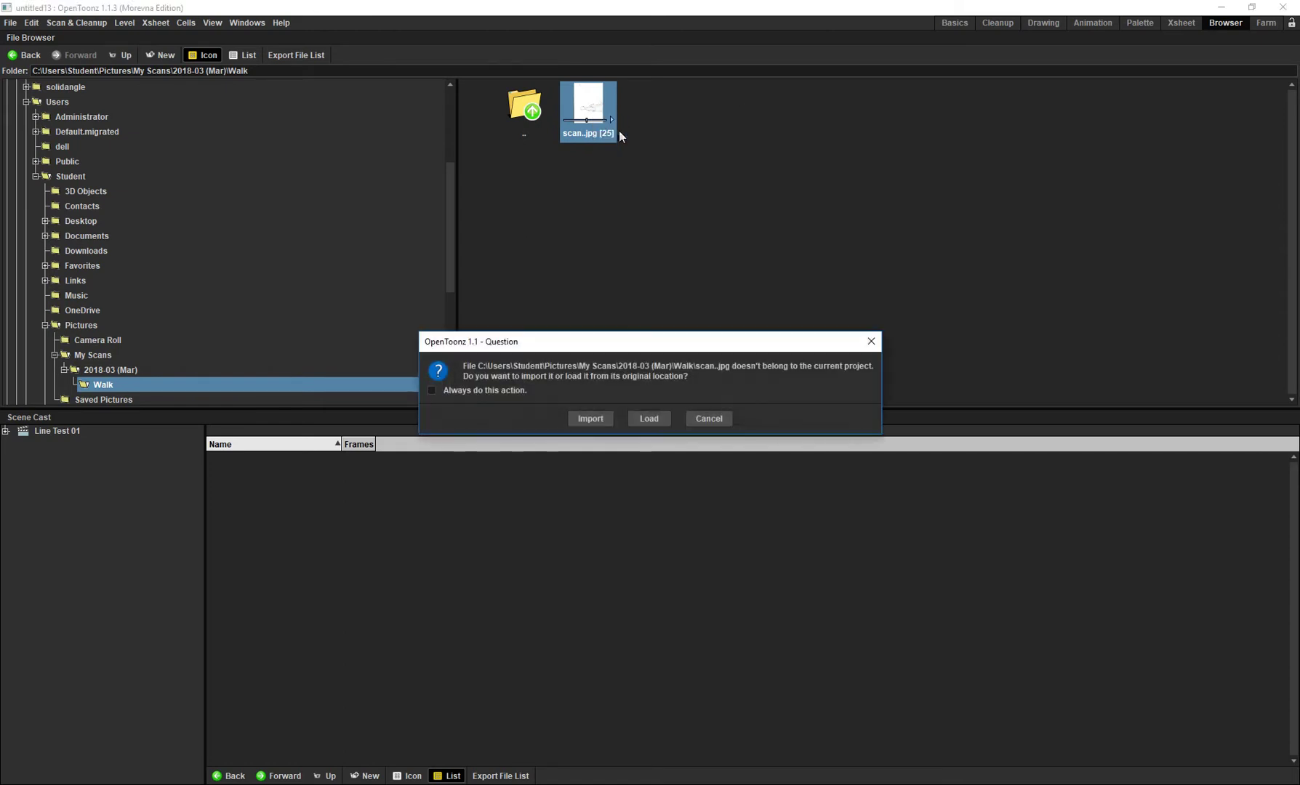
{"action": "left_click", "coordinate": [649, 424]}
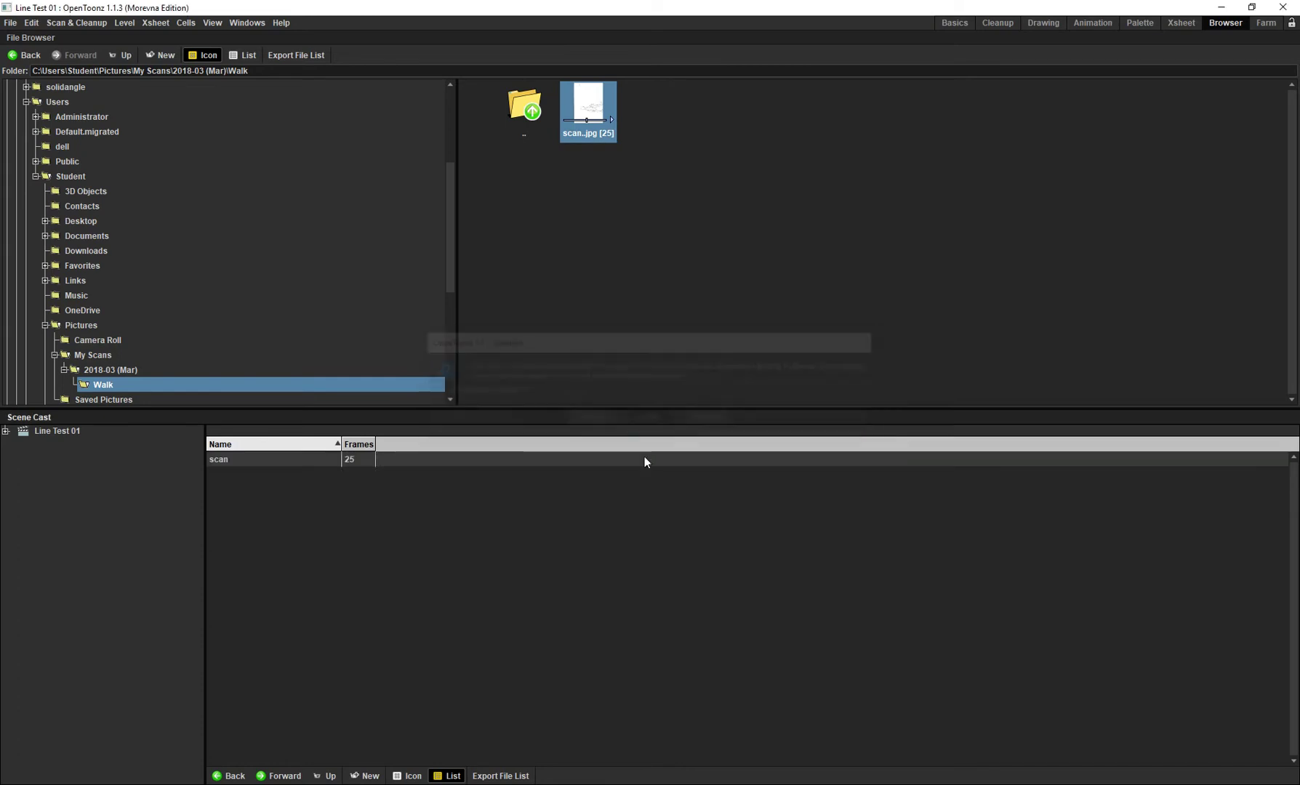
- Expose the scan level from the Scene Cast in the Xsheet
{"action": "left_click", "coordinate": [248, 465]}
{"action": "right_click", "coordinate": [248, 467]}
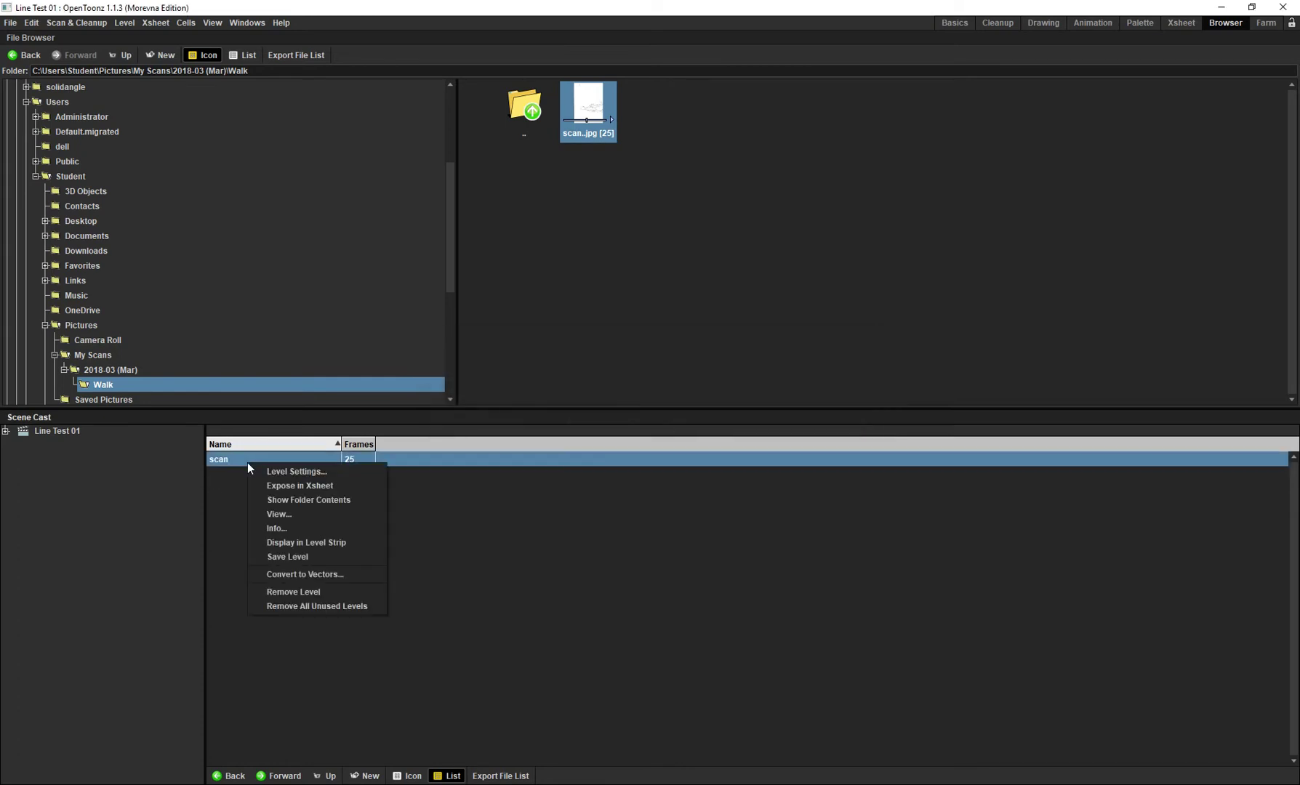
{"action": "left_click", "coordinate": [299, 486]}
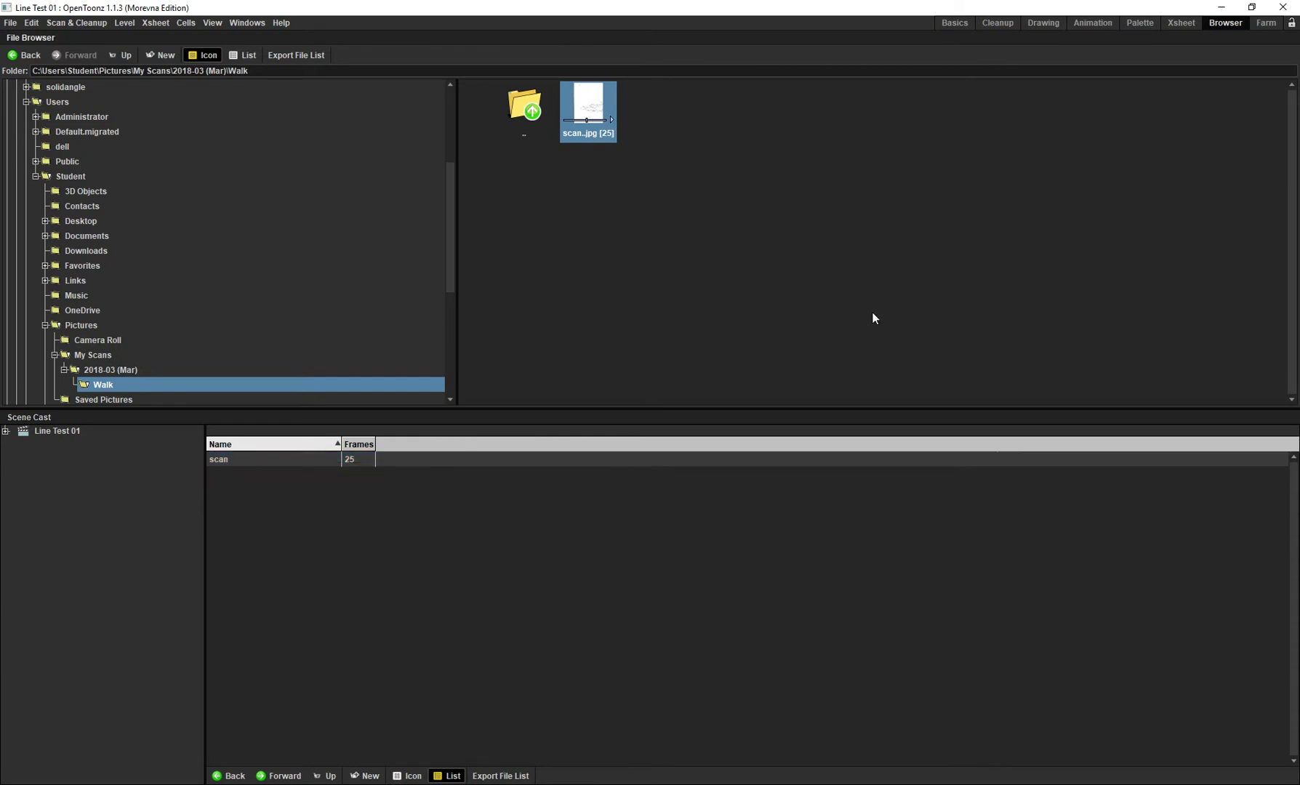
- Switch to the Basics room and select the scan column and its first frame in the Xsheet
{"action": "left_click", "coordinate": [949, 24]}
{"action": "key", "text": "ctrl+z"}
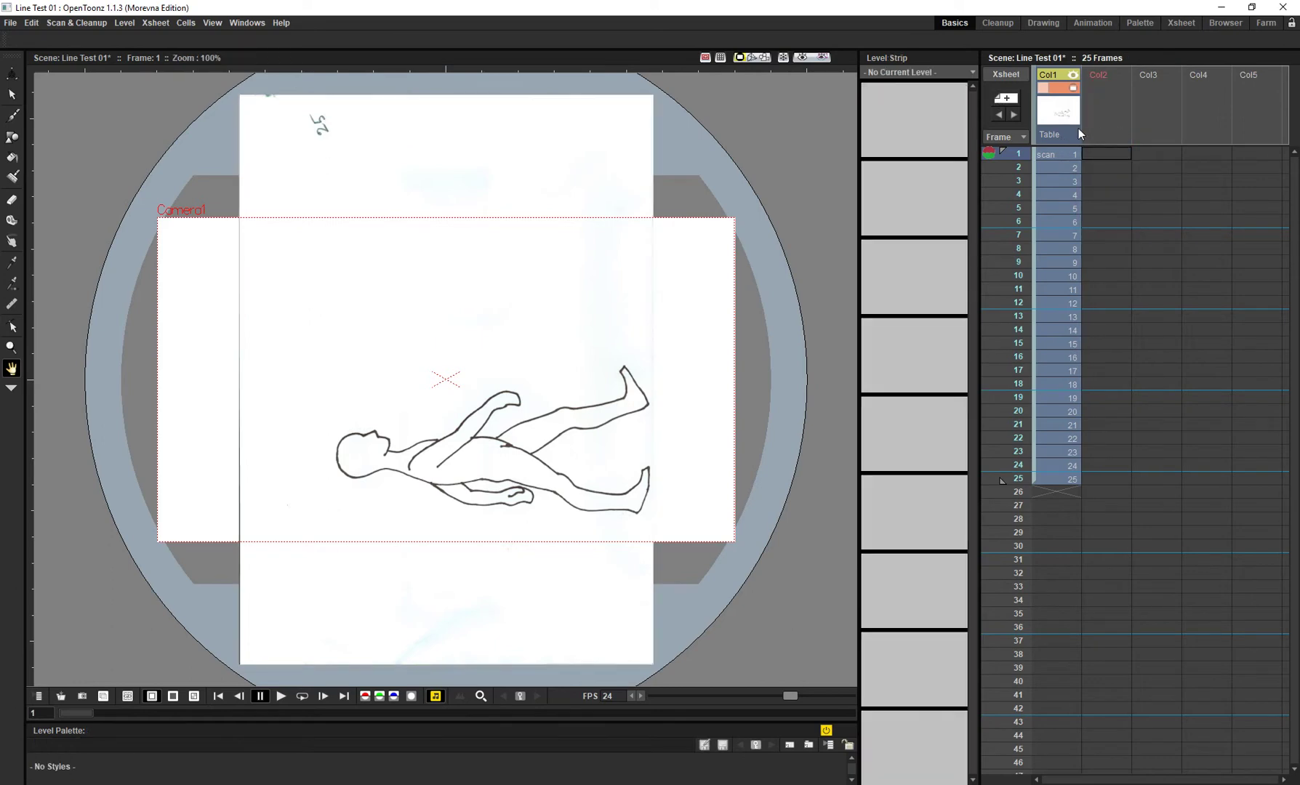
{"action": "scroll", "coordinate": [436, 428], "scroll_direction": "down", "scroll_amount": 5}
{"action": "scroll", "coordinate": [434, 426], "scroll_direction": "up", "scroll_amount": 3}
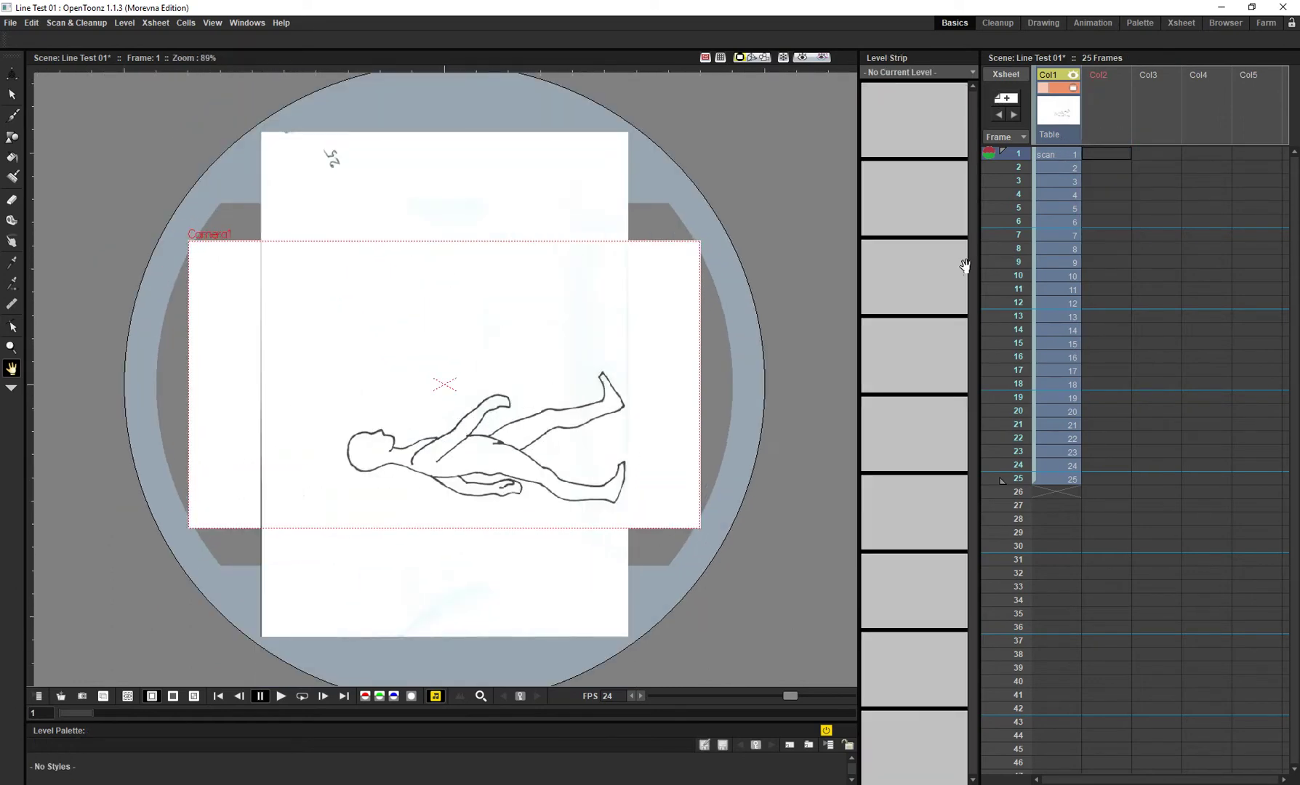
{"action": "left_click", "coordinate": [1060, 121]}
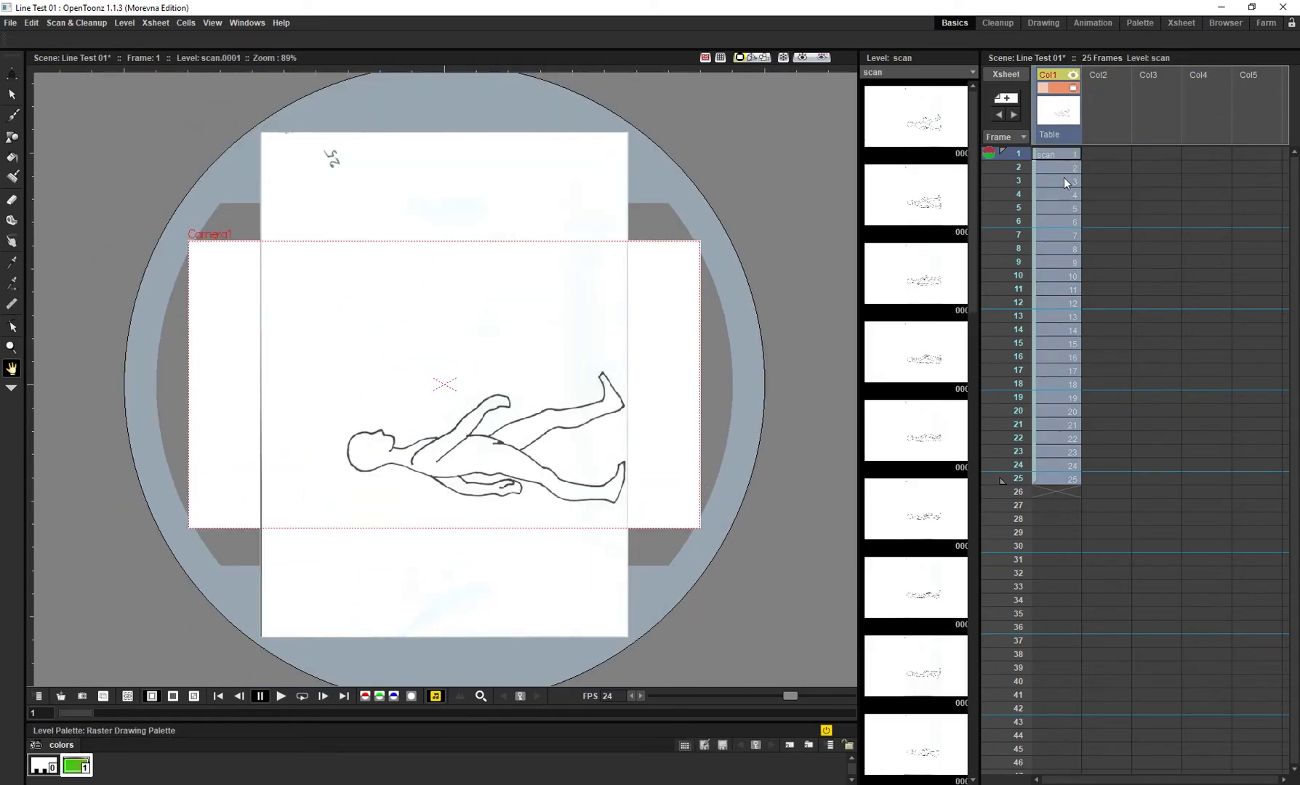
{"action": "left_click", "coordinate": [1064, 155]}
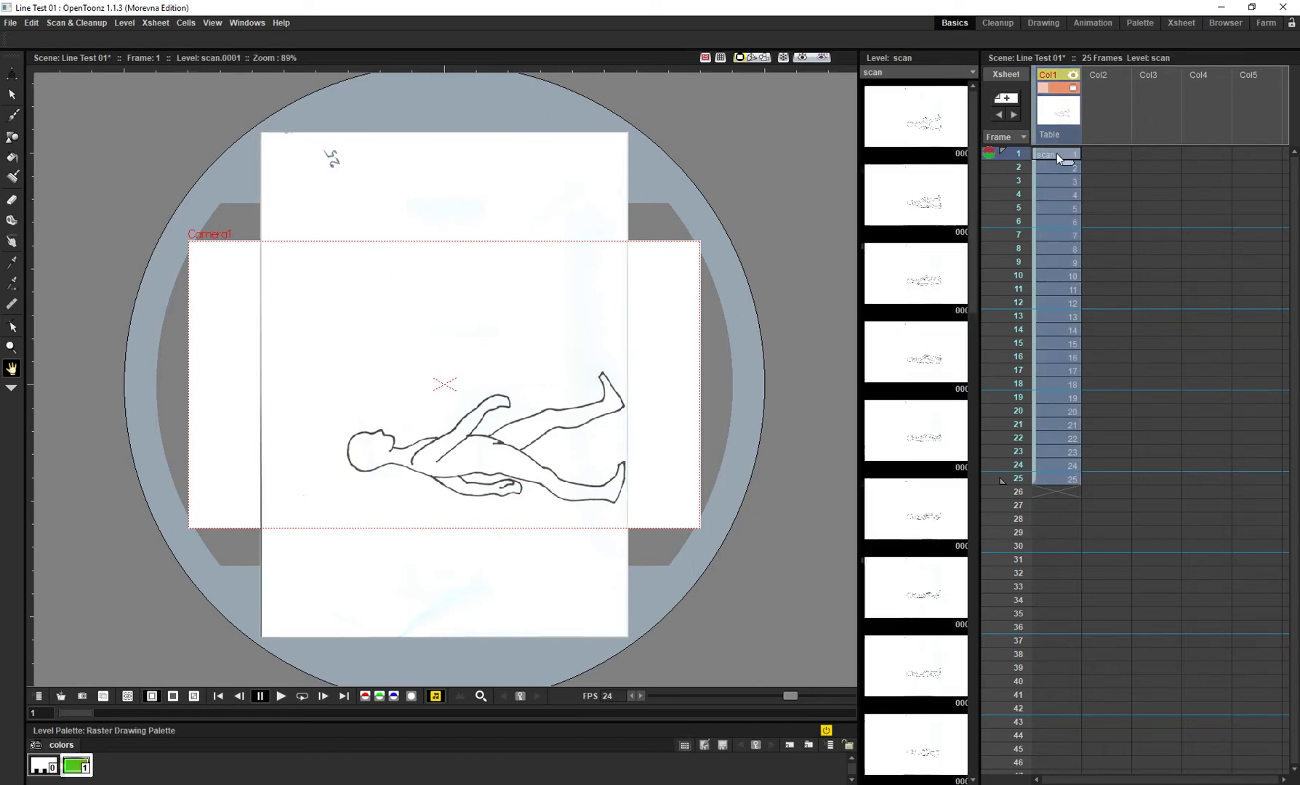
- Examine the line quality and orientation of the scanned figure in frame 1 at several magnifications
{"action": "scroll", "coordinate": [377, 490], "scroll_direction": "up", "scroll_amount": 1}
{"action": "scroll", "coordinate": [375, 485], "scroll_direction": "up", "scroll_amount": 2}
{"action": "scroll", "coordinate": [494, 486], "scroll_direction": "down", "scroll_amount": 4}
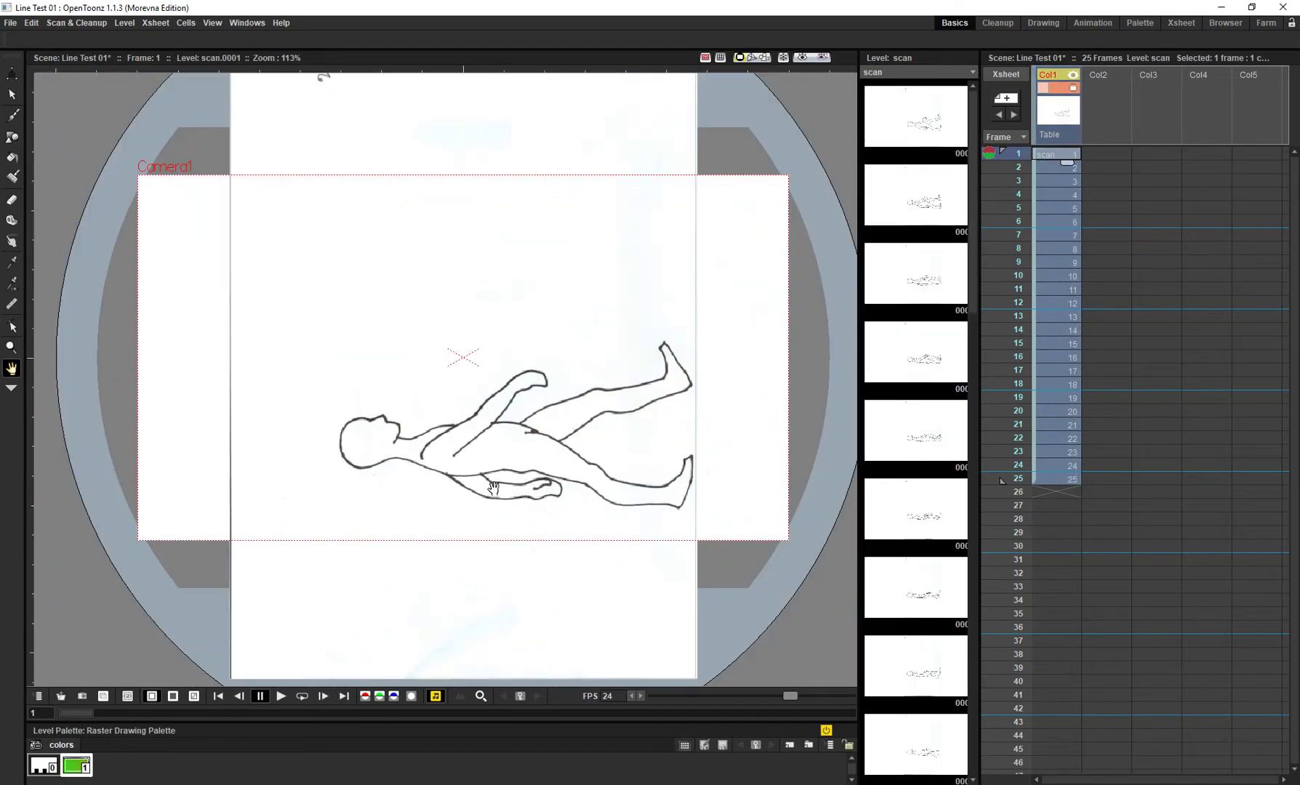
{"action": "scroll", "coordinate": [499, 482], "scroll_direction": "up", "scroll_amount": 1}
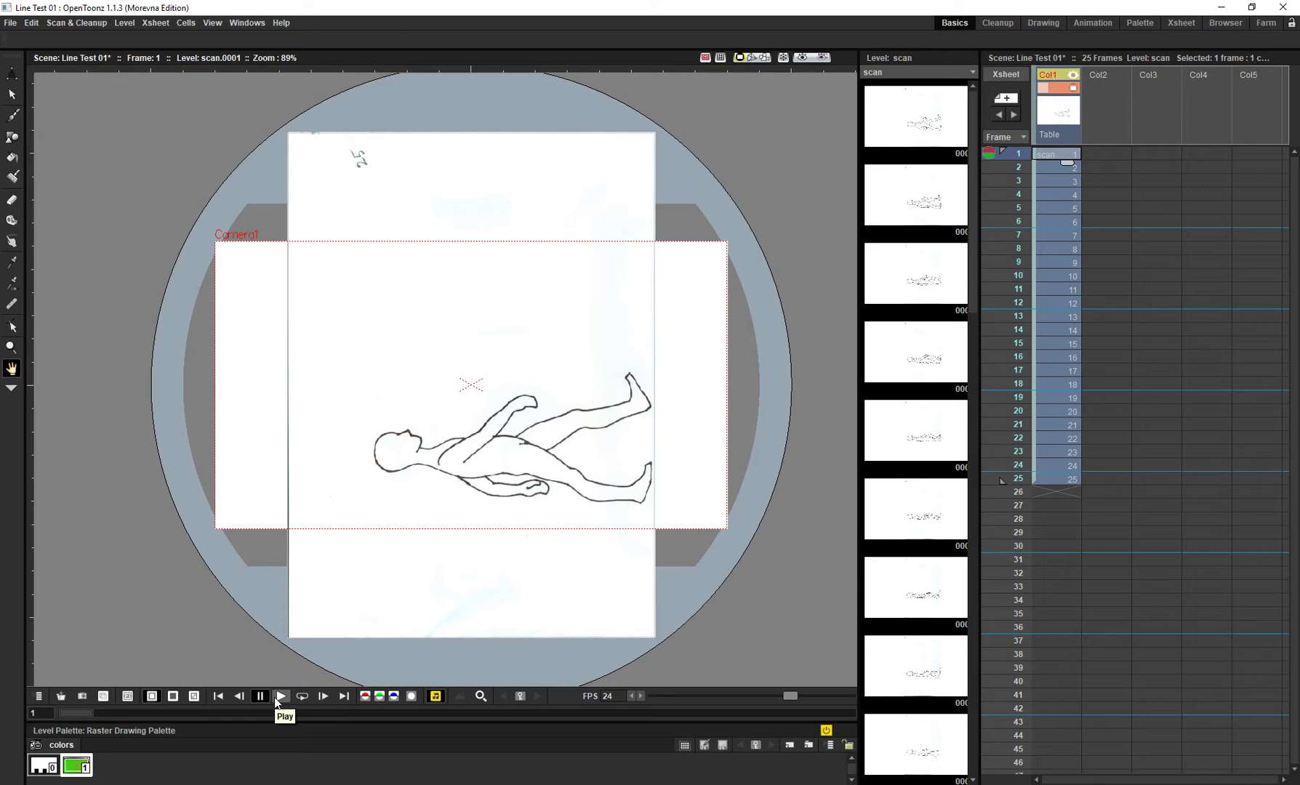
{"action": "scroll", "coordinate": [494, 559], "scroll_direction": "up", "scroll_amount": 2}
{"action": "scroll", "coordinate": [442, 443], "scroll_direction": "up", "scroll_amount": 2}
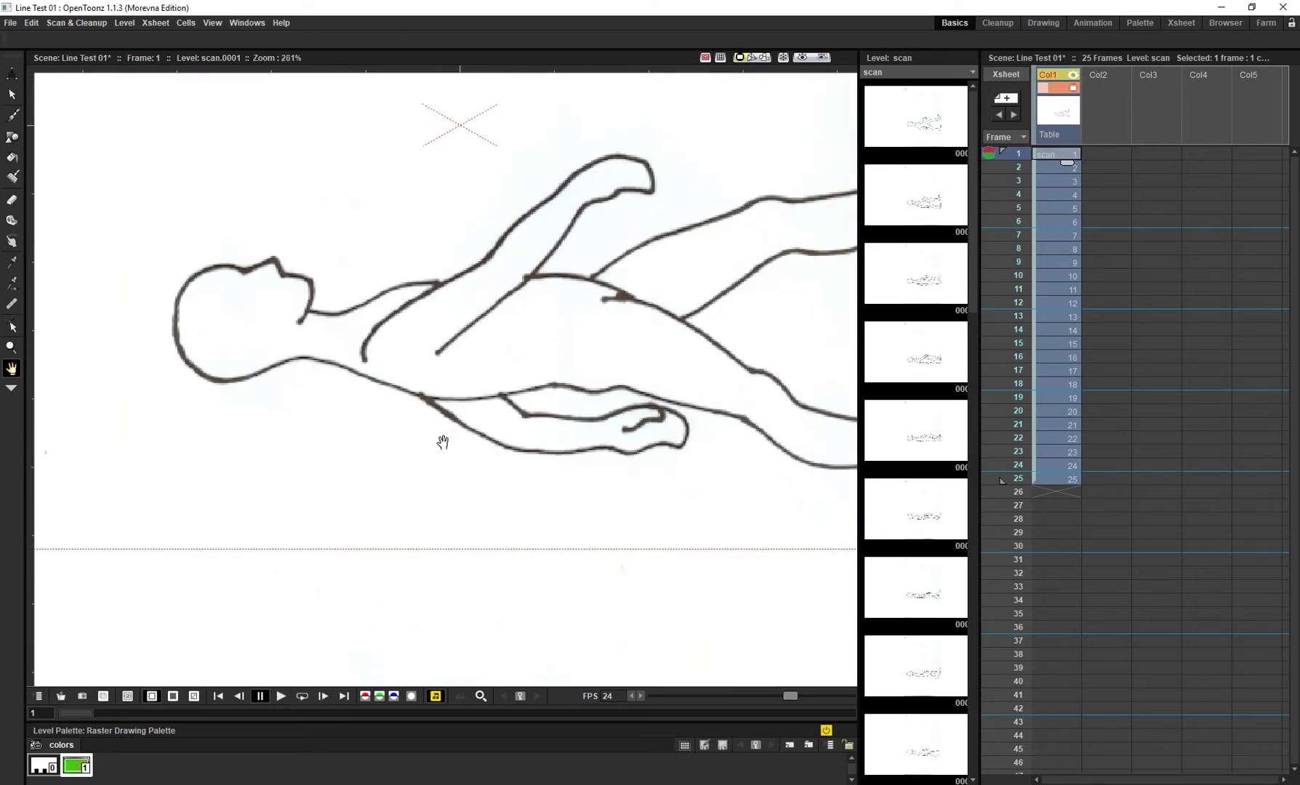
{"action": "scroll", "coordinate": [393, 456], "scroll_direction": "up", "scroll_amount": 1}
{"action": "scroll", "coordinate": [392, 456], "scroll_direction": "down", "scroll_amount": 3}
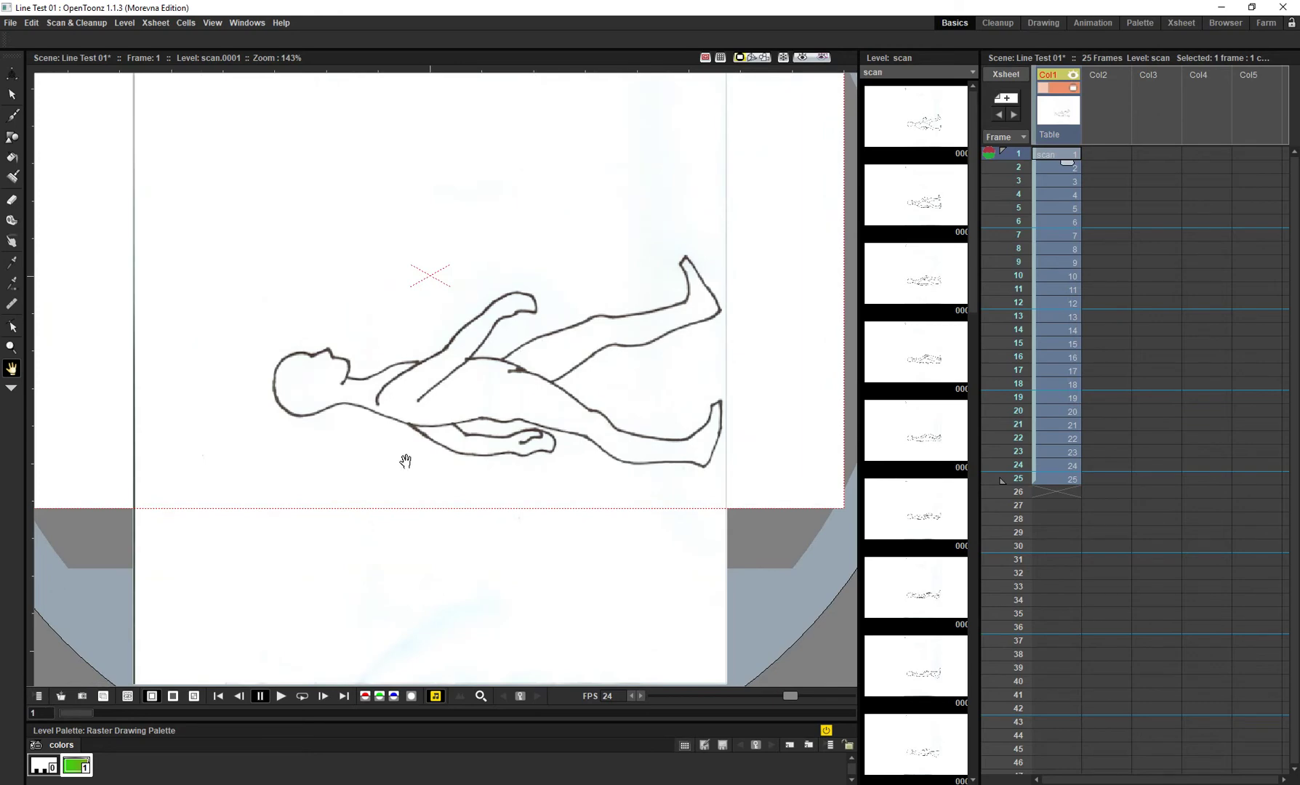
{"action": "scroll", "coordinate": [402, 408], "scroll_direction": "up", "scroll_amount": 1}
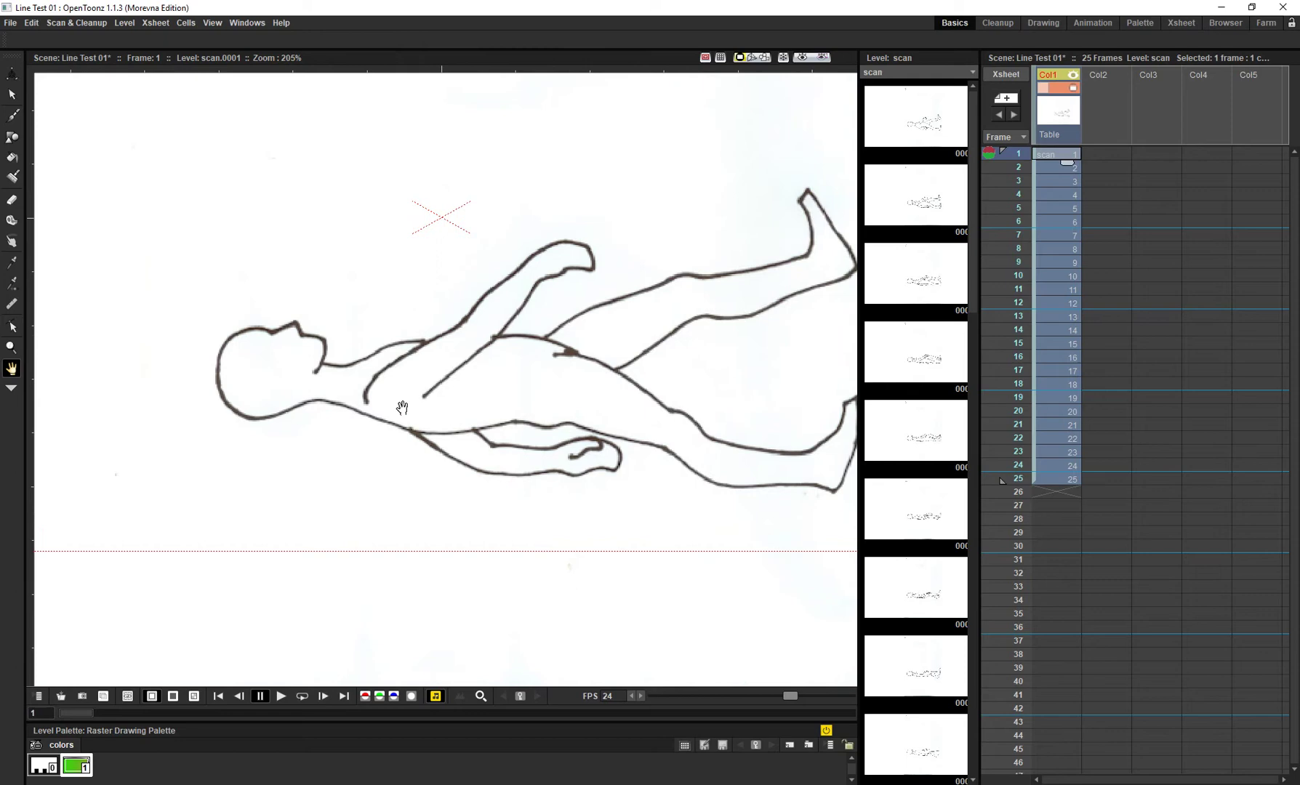
{"action": "scroll", "coordinate": [402, 408], "scroll_direction": "down", "scroll_amount": 1}
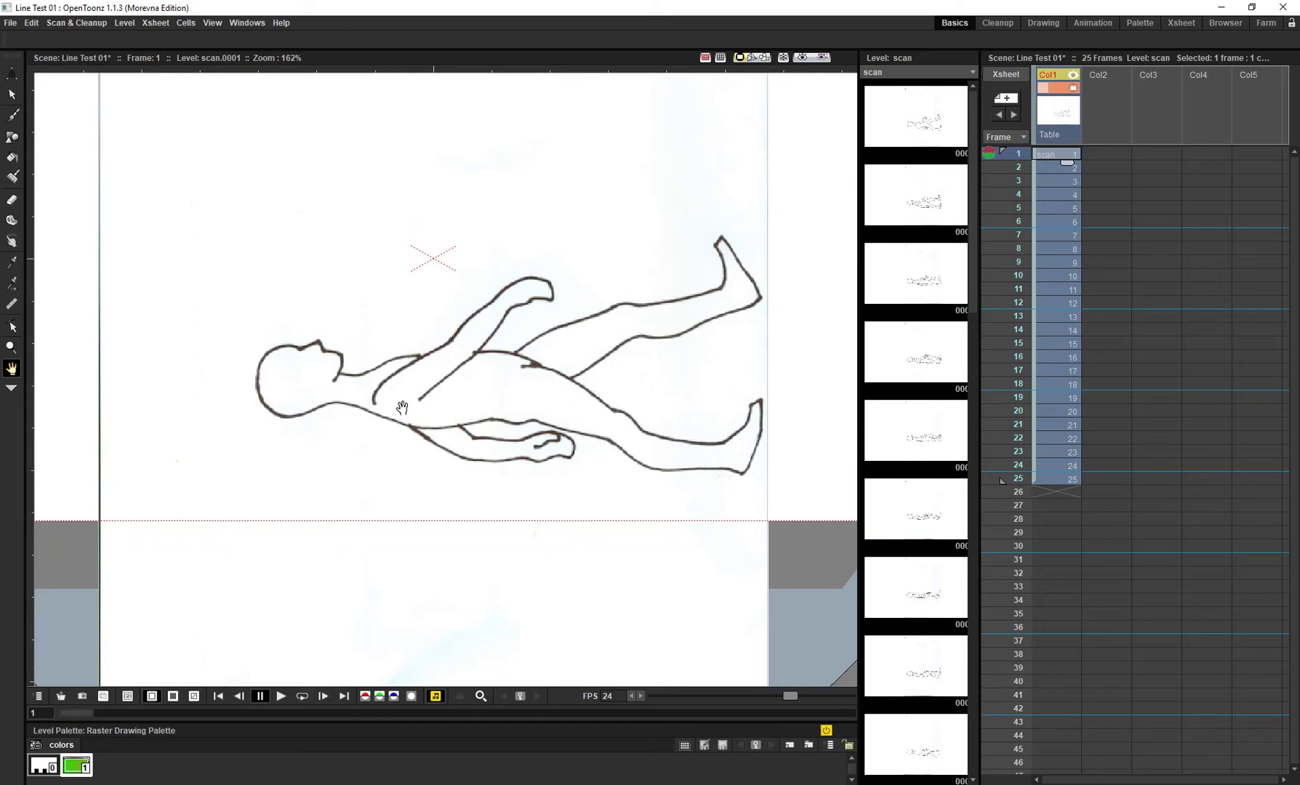
{"action": "scroll", "coordinate": [402, 408], "scroll_direction": "down", "scroll_amount": 1}
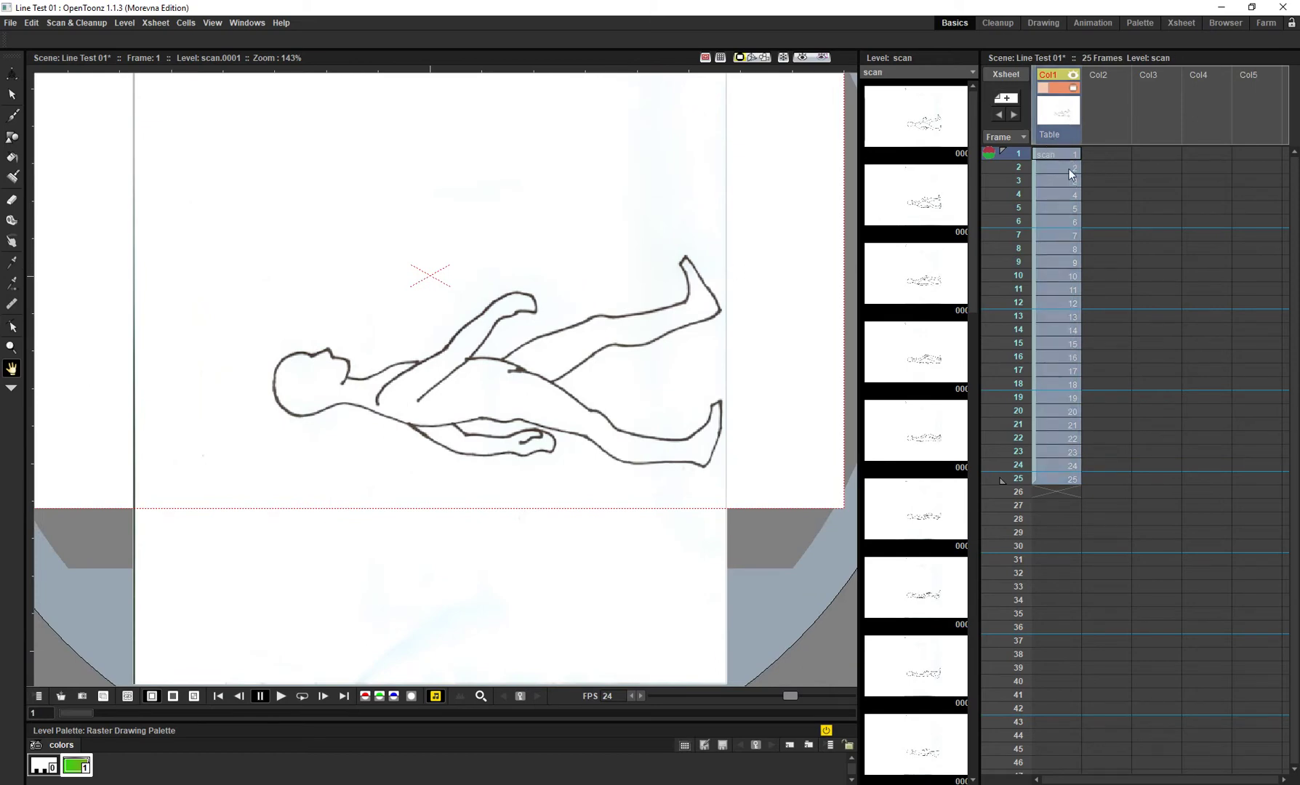
- Open the Convert-to-Vector Settings for the scan column
{"action": "left_click", "coordinate": [97, 25]}
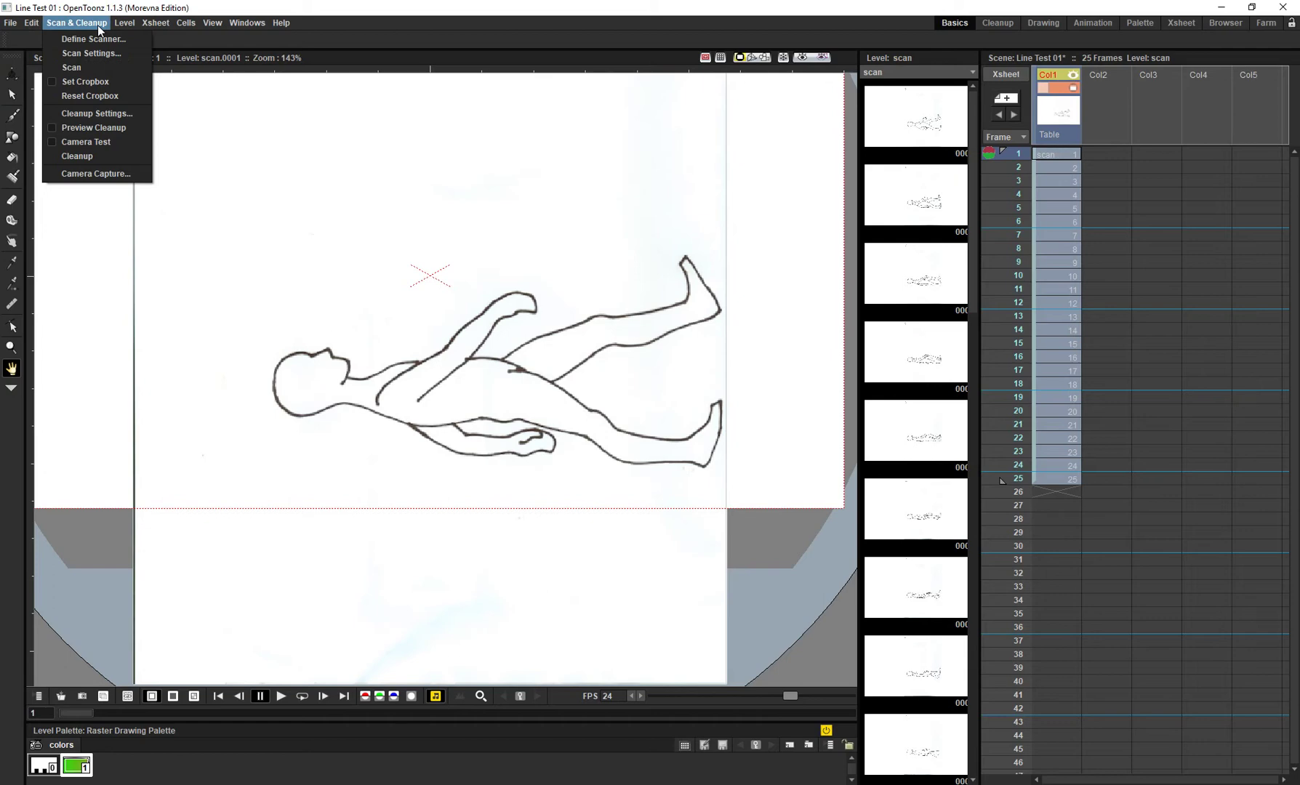
{"action": "mouse_move", "coordinate": [132, 24]}
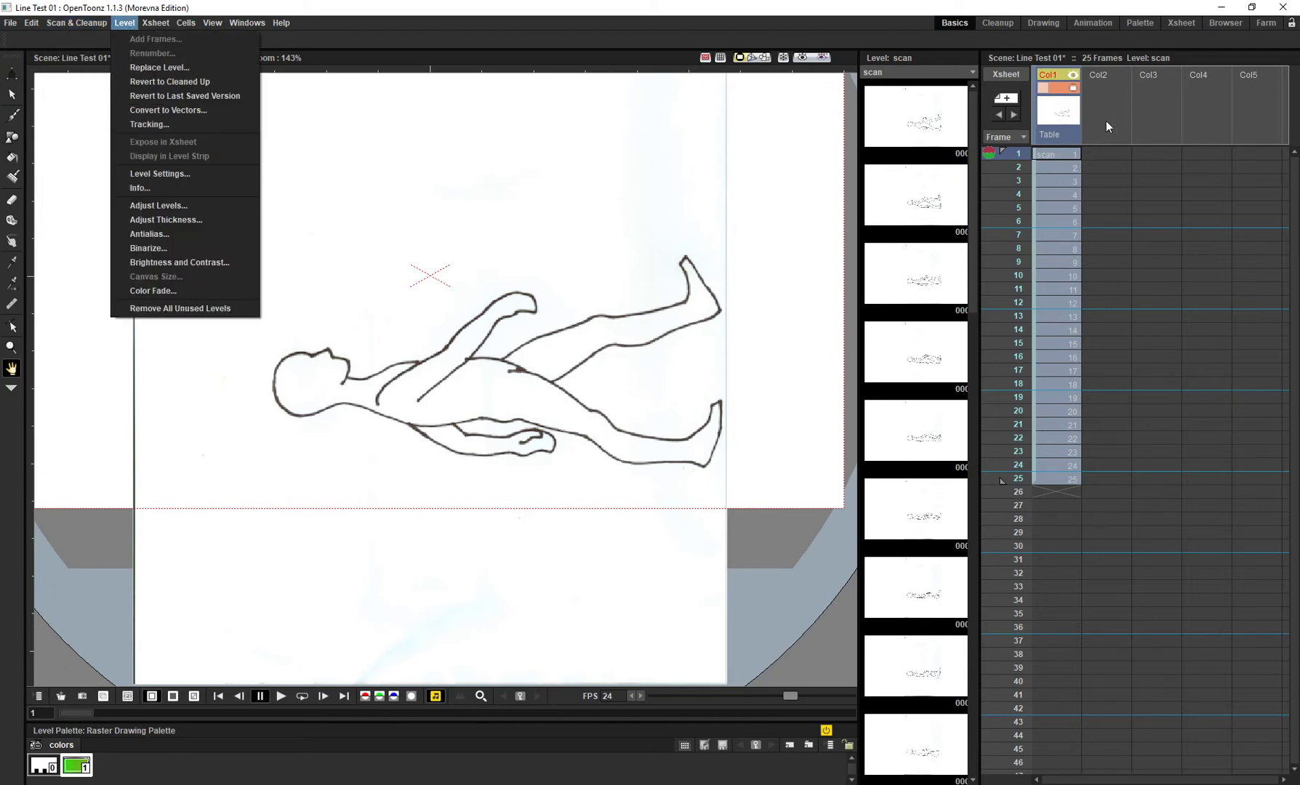
{"action": "left_click", "coordinate": [1106, 121]}
{"action": "left_click", "coordinate": [133, 25]}
{"action": "left_click", "coordinate": [187, 113]}
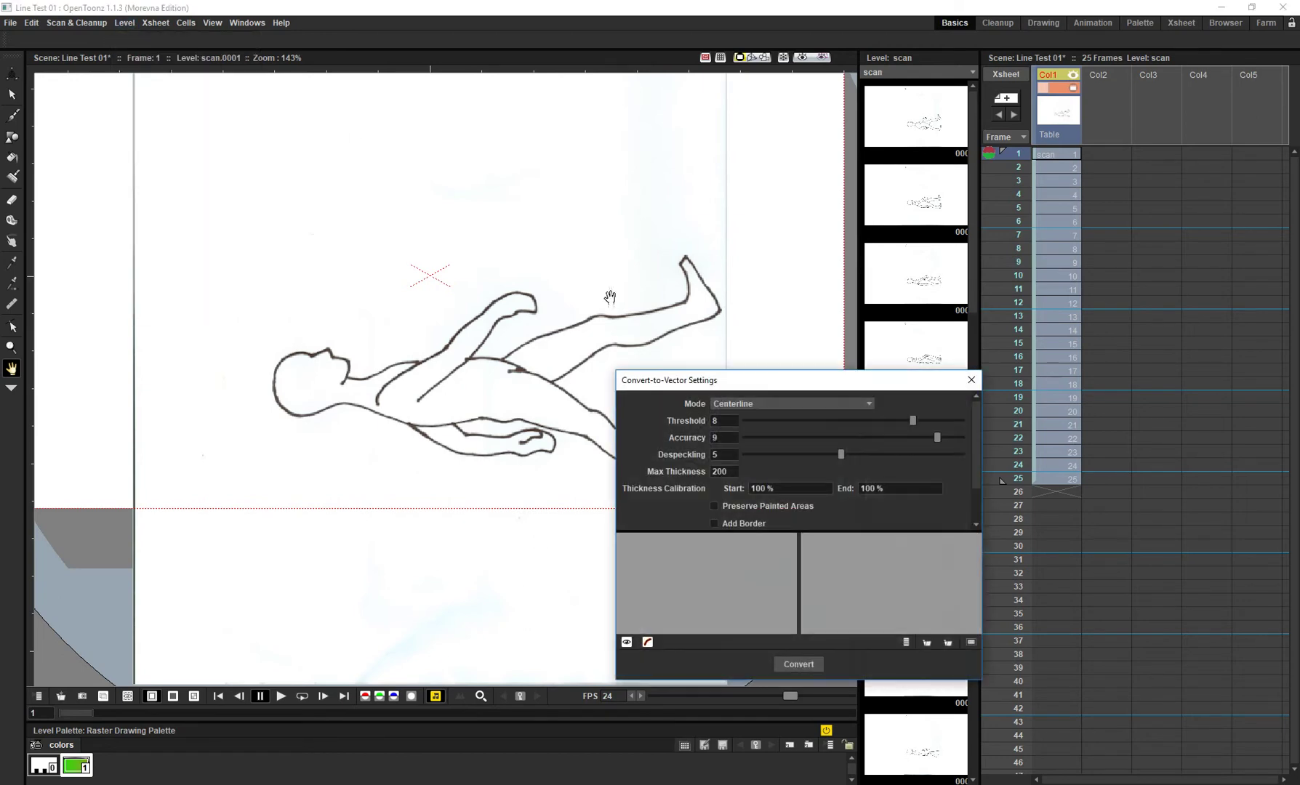
- Enlarge the Convert-to-Vector Settings window and its preview area, and turn on the conversion preview
{"action": "left_click_drag", "start_coordinate": [751, 385], "coordinate": [167, 48]}
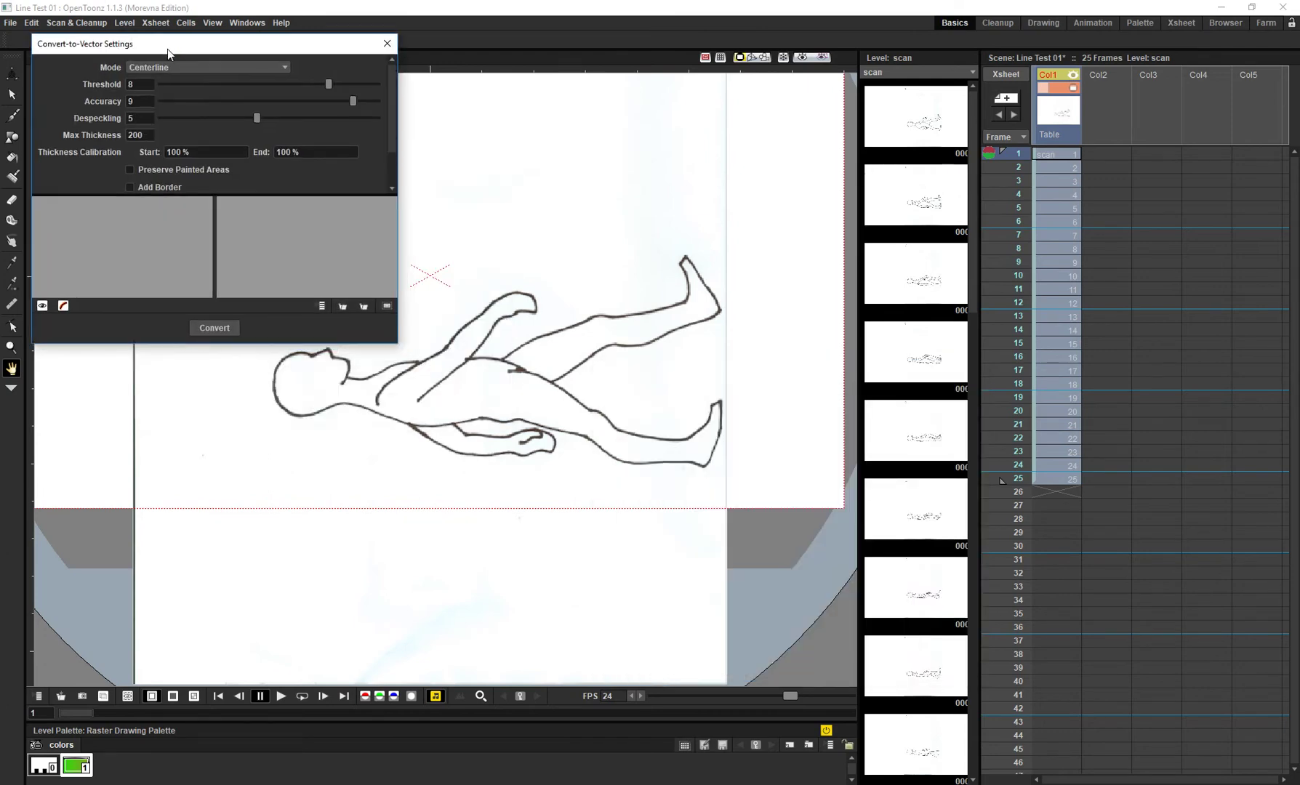
{"action": "left_click_drag", "start_coordinate": [392, 344], "coordinate": [1229, 778]}
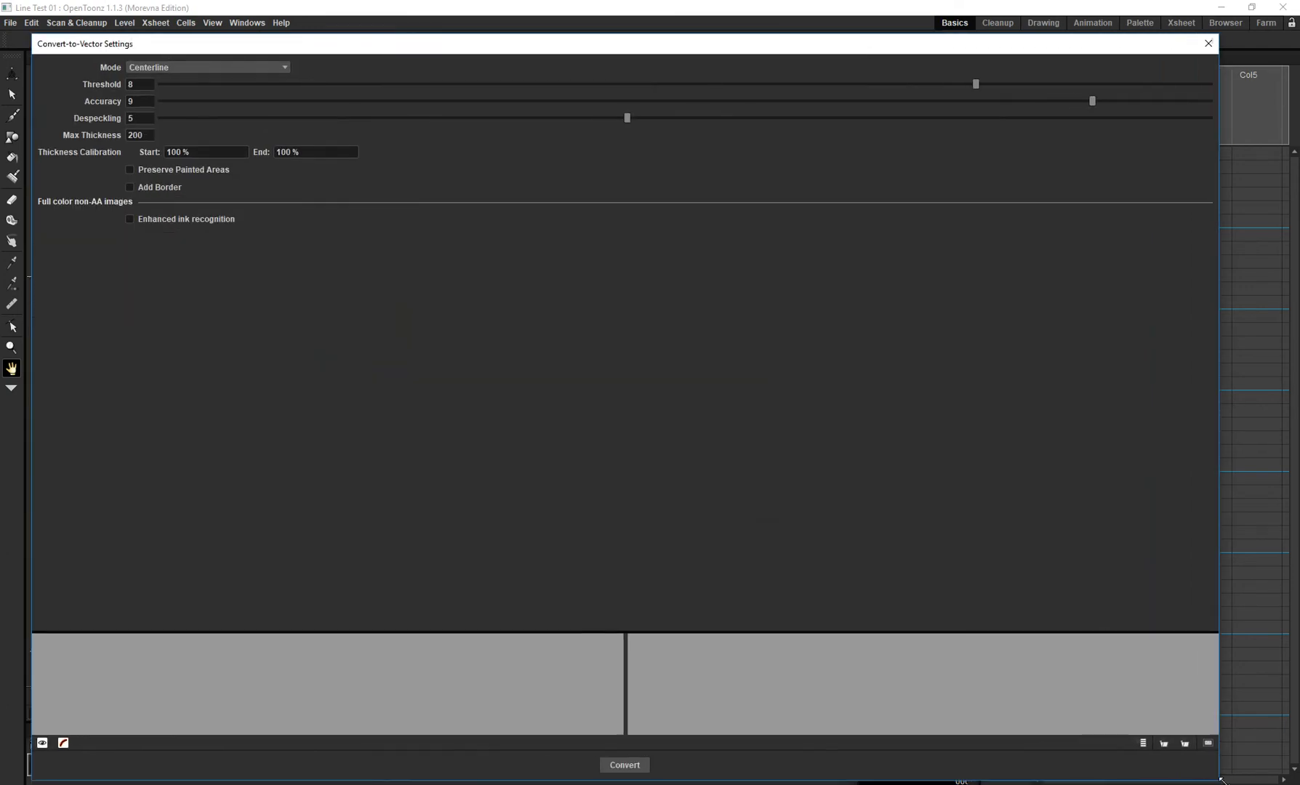
{"action": "left_click_drag", "start_coordinate": [631, 632], "coordinate": [599, 290]}
{"action": "left_click", "coordinate": [47, 742]}
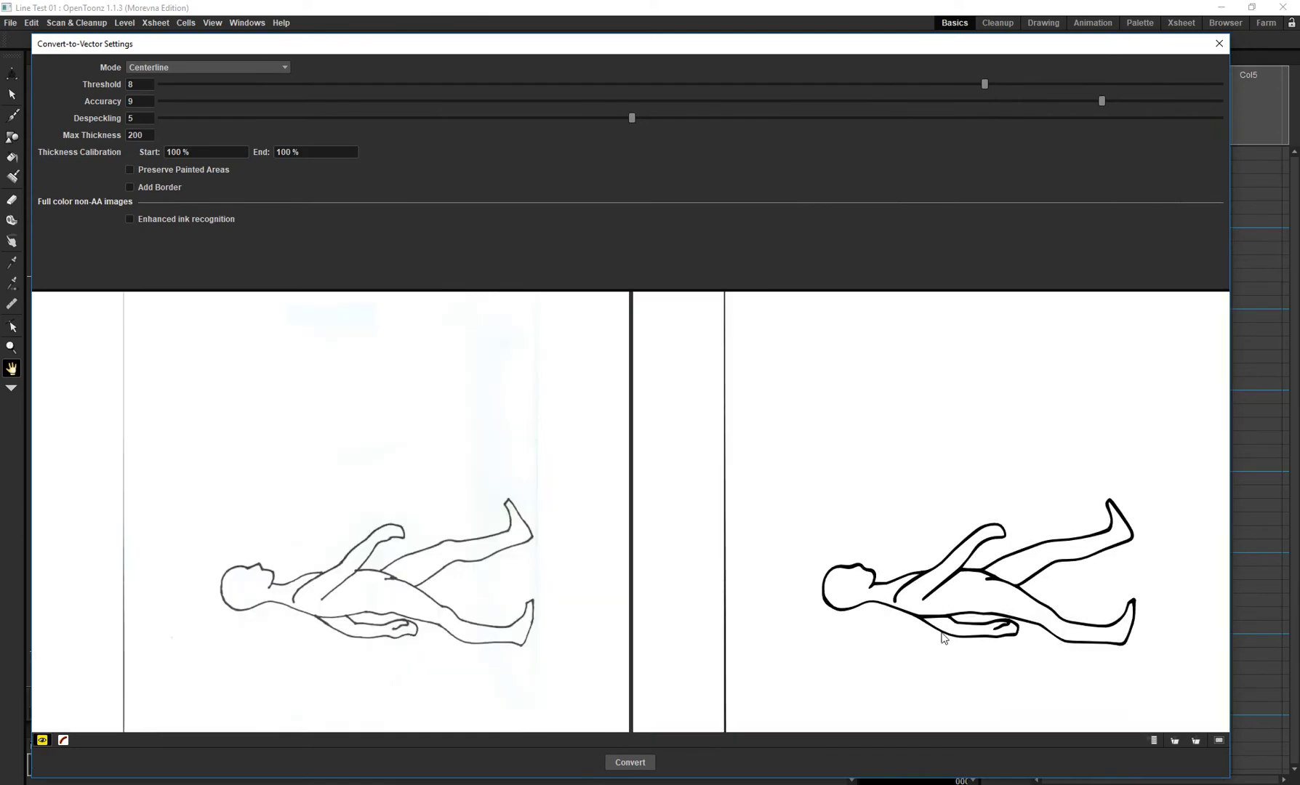
- Check the vector preview's line weight and set the Thickness Calibration to Start 10% and End 50%
{"action": "scroll", "coordinate": [946, 653], "scroll_direction": "down", "scroll_amount": 4}
{"action": "scroll", "coordinate": [947, 653], "scroll_direction": "up", "scroll_amount": 3}
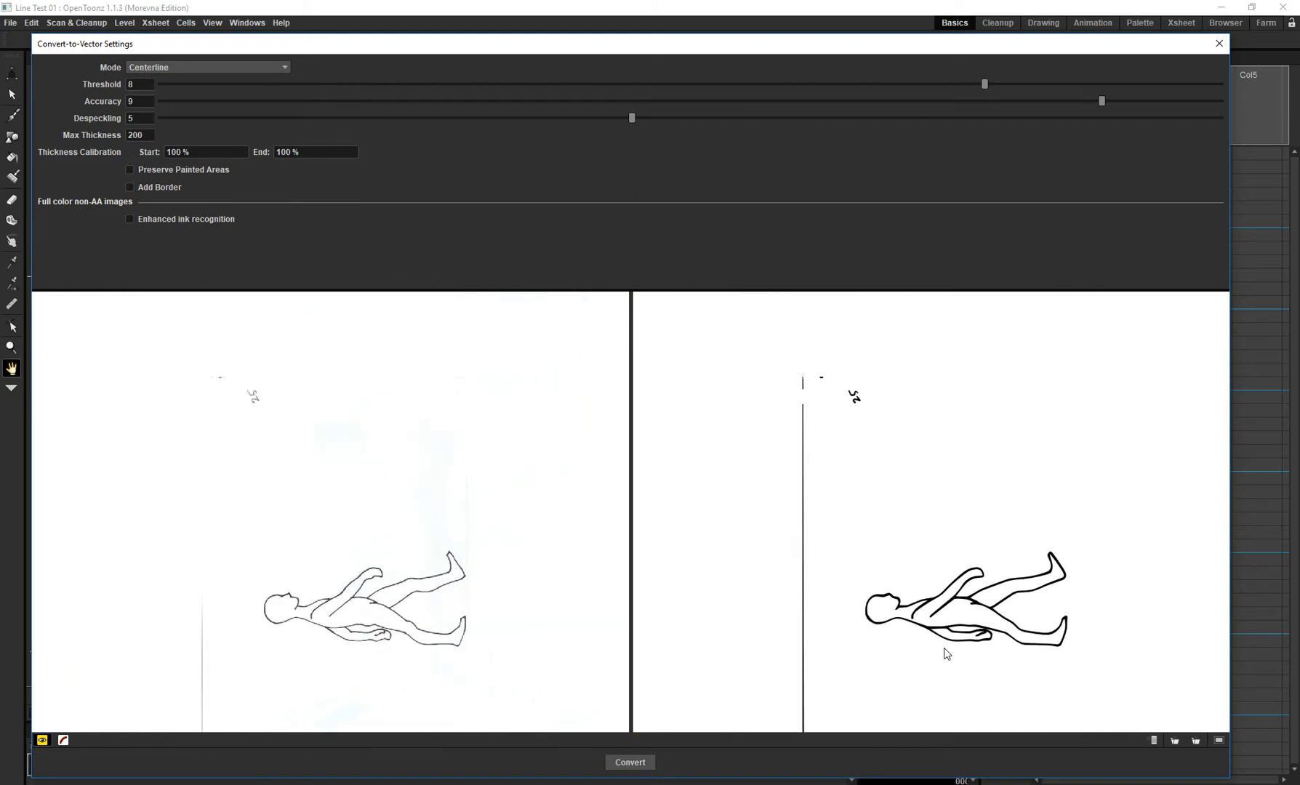
{"action": "scroll", "coordinate": [947, 653], "scroll_direction": "up", "scroll_amount": 2}
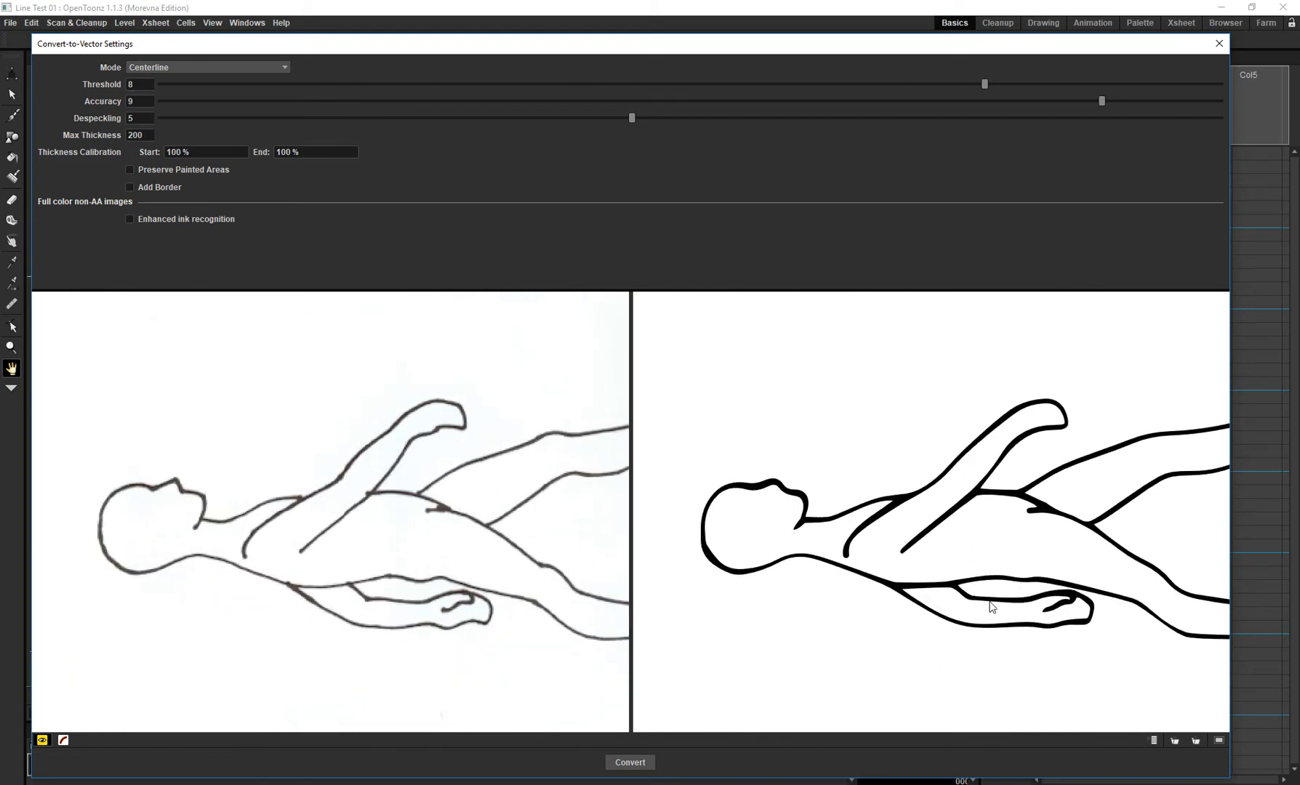
{"action": "scroll", "coordinate": [982, 606], "scroll_direction": "down", "scroll_amount": 1}
{"action": "left_click_drag", "start_coordinate": [976, 611], "coordinate": [885, 575]}
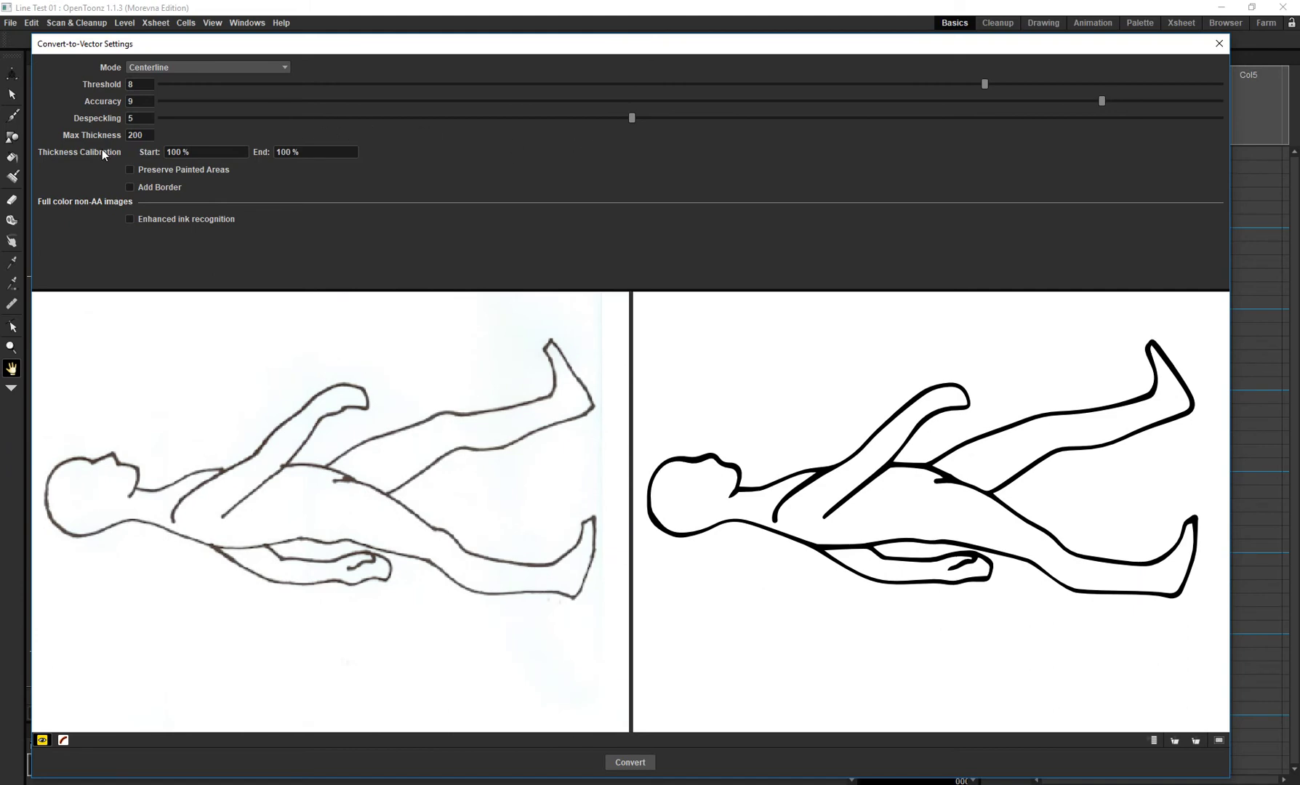
{"action": "left_click_drag", "start_coordinate": [308, 153], "coordinate": [260, 149]}
{"action": "type", "text": "50"}
{"action": "left_click_drag", "start_coordinate": [208, 153], "coordinate": [108, 152]}
{"action": "type", "text": "10"}
{"action": "key", "text": "Return"}
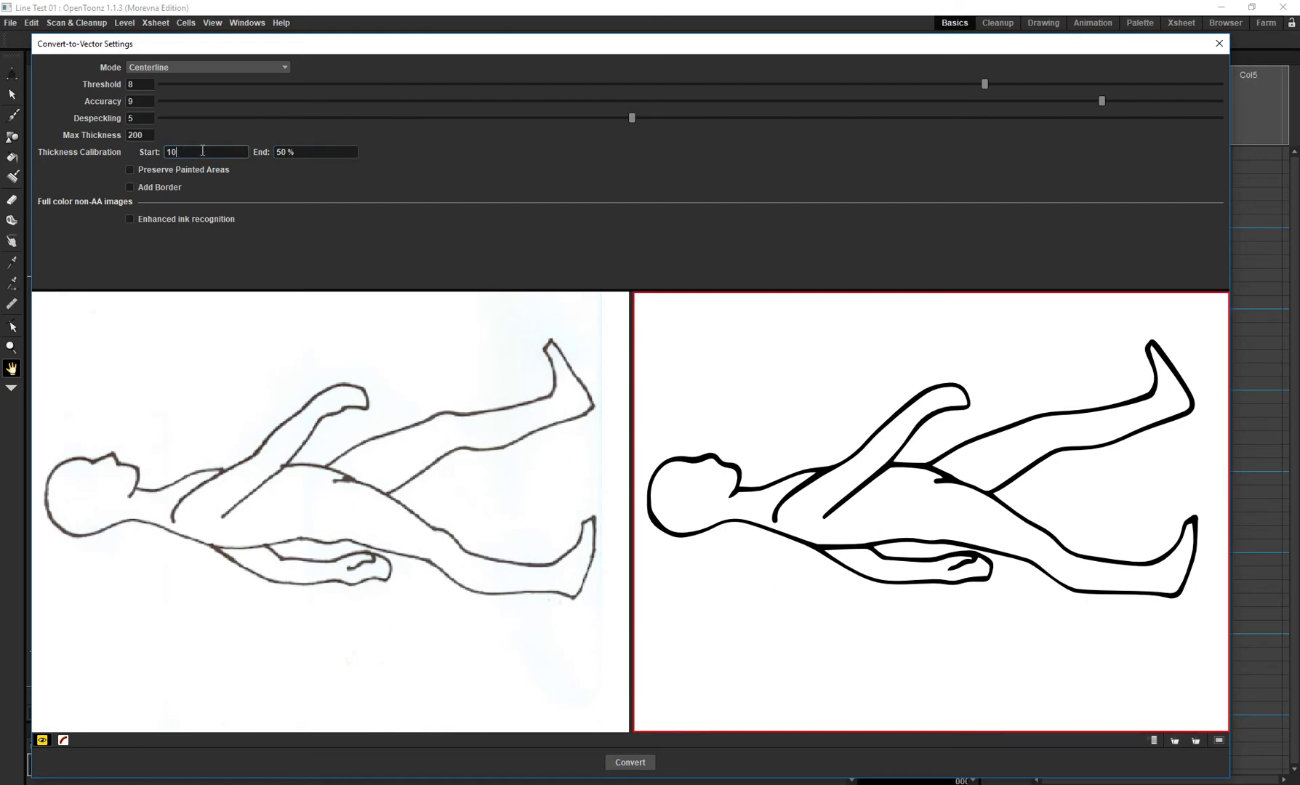
- Set the Thickness Calibration to Start 30% and End 60%, after trying a Start value of 20%
{"action": "left_click_drag", "start_coordinate": [204, 152], "coordinate": [166, 147]}
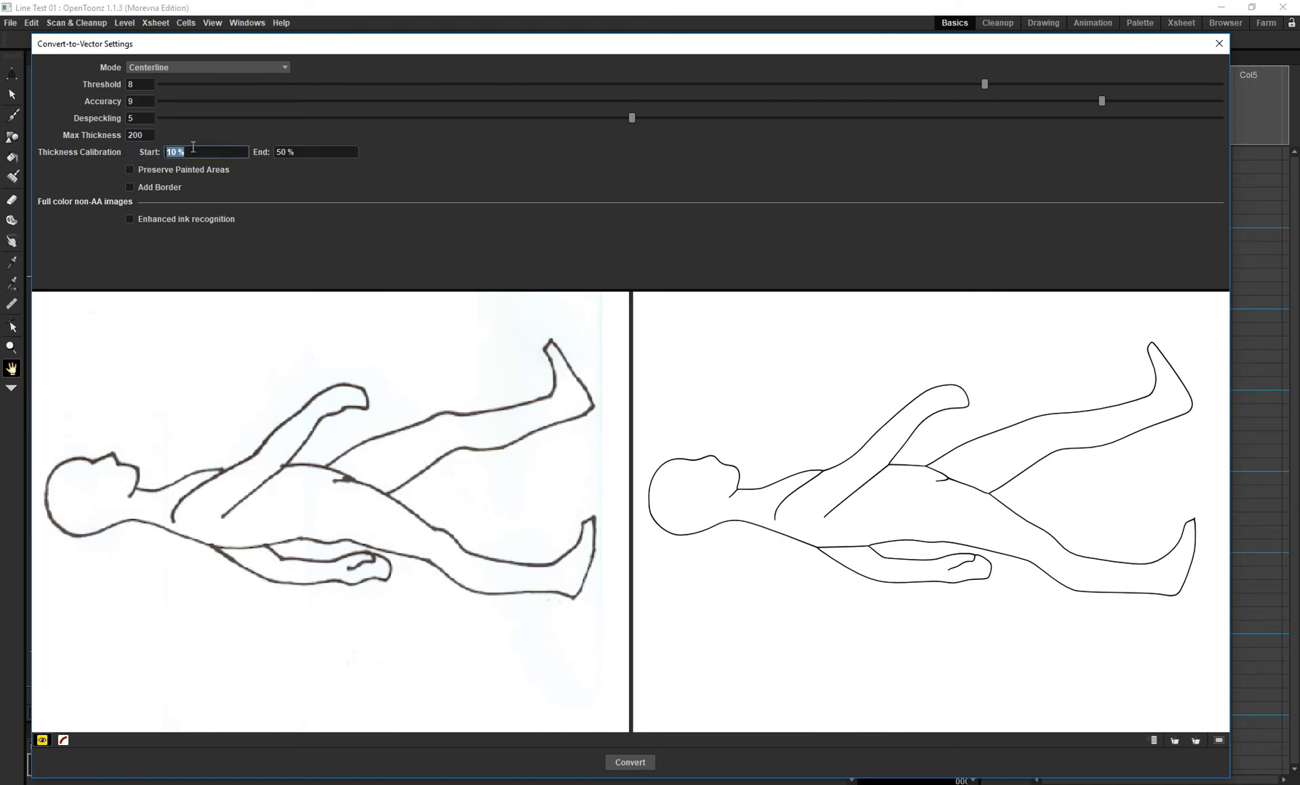
{"action": "type", "text": "20"}
{"action": "key", "text": "Return"}
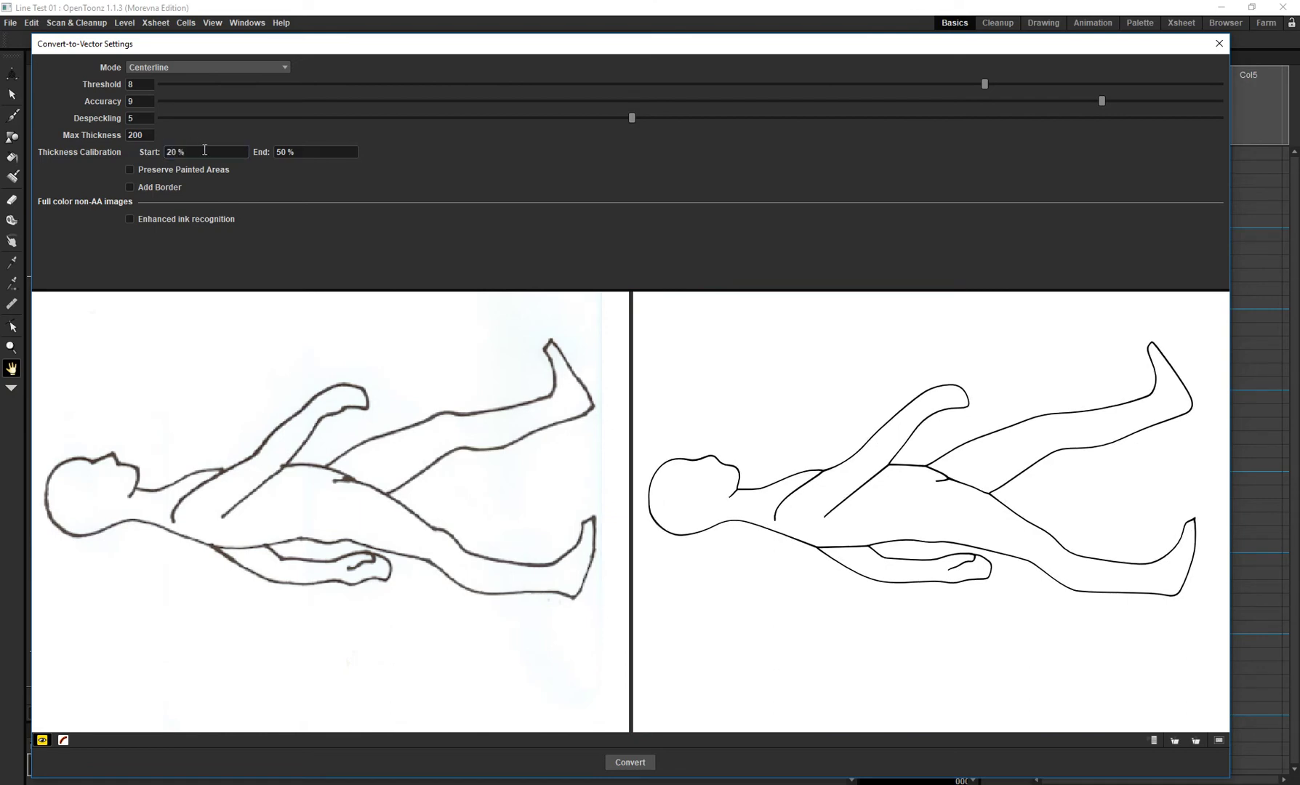
{"action": "left_click_drag", "start_coordinate": [204, 150], "coordinate": [106, 152]}
{"action": "type", "text": "30"}
{"action": "key", "text": "Escape"}
{"action": "left_click", "coordinate": [302, 153]}
{"action": "type", "text": "60"}
{"action": "key", "text": "Tab"}
{"action": "left_click", "coordinate": [203, 152]}
{"action": "type", "text": "30"}
{"action": "key", "text": "Return"}
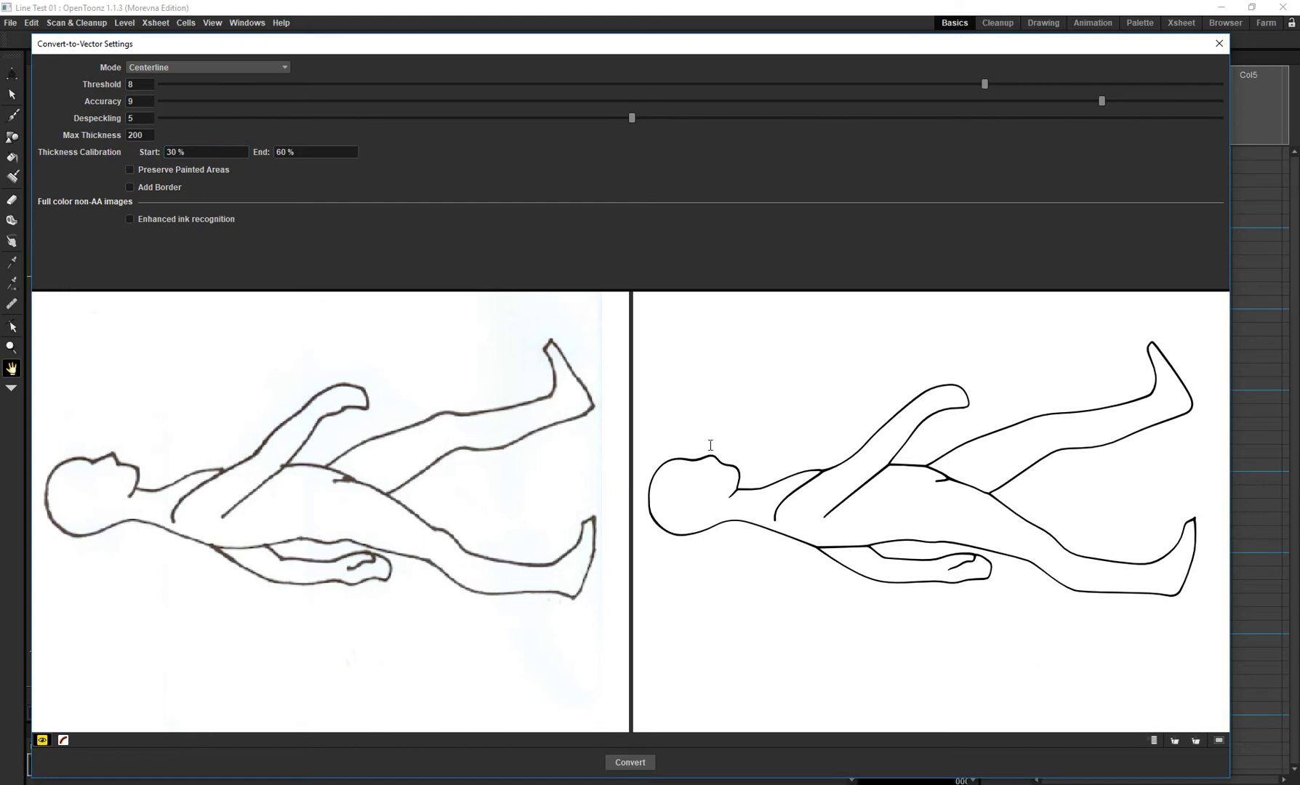
- Compare the preview's lines with the scan, try Threshold values of 6, 5 and 2, and return it to 8
{"action": "scroll", "coordinate": [783, 565], "scroll_direction": "up", "scroll_amount": 5}
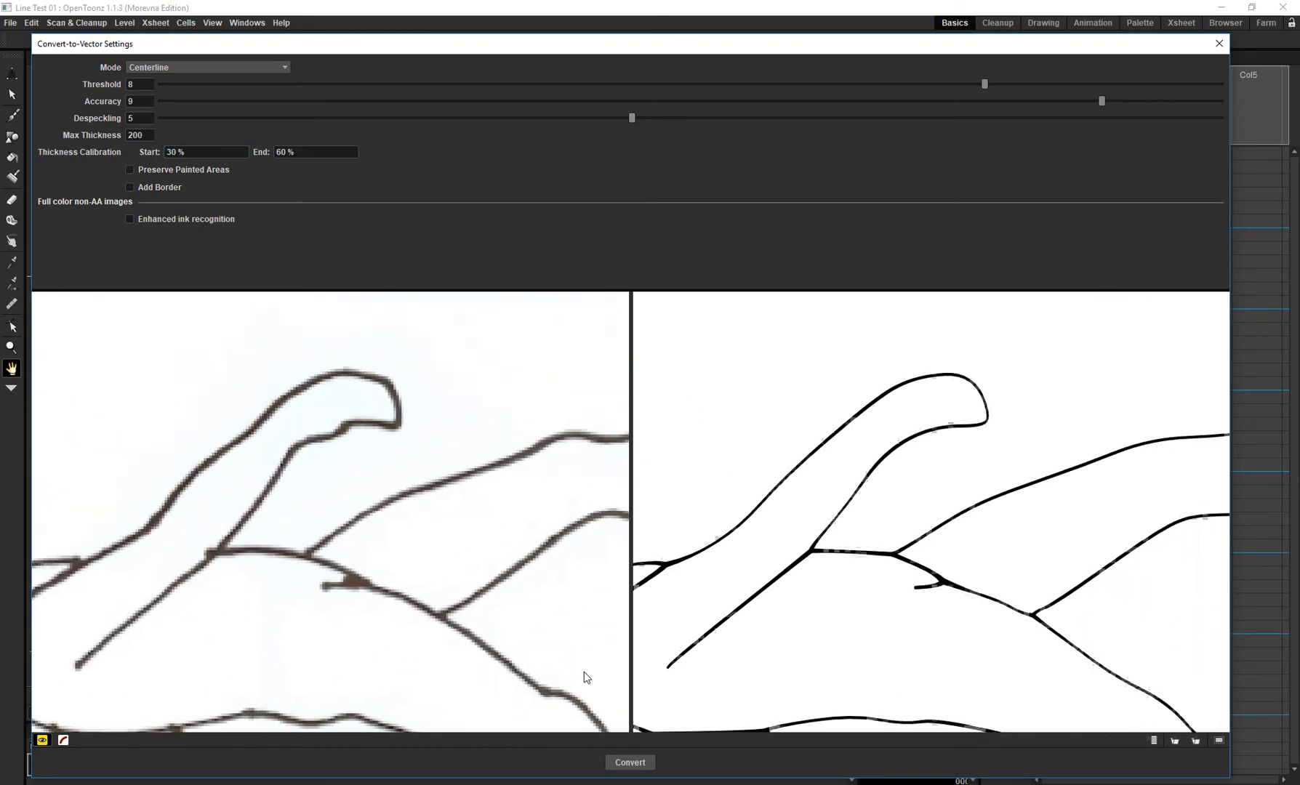
{"action": "scroll", "coordinate": [587, 678], "scroll_direction": "down", "scroll_amount": 4}
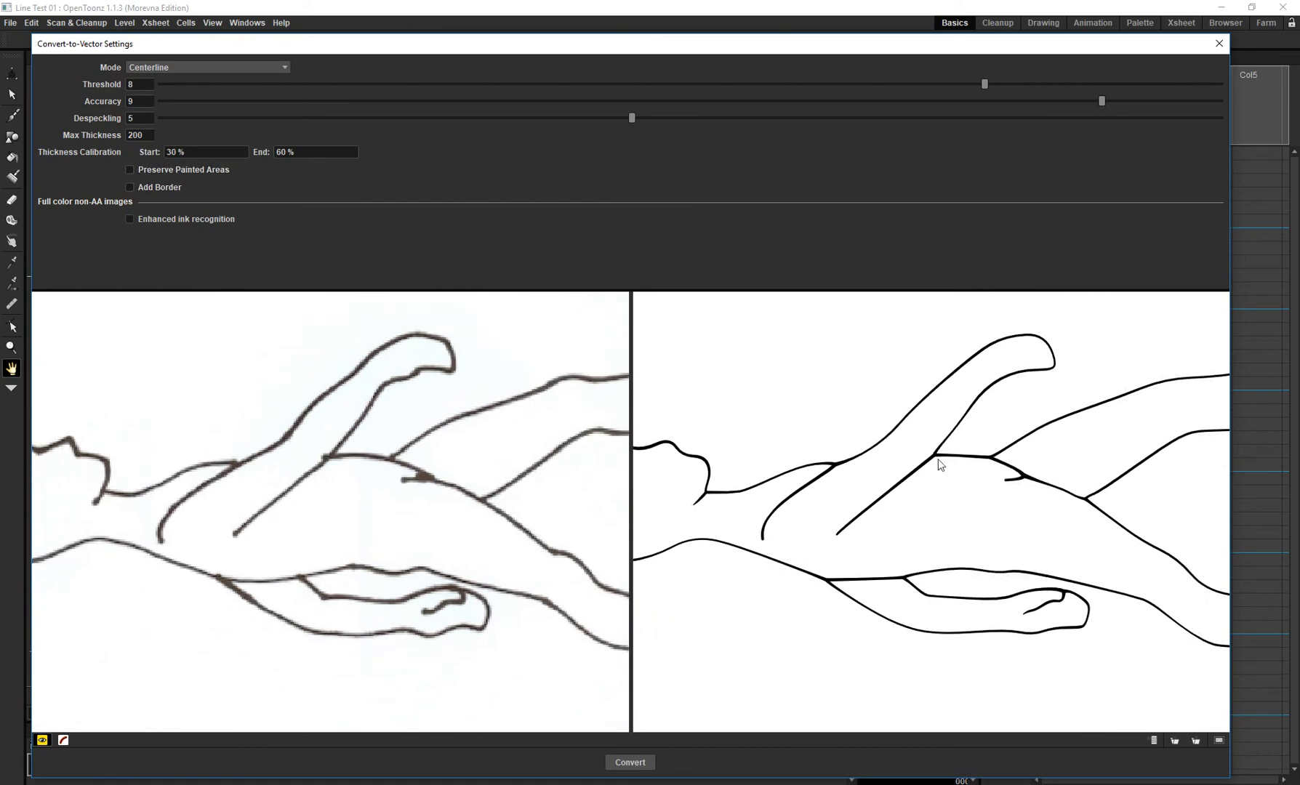
{"action": "scroll", "coordinate": [943, 462], "scroll_direction": "down", "scroll_amount": 4}
{"action": "left_click_drag", "start_coordinate": [943, 460], "coordinate": [876, 520]}
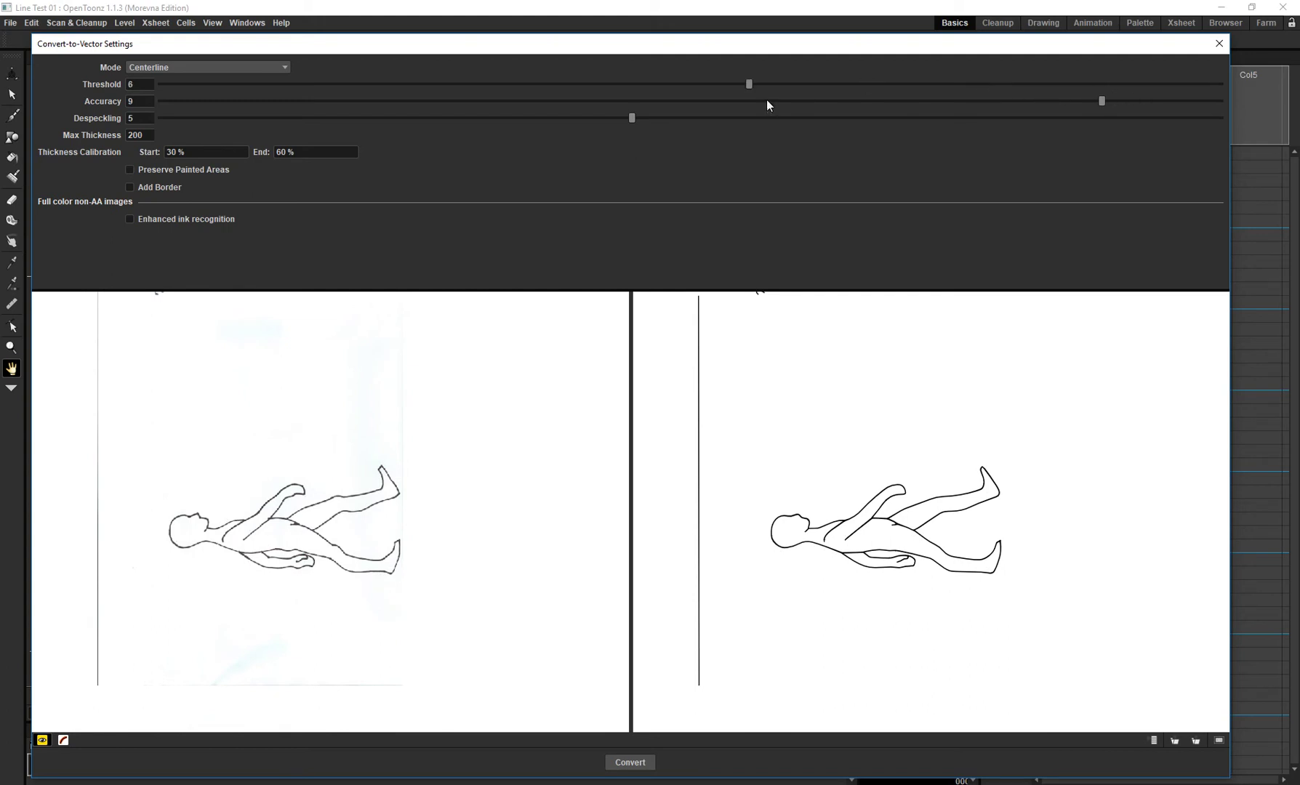
{"action": "left_click", "coordinate": [480, 84]}
{"action": "left_click_drag", "start_coordinate": [512, 84], "coordinate": [605, 105]}
{"action": "scroll", "coordinate": [873, 574], "scroll_direction": "up", "scroll_amount": 3}
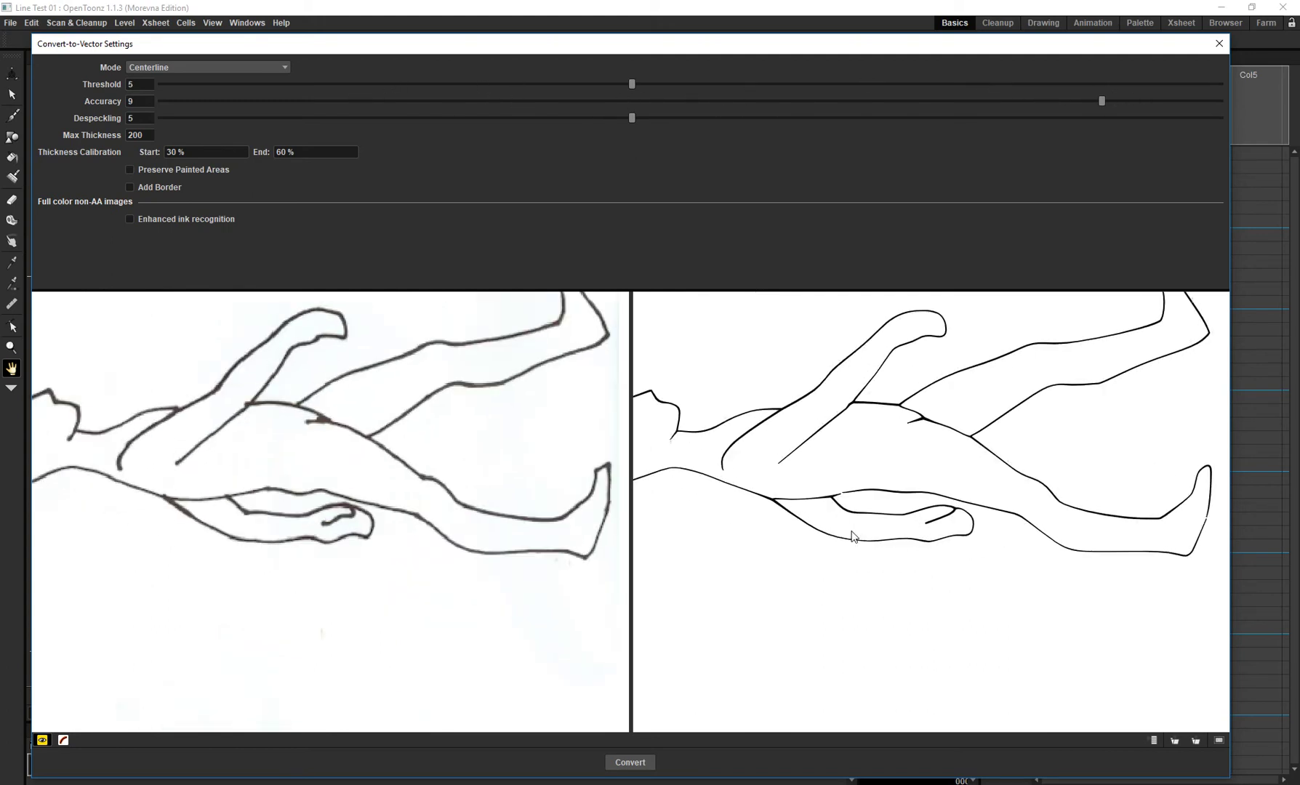
{"action": "scroll", "coordinate": [825, 487], "scroll_direction": "down", "scroll_amount": 1}
{"action": "scroll", "coordinate": [847, 502], "scroll_direction": "up", "scroll_amount": 2}
{"action": "scroll", "coordinate": [858, 501], "scroll_direction": "down", "scroll_amount": 2}
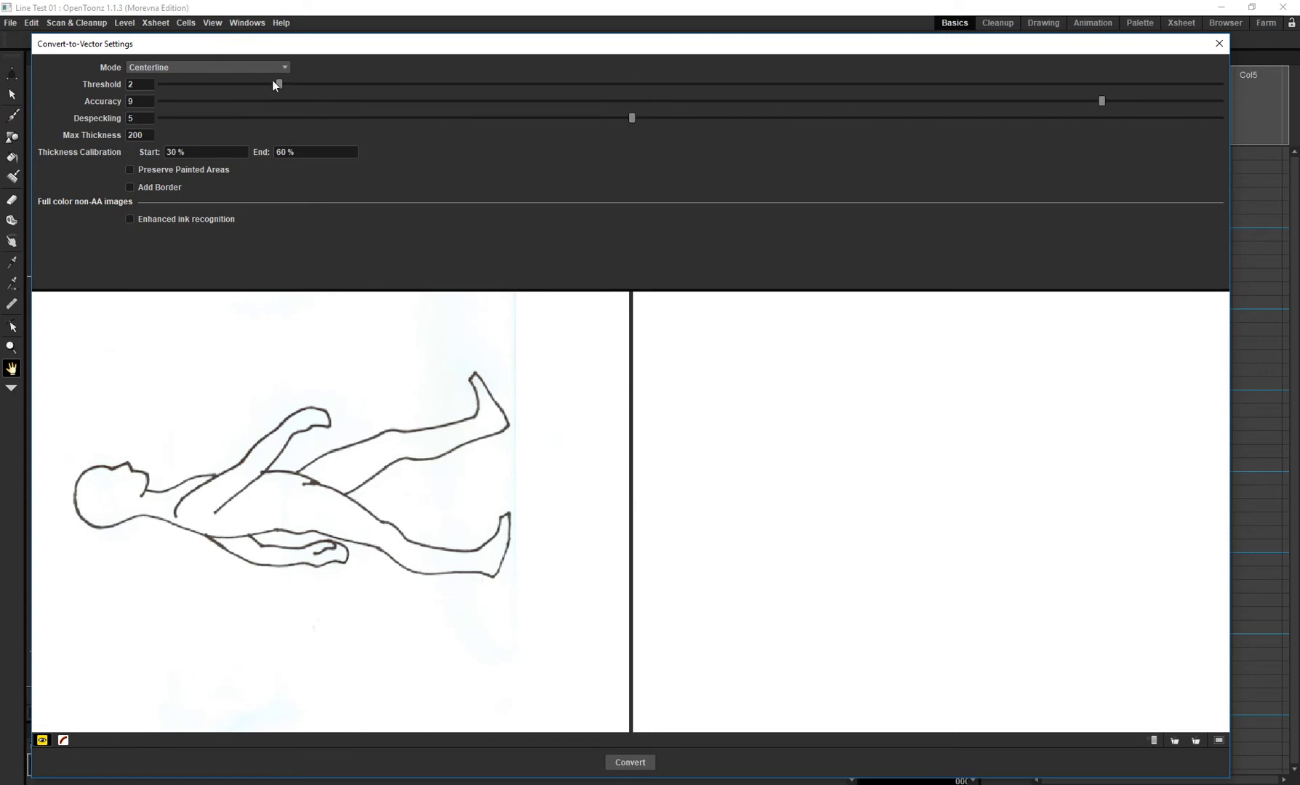
{"action": "left_click_drag", "start_coordinate": [396, 84], "coordinate": [474, 89]}
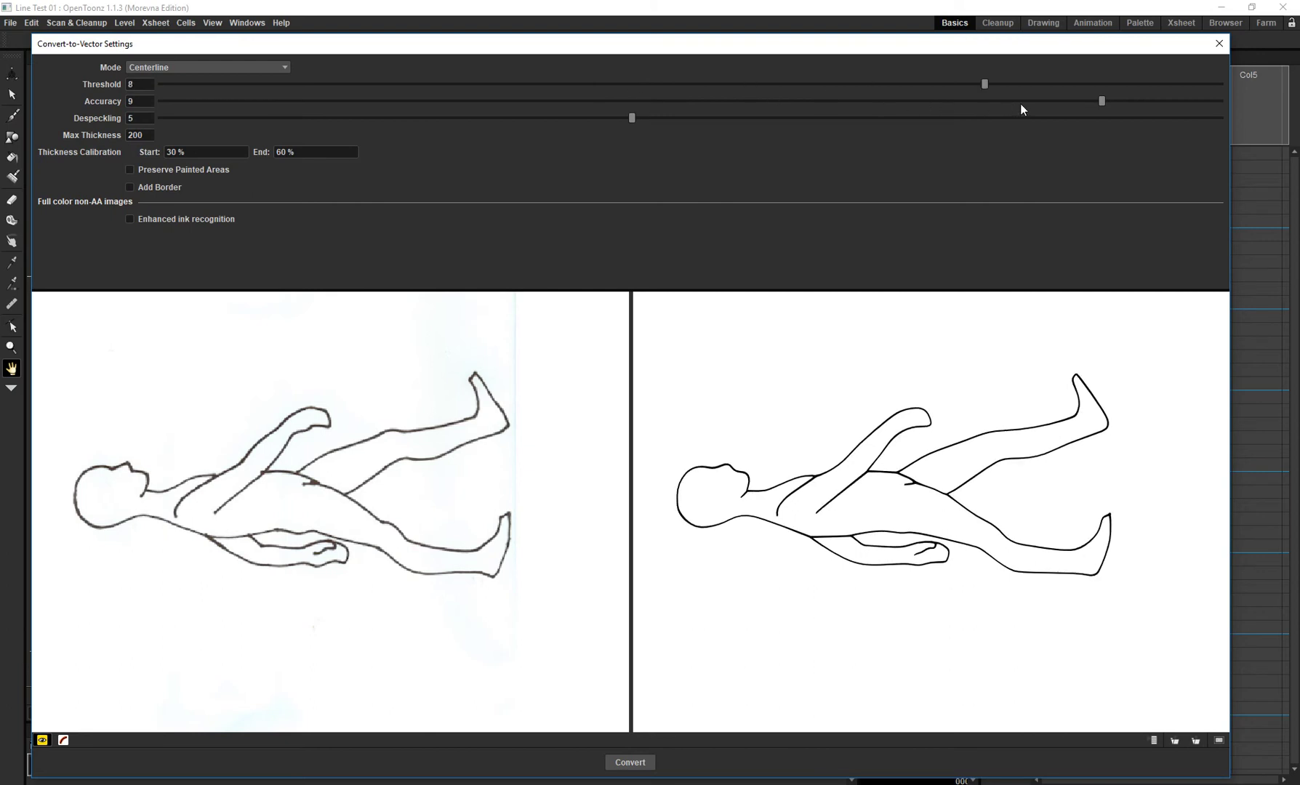
- Test low Accuracy values against the figure in the vector preview, and set Accuracy to 10
{"action": "scroll", "coordinate": [932, 498], "scroll_direction": "down", "scroll_amount": 3}
{"action": "scroll", "coordinate": [836, 406], "scroll_direction": "up", "scroll_amount": 1}
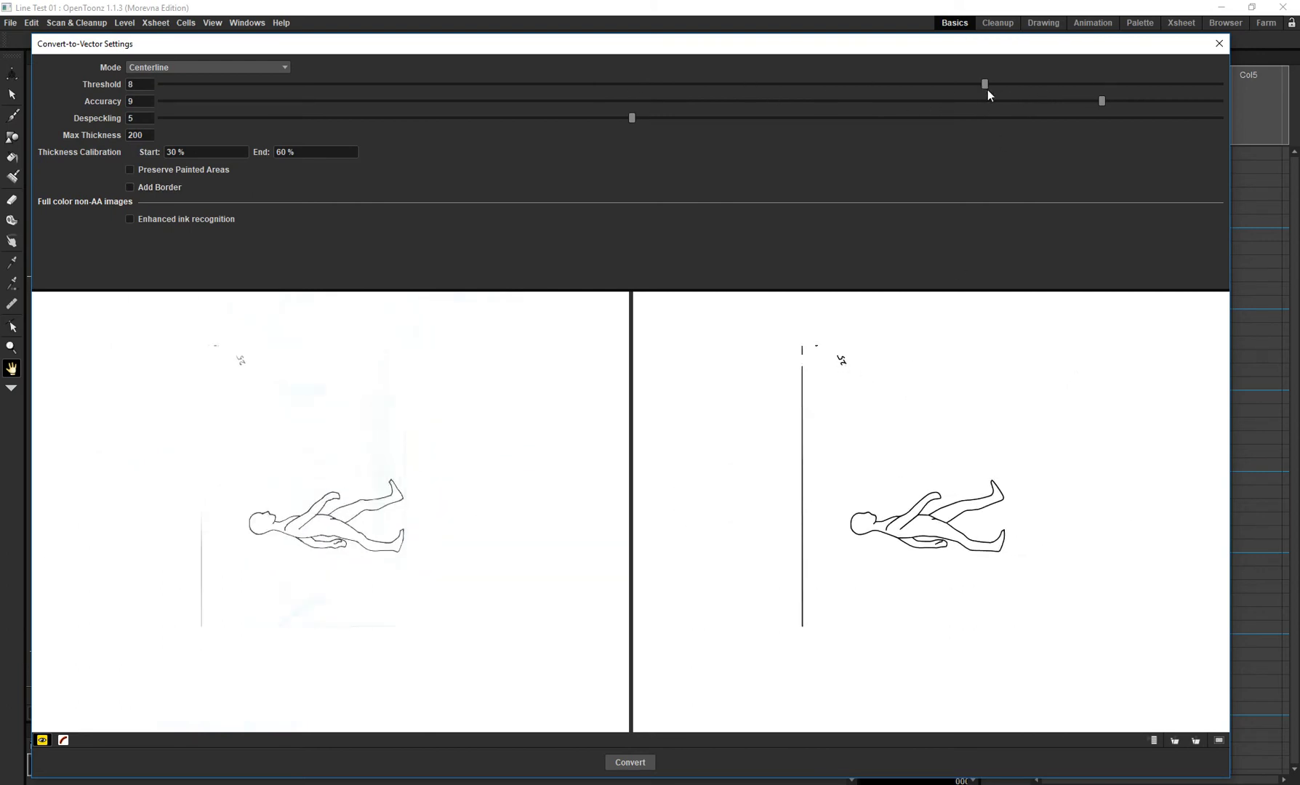
{"action": "scroll", "coordinate": [771, 535], "scroll_direction": "up", "scroll_amount": 4}
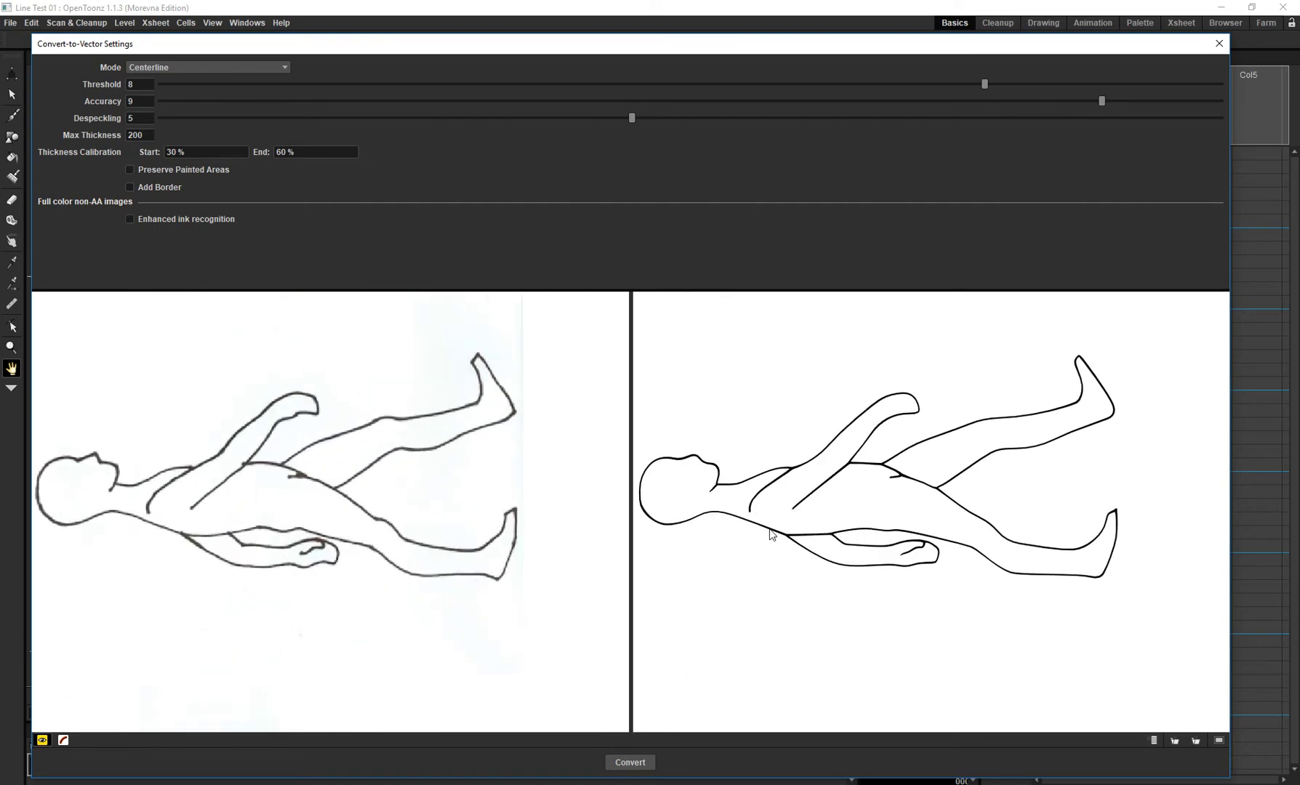
{"action": "left_click_drag", "start_coordinate": [770, 534], "coordinate": [793, 521]}
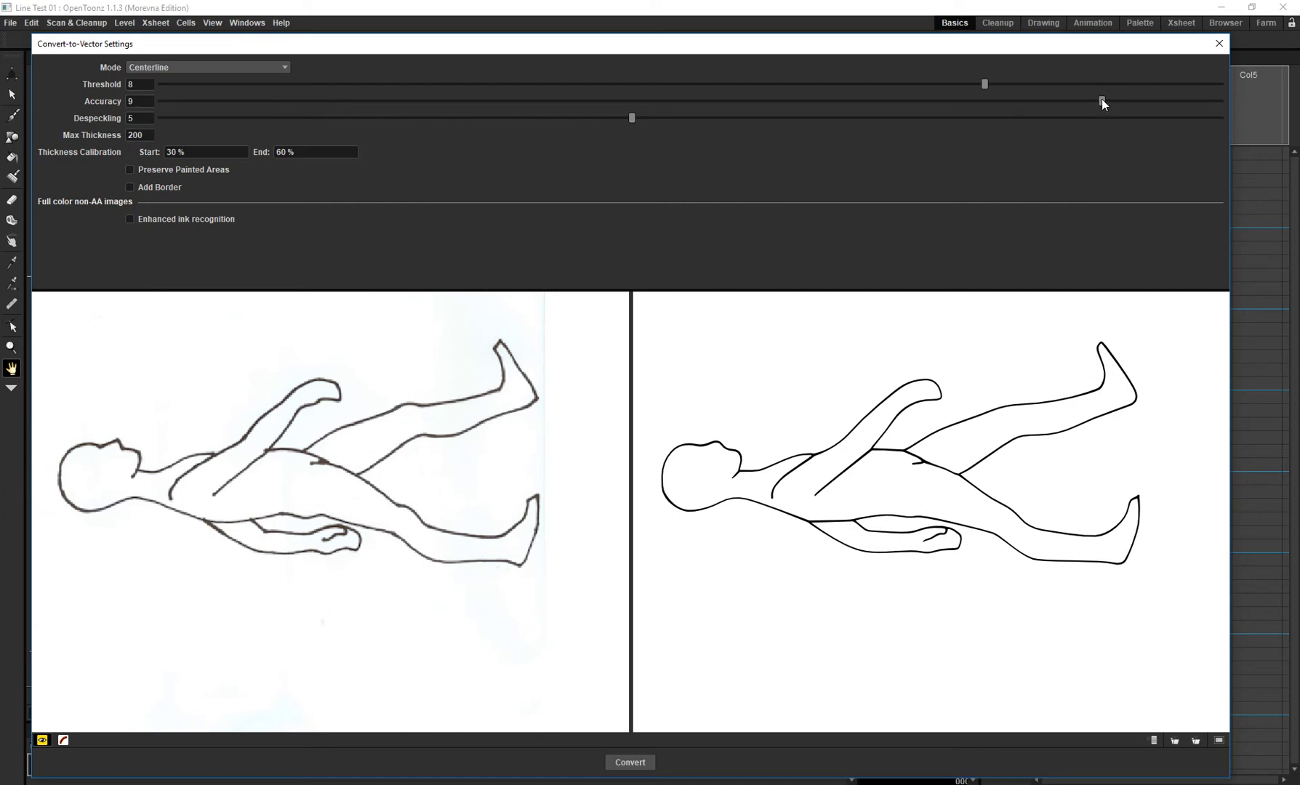
{"action": "left_click_drag", "start_coordinate": [1102, 101], "coordinate": [236, 114]}
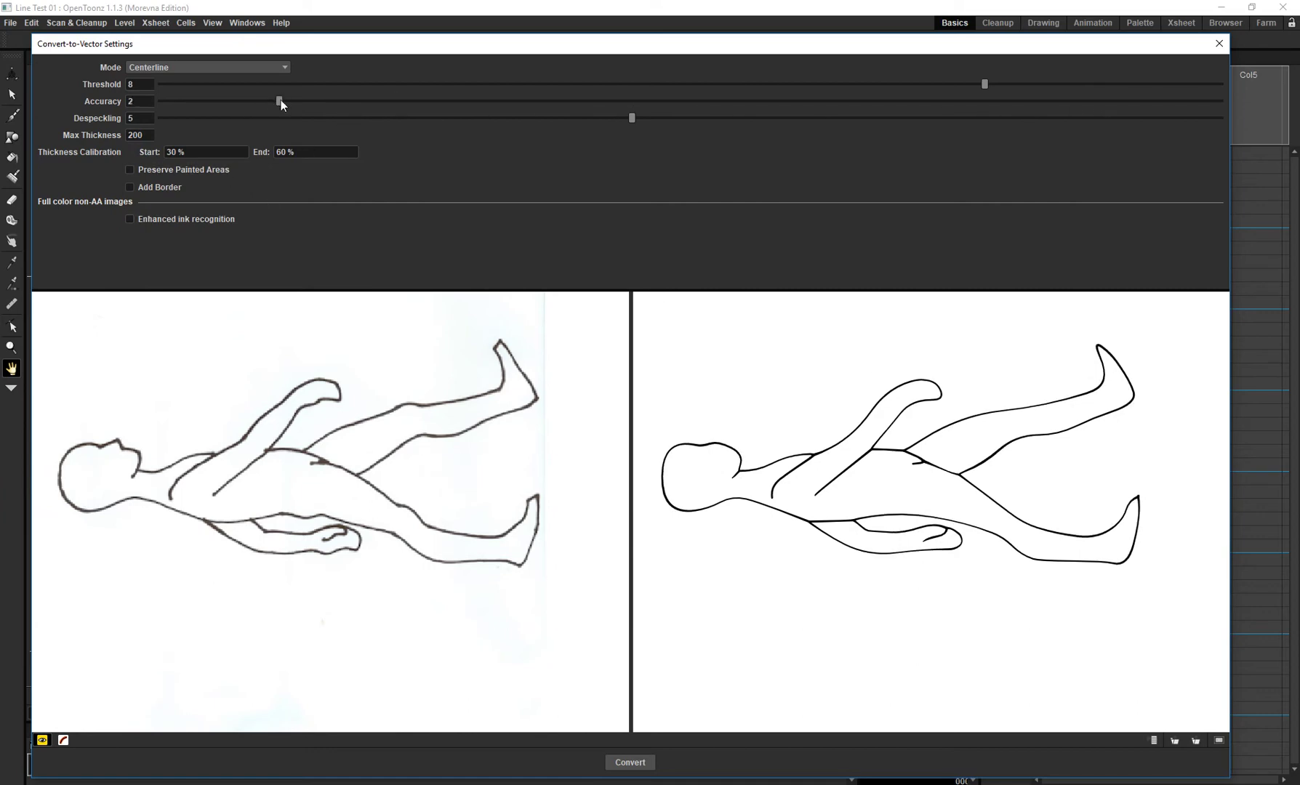
{"action": "left_click", "coordinate": [227, 104]}
{"action": "left_click_drag", "start_coordinate": [161, 99], "coordinate": [1227, 129]}
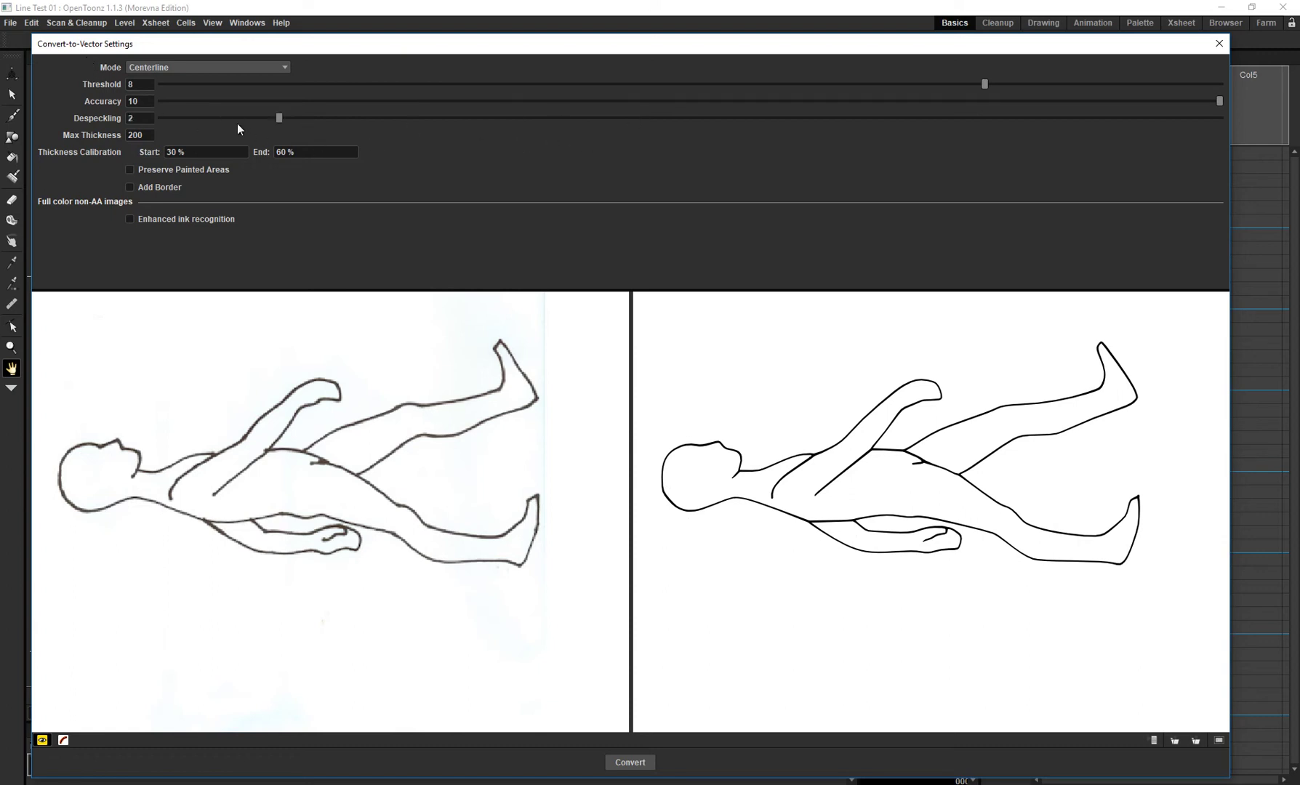
- Try other Despeckling values, return Despeckling to 5, and try to run the vector conversion
{"action": "left_click_drag", "start_coordinate": [237, 124], "coordinate": [1244, 153]}
{"action": "left_click", "coordinate": [143, 189]}
{"action": "left_click", "coordinate": [643, 762]}
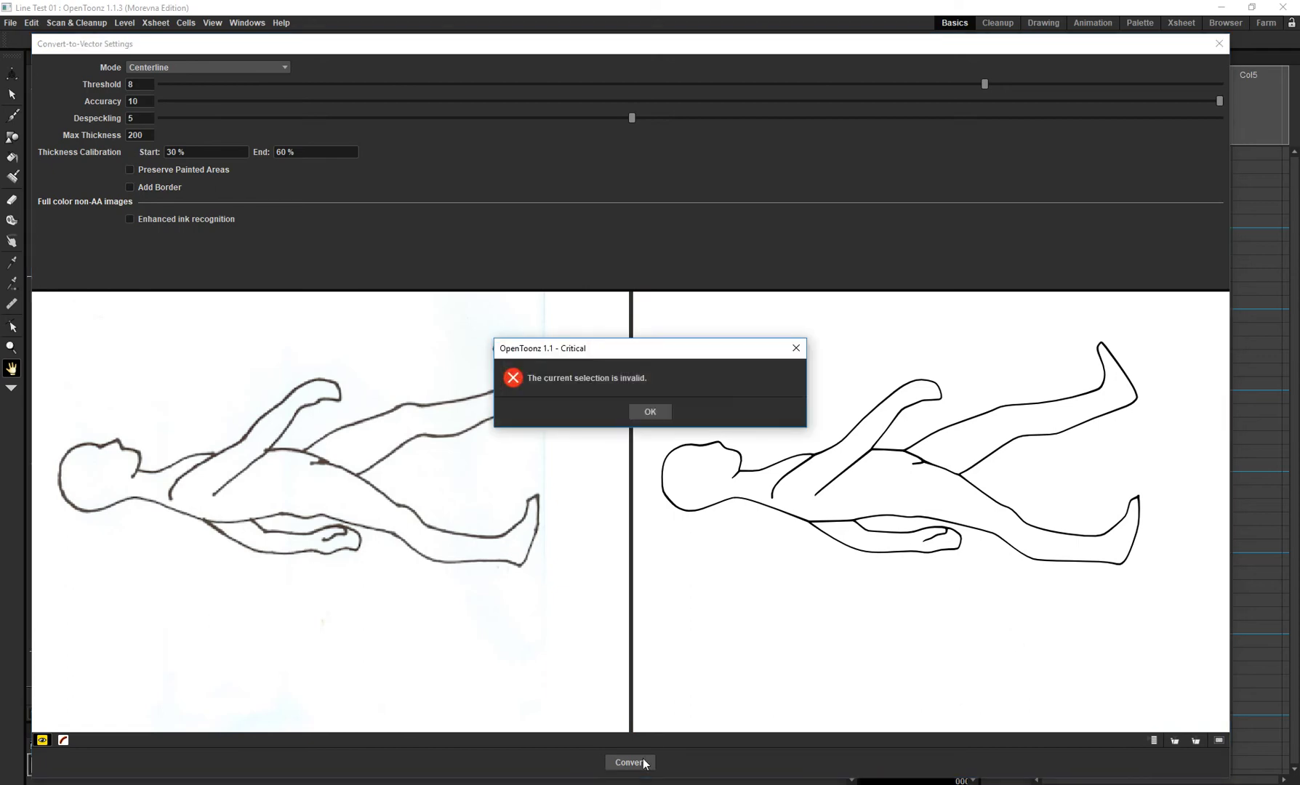
{"action": "left_click", "coordinate": [650, 412]}
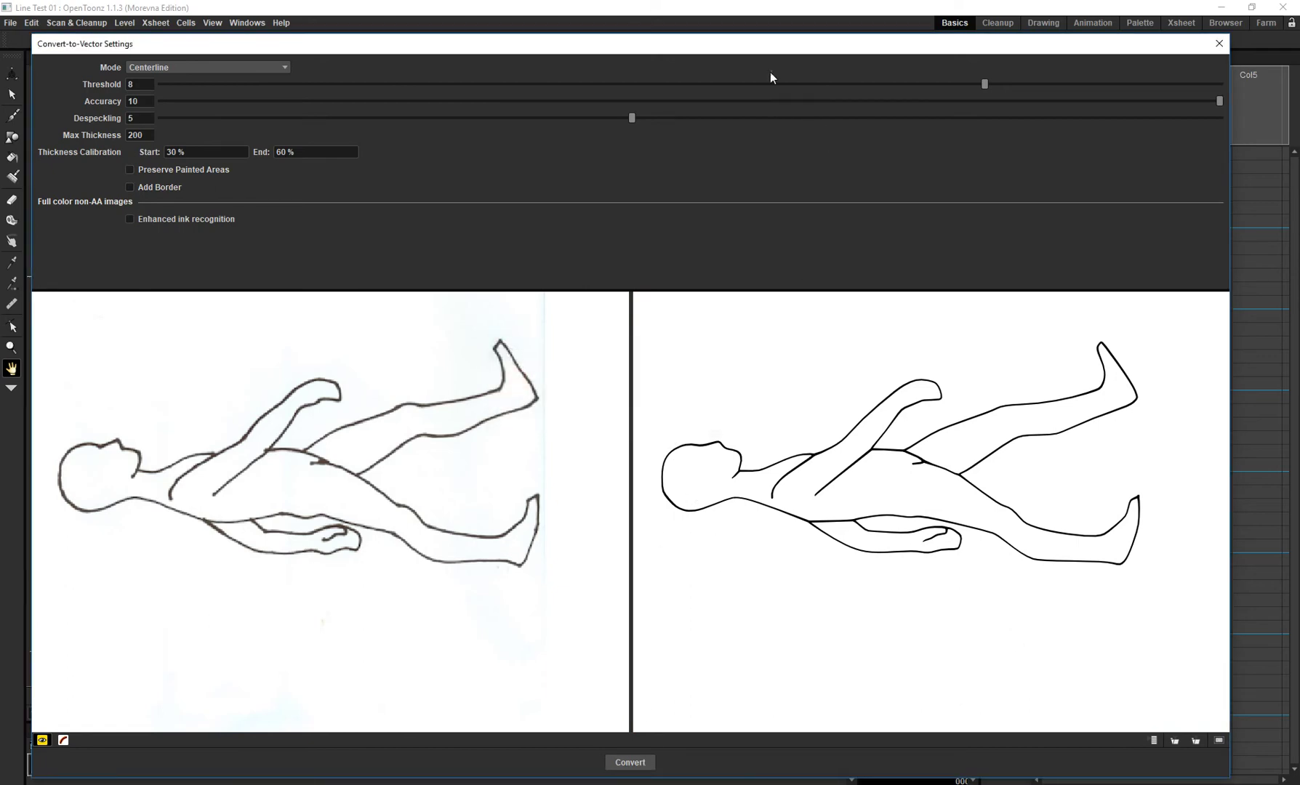
- Select frames 1 to 25 of the scan level in Col1 and convert them to vectors
{"action": "left_click_drag", "start_coordinate": [762, 55], "coordinate": [320, 131]}
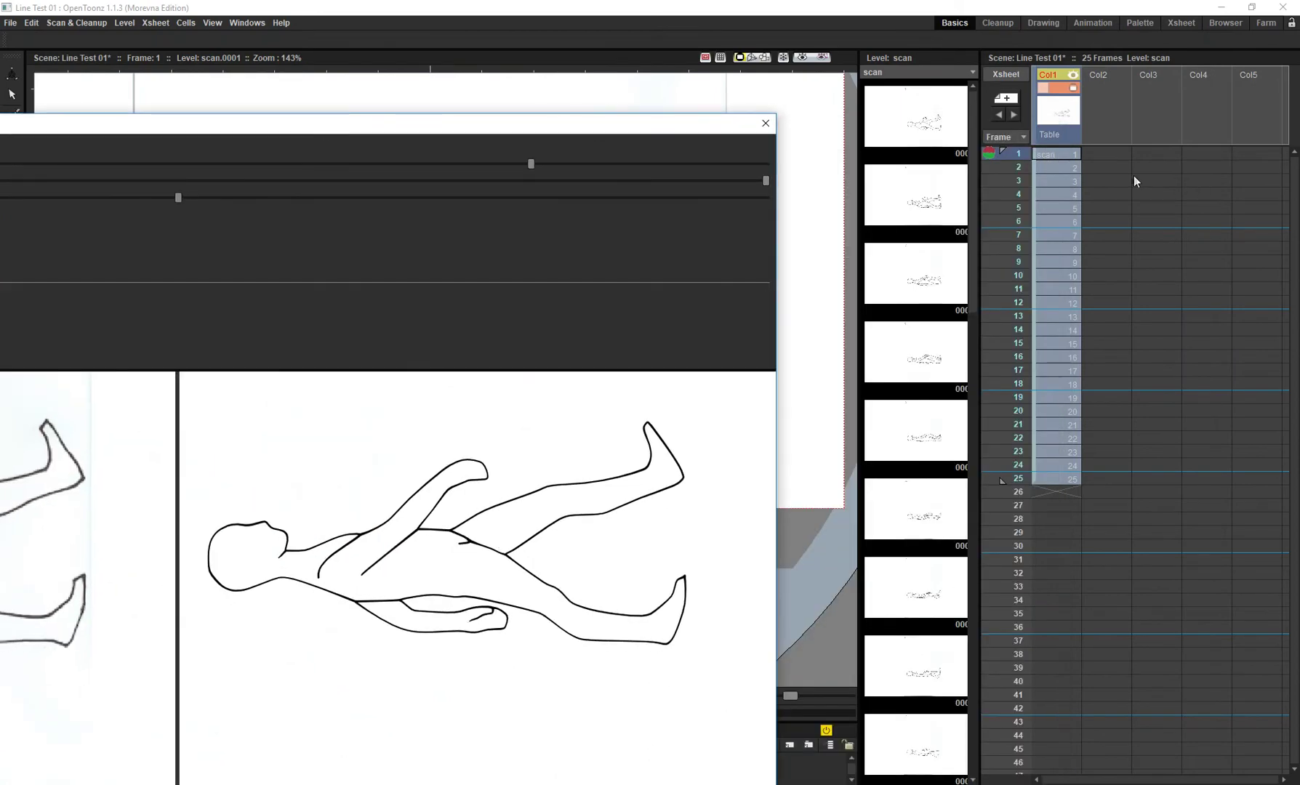
{"action": "left_click", "coordinate": [1111, 155]}
{"action": "left_click", "coordinate": [1053, 154]}
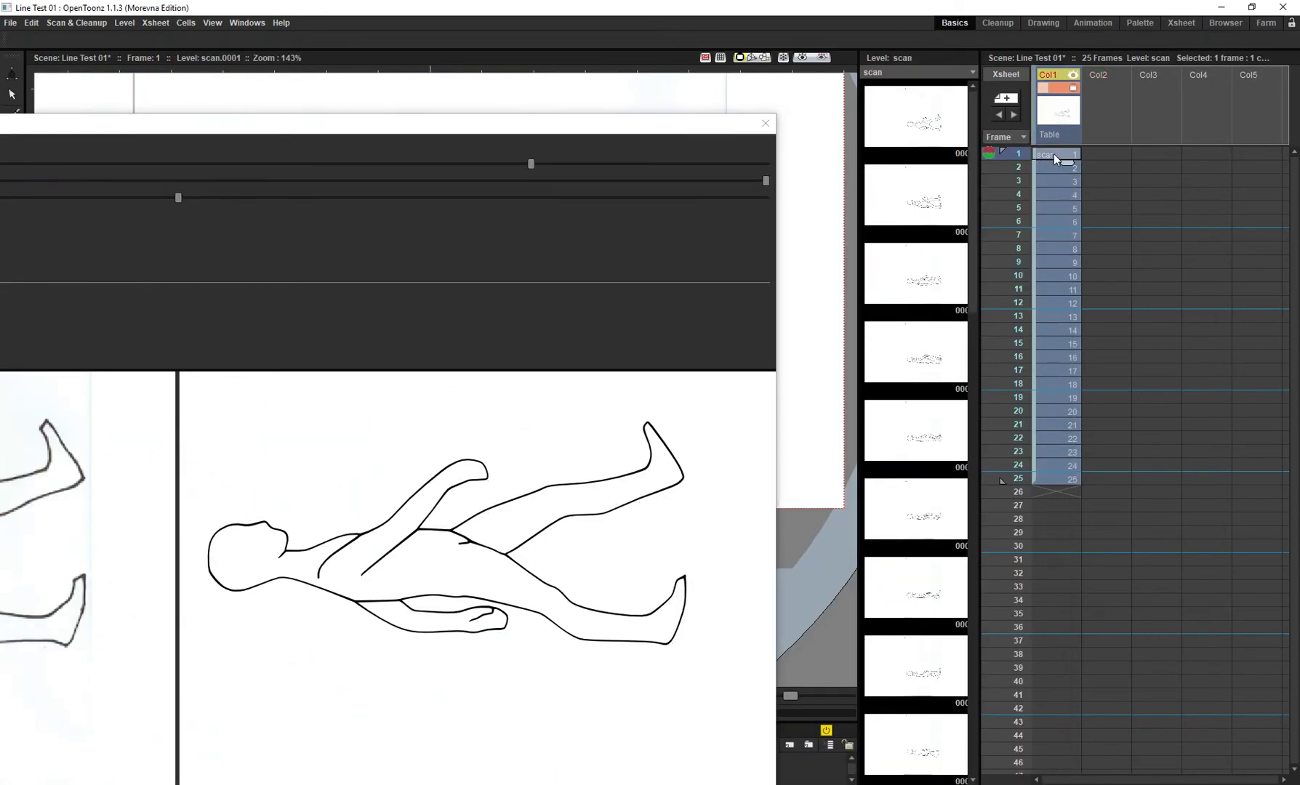
{"action": "left_click", "coordinate": [1051, 481], "text": "shift"}
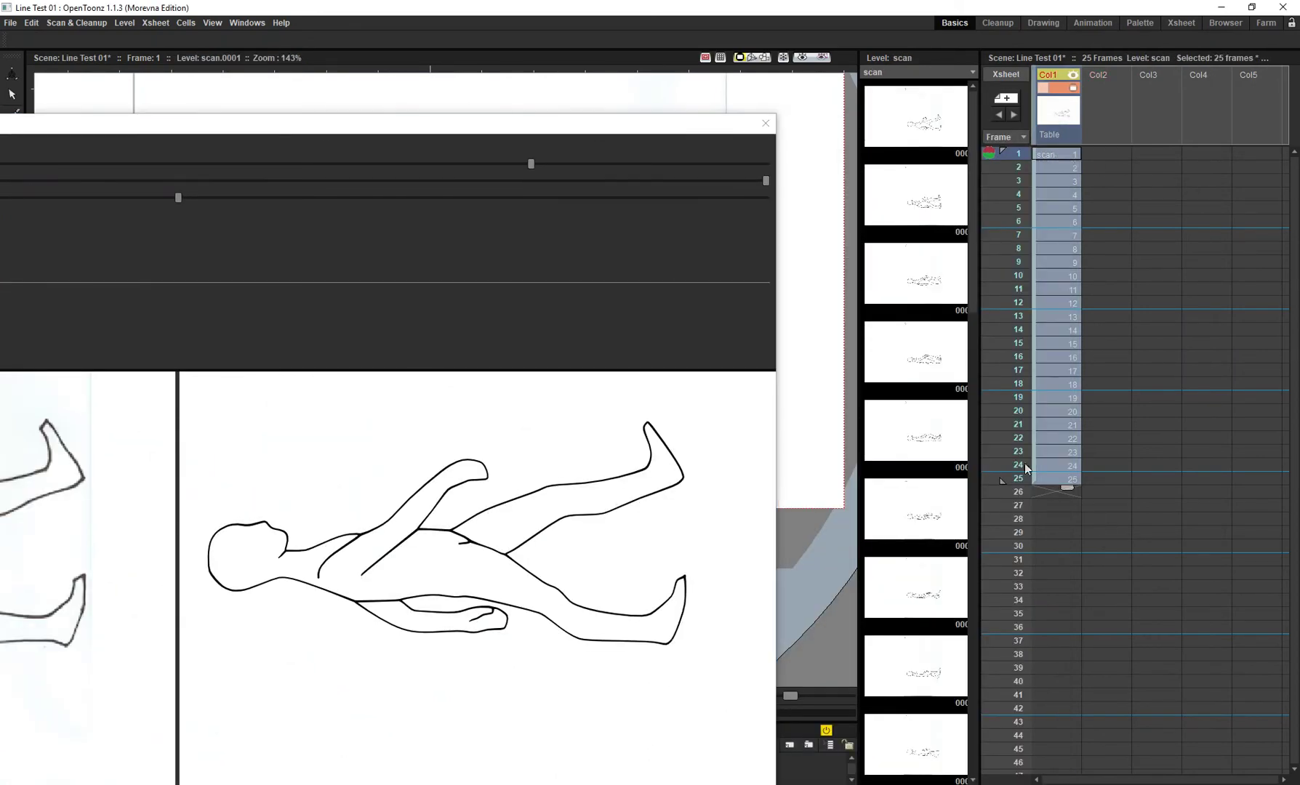
{"action": "left_click_drag", "start_coordinate": [370, 139], "coordinate": [723, 29]}
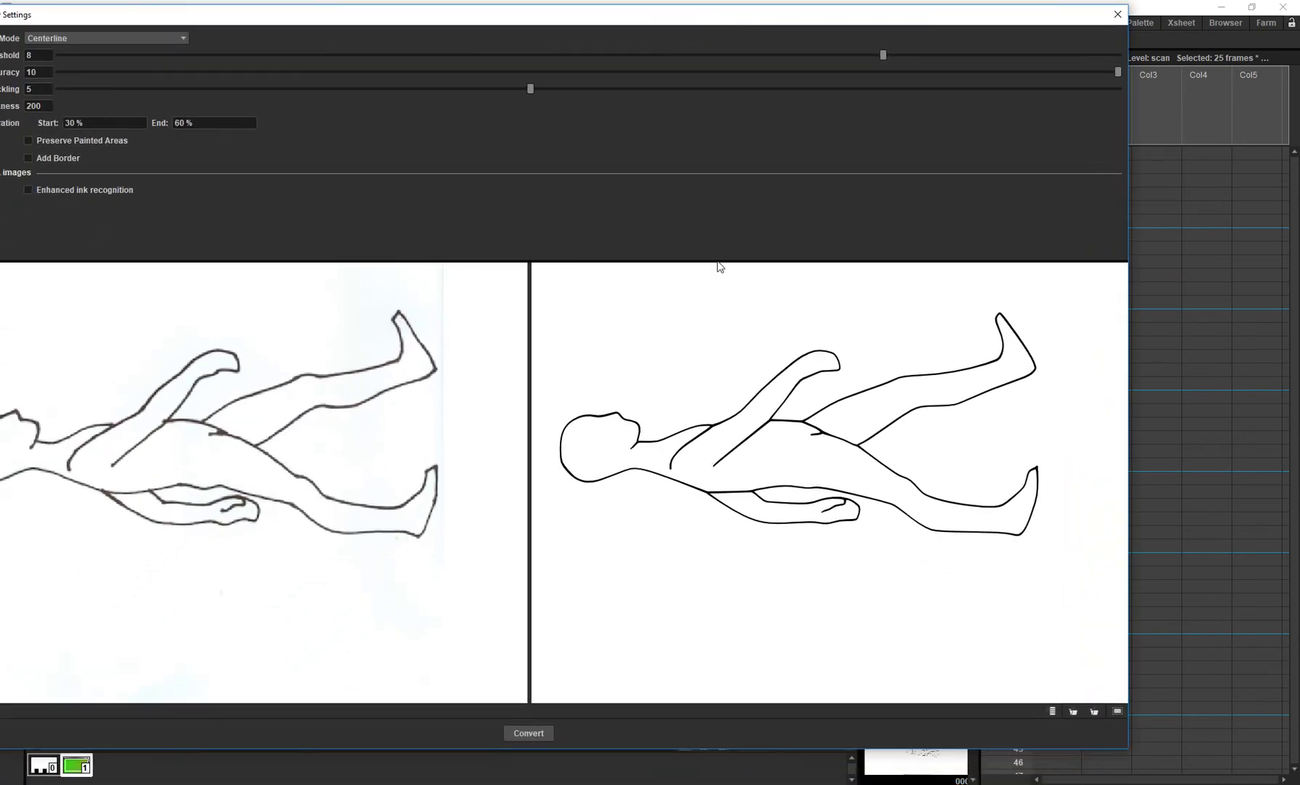
{"action": "left_click", "coordinate": [535, 734]}
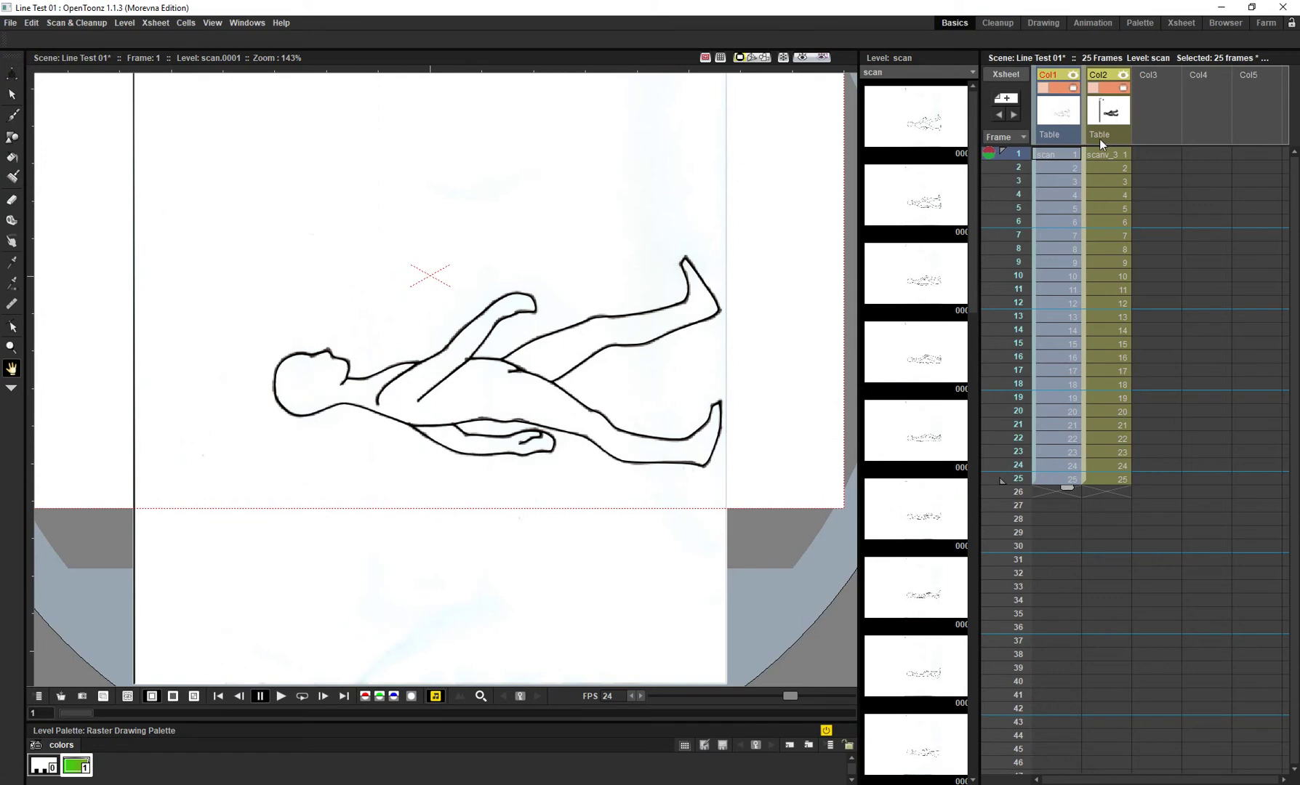
- Hide the original scan column in the Xsheet, select Col2, and check the converted line drawing up close
{"action": "left_click", "coordinate": [1116, 116]}
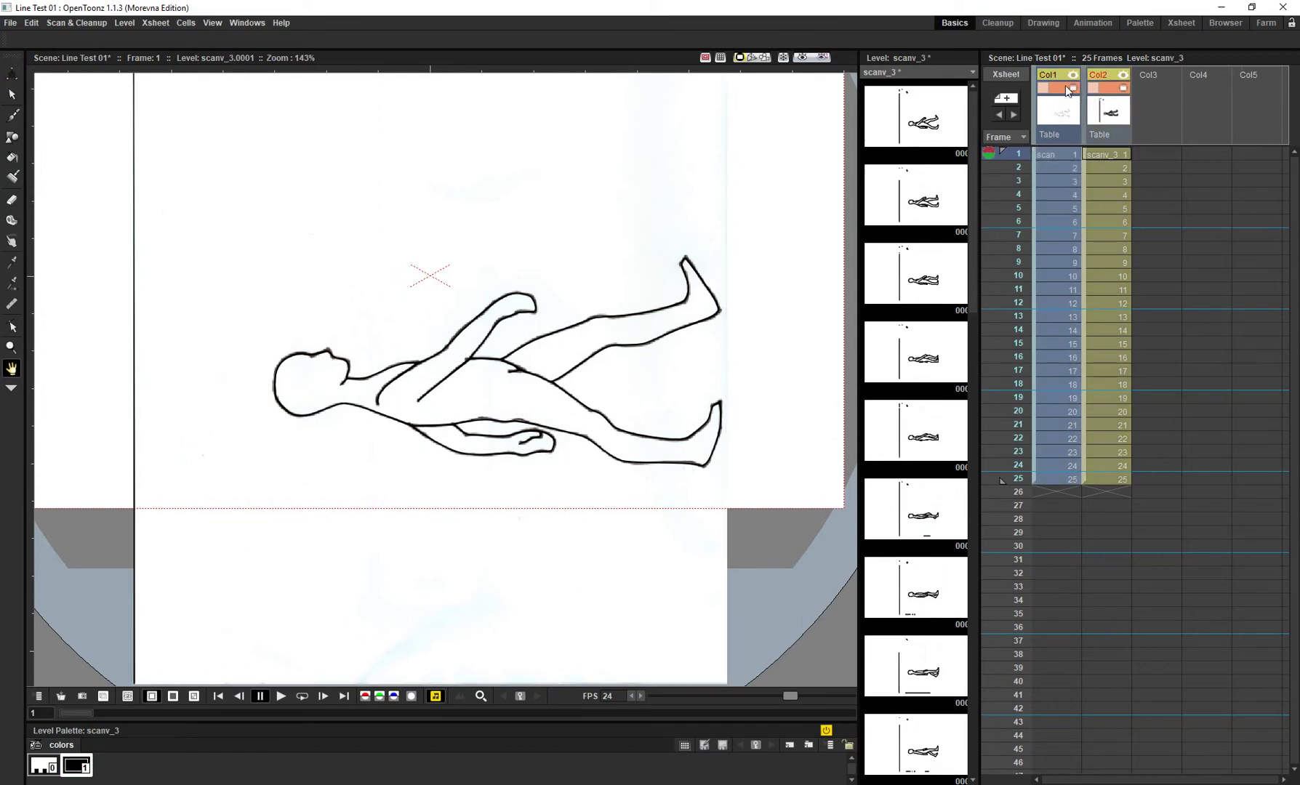
{"action": "left_click", "coordinate": [1067, 88]}
{"action": "left_click", "coordinate": [1067, 75]}
{"action": "left_click", "coordinate": [1099, 102]}
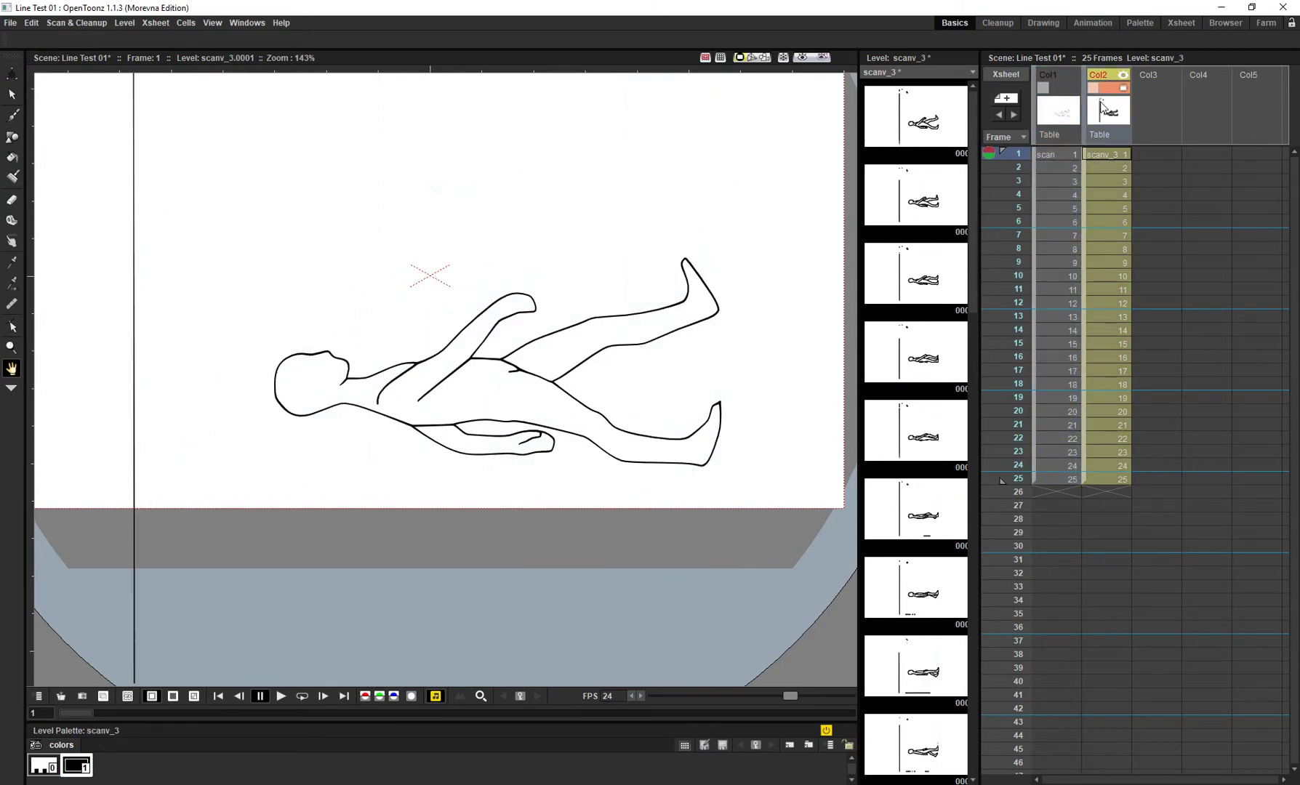
{"action": "scroll", "coordinate": [453, 416], "scroll_direction": "down", "scroll_amount": 4}
{"action": "scroll", "coordinate": [436, 415], "scroll_direction": "up", "scroll_amount": 6}
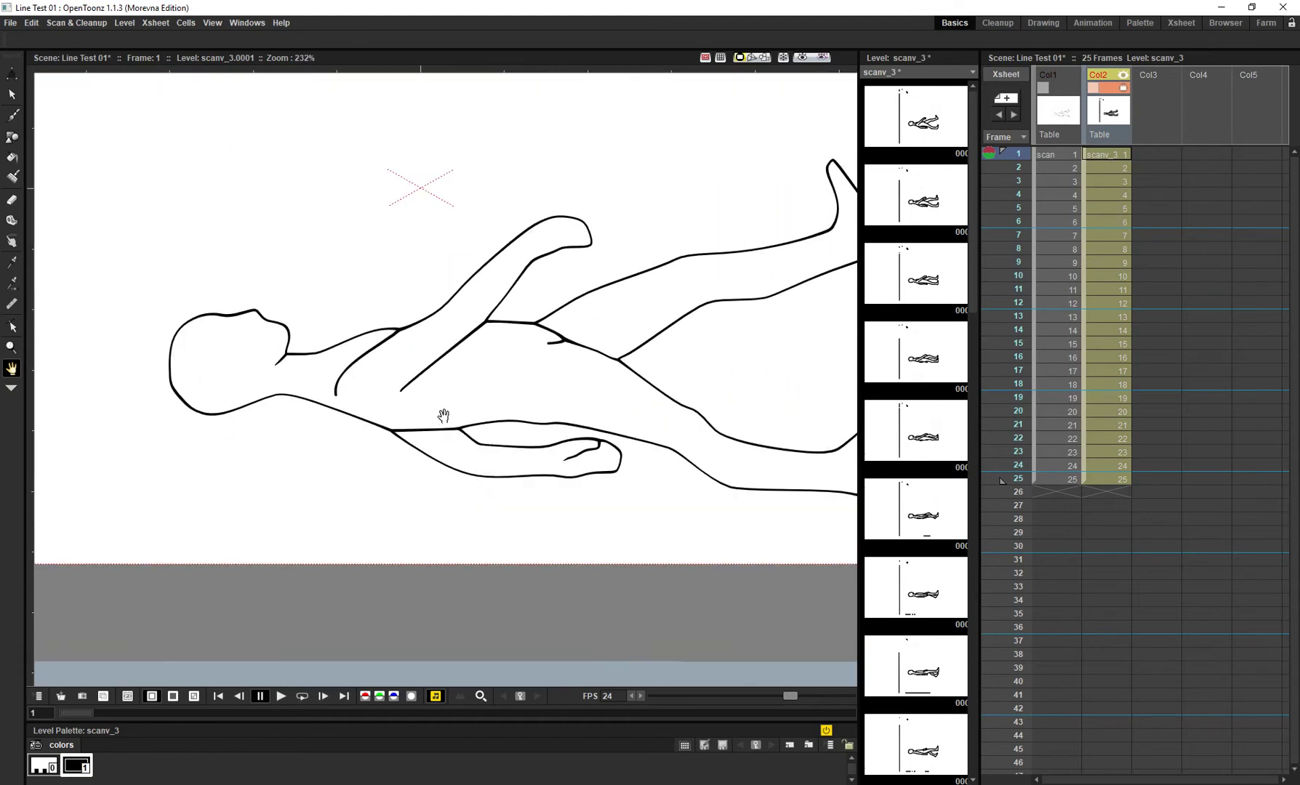
{"action": "scroll", "coordinate": [381, 406], "scroll_direction": "down", "scroll_amount": 6}
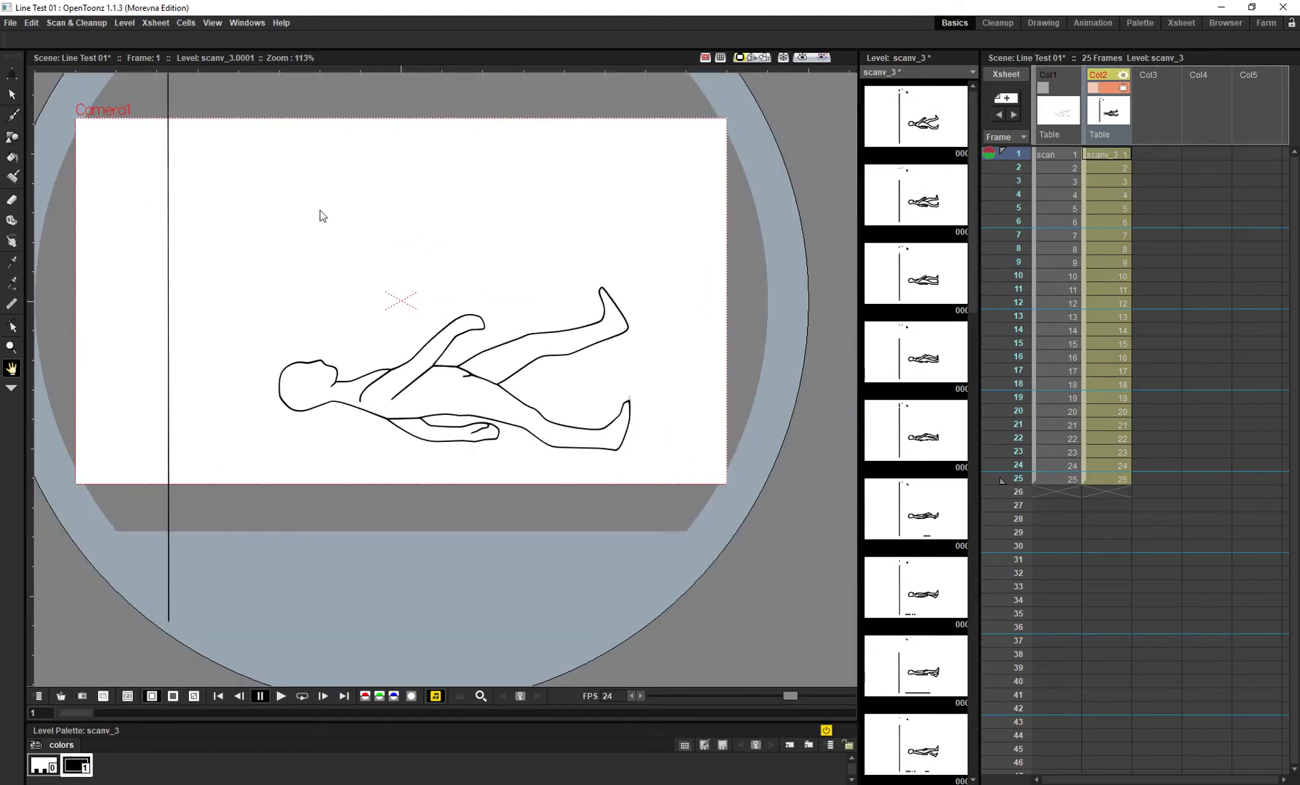
- Set the Rotation of Col2 to -90° so the figure stands upright, after trying 90°
{"action": "left_click", "coordinate": [10, 74]}
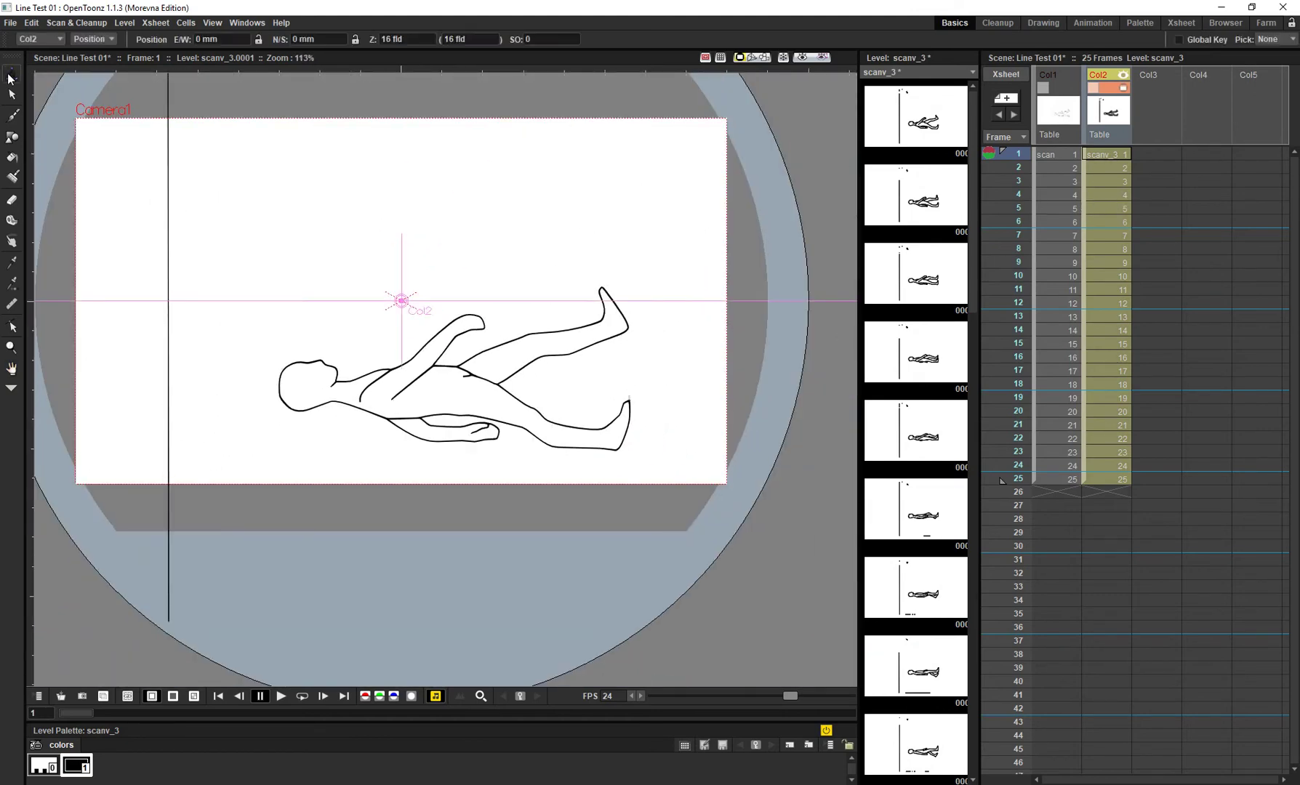
{"action": "left_click", "coordinate": [92, 38]}
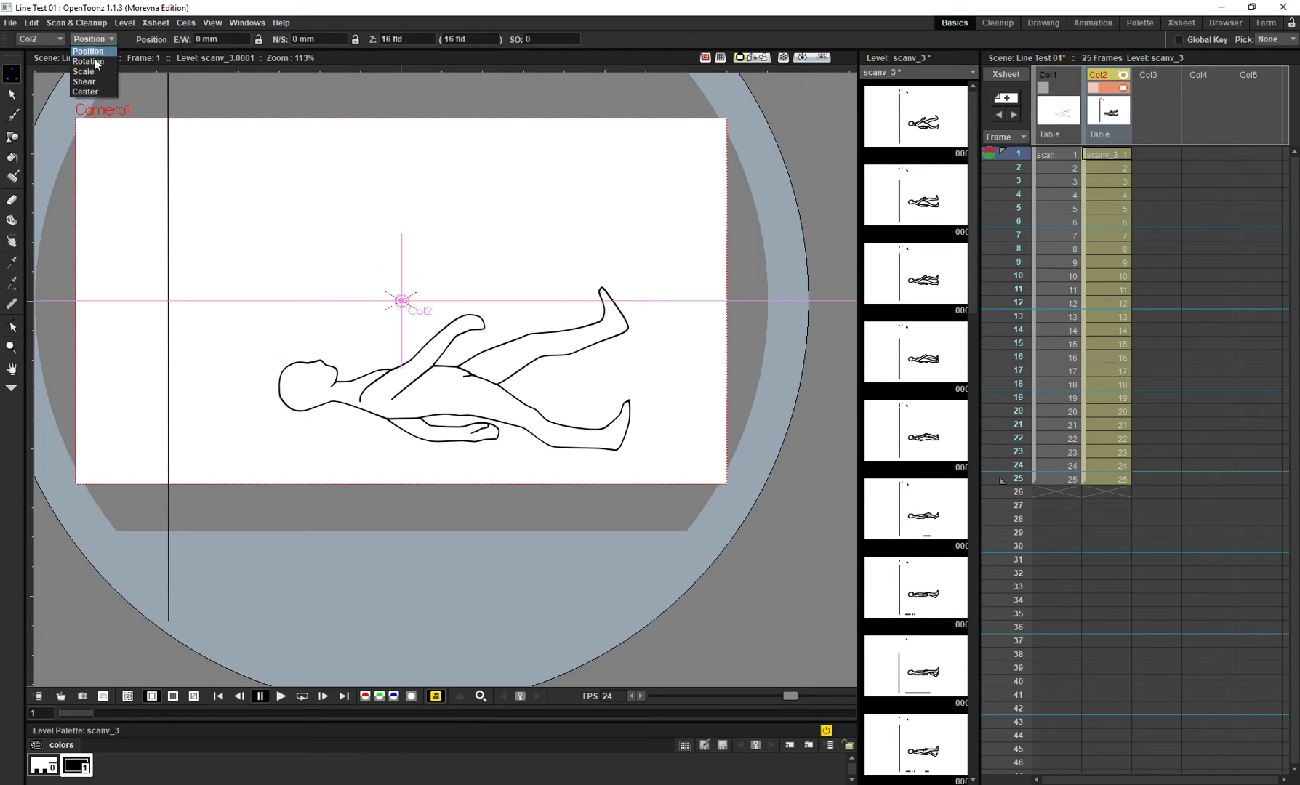
{"action": "left_click", "coordinate": [88, 61]}
{"action": "left_click", "coordinate": [181, 39]}
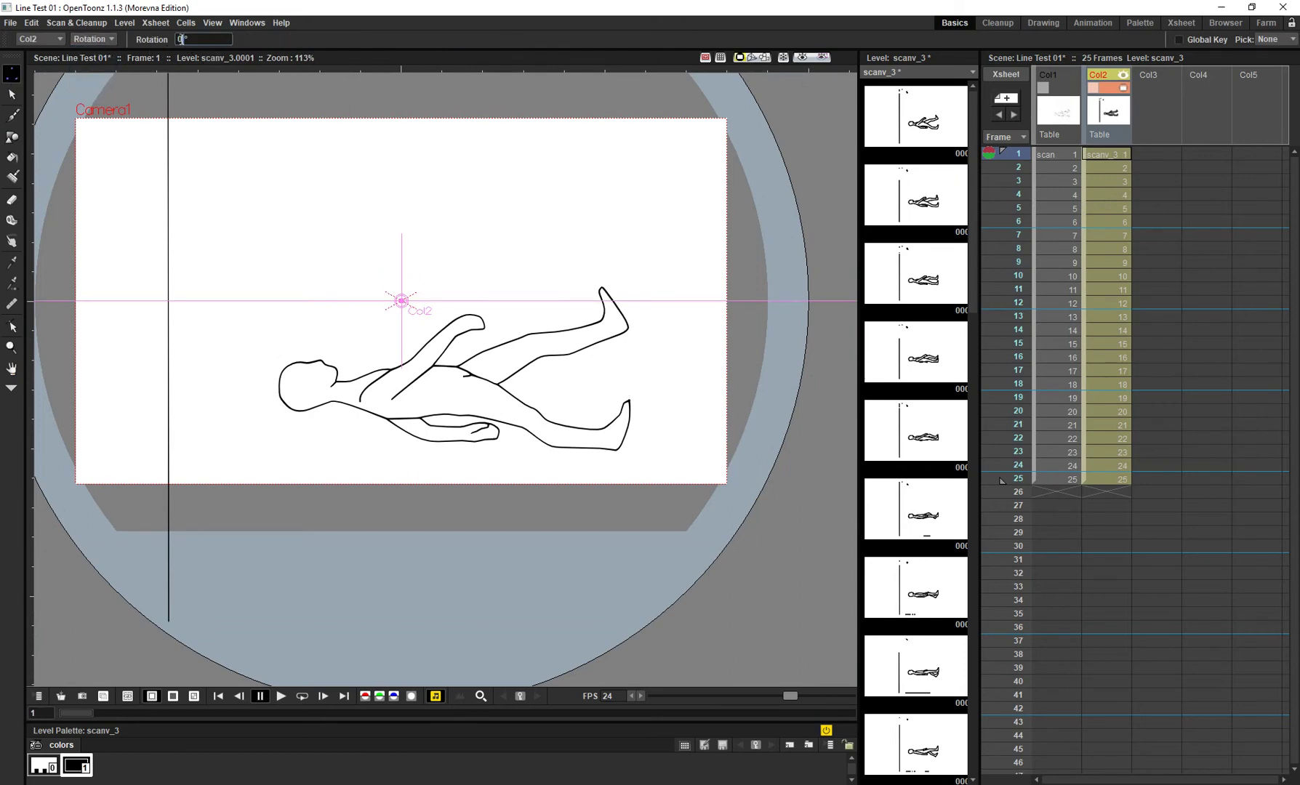
{"action": "type", "text": "90"}
{"action": "key", "text": "Return"}
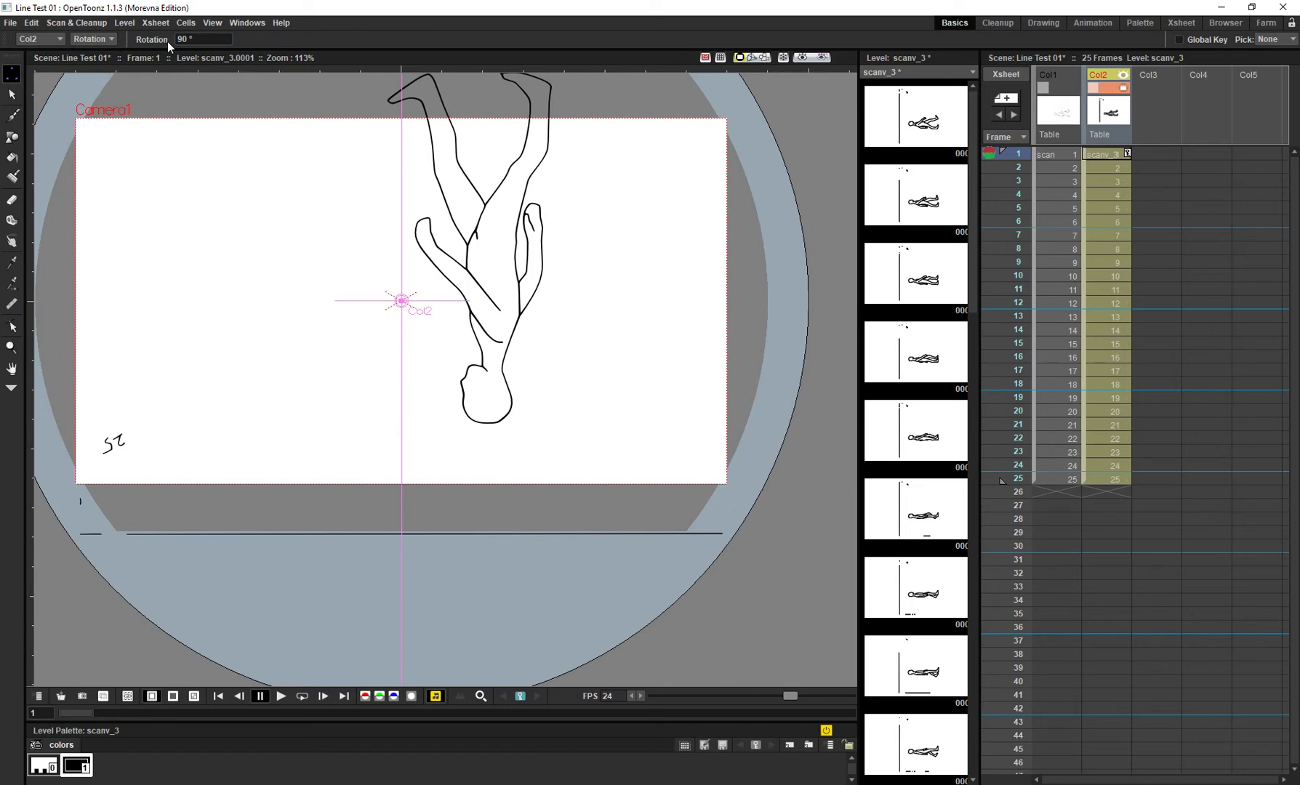
{"action": "left_click", "coordinate": [193, 40]}
{"action": "type", "text": "-90"}
{"action": "key", "text": "Return"}
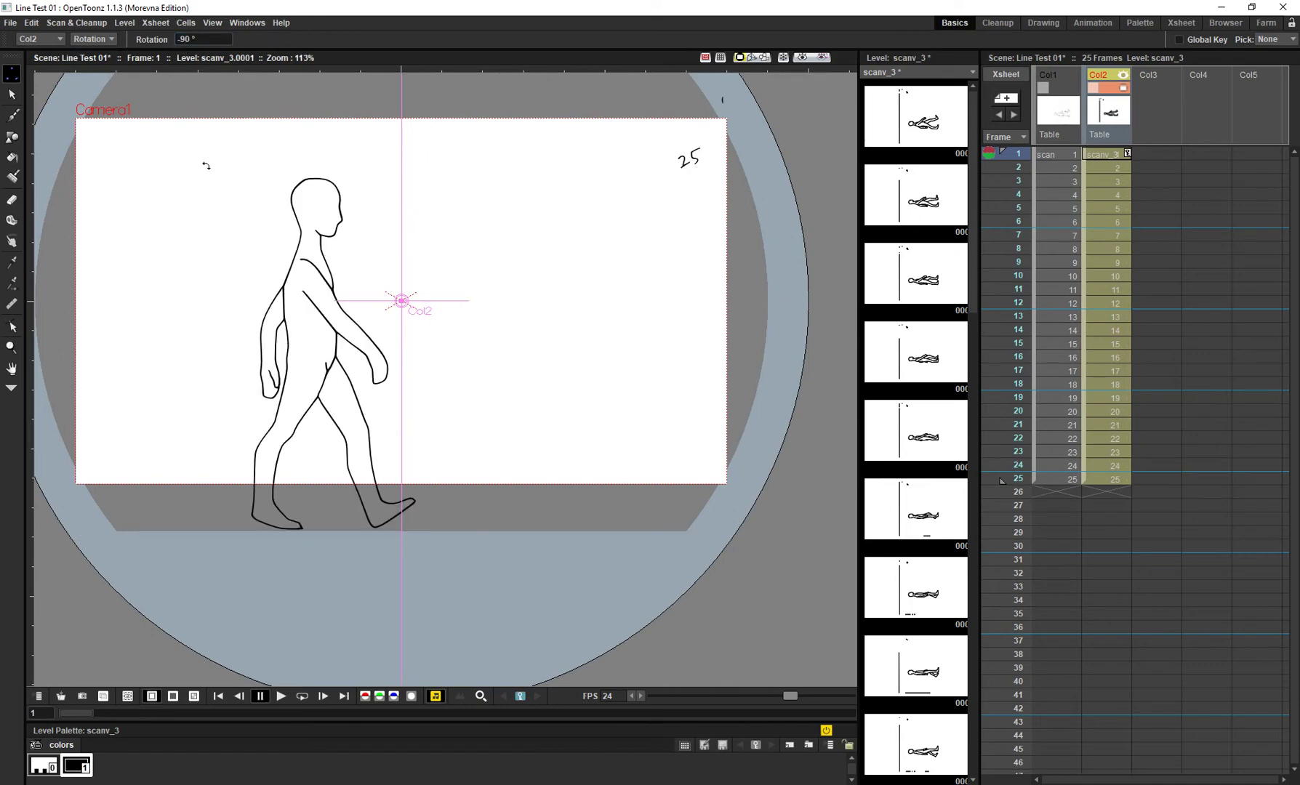
- Scale Col2 down to about 81% globally, and undo the extra scaling attempt that follows
{"action": "left_click", "coordinate": [92, 38]}
{"action": "left_click", "coordinate": [91, 69]}
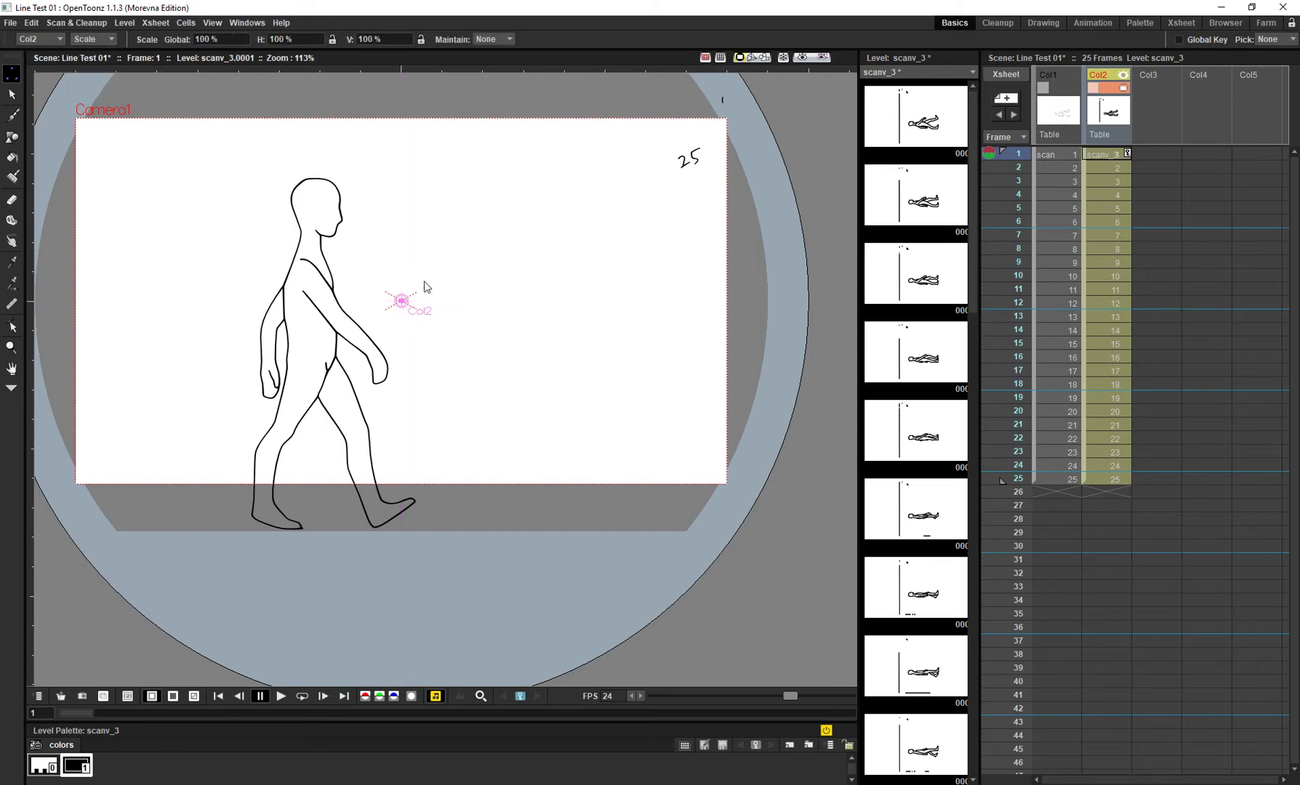
{"action": "mouse_move", "coordinate": [425, 286]}
{"action": "left_mouse_down"}
{"action": "mouse_move", "coordinate": [421, 272]}
{"action": "mouse_move", "coordinate": [406, 285]}
{"action": "mouse_move", "coordinate": [422, 281]}
{"action": "left_mouse_up"}
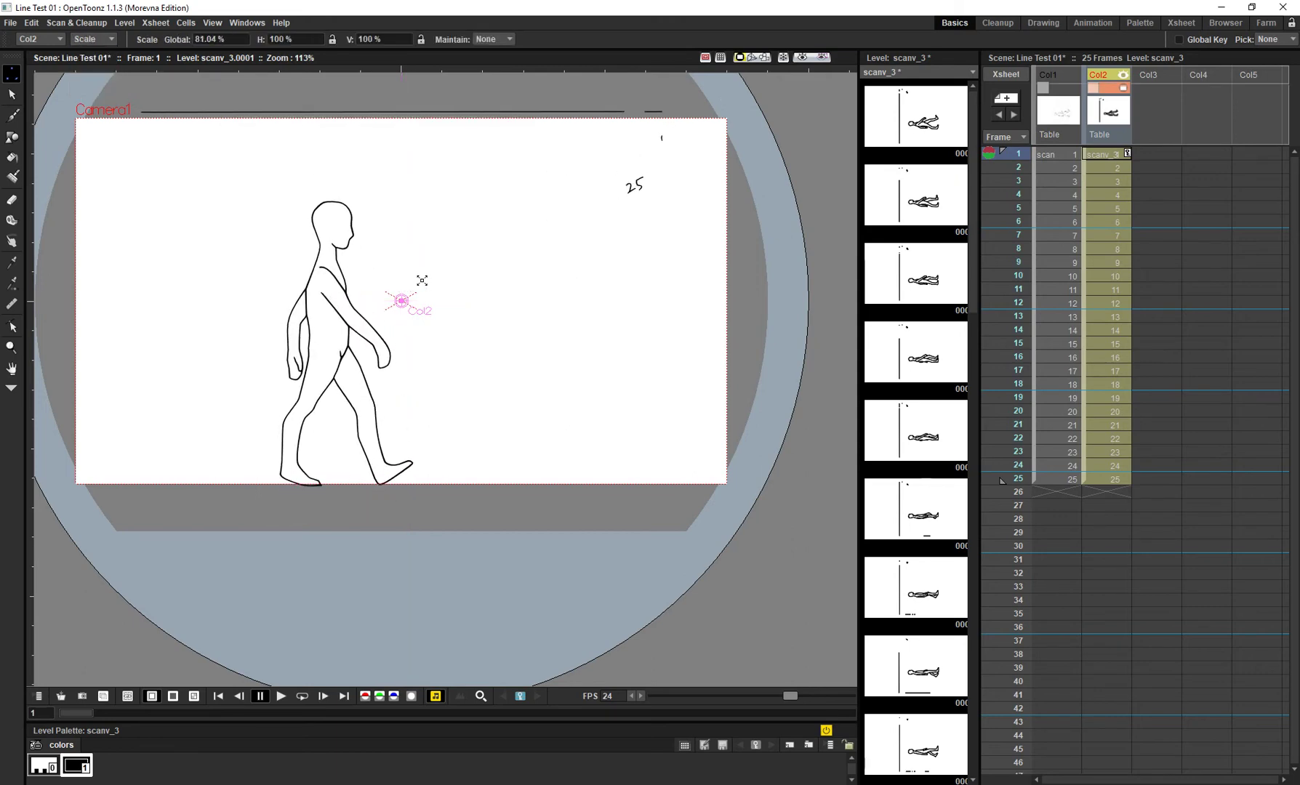
{"action": "left_click_drag", "start_coordinate": [377, 329], "coordinate": [395, 307]}
{"action": "key", "text": "ctrl+z"}
- Move Col2 to about 1.69 mm E/W and 15.21 mm N/S so the whole figure fits inside the camera frame
{"action": "left_click", "coordinate": [93, 38]}
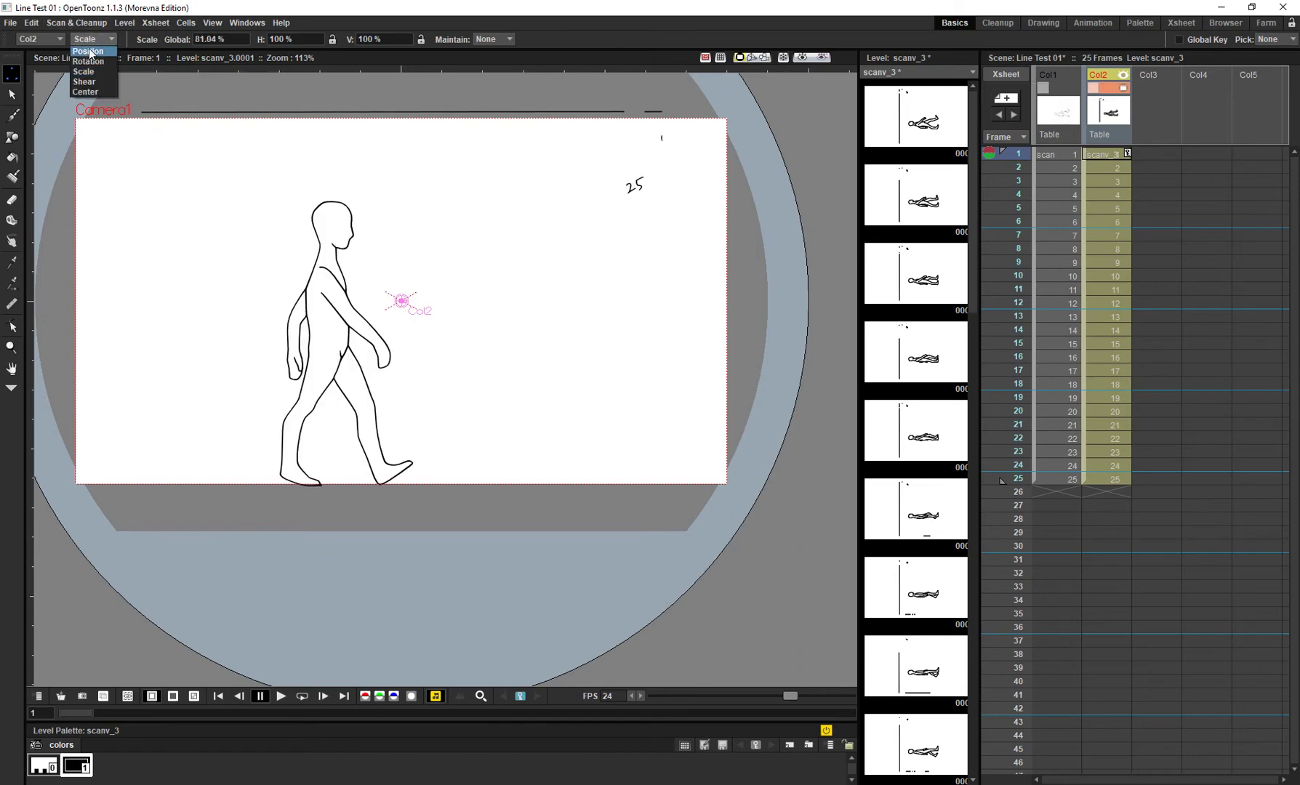
{"action": "left_click", "coordinate": [91, 49]}
{"action": "mouse_move", "coordinate": [354, 391]}
{"action": "left_mouse_down"}
{"action": "mouse_move", "coordinate": [358, 361]}
{"action": "mouse_move", "coordinate": [352, 474]}
{"action": "left_mouse_up"}
{"action": "scroll", "coordinate": [346, 380], "scroll_direction": "up", "scroll_amount": 4}
{"action": "scroll", "coordinate": [346, 380], "scroll_direction": "down", "scroll_amount": 4}
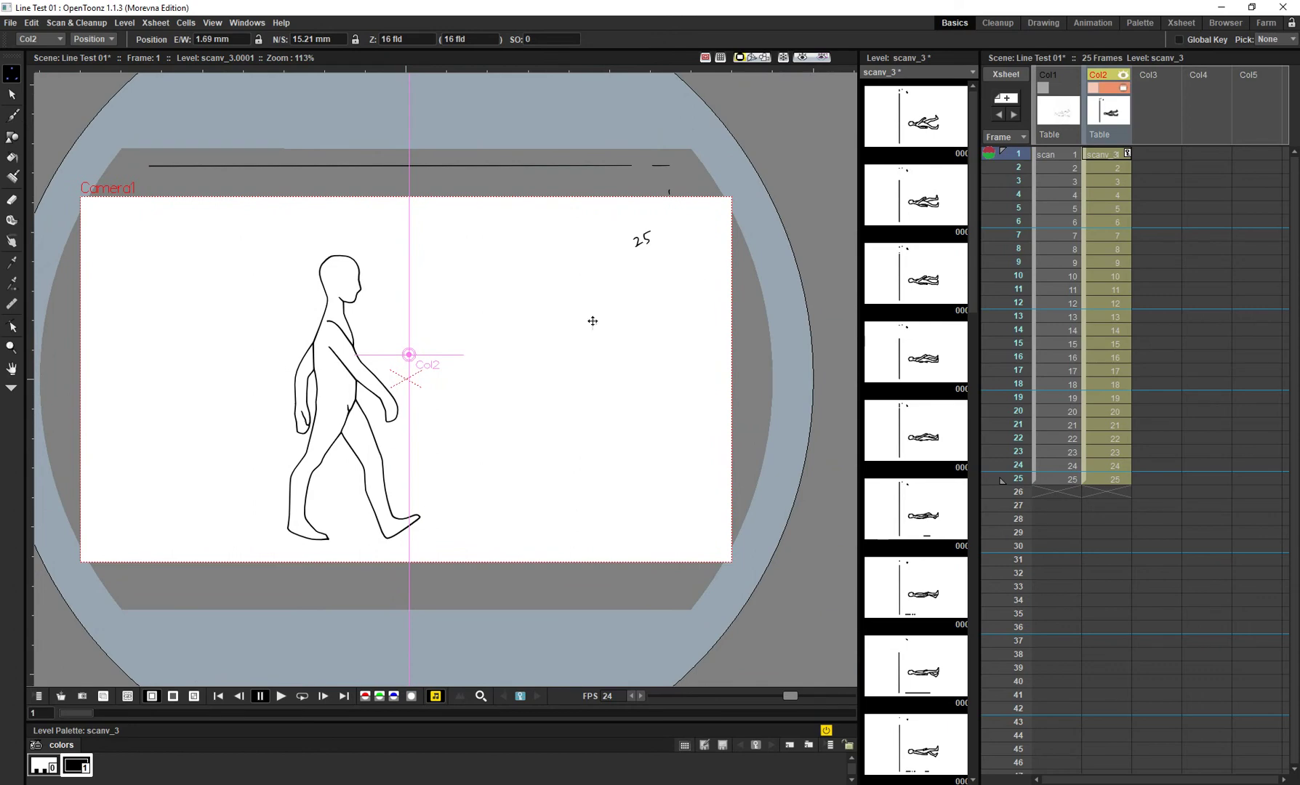
{"action": "scroll", "coordinate": [353, 458], "scroll_direction": "up", "scroll_amount": 4}
{"action": "left_click_drag", "start_coordinate": [400, 464], "coordinate": [382, 491]}
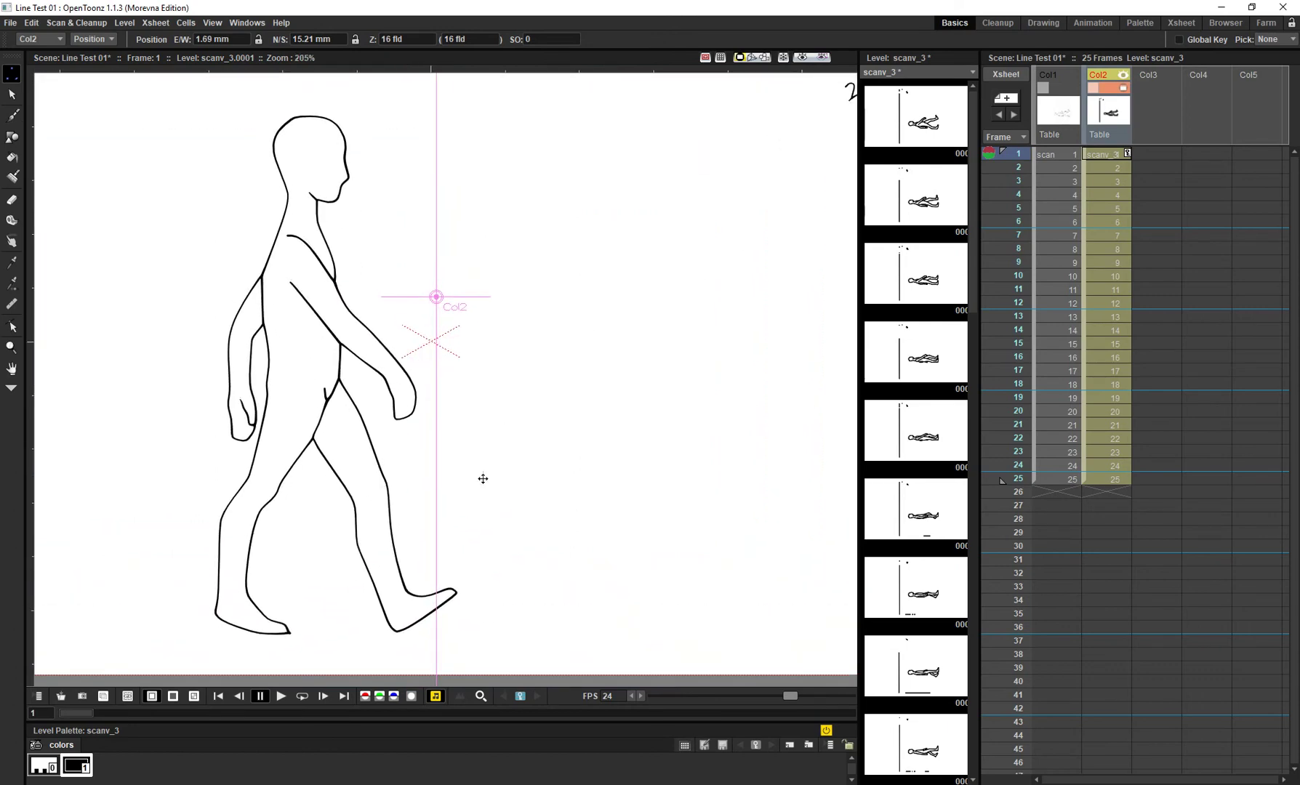
- Try moving the front forearm's outline stroke on frame 1 with the Selection tool, and undo the move
{"action": "scroll", "coordinate": [480, 480], "scroll_direction": "down", "scroll_amount": 1}
{"action": "left_click", "coordinate": [12, 95]}
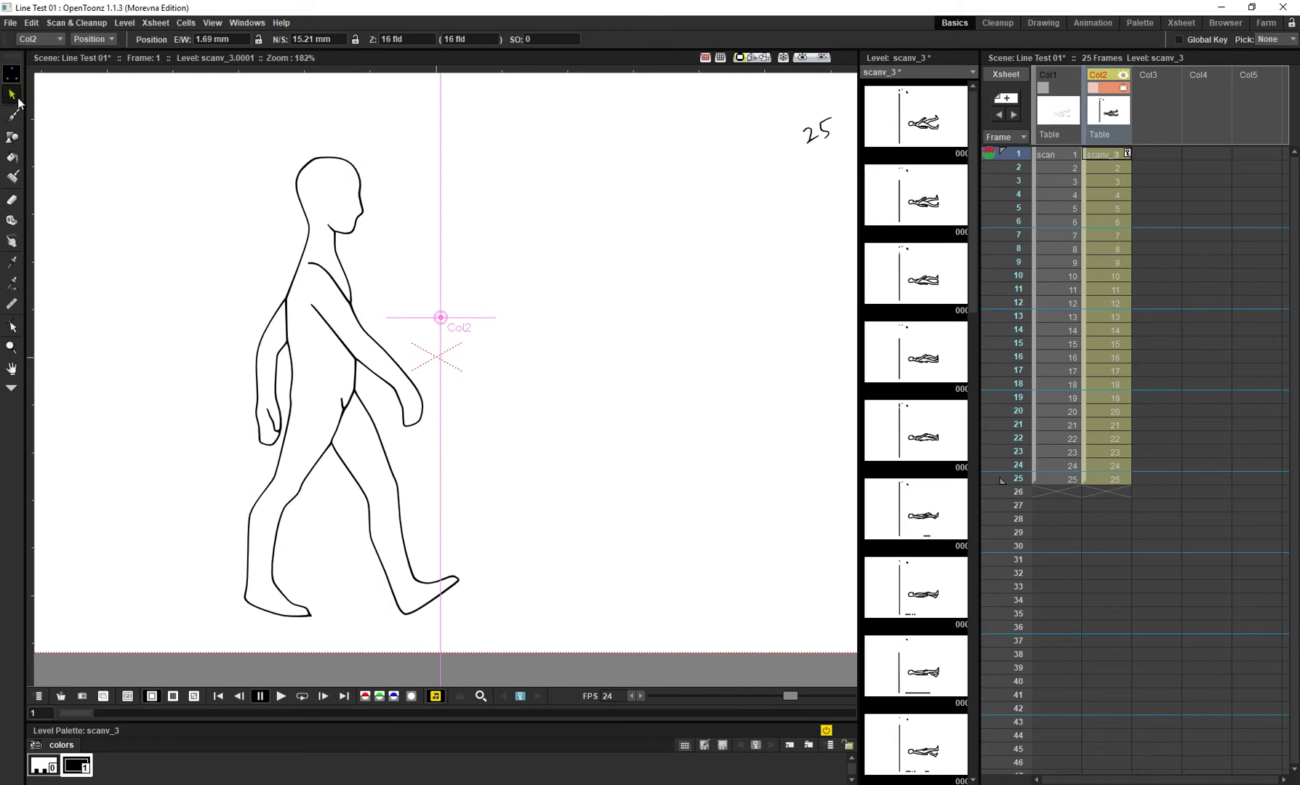
{"action": "left_click_drag", "start_coordinate": [429, 326], "coordinate": [343, 440]}
{"action": "scroll", "coordinate": [371, 404], "scroll_direction": "up", "scroll_amount": 3}
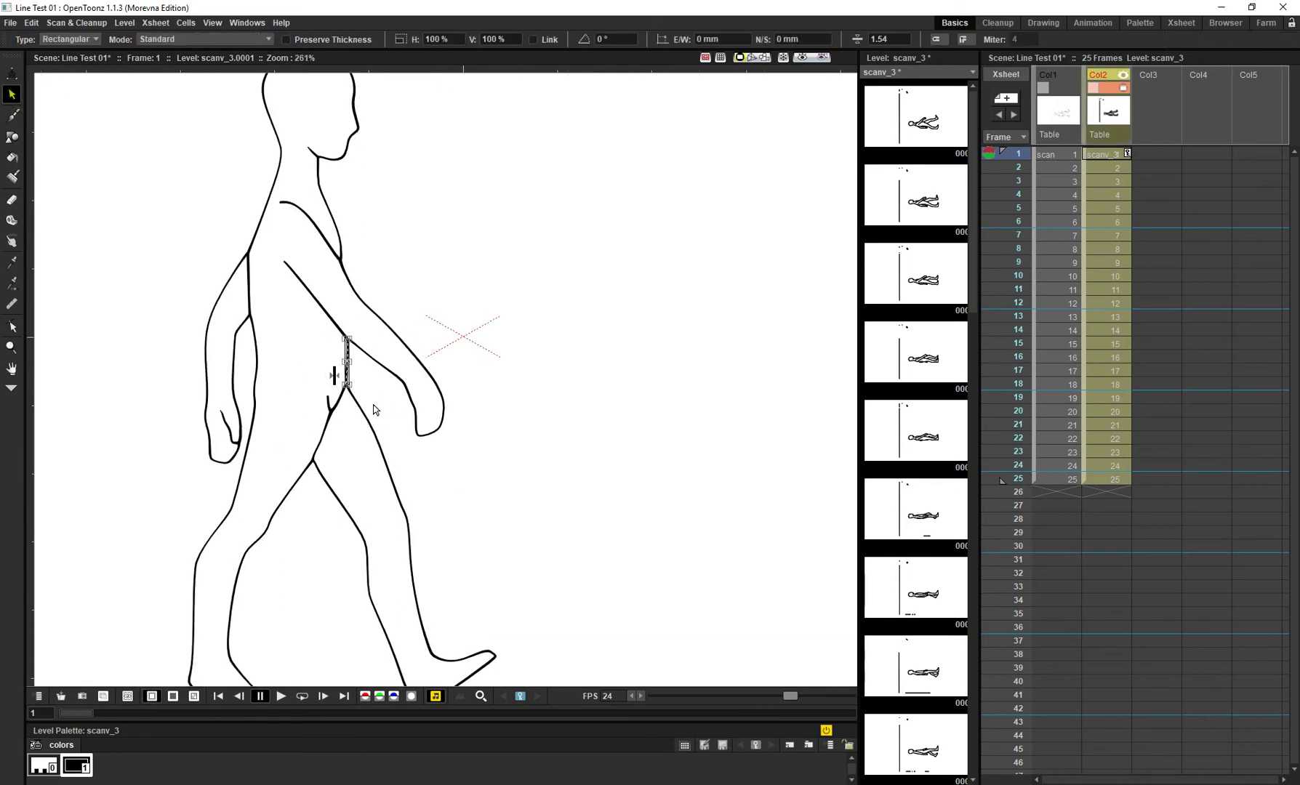
{"action": "mouse_move", "coordinate": [388, 306]}
{"action": "left_mouse_down"}
{"action": "mouse_move", "coordinate": [363, 372]}
{"action": "mouse_move", "coordinate": [580, 294]}
{"action": "left_mouse_up"}
{"action": "scroll", "coordinate": [369, 371], "scroll_direction": "up", "scroll_amount": 4}
{"action": "left_click", "coordinate": [375, 359]}
{"action": "key", "text": "ctrl+z"}
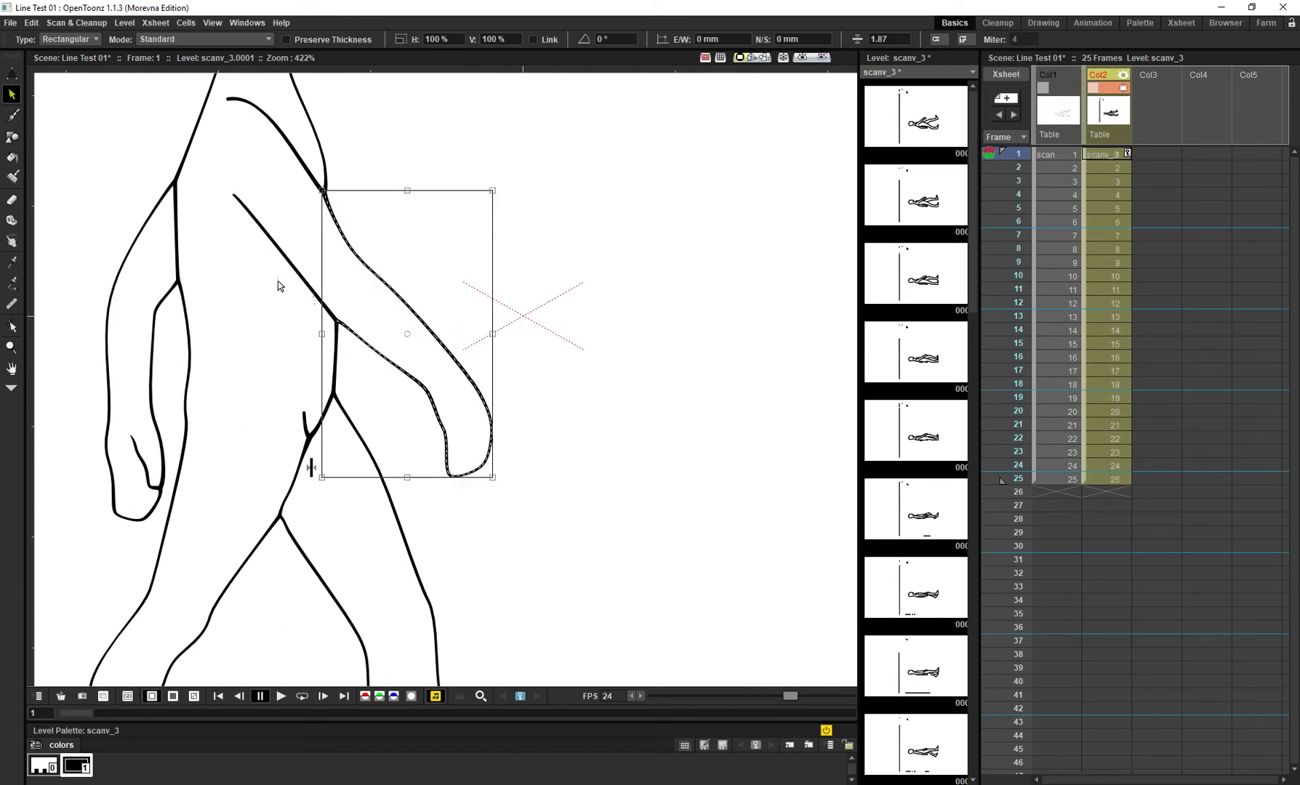
- Try moving the front arm's straight inner line away from the torso, and undo the move
{"action": "left_click", "coordinate": [266, 235]}
{"action": "left_click_drag", "start_coordinate": [280, 255], "coordinate": [416, 200]}
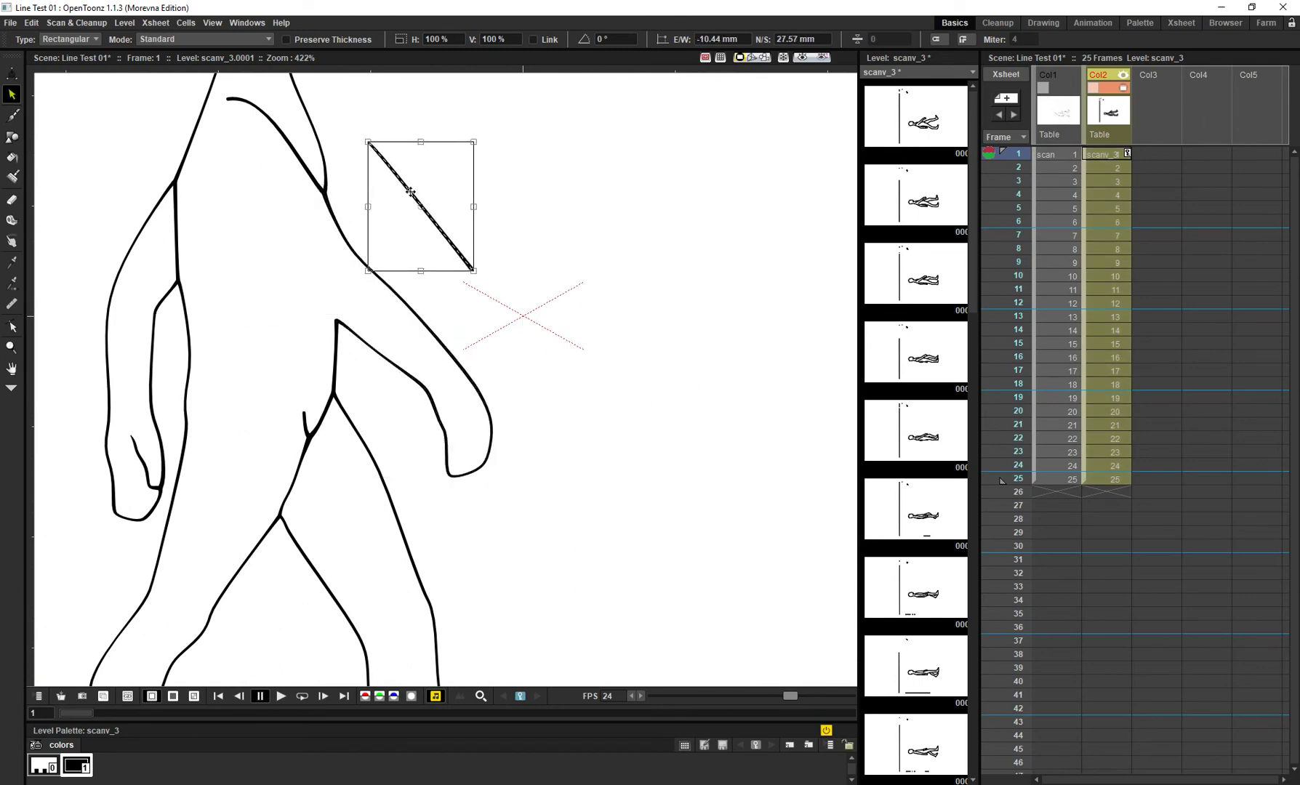
{"action": "key", "text": "ctrl+z"}
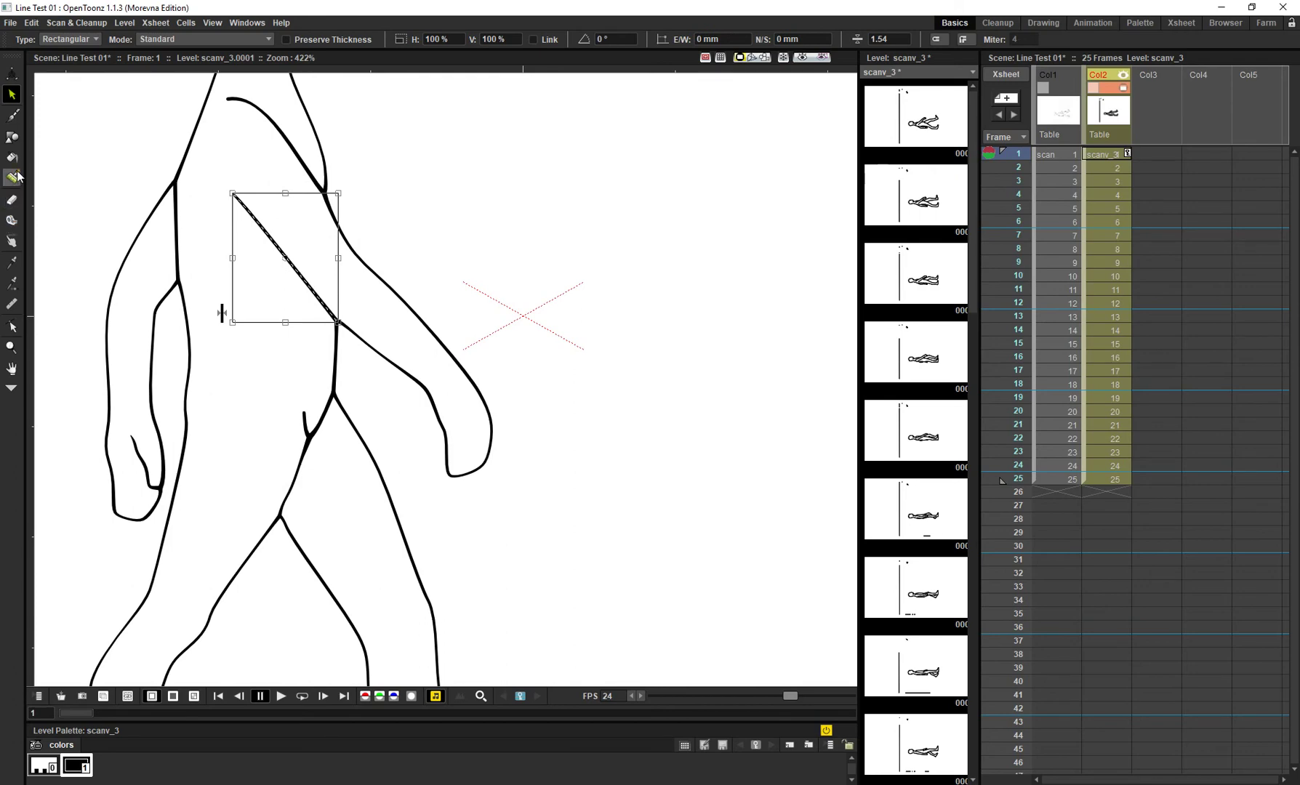
{"action": "scroll", "coordinate": [280, 293], "scroll_direction": "left", "scroll_amount": 3}
{"action": "scroll", "coordinate": [280, 293], "scroll_direction": "up", "scroll_amount": 1}
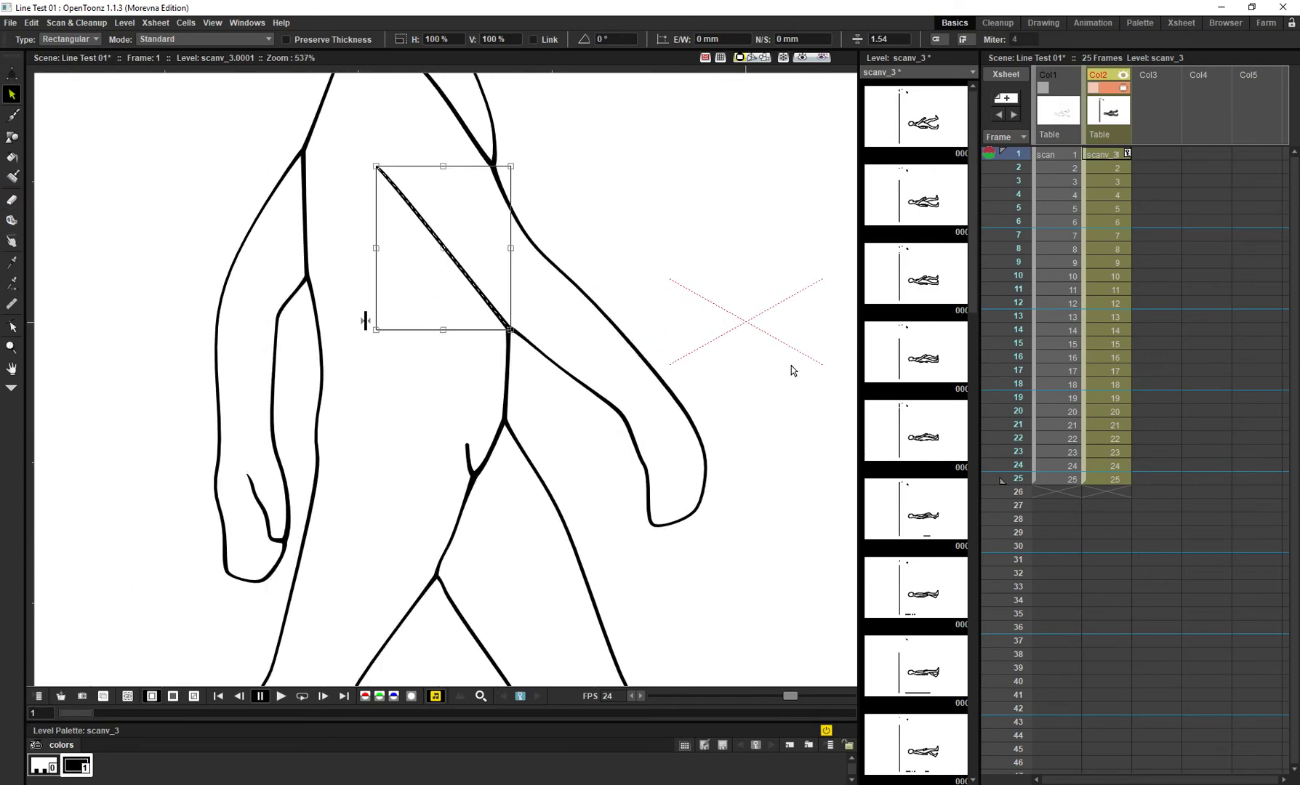
- Play the 25-frame walk in a loop with the figure in view, and stop the playback
{"action": "scroll", "coordinate": [782, 375], "scroll_direction": "down", "scroll_amount": 4}
{"action": "scroll", "coordinate": [654, 384], "scroll_direction": "right", "scroll_amount": 3}
{"action": "key", "text": "space"}
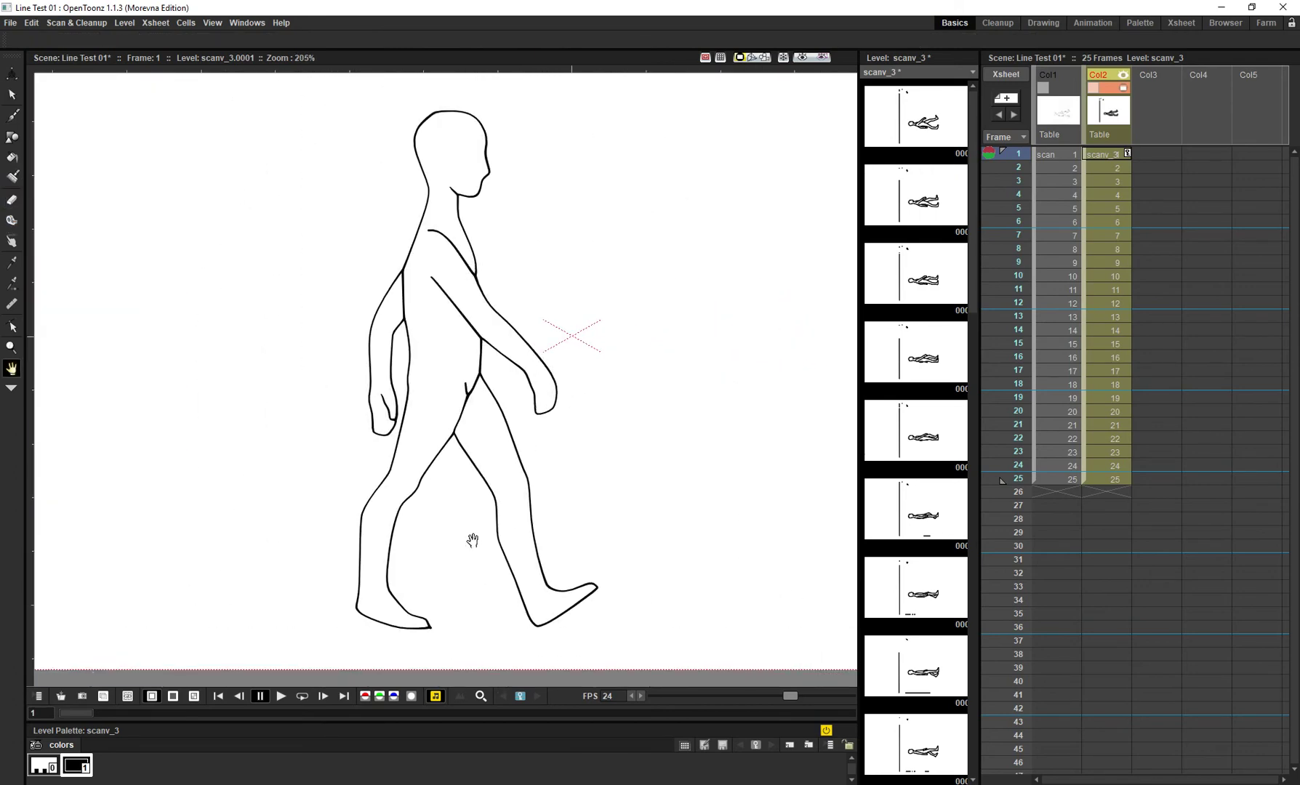
{"action": "left_click", "coordinate": [304, 697]}
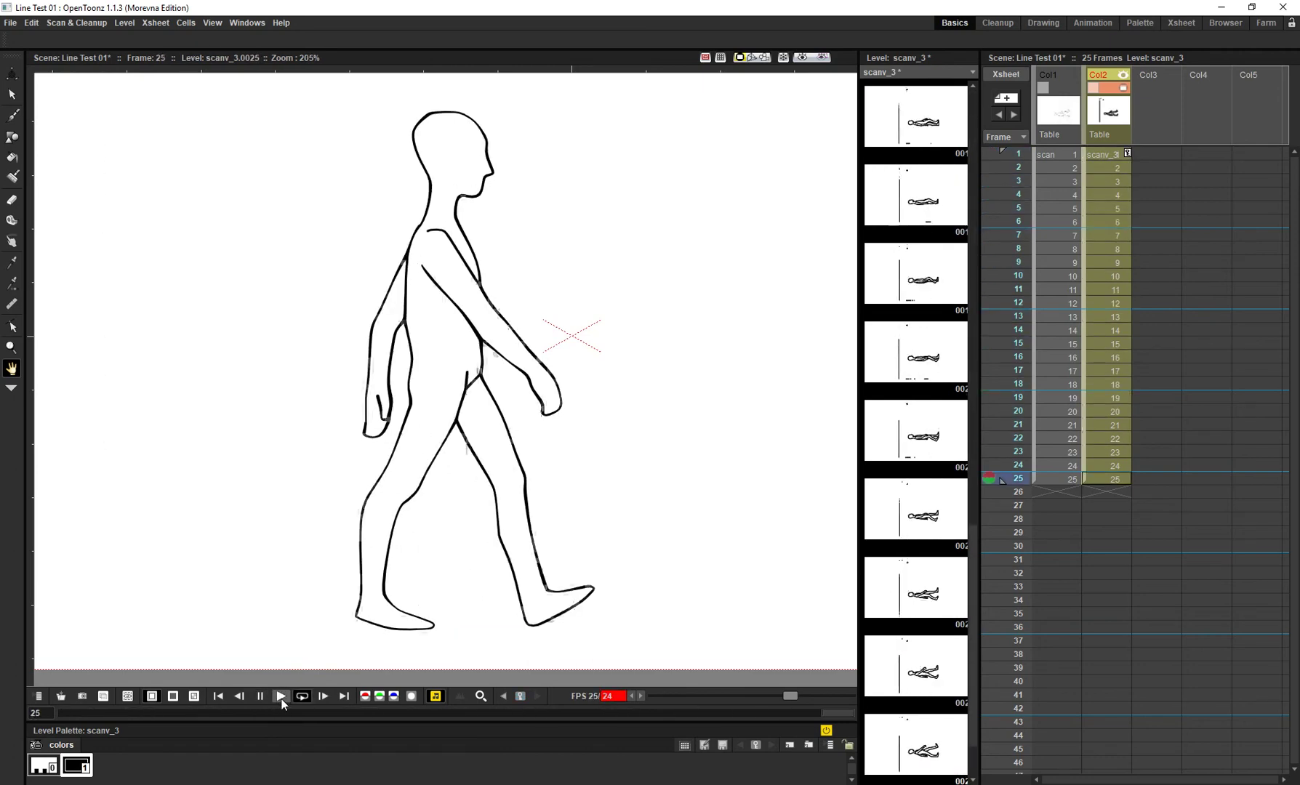
{"action": "left_click", "coordinate": [304, 697]}
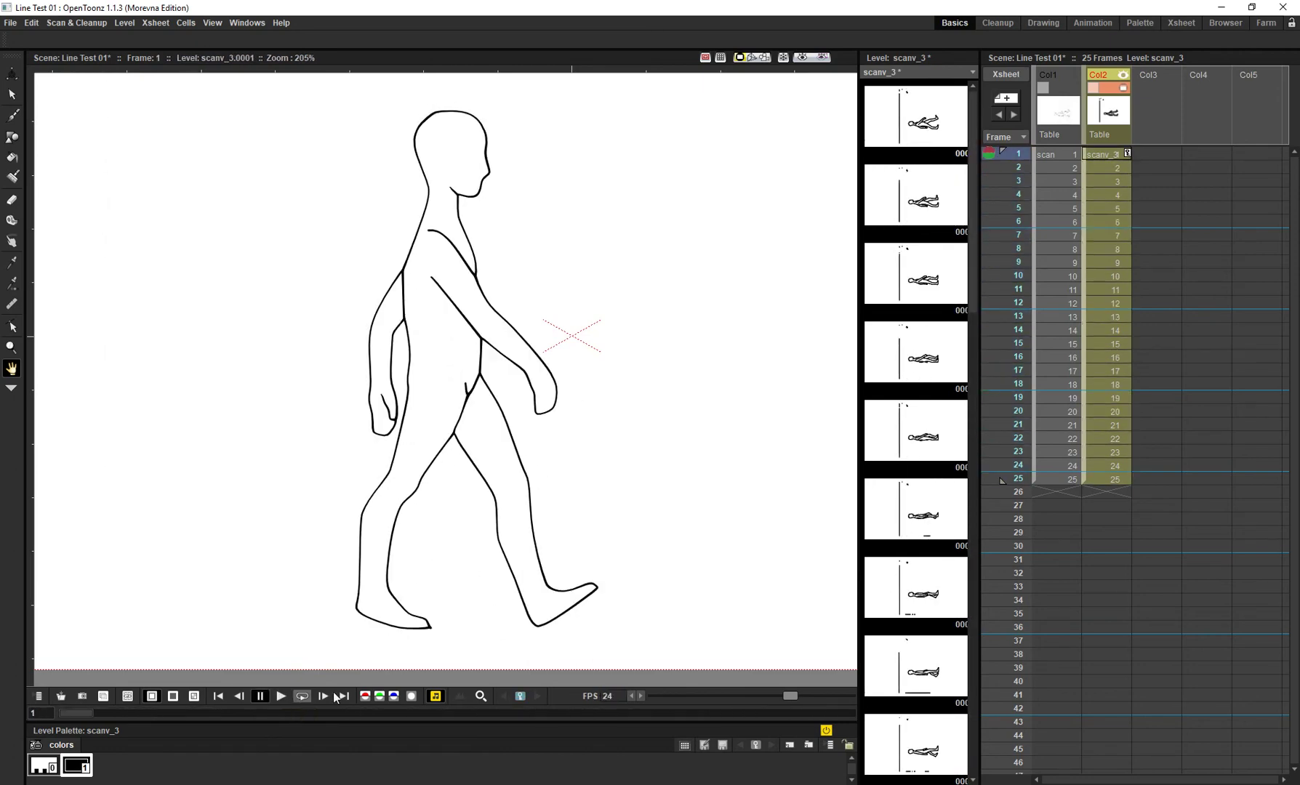
- Reverse the order of frames 1 to 25 in Col2 of the Xsheet
{"action": "left_click", "coordinate": [1102, 154]}
{"action": "left_click", "coordinate": [1111, 480], "text": "shift"}
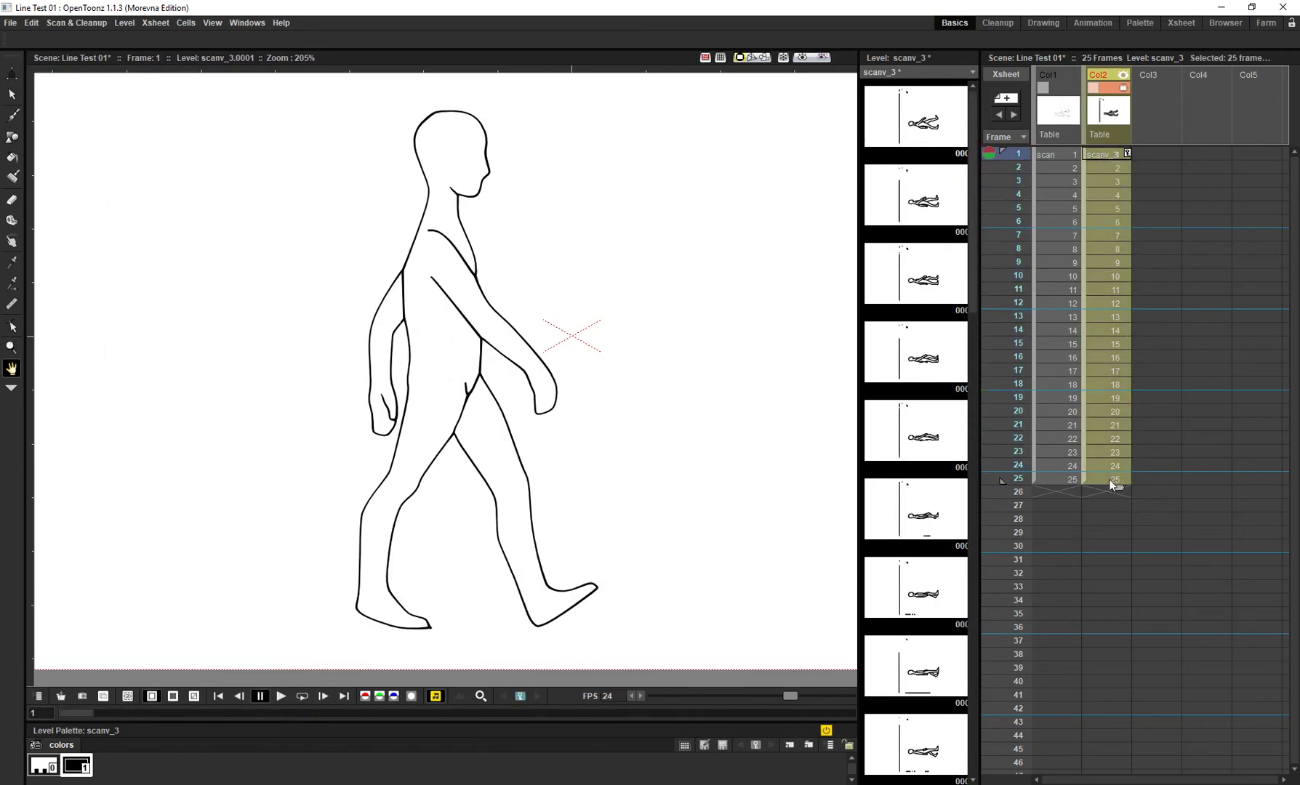
{"action": "left_click", "coordinate": [1109, 479]}
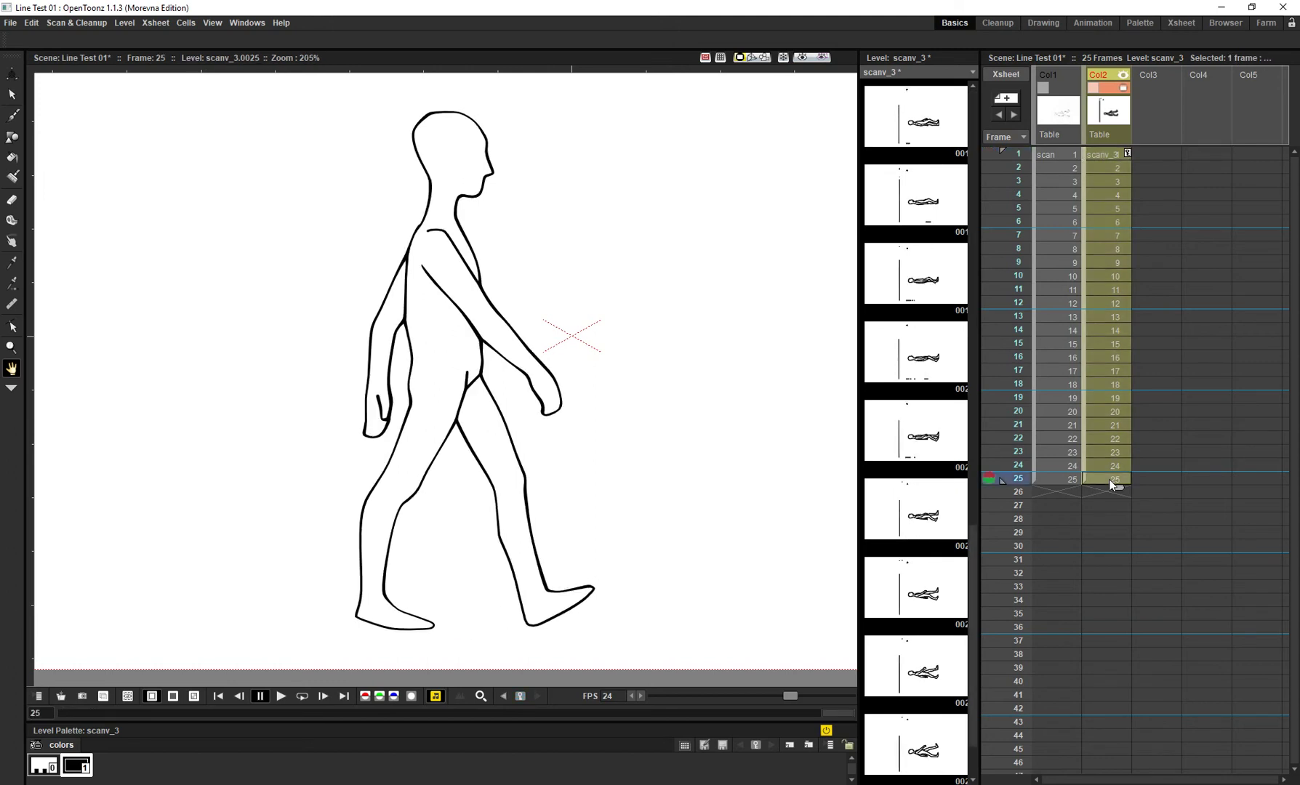
{"action": "left_click", "coordinate": [1103, 154], "text": "shift"}
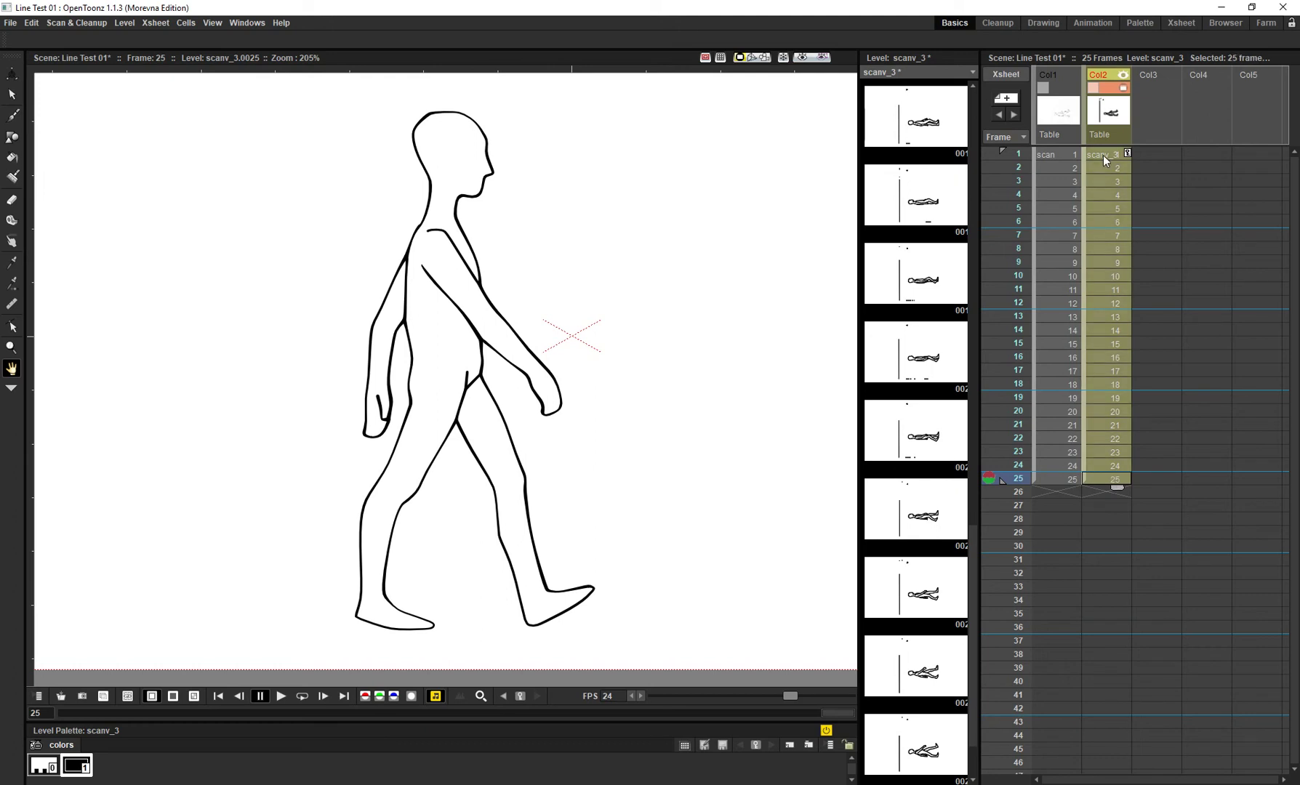
{"action": "right_click", "coordinate": [1103, 154]}
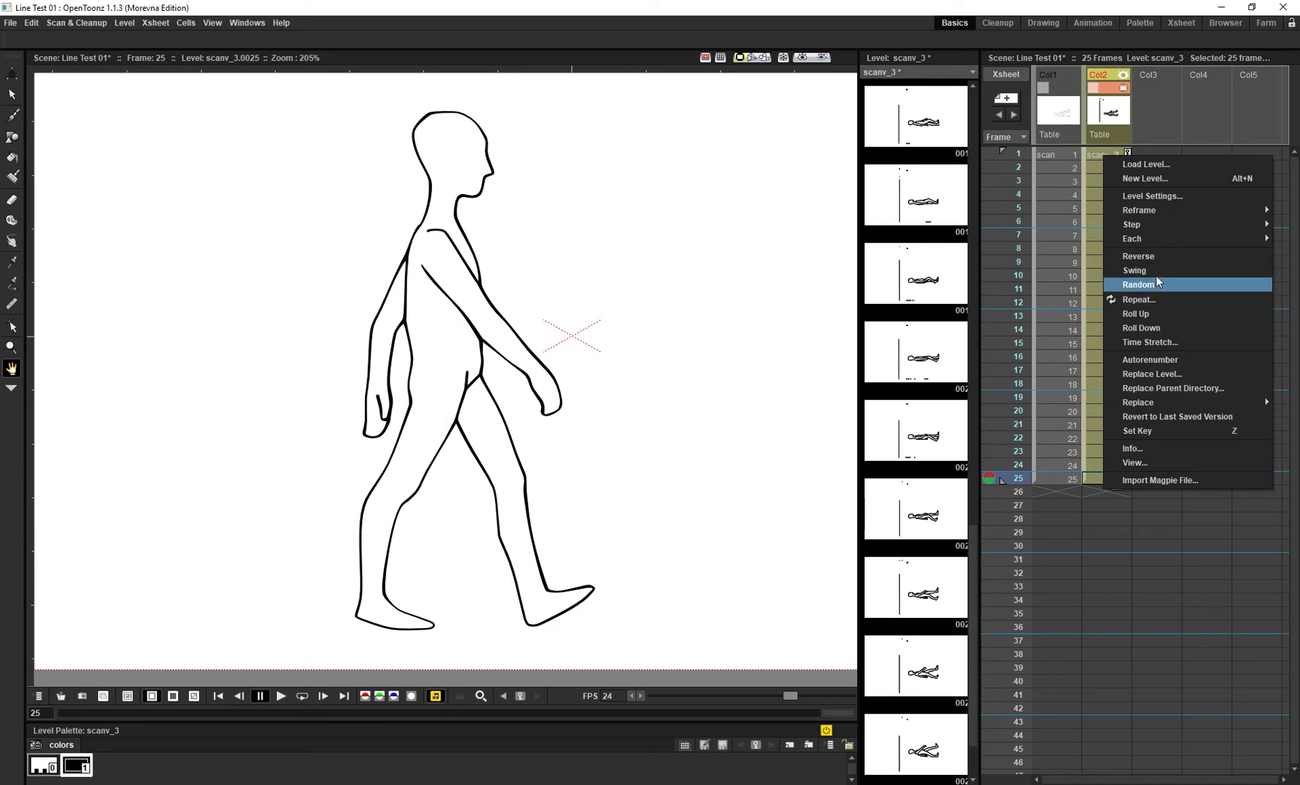
{"action": "left_click", "coordinate": [1154, 255]}
- Play the reversed walk in a loop inside the camera frame and stop it on frame 16
{"action": "scroll", "coordinate": [517, 494], "scroll_direction": "down", "scroll_amount": 2}
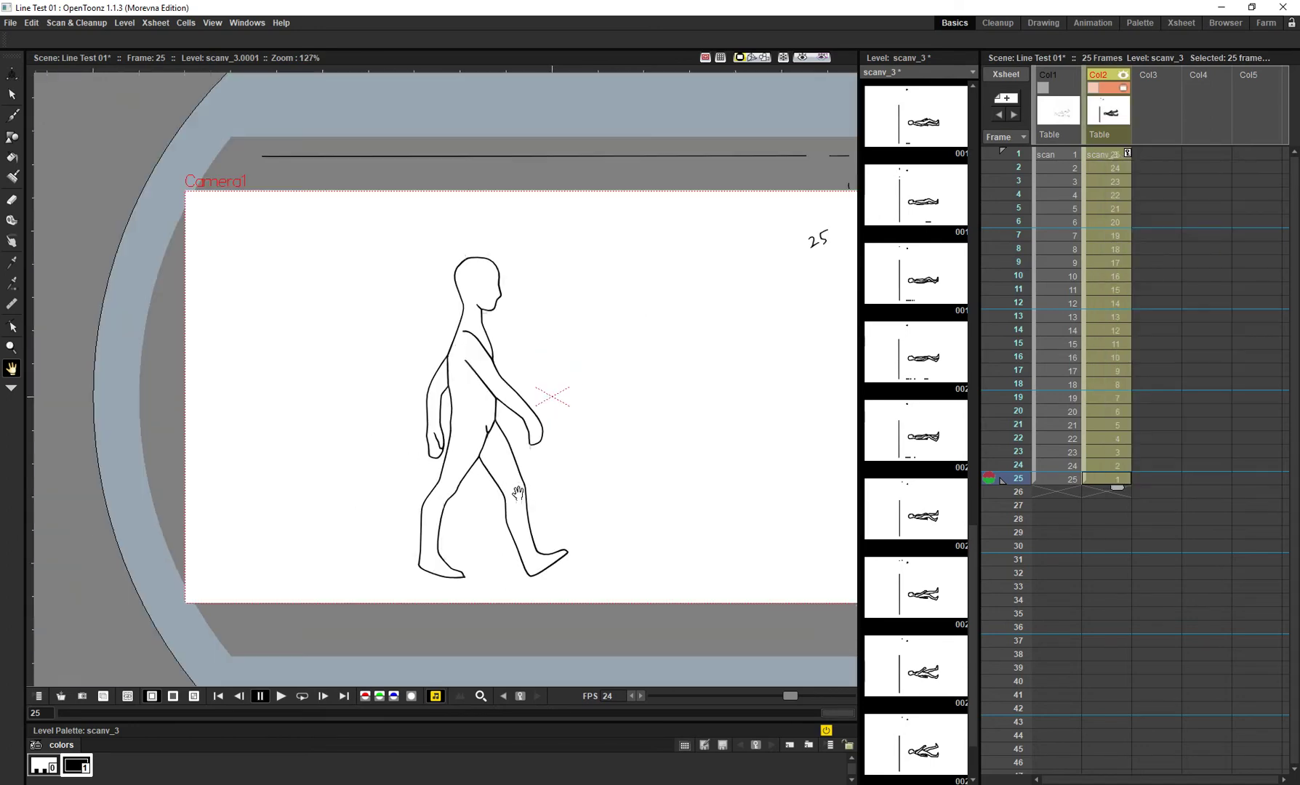
{"action": "scroll", "coordinate": [488, 493], "scroll_direction": "up", "scroll_amount": 1}
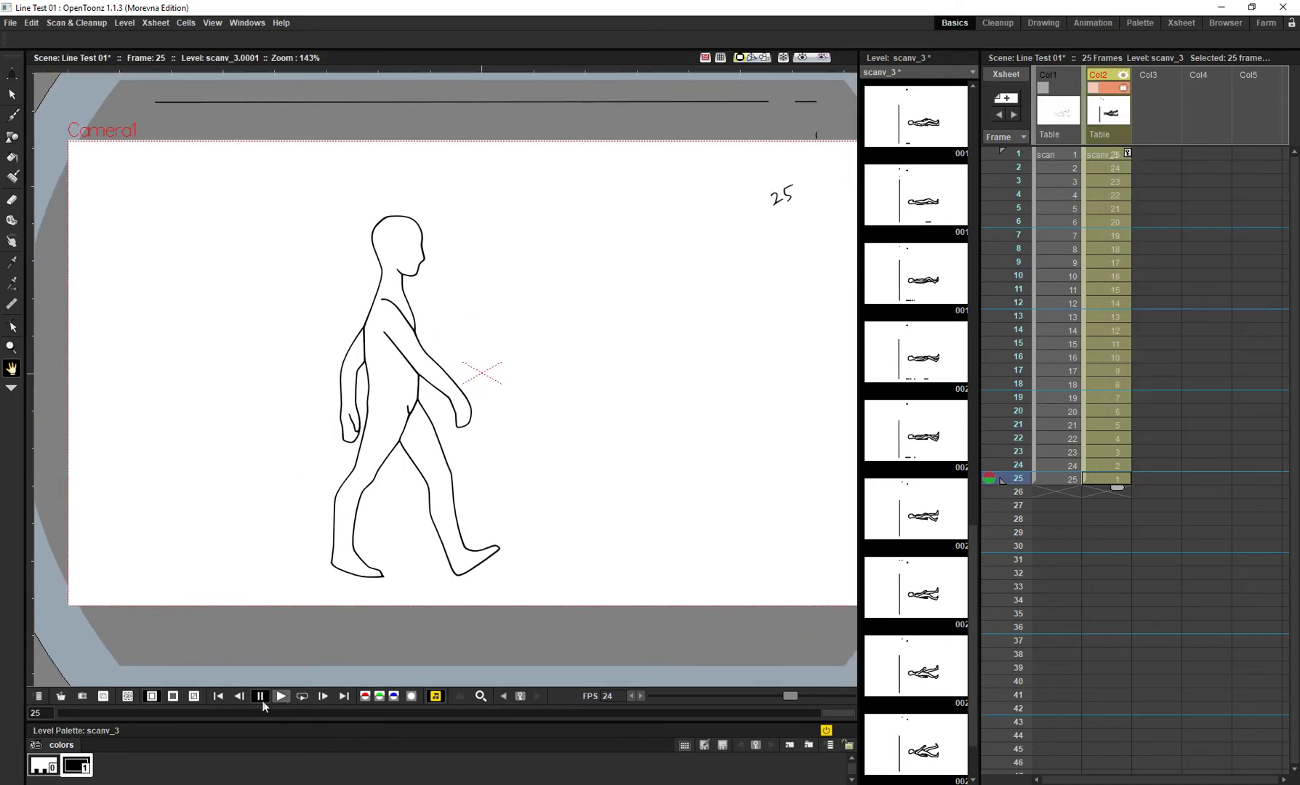
{"action": "left_click", "coordinate": [285, 695]}
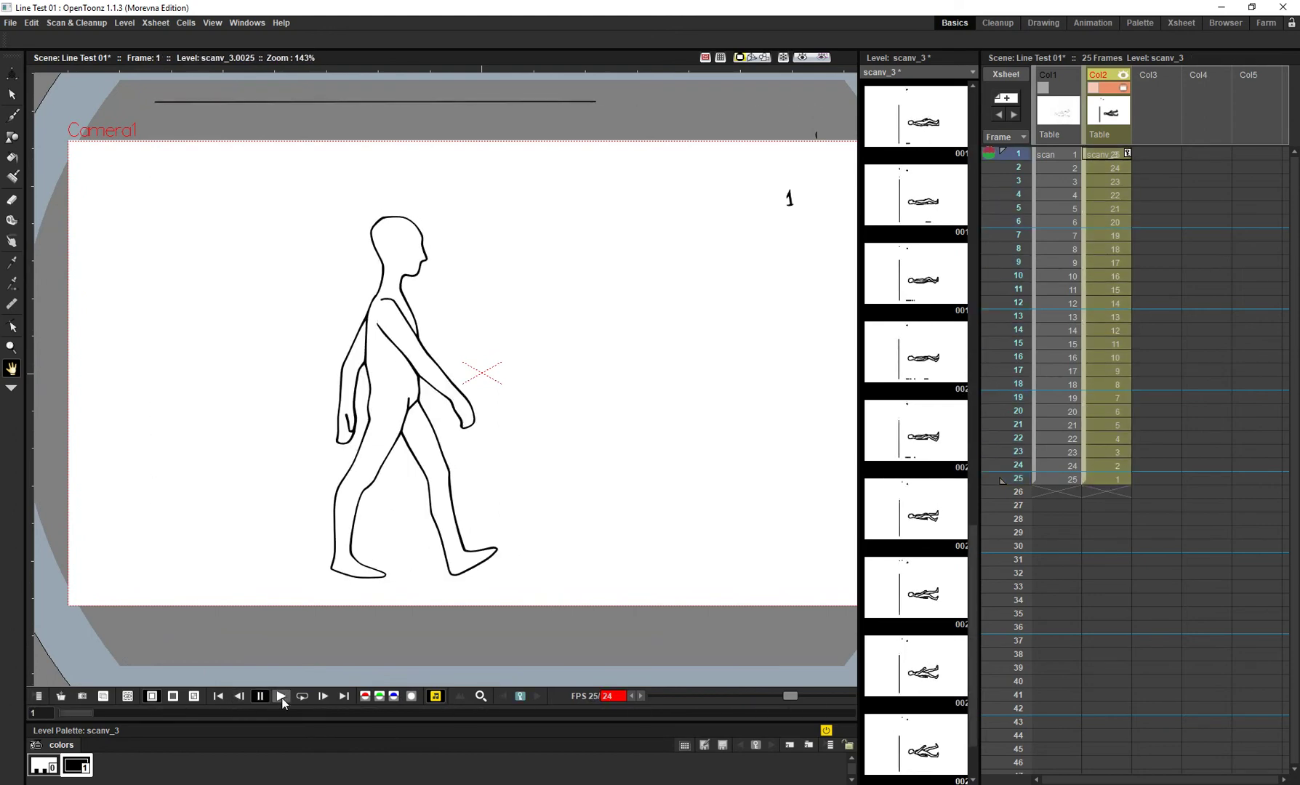
{"action": "left_click", "coordinate": [302, 696]}
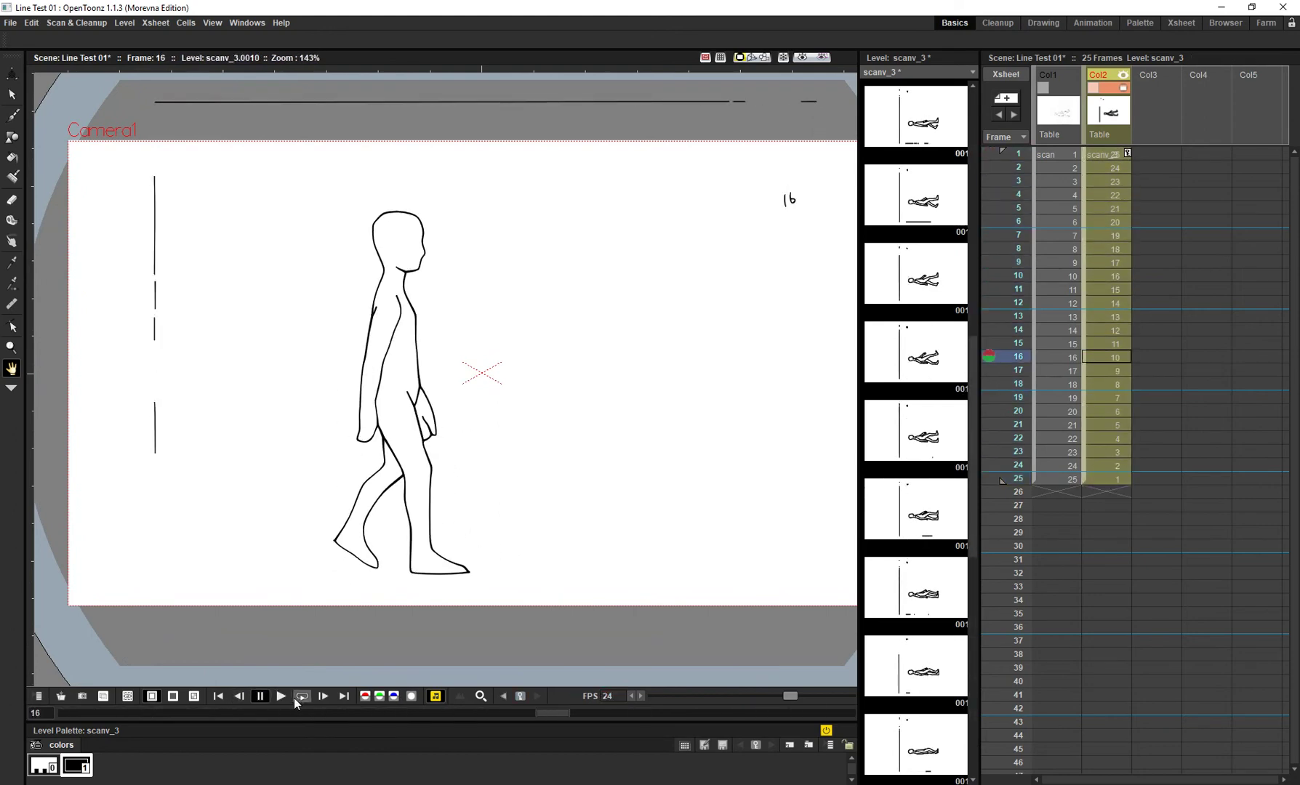
- Try reshaping the near arm's inner line on frame 16 by moving a control point with the Control Point Editor, and undo the change
{"action": "scroll", "coordinate": [397, 427], "scroll_direction": "up", "scroll_amount": 6}
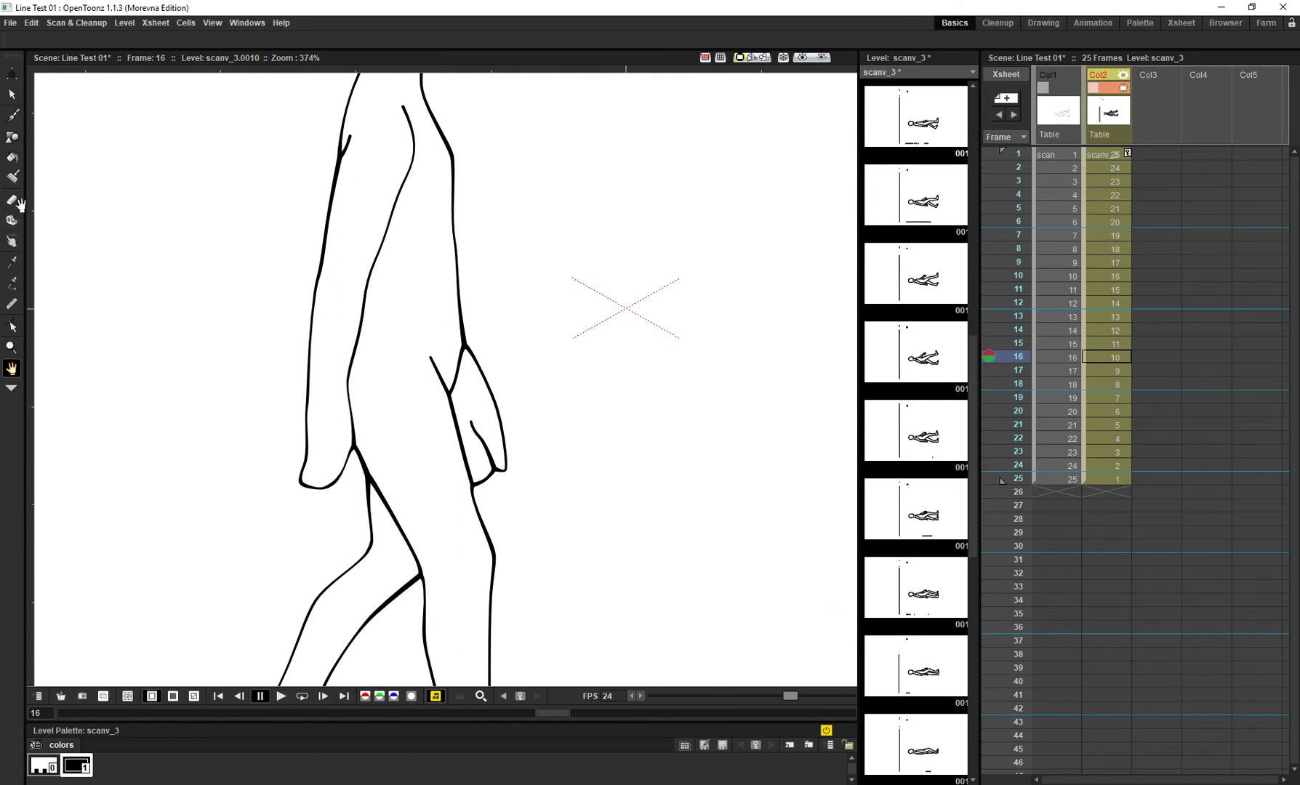
{"action": "left_click", "coordinate": [11, 388]}
{"action": "left_click", "coordinate": [12, 347]}
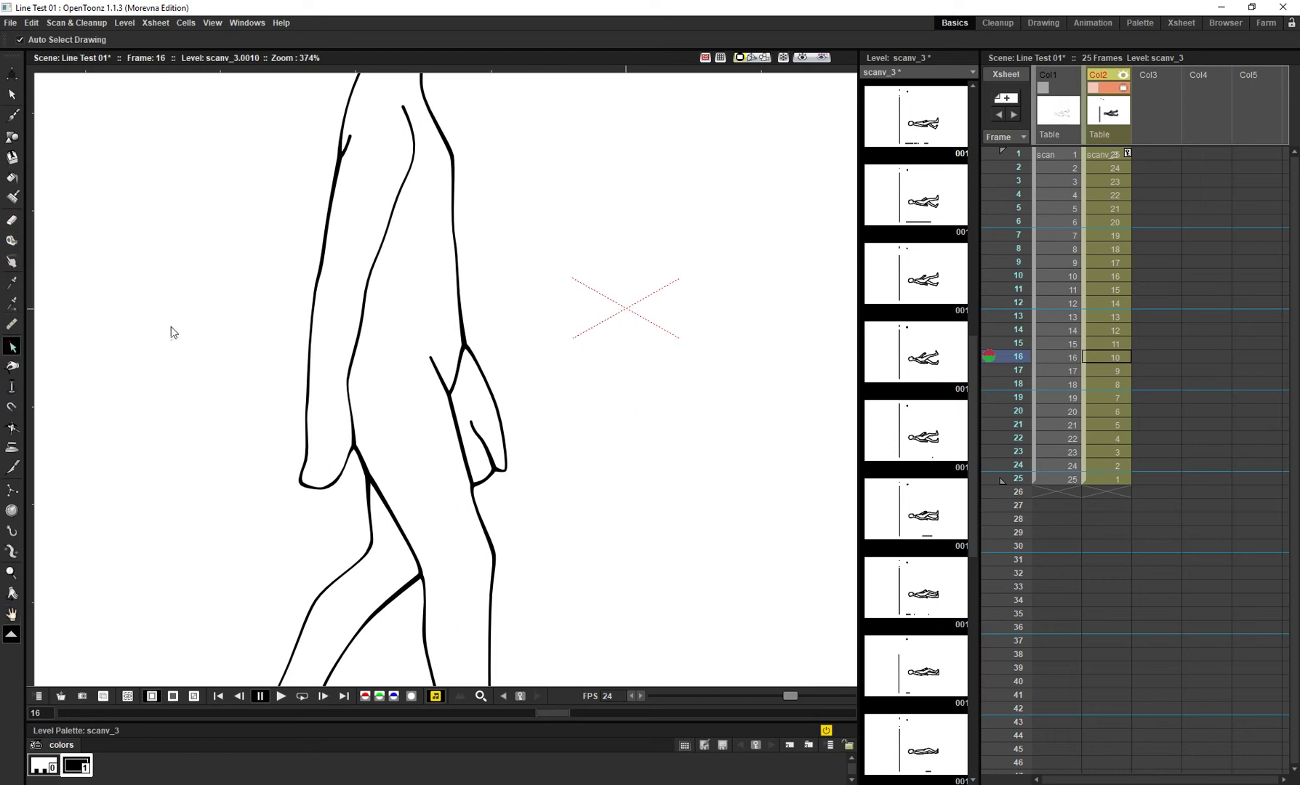
{"action": "scroll", "coordinate": [385, 305], "scroll_direction": "up", "scroll_amount": 2}
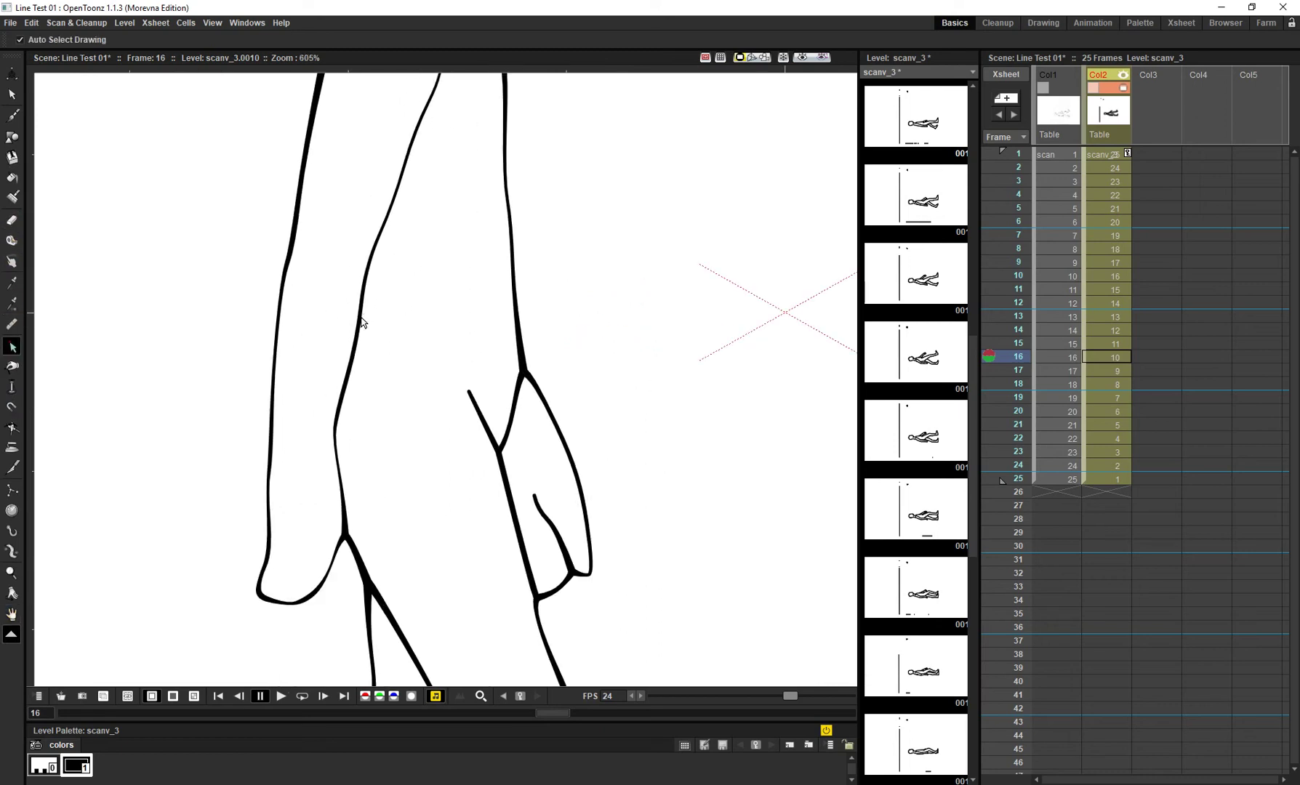
{"action": "left_click", "coordinate": [358, 330]}
{"action": "scroll", "coordinate": [350, 317], "scroll_direction": "up", "scroll_amount": 2}
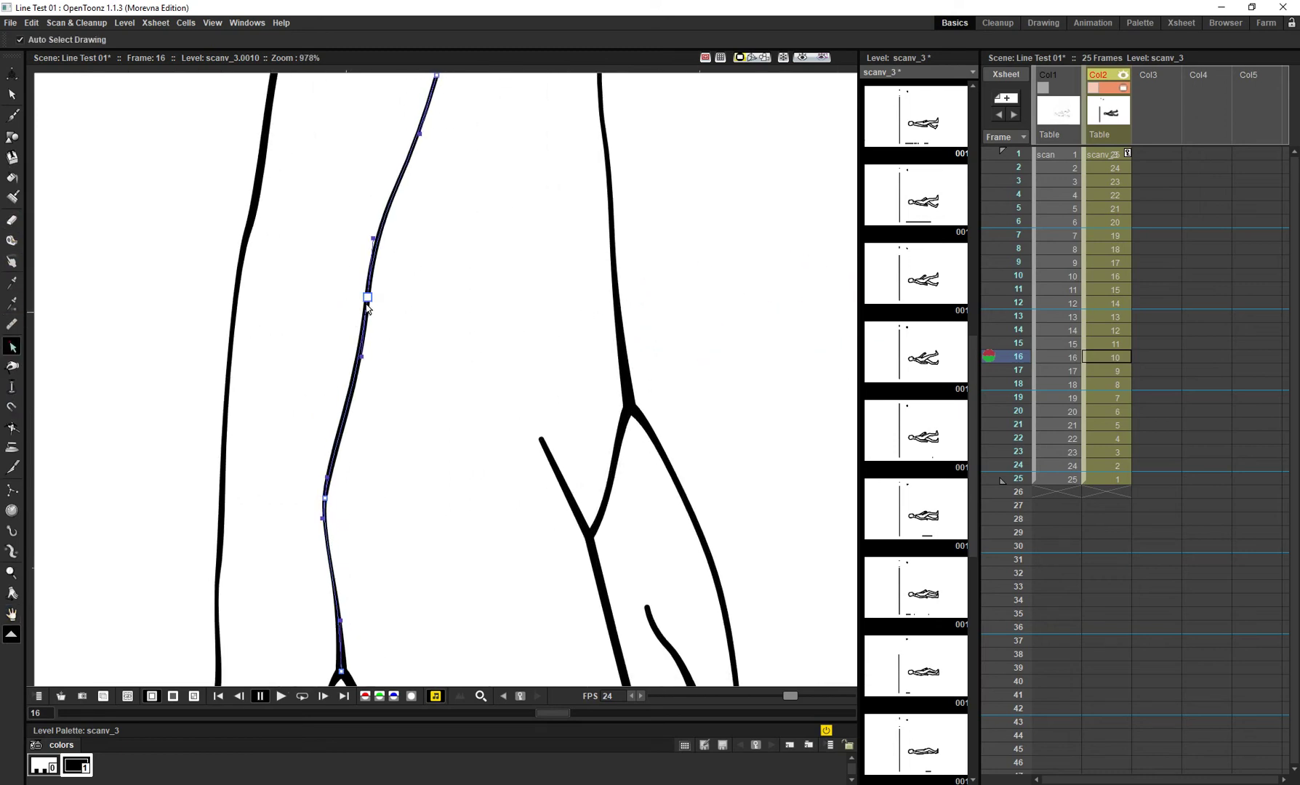
{"action": "scroll", "coordinate": [368, 307], "scroll_direction": "down", "scroll_amount": 2}
{"action": "mouse_move", "coordinate": [363, 301]}
{"action": "left_mouse_down"}
{"action": "mouse_move", "coordinate": [406, 308]}
{"action": "mouse_move", "coordinate": [326, 301]}
{"action": "left_mouse_up"}
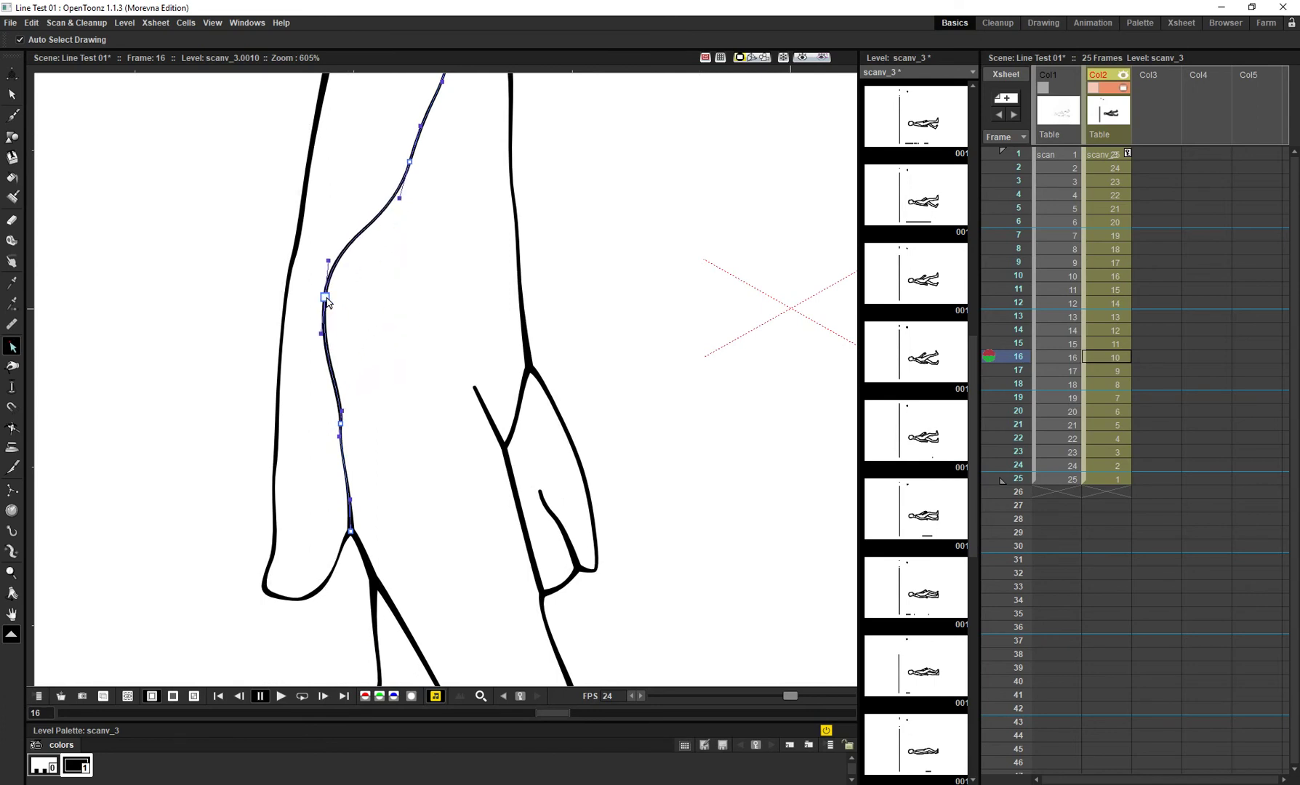
{"action": "scroll", "coordinate": [445, 342], "scroll_direction": "down", "scroll_amount": 4}
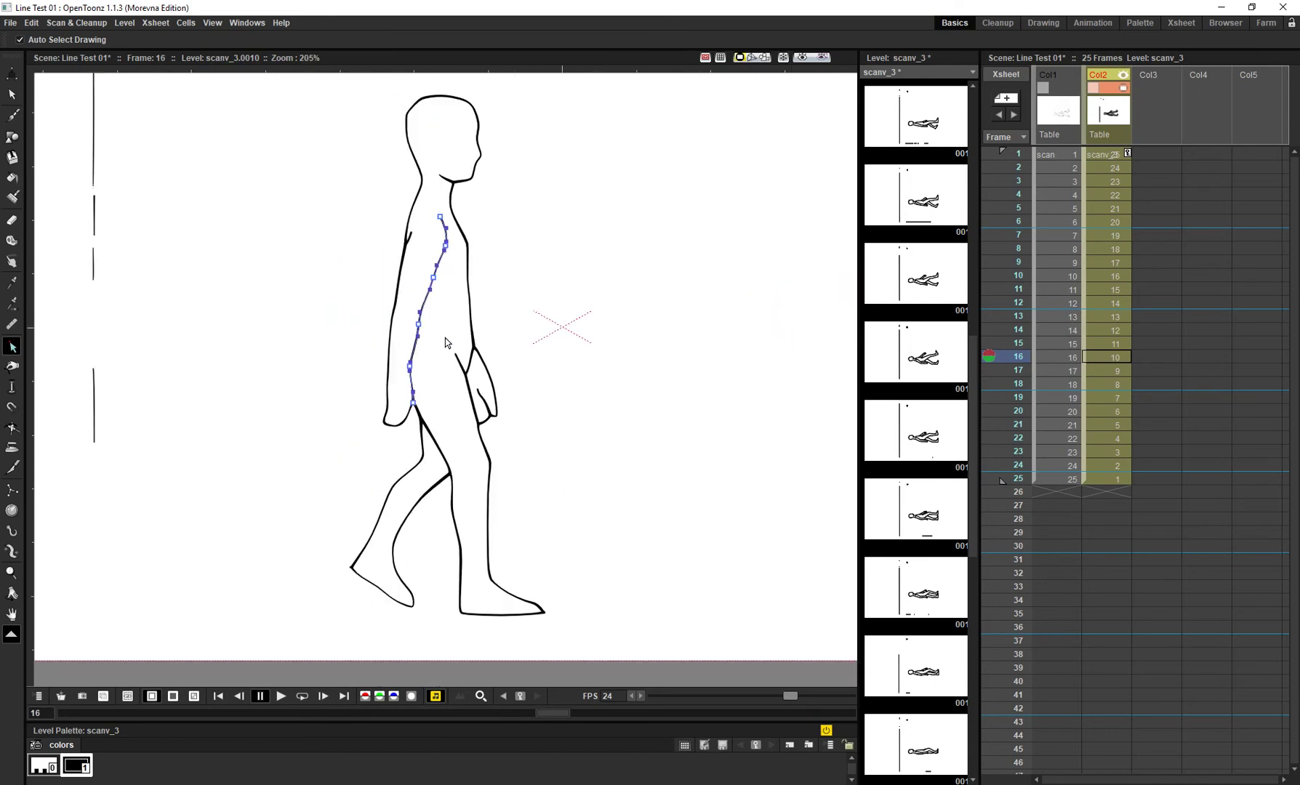
{"action": "left_click", "coordinate": [572, 343]}
{"action": "scroll", "coordinate": [621, 345], "scroll_direction": "down", "scroll_amount": 1}
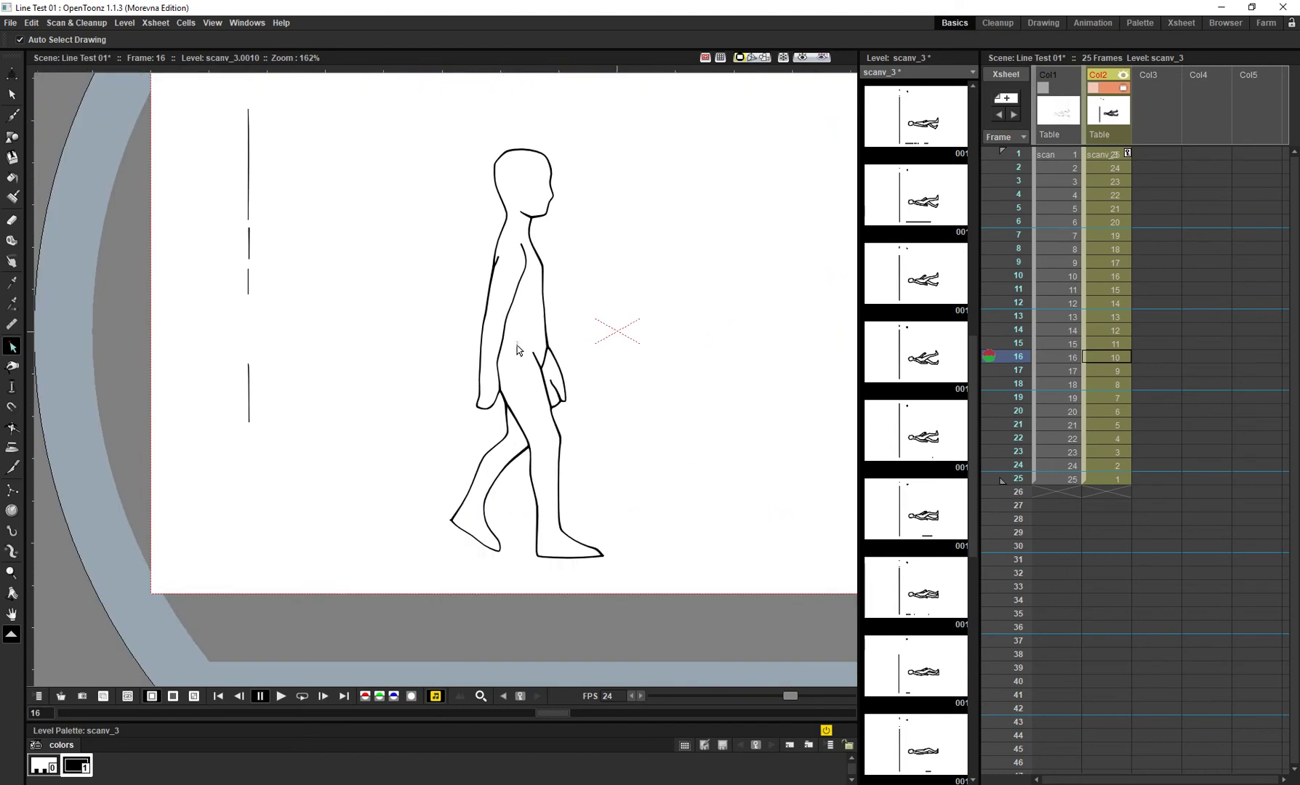
- Set the Selection tool's mode to Boundaries on Whole Level
{"action": "left_click", "coordinate": [11, 94]}
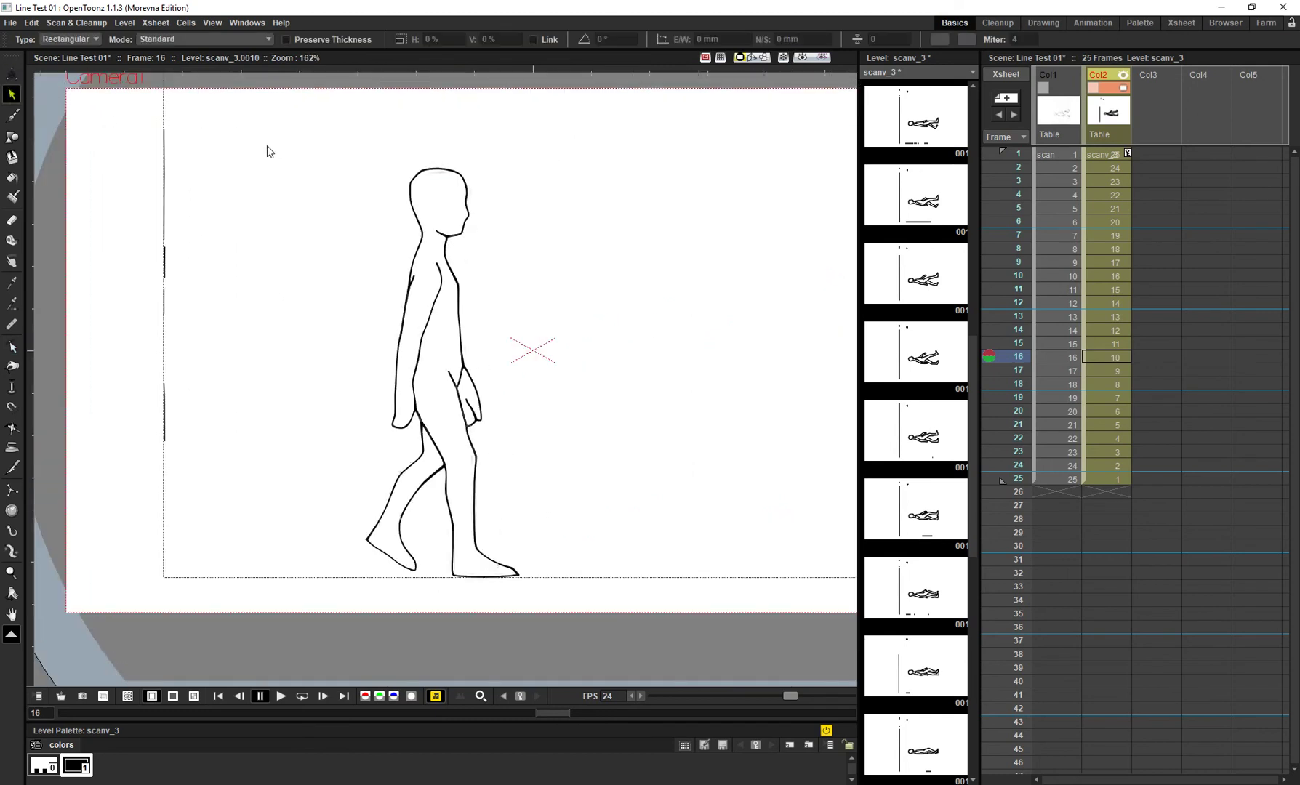
{"action": "left_click_drag", "start_coordinate": [272, 162], "coordinate": [279, 182]}
{"action": "left_click", "coordinate": [75, 39]}
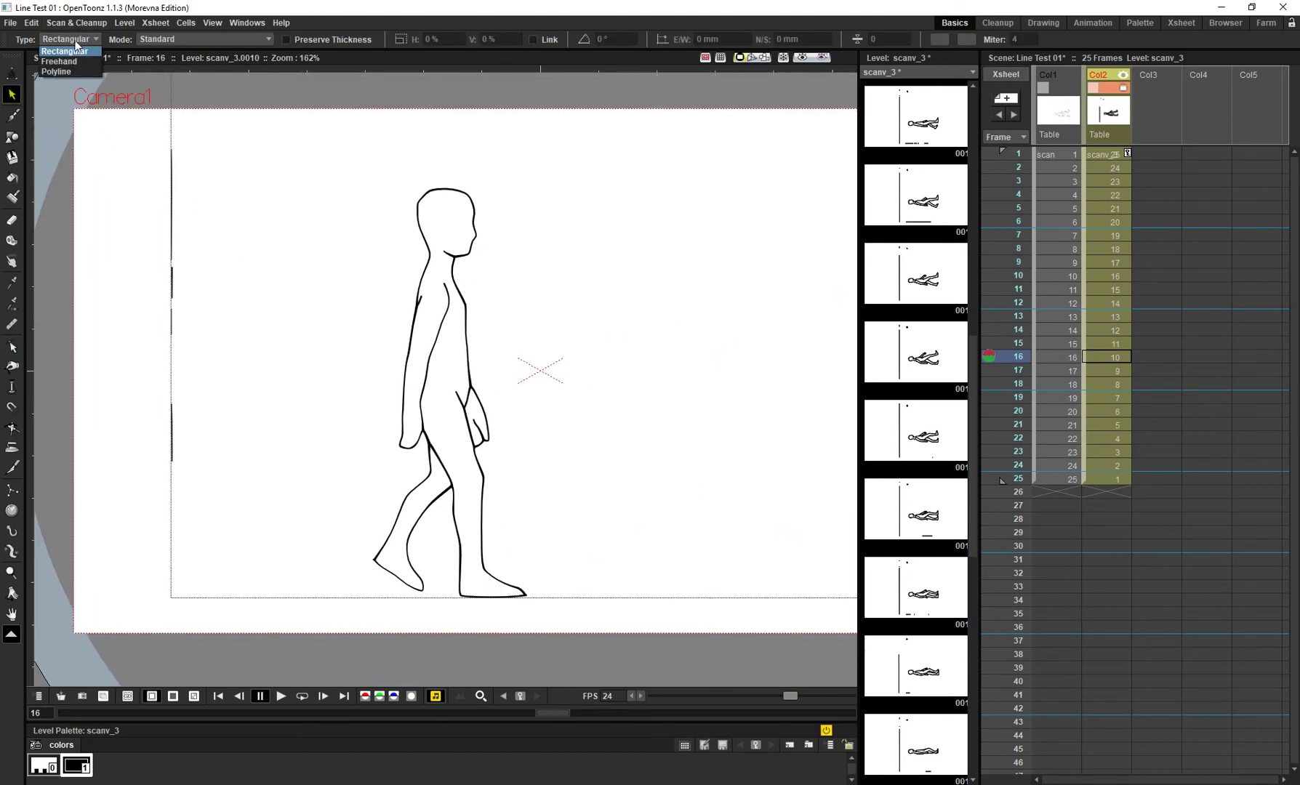
{"action": "left_click", "coordinate": [222, 42]}
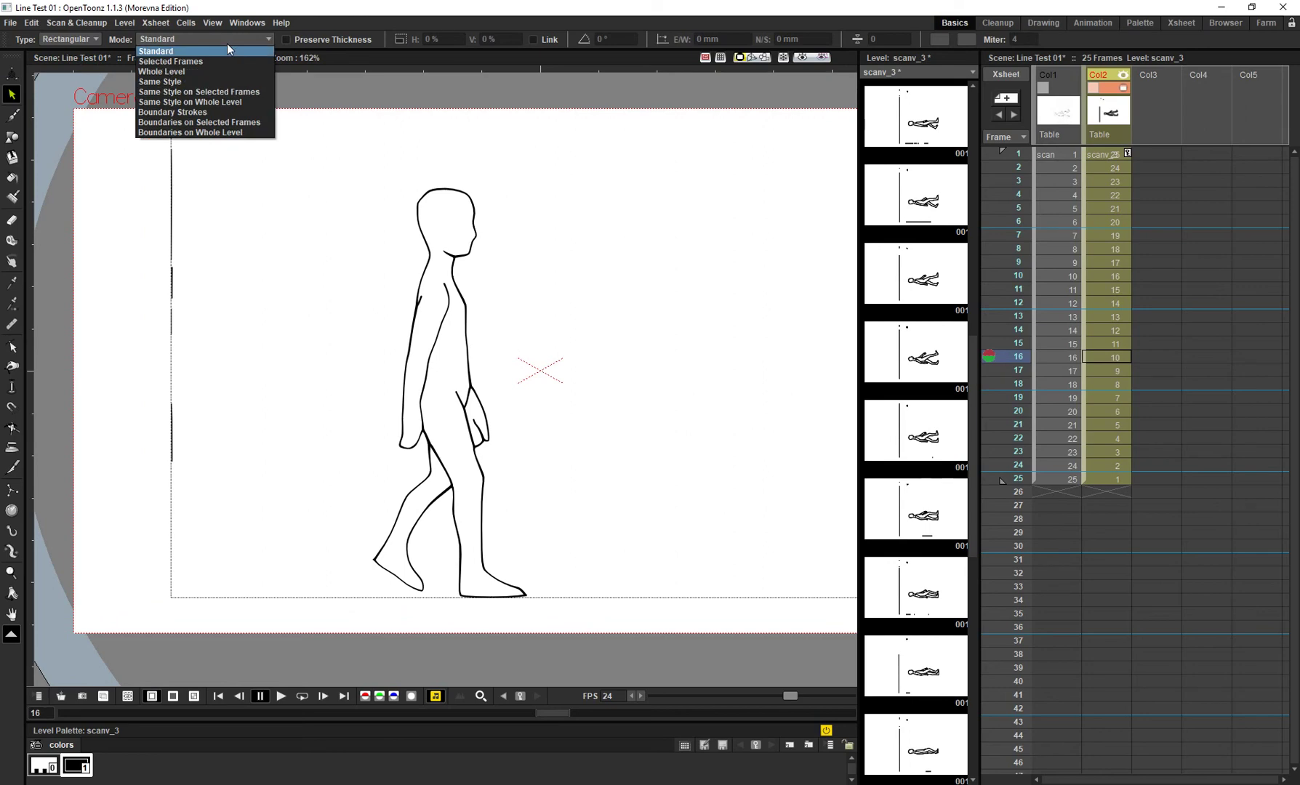
{"action": "left_click", "coordinate": [244, 133]}
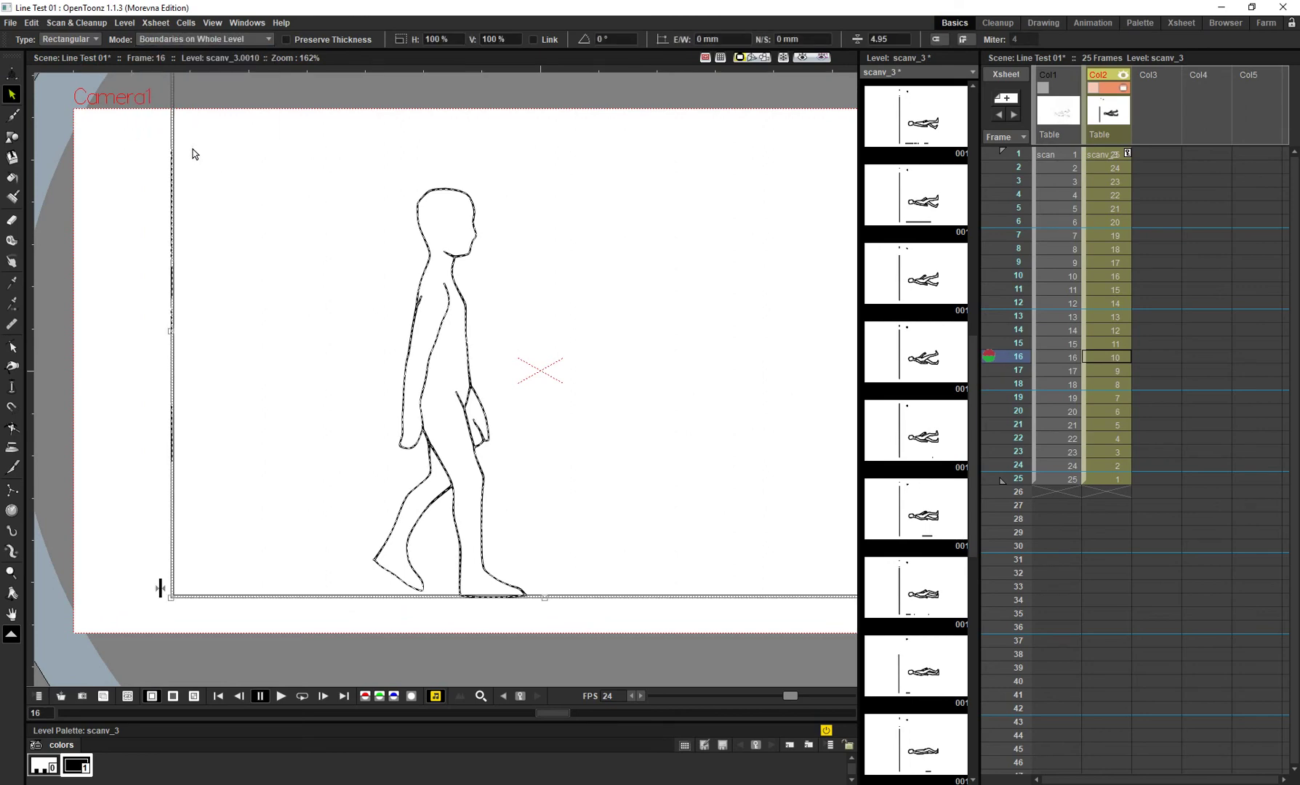
- Switch the selection mode to Whole Level and select the strokes of the entire drawing level
{"action": "left_click", "coordinate": [208, 39]}
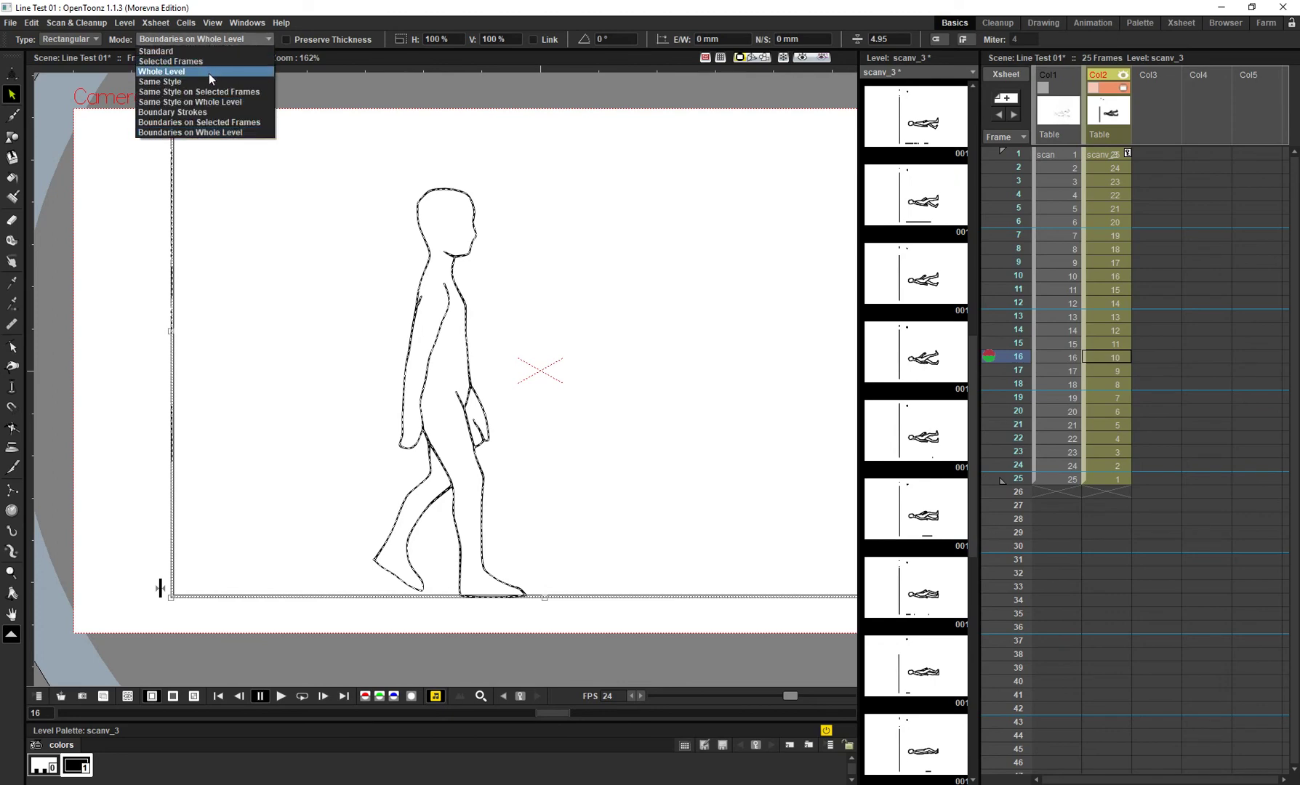
{"action": "left_click", "coordinate": [208, 73]}
{"action": "scroll", "coordinate": [208, 151], "scroll_direction": "down", "scroll_amount": 3}
{"action": "left_click", "coordinate": [139, 189]}
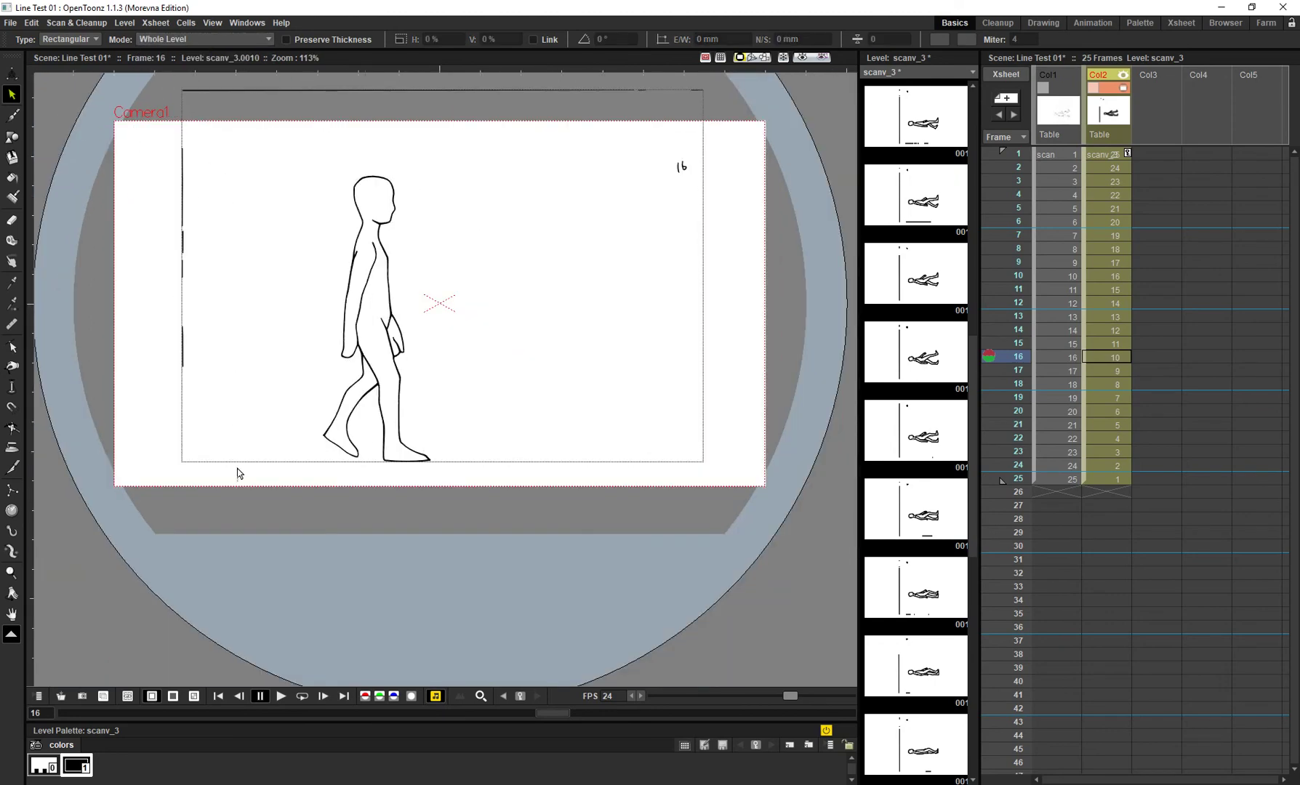
{"action": "left_click", "coordinate": [183, 209]}
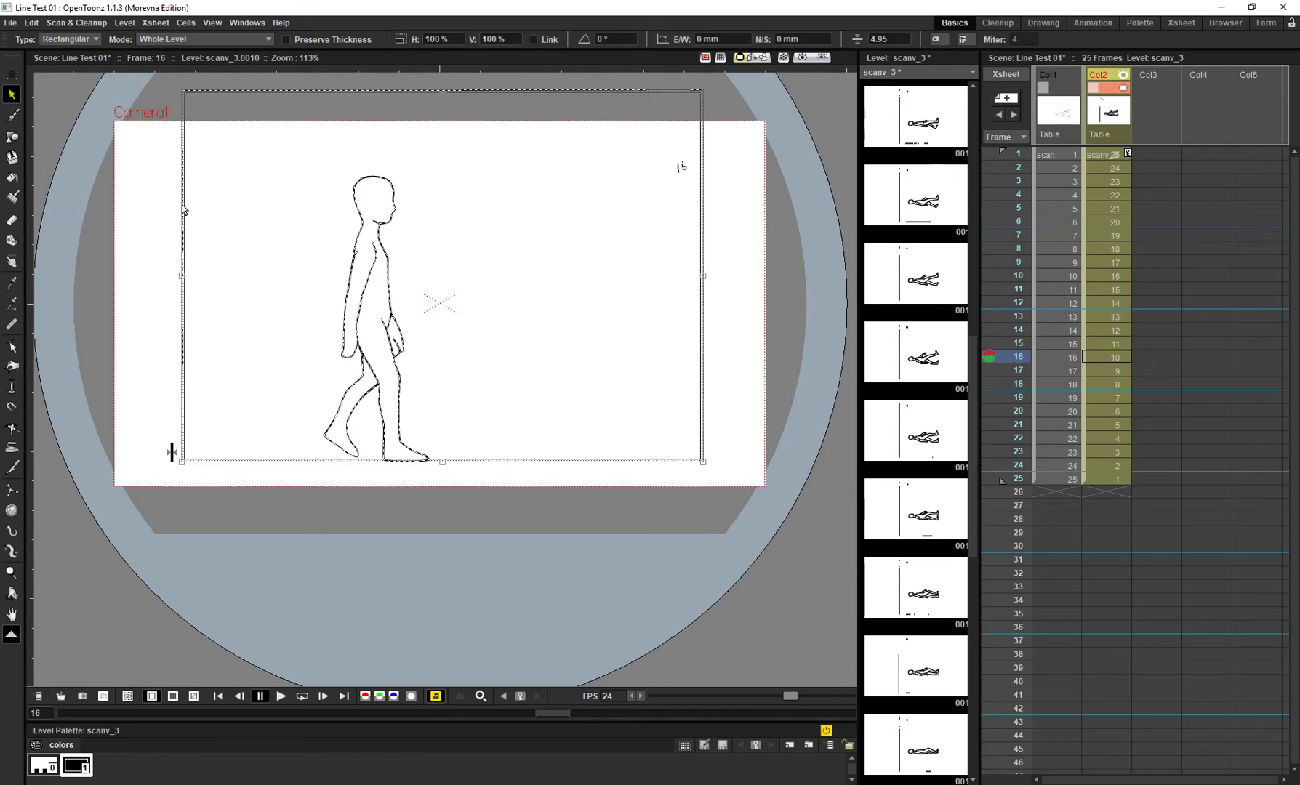
- Deselect the strokes and switch the selection mode to Same Style on Whole Level
{"action": "left_click", "coordinate": [202, 40]}
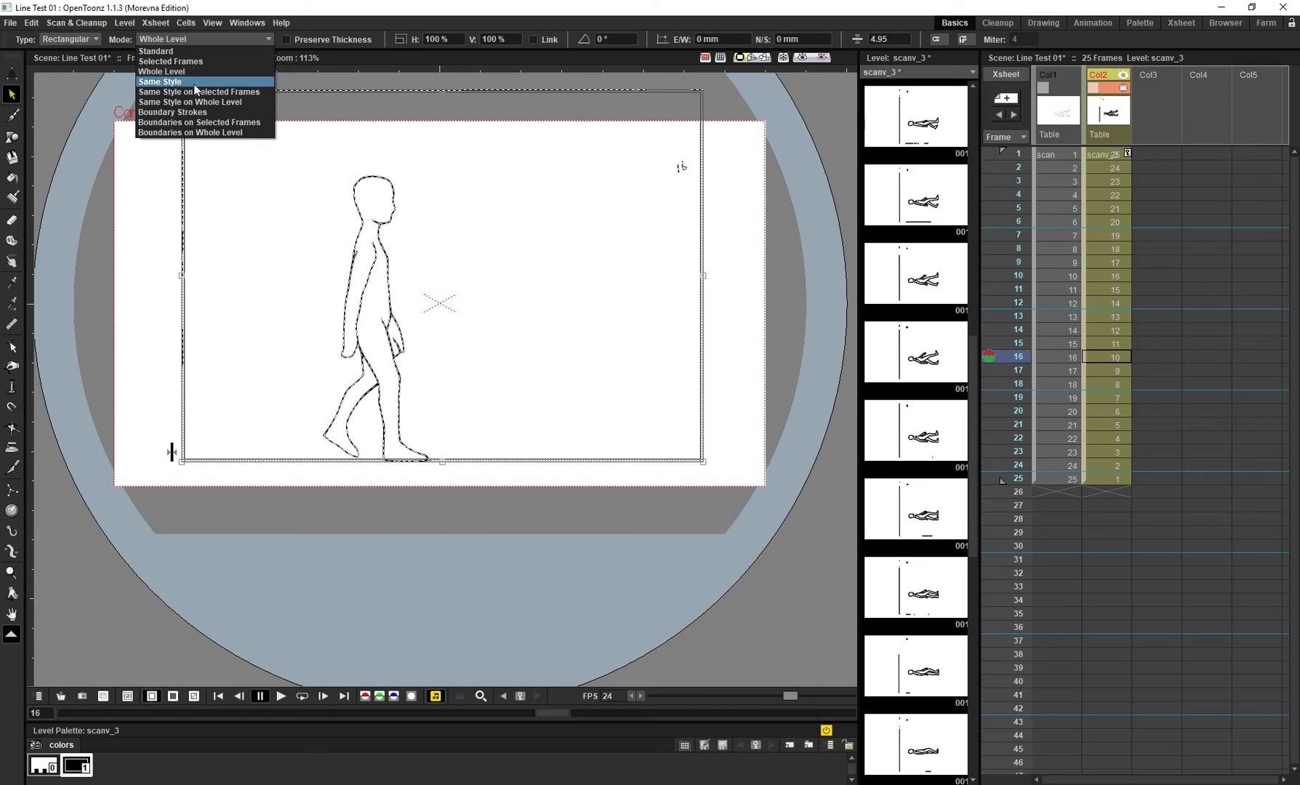
{"action": "left_click", "coordinate": [566, 158]}
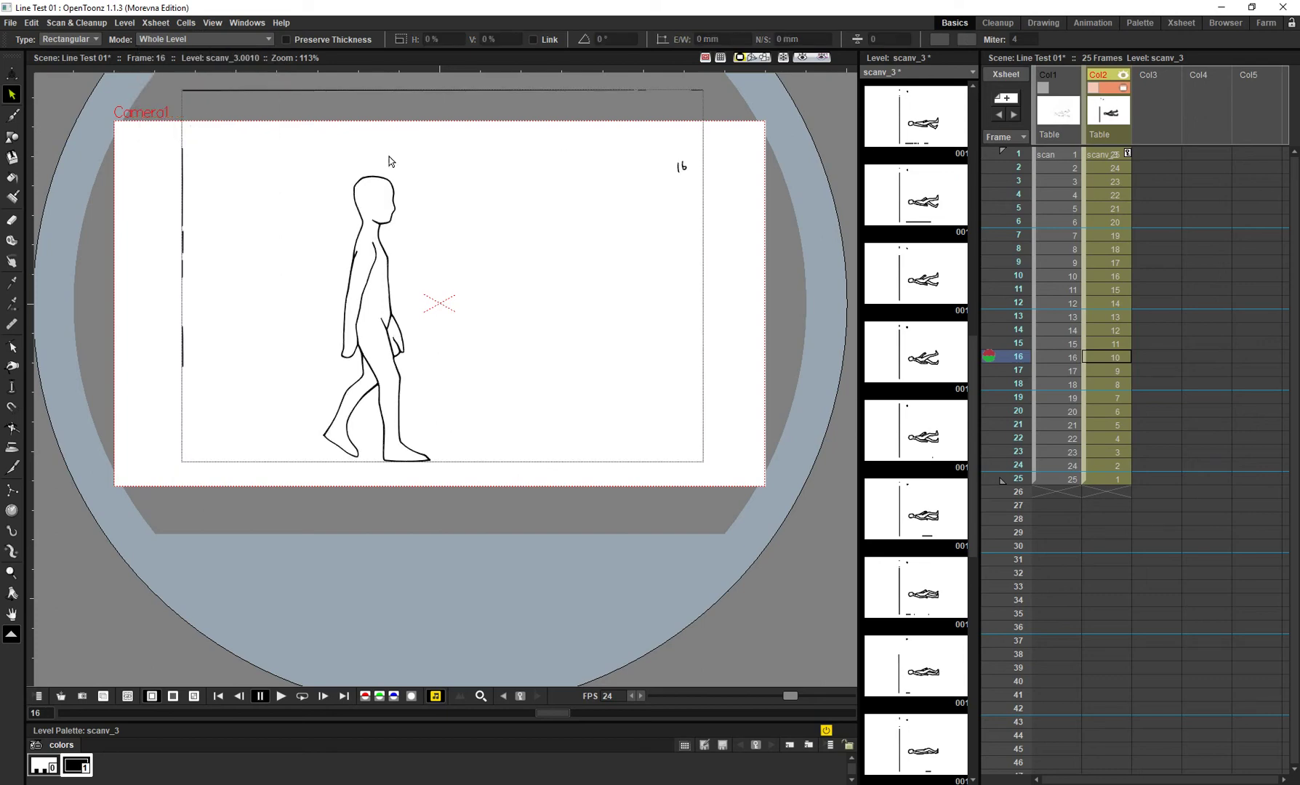
{"action": "left_click", "coordinate": [187, 44]}
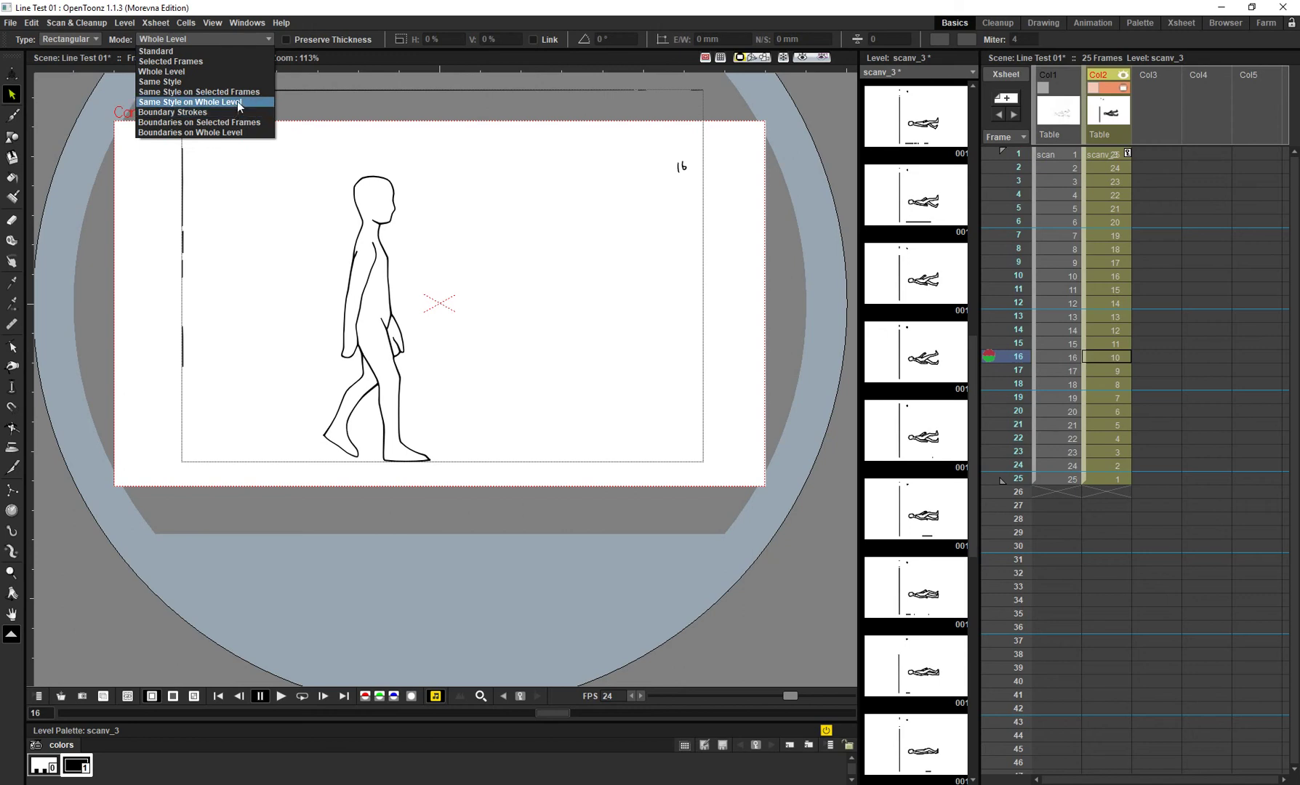
{"action": "left_click", "coordinate": [236, 102]}
- Set the selection mode to Standard and select all strokes of the walking figure on frame 16
{"action": "left_click", "coordinate": [205, 39]}
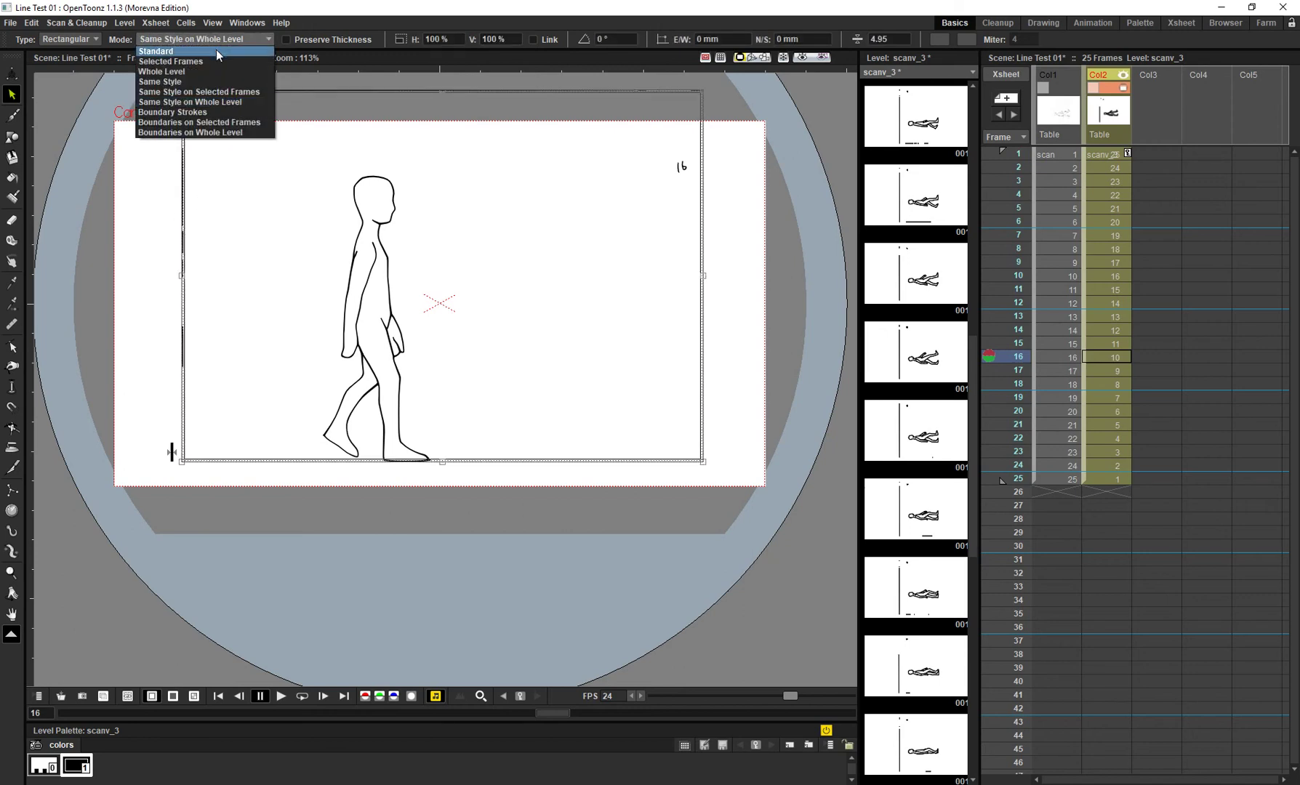
{"action": "left_click", "coordinate": [216, 50]}
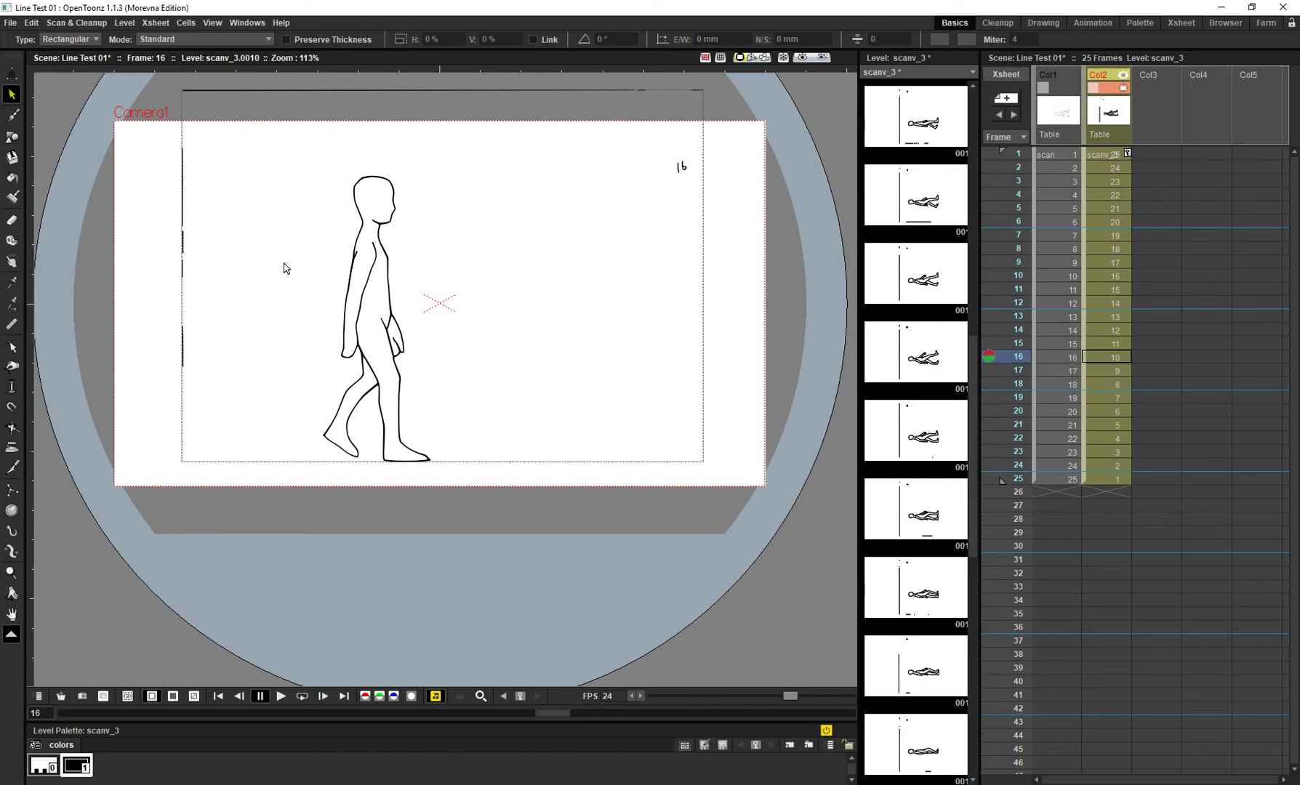
{"action": "scroll", "coordinate": [274, 279], "scroll_direction": "up", "scroll_amount": 4}
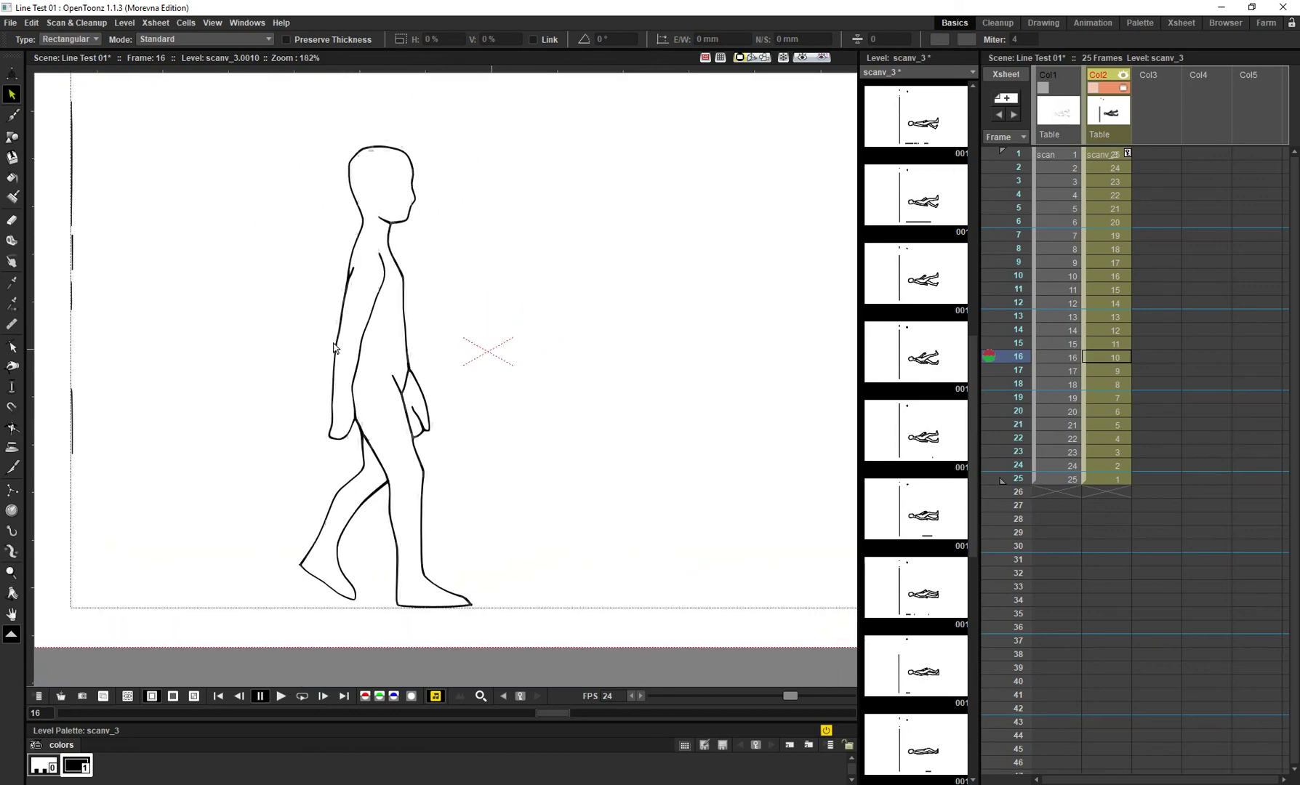
{"action": "left_click_drag", "start_coordinate": [580, 144], "coordinate": [170, 615]}
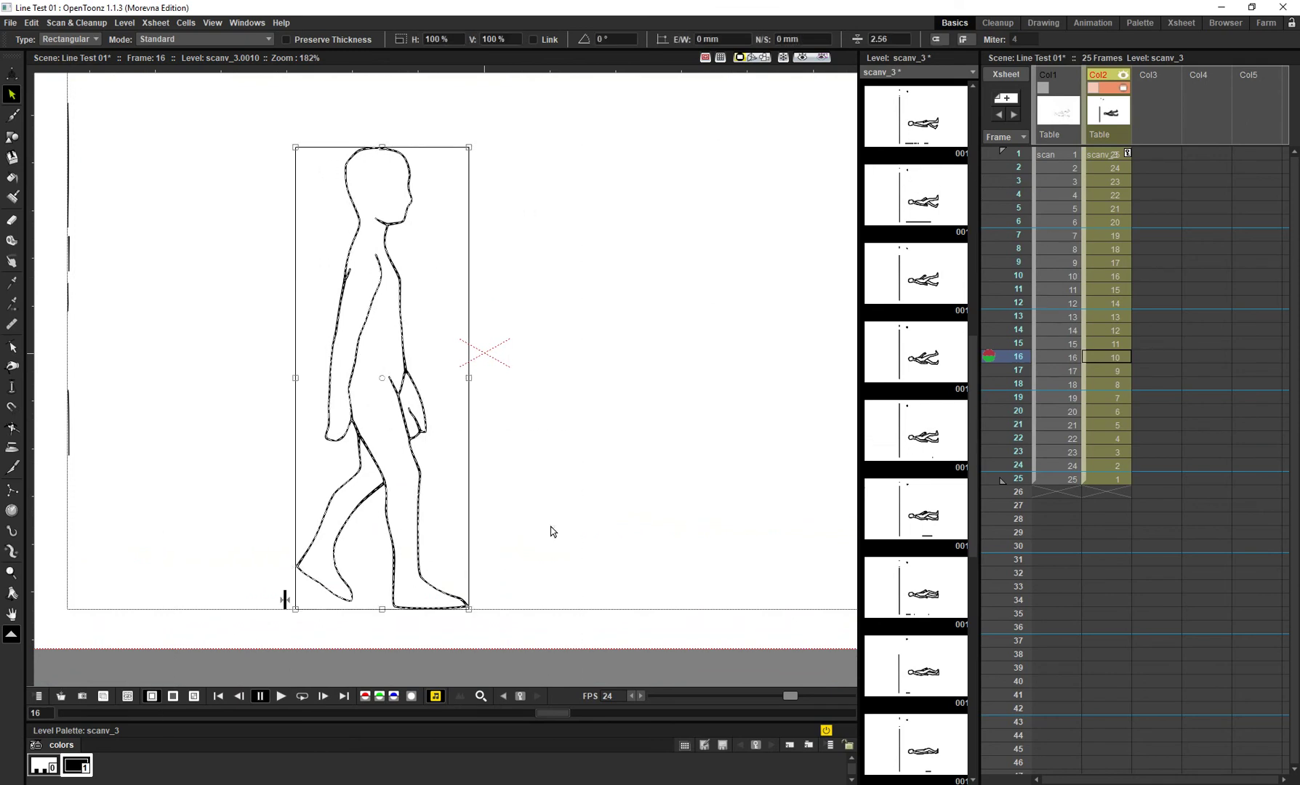
- Open color_1 of the level palette in the Style Editor, reposition the editor and enlarge it
{"action": "double_click", "coordinate": [75, 769]}
{"action": "left_click_drag", "start_coordinate": [504, 287], "coordinate": [769, 271]}
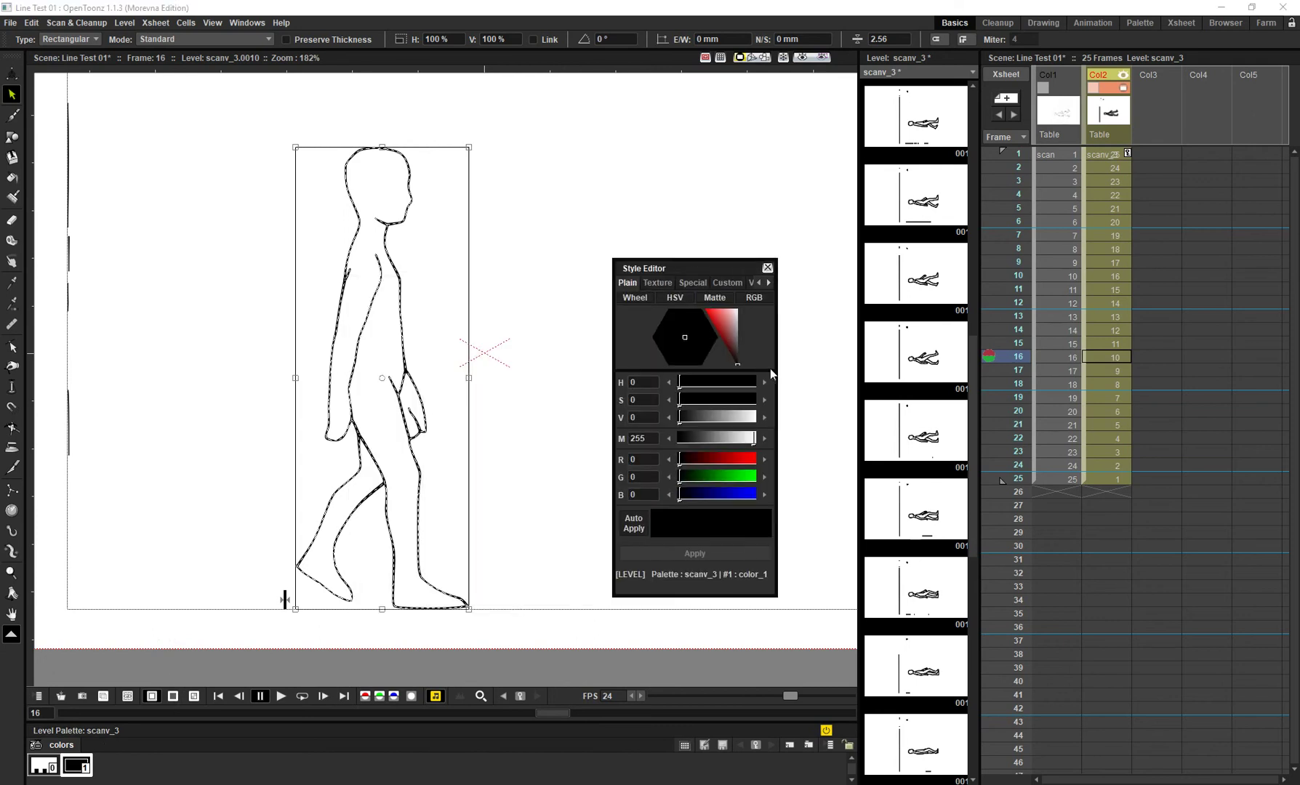
{"action": "left_click_drag", "start_coordinate": [775, 374], "coordinate": [874, 367]}
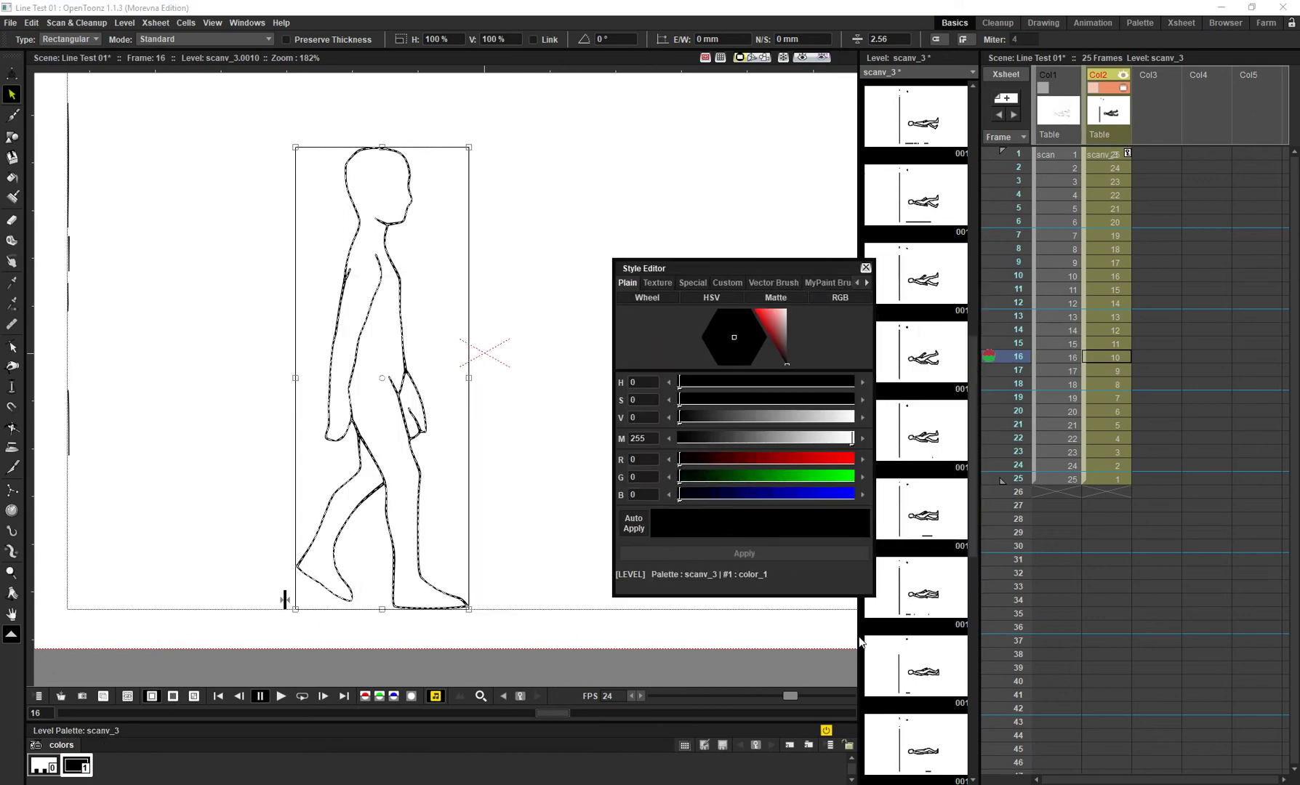
{"action": "left_click_drag", "start_coordinate": [875, 598], "coordinate": [981, 781]}
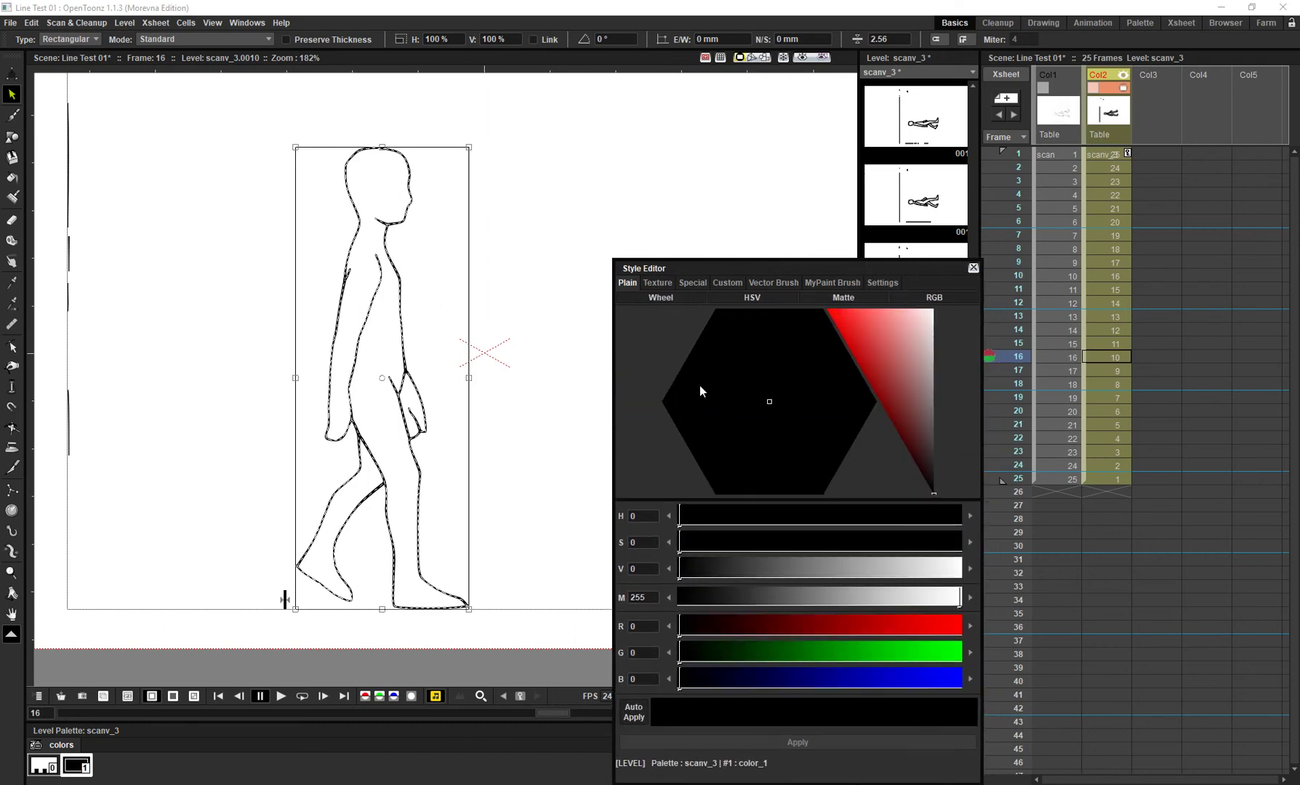
- Try the jagged zigzag style from the Special styles on color_1 and inspect the figure's lines
{"action": "left_click", "coordinate": [675, 284]}
{"action": "left_click", "coordinate": [690, 285]}
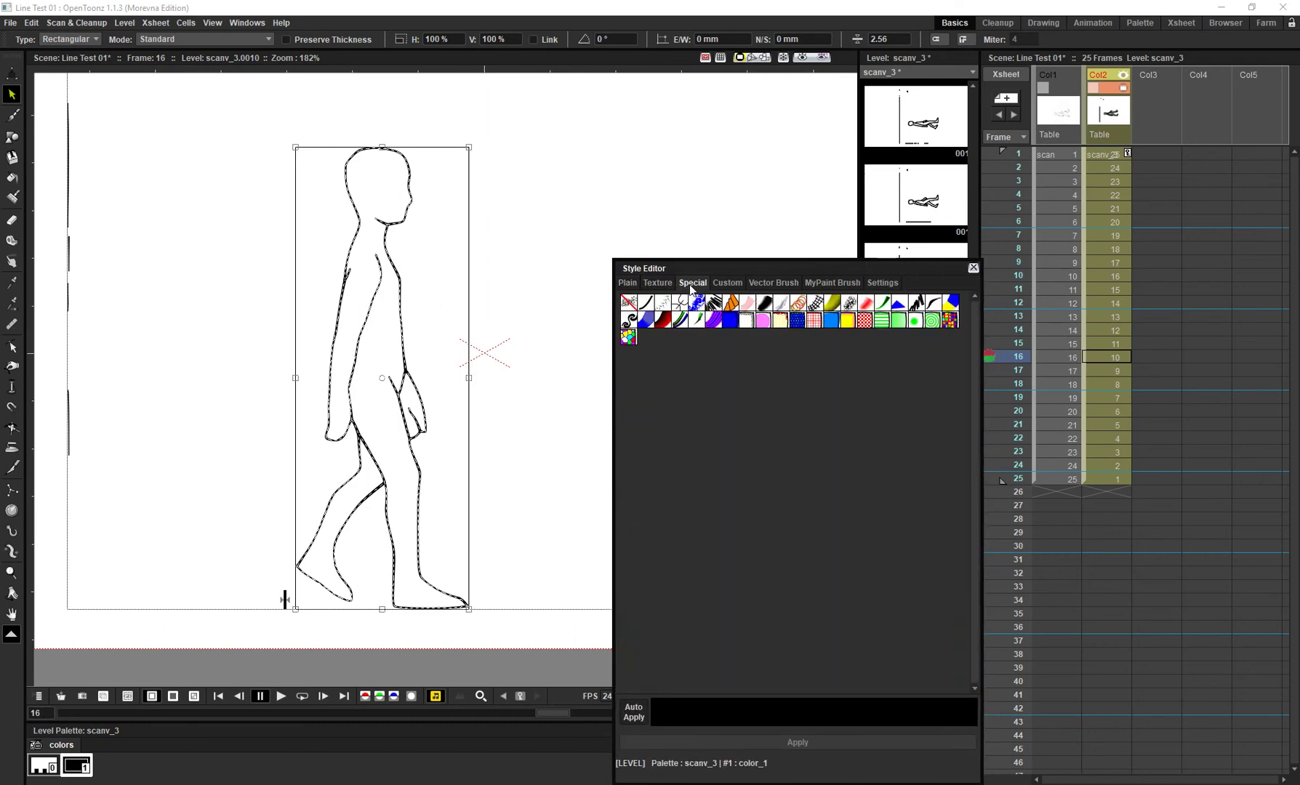
{"action": "left_click", "coordinate": [917, 303]}
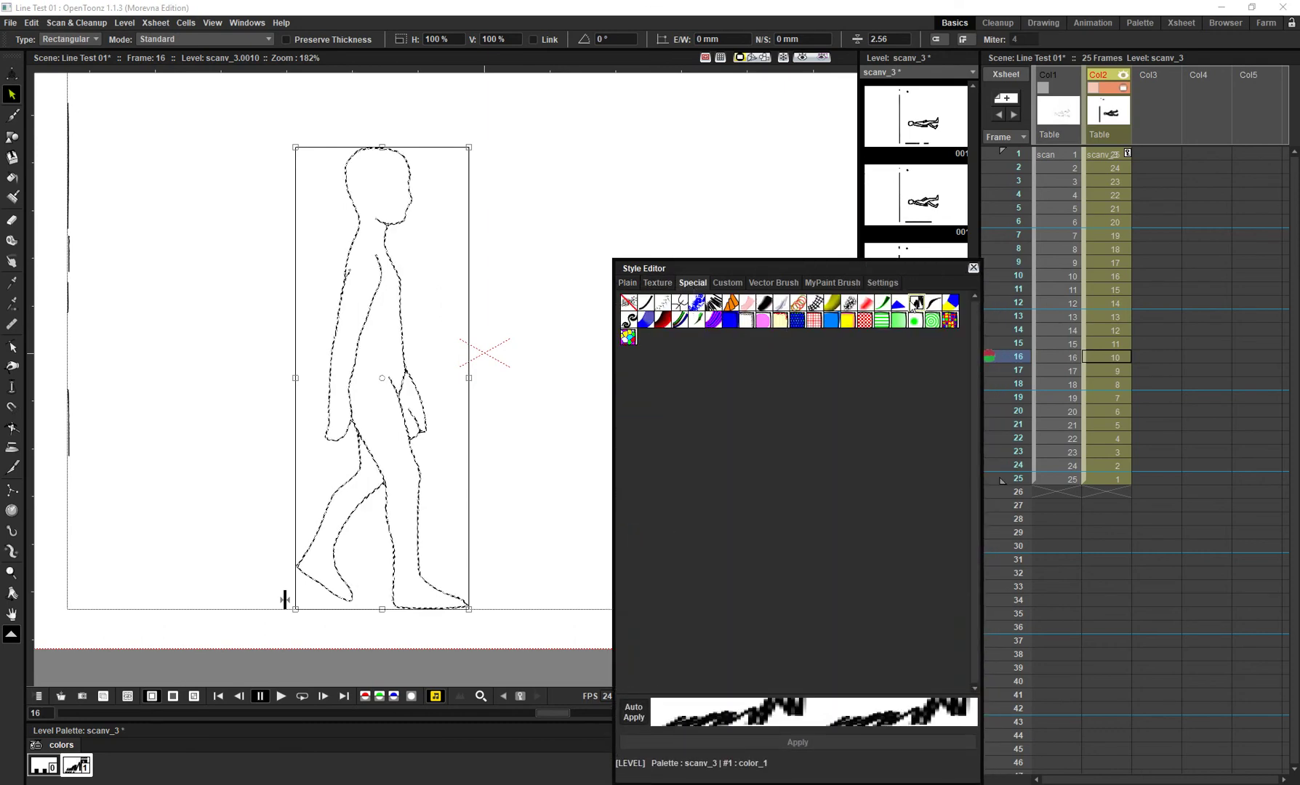
{"action": "left_click", "coordinate": [516, 517]}
{"action": "scroll", "coordinate": [453, 524], "scroll_direction": "up", "scroll_amount": 2}
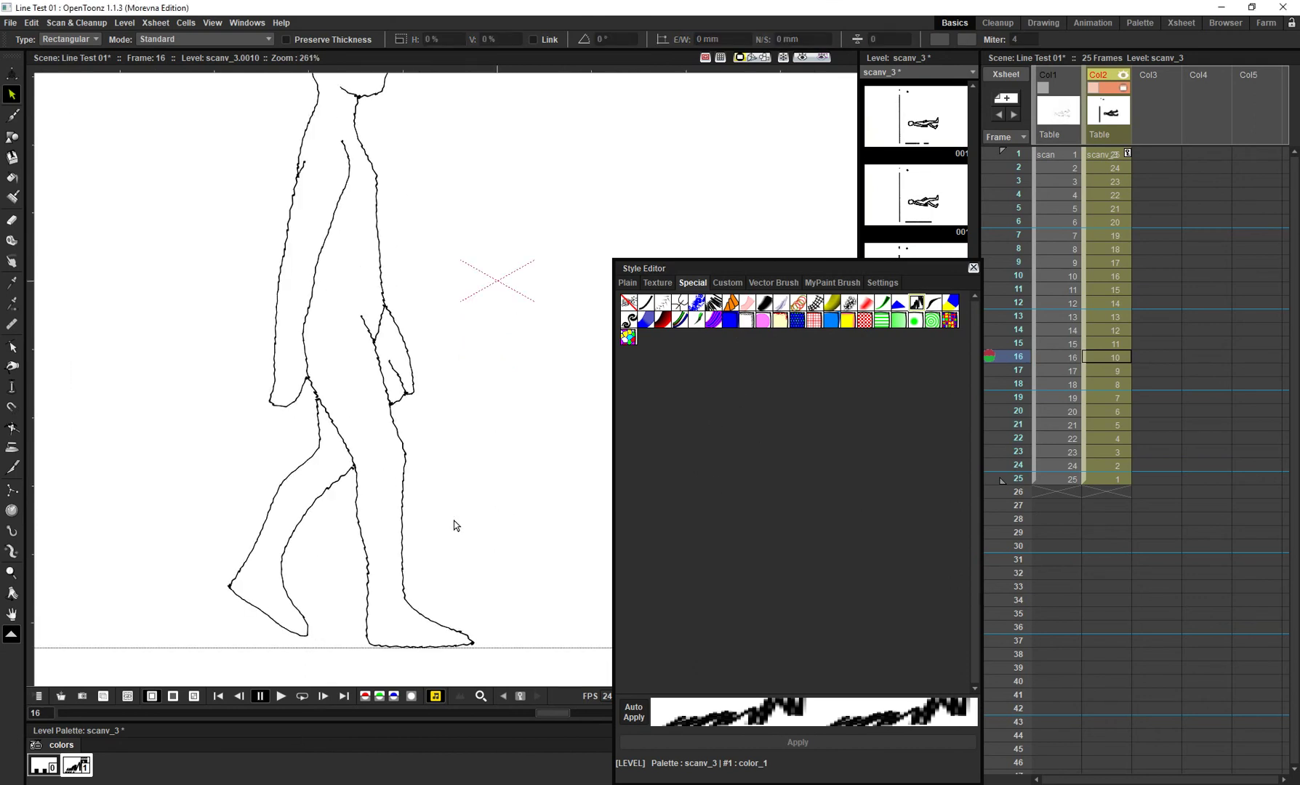
{"action": "scroll", "coordinate": [453, 504], "scroll_direction": "down", "scroll_amount": 1}
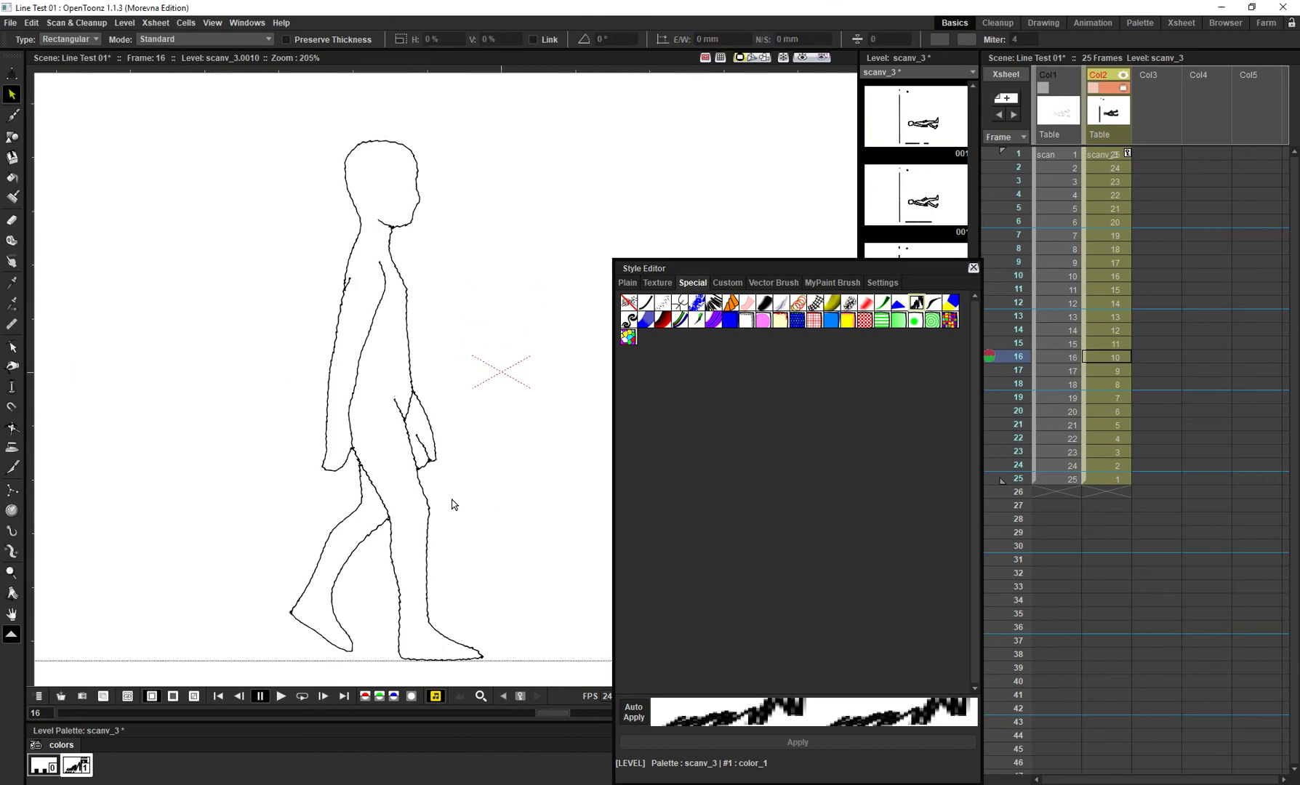
- Try a Thickness of 0.51 for the zigzag style, undo the style change and close the Style Editor
{"action": "left_click", "coordinate": [883, 283]}
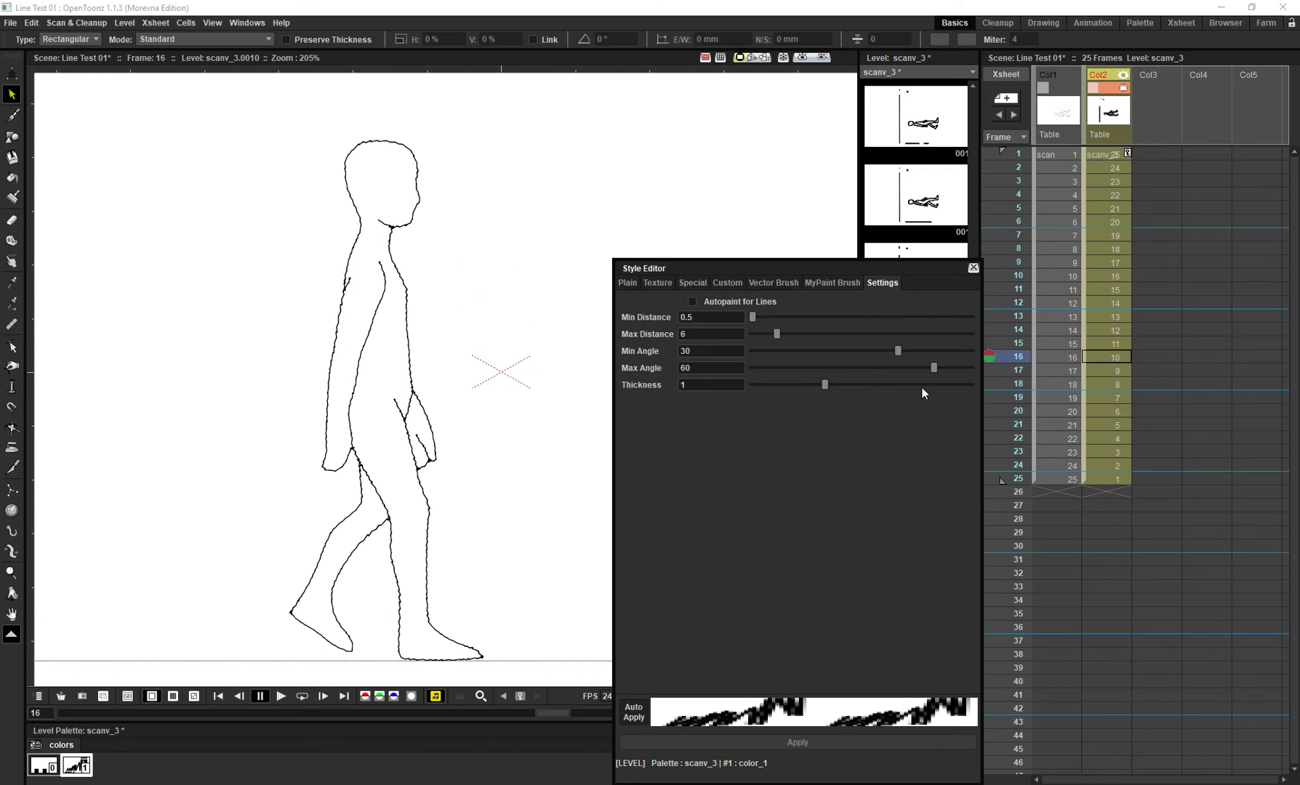
{"action": "mouse_move", "coordinate": [821, 385]}
{"action": "left_mouse_down"}
{"action": "mouse_move", "coordinate": [863, 386]}
{"action": "mouse_move", "coordinate": [767, 393]}
{"action": "mouse_move", "coordinate": [789, 359]}
{"action": "left_mouse_up"}
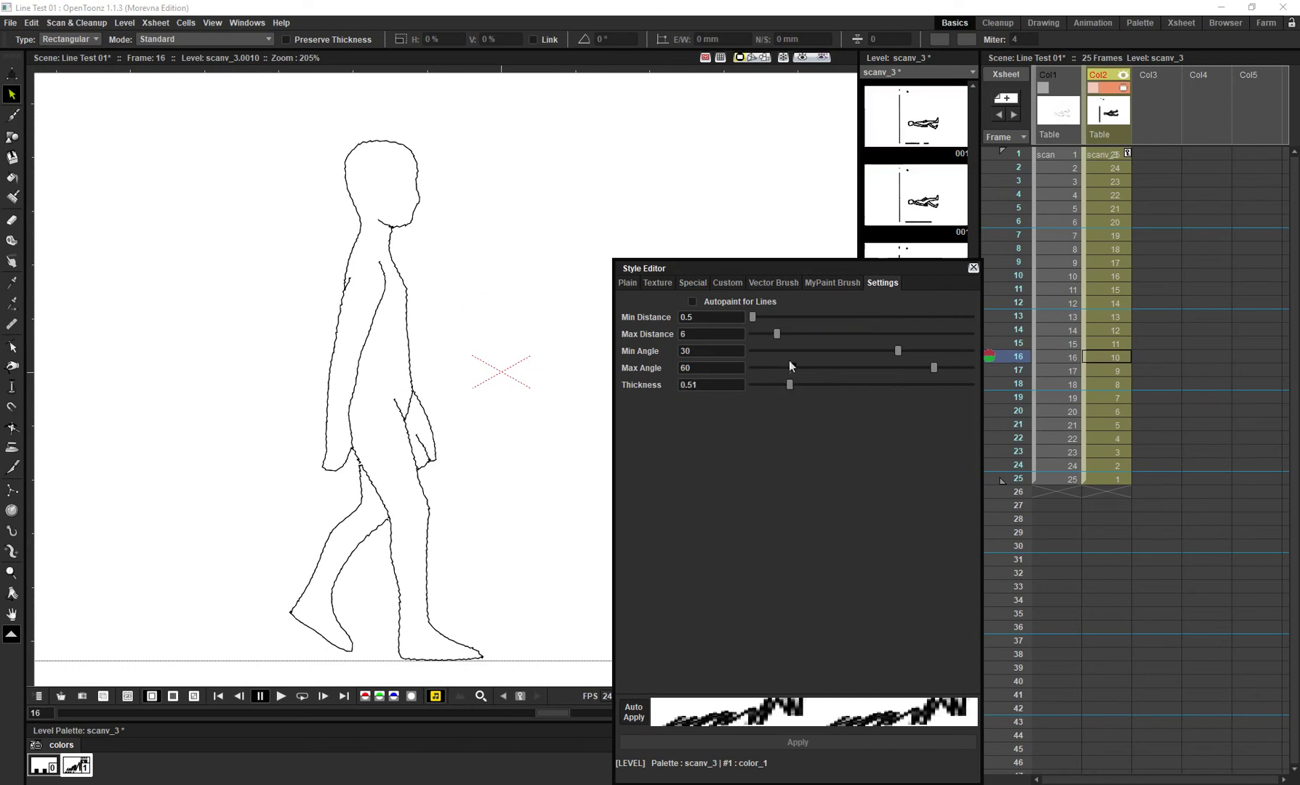
{"action": "left_click", "coordinate": [973, 267]}
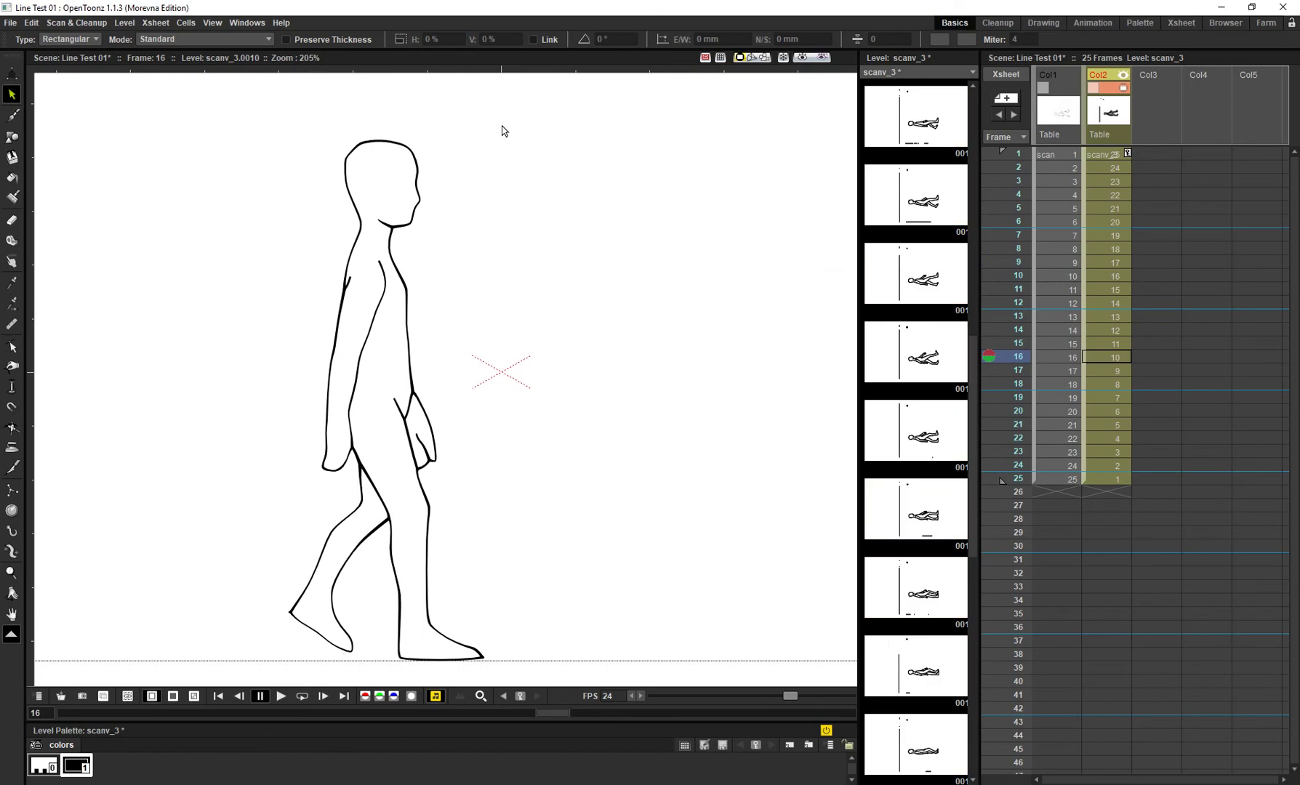
- Select the strokes in Whole Level mode and thicken them to 10.8 across the entire drawing level
{"action": "left_click", "coordinate": [218, 38]}
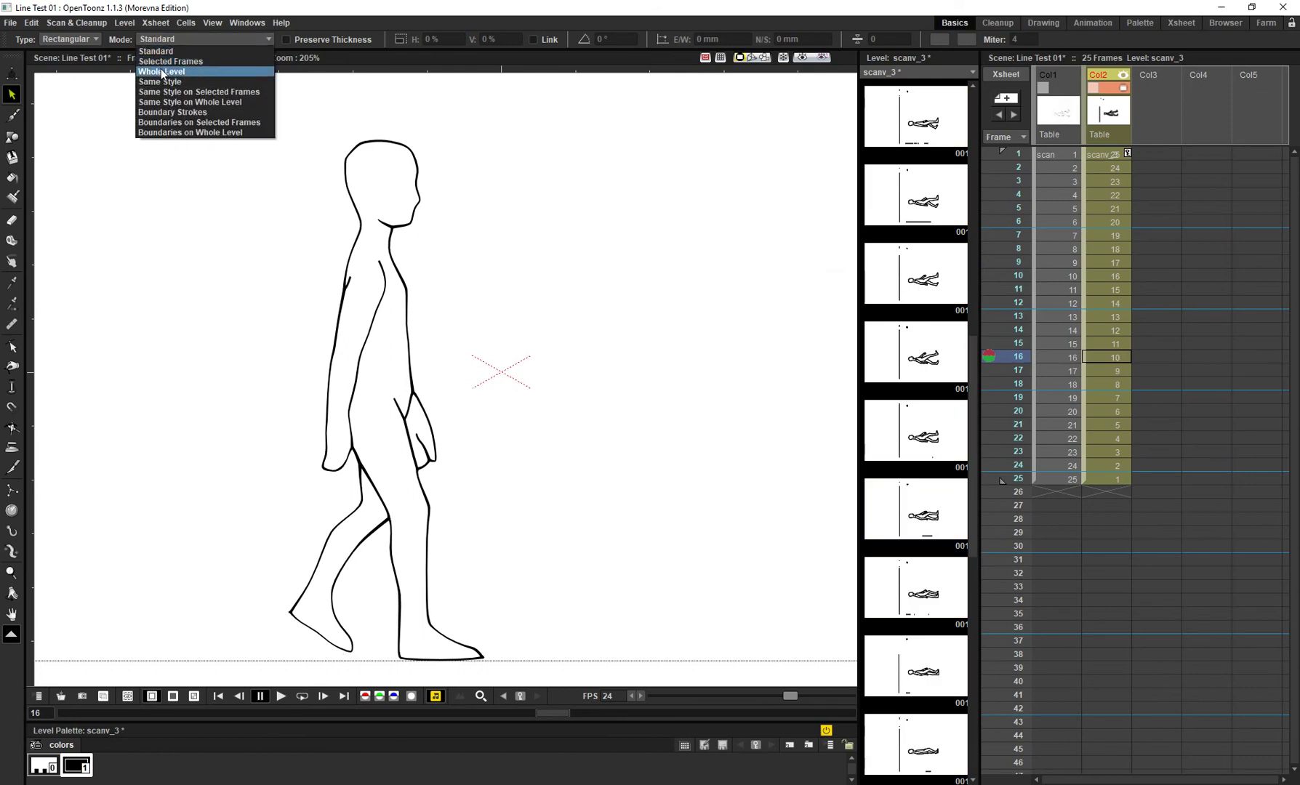
{"action": "left_click", "coordinate": [163, 72]}
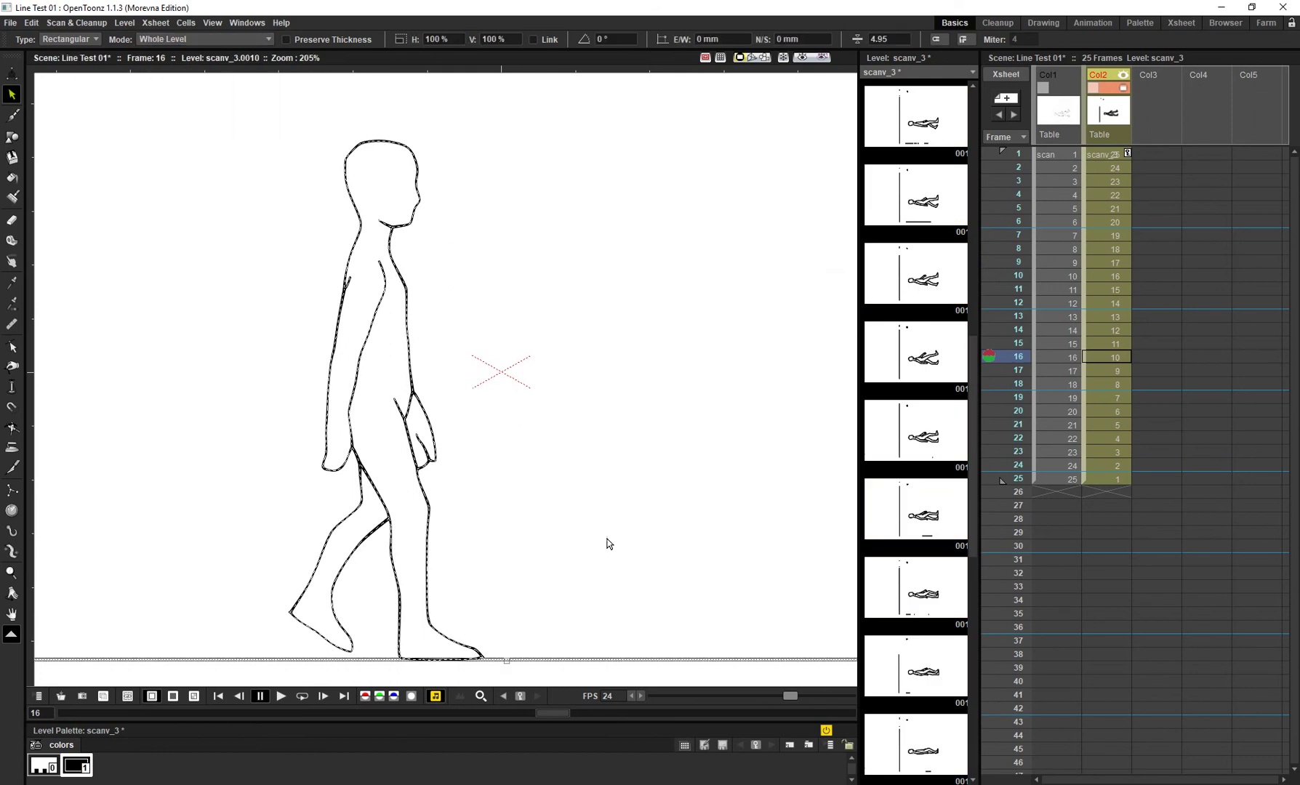
{"action": "scroll", "coordinate": [608, 541], "scroll_direction": "down", "scroll_amount": 3}
{"action": "left_click_drag", "start_coordinate": [744, 537], "coordinate": [672, 448]}
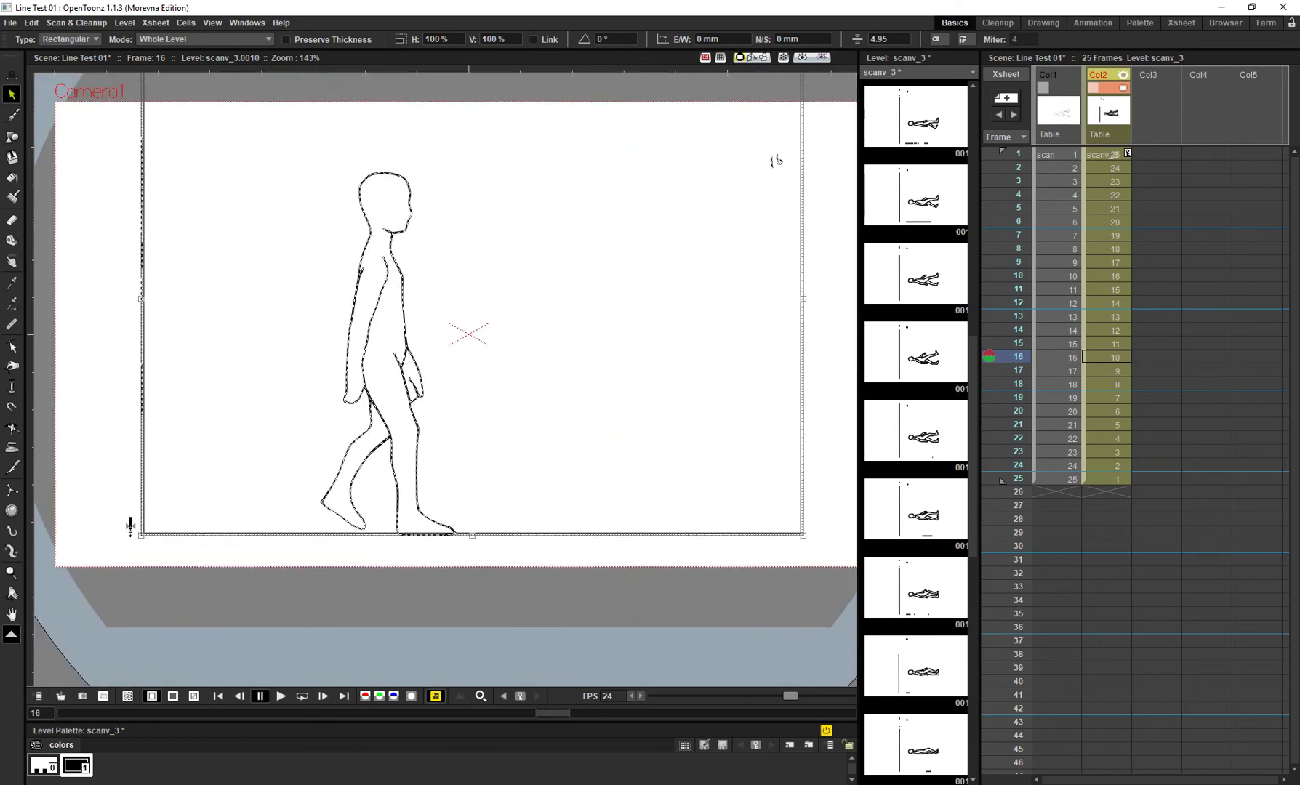
{"action": "left_click_drag", "start_coordinate": [130, 525], "coordinate": [129, 528]}
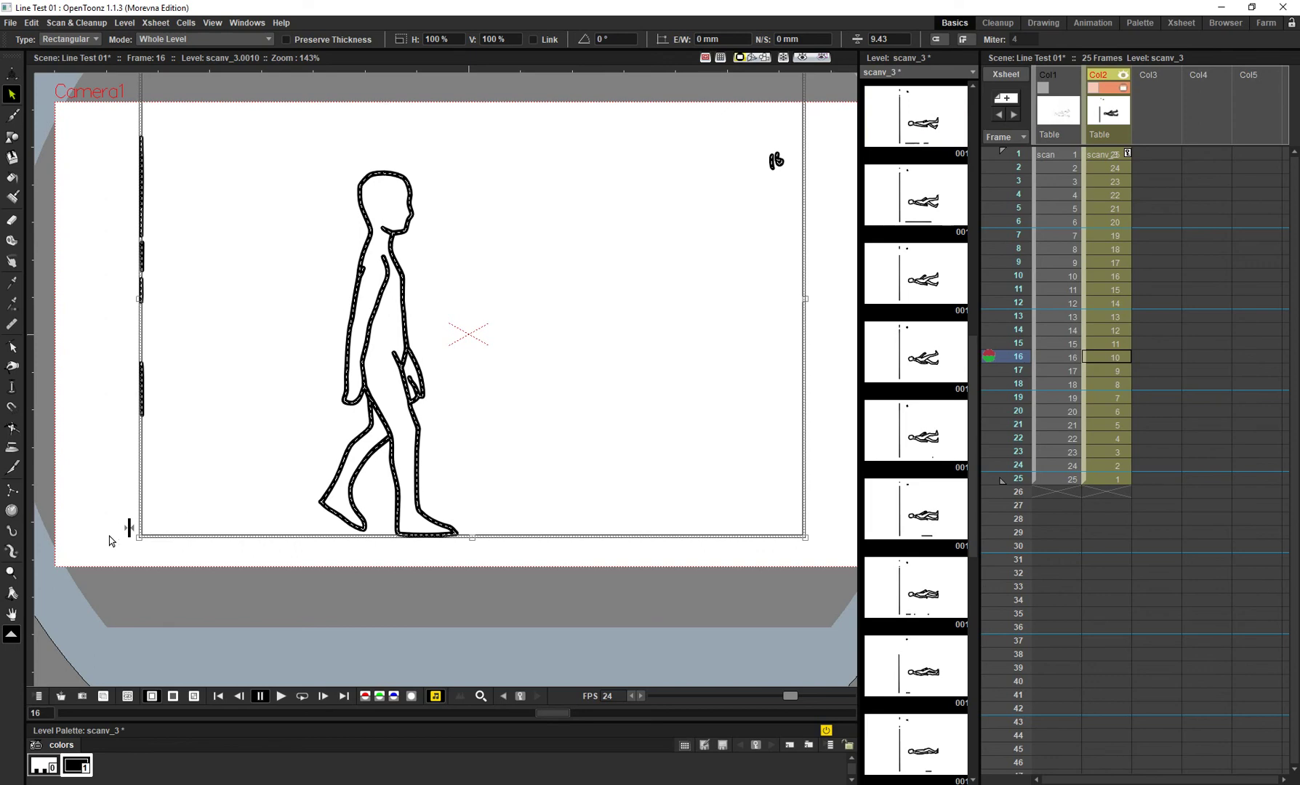
{"action": "left_click_drag", "start_coordinate": [130, 525], "coordinate": [129, 526]}
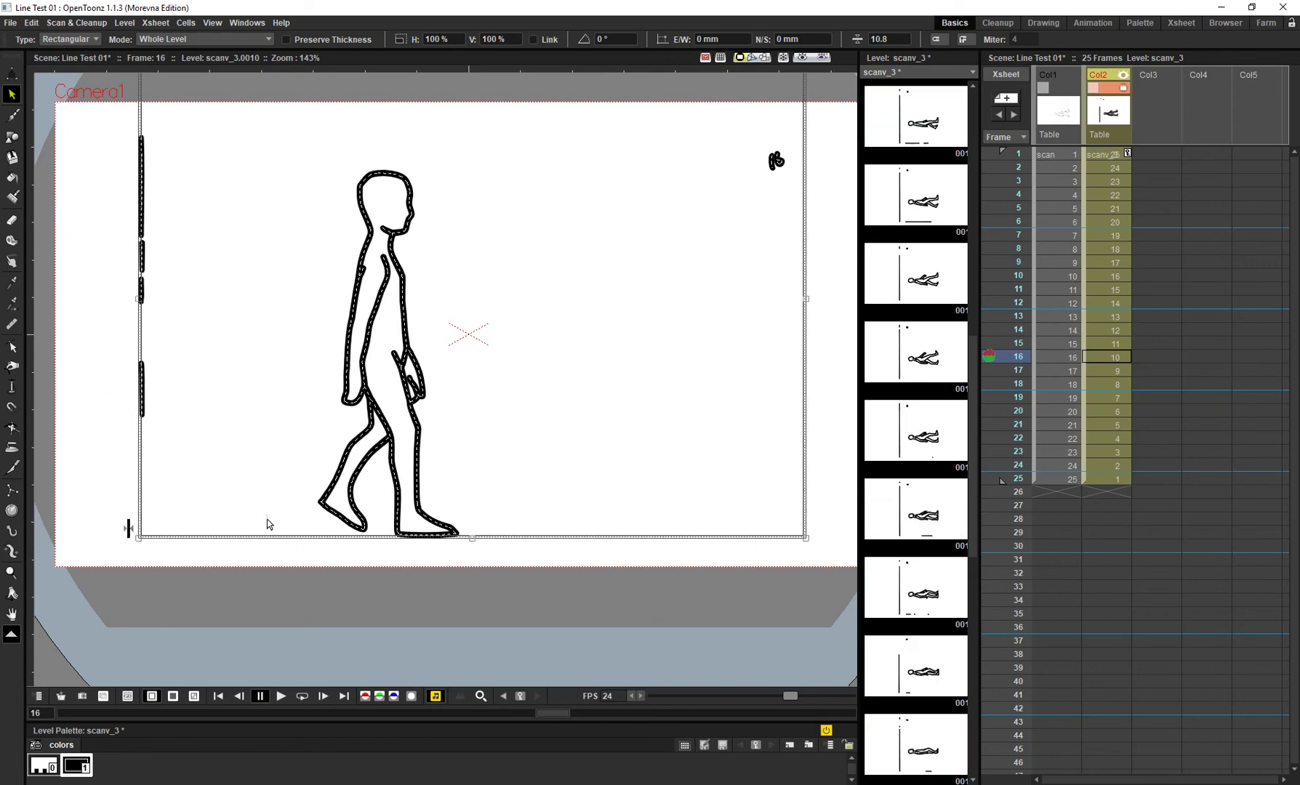
- Apply the jagged zigzag style from the Special styles to color_1 of the level palette
{"action": "double_click", "coordinate": [76, 766]}
{"action": "left_click", "coordinate": [693, 285]}
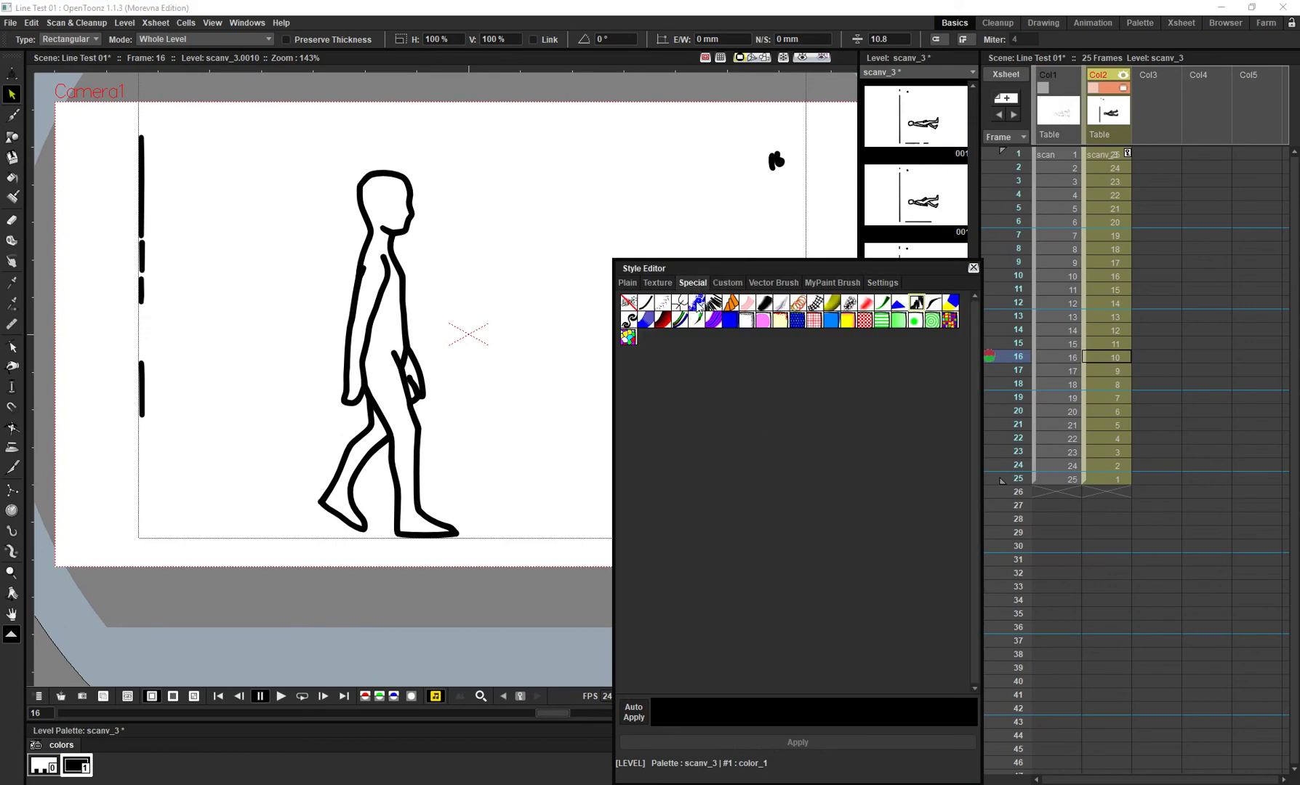
{"action": "left_click", "coordinate": [917, 304]}
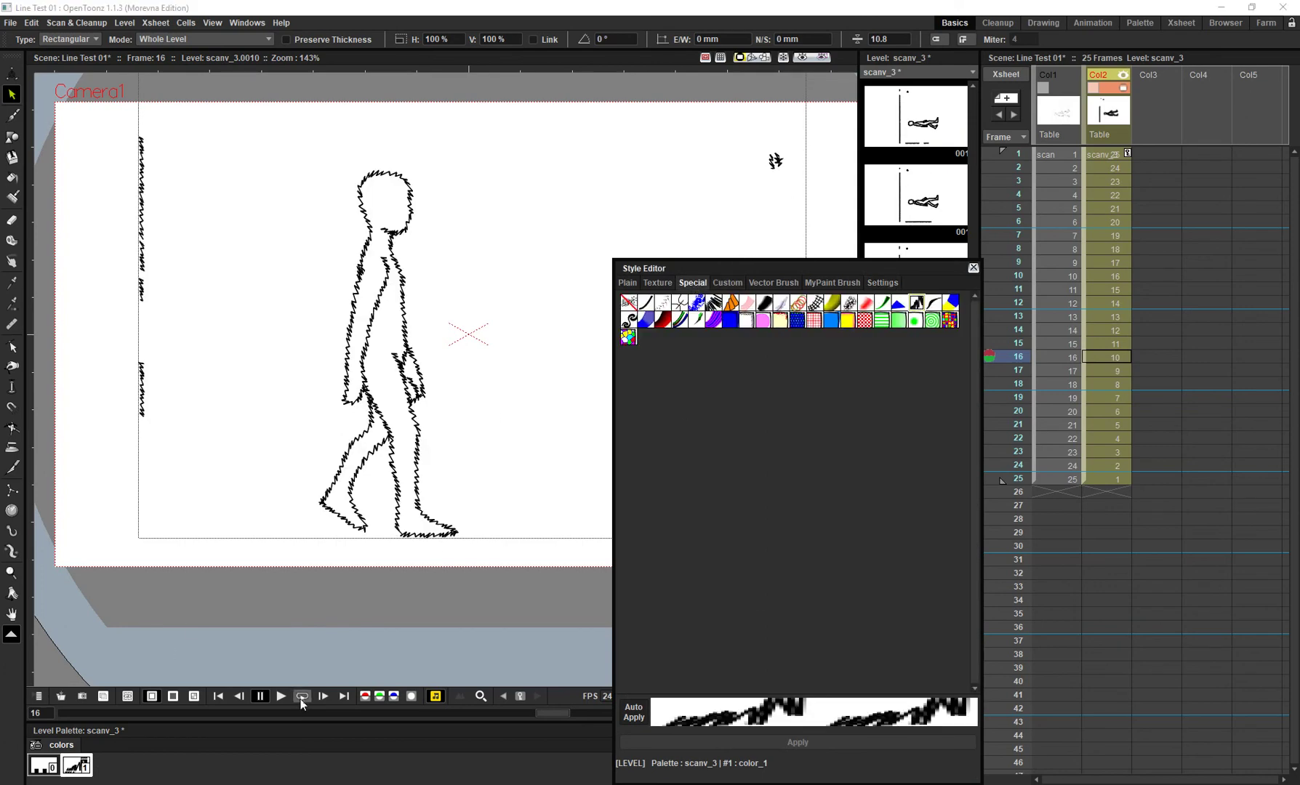
- Play back the walk with the jagged lines and close the Style Editor
{"action": "left_click", "coordinate": [280, 696]}
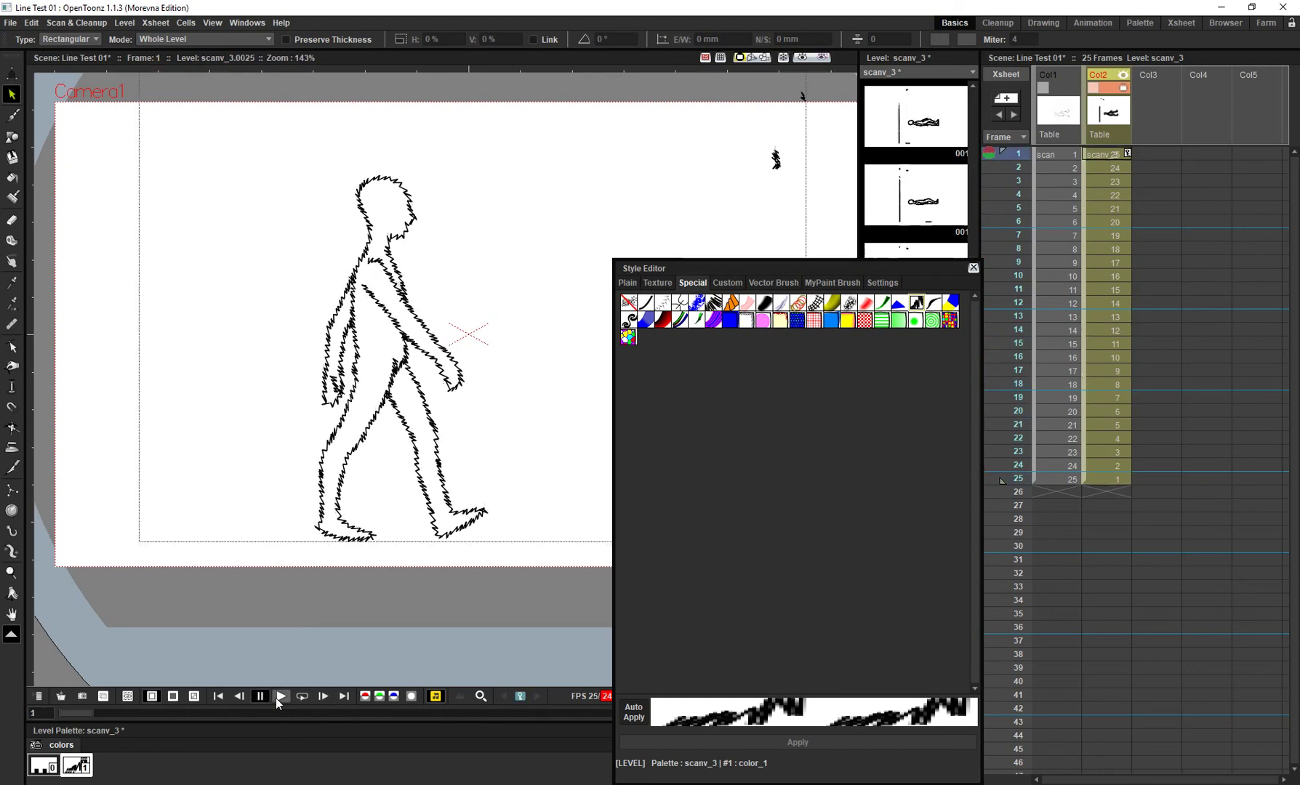
{"action": "left_click_drag", "start_coordinate": [836, 268], "coordinate": [725, 301]}
{"action": "left_click", "coordinate": [798, 304]}
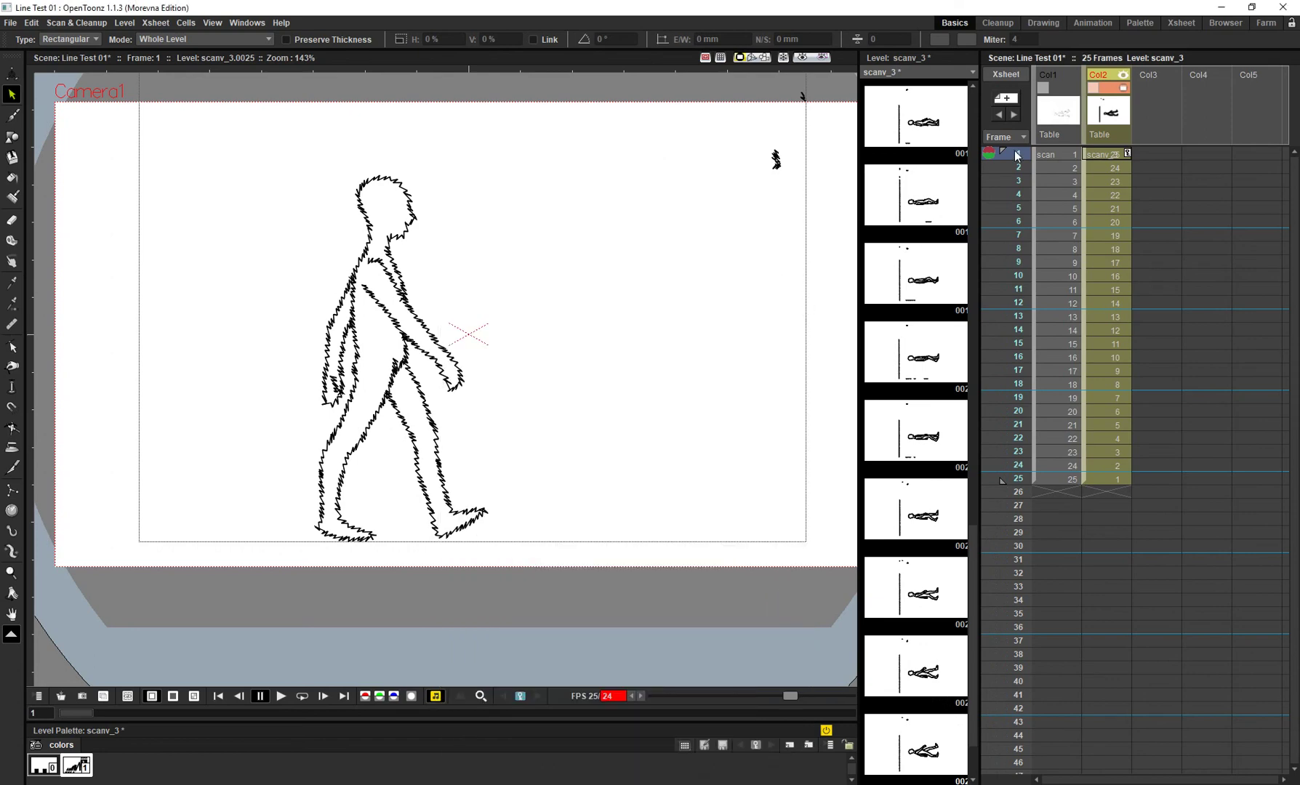
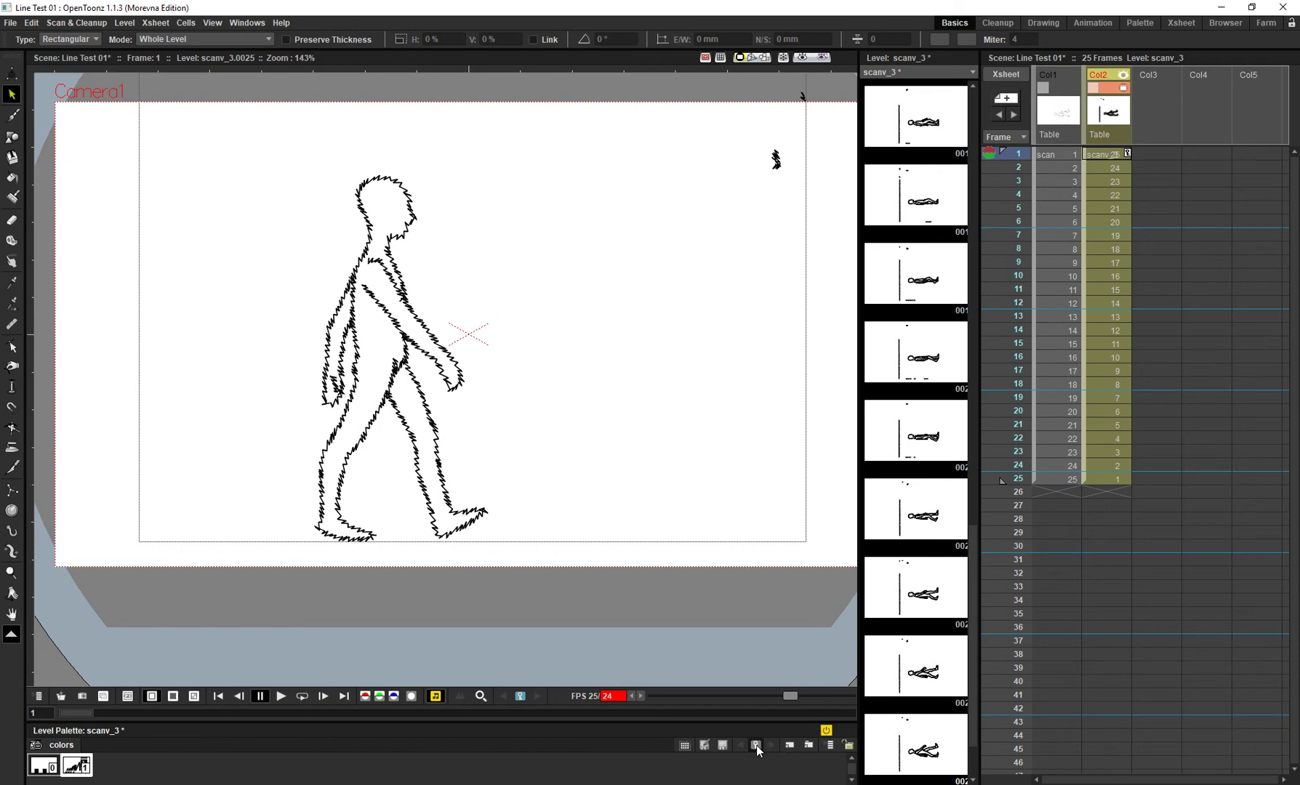
- Go to frame 12 and open color_1's zigzag style settings in the Style Editor, keeping the figure uncovered
{"action": "left_click", "coordinate": [1018, 479]}
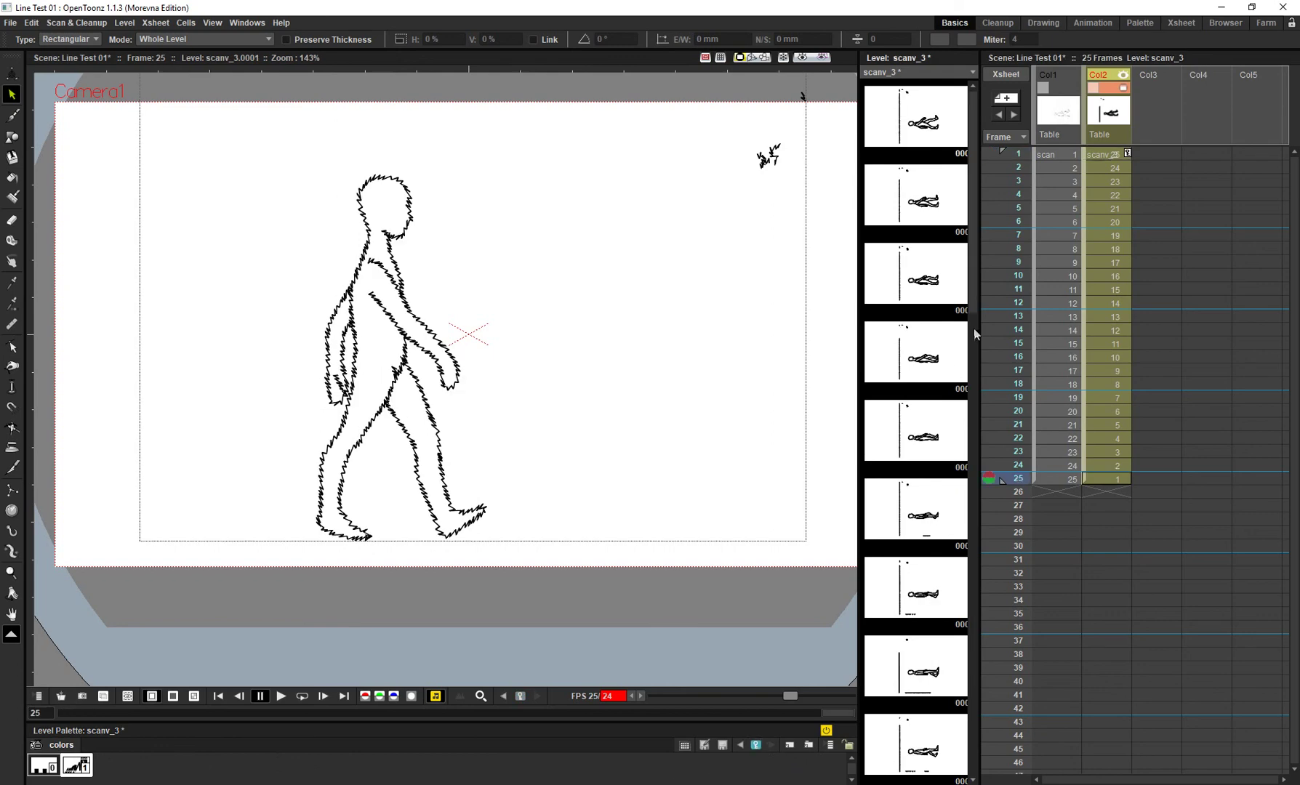
{"action": "left_click", "coordinate": [1018, 303]}
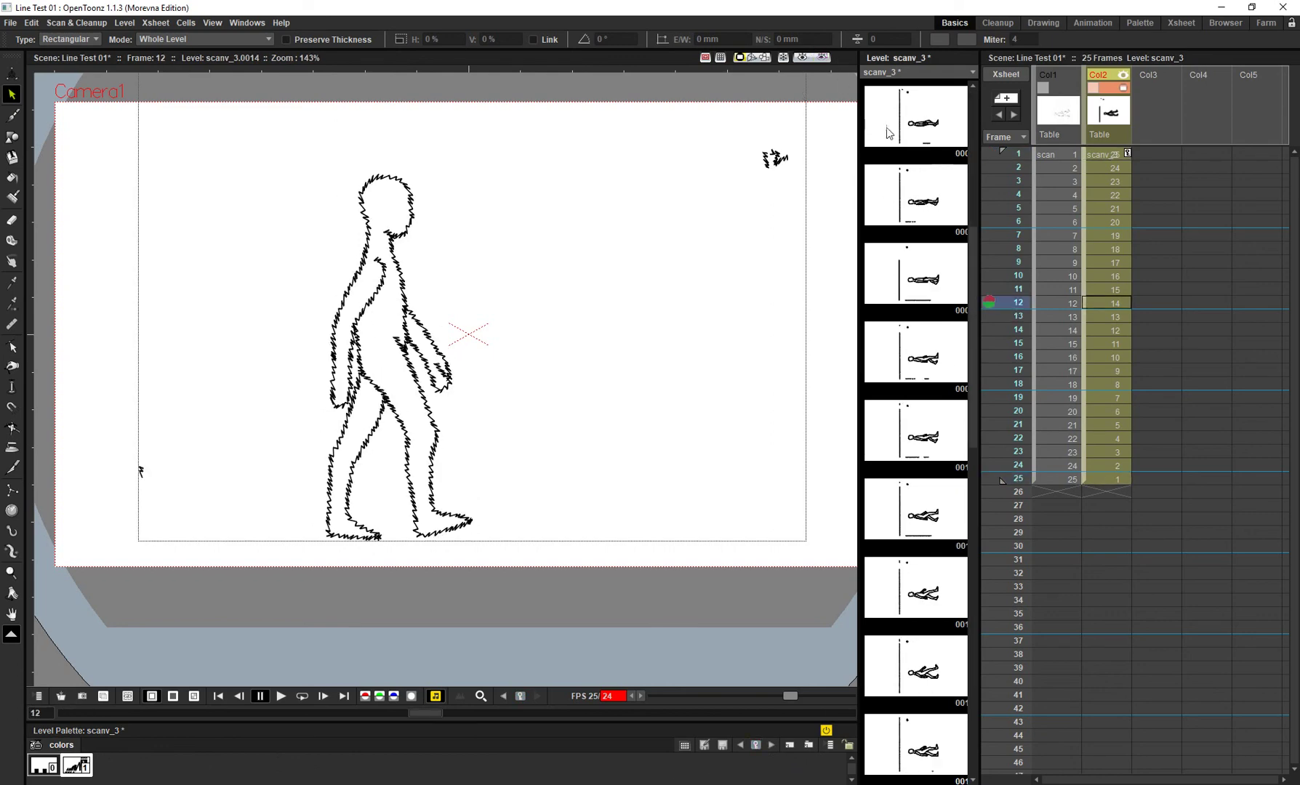
{"action": "double_click", "coordinate": [69, 766]}
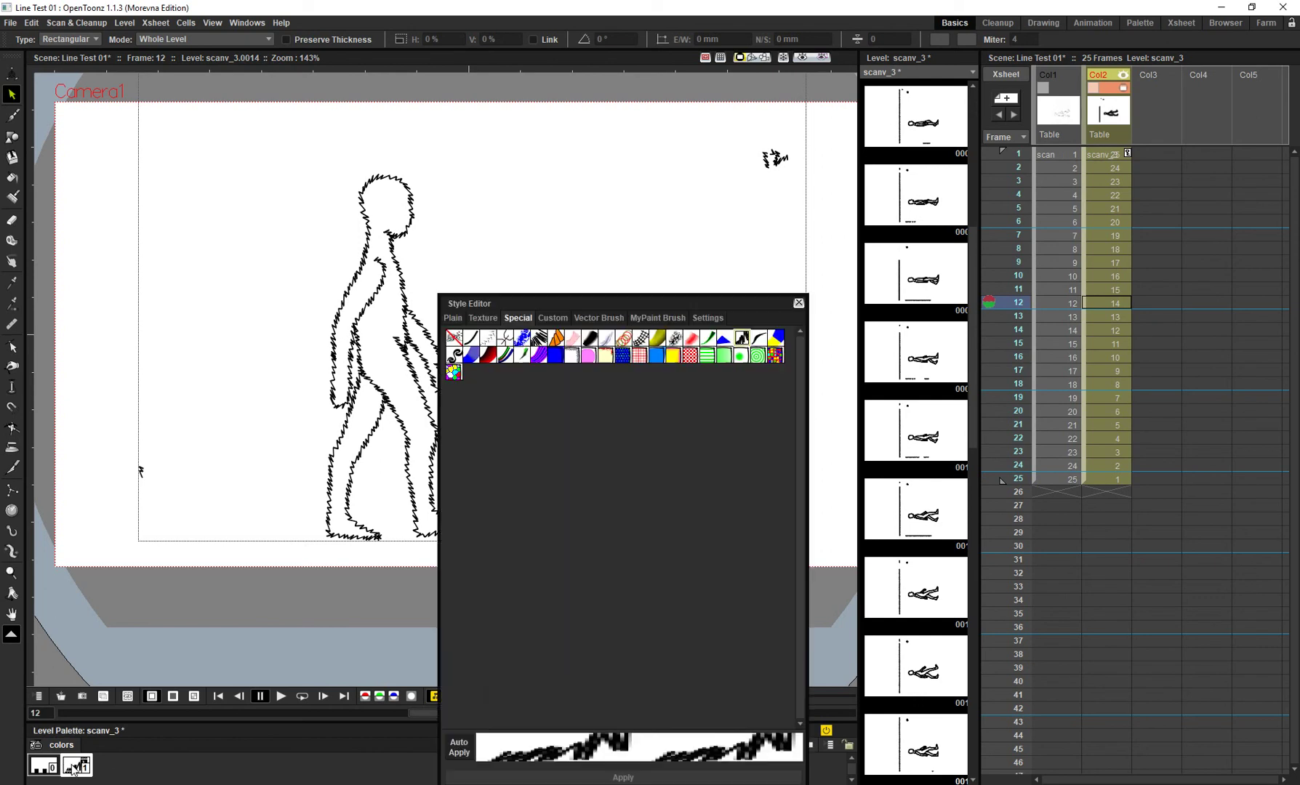
{"action": "left_click", "coordinate": [709, 317]}
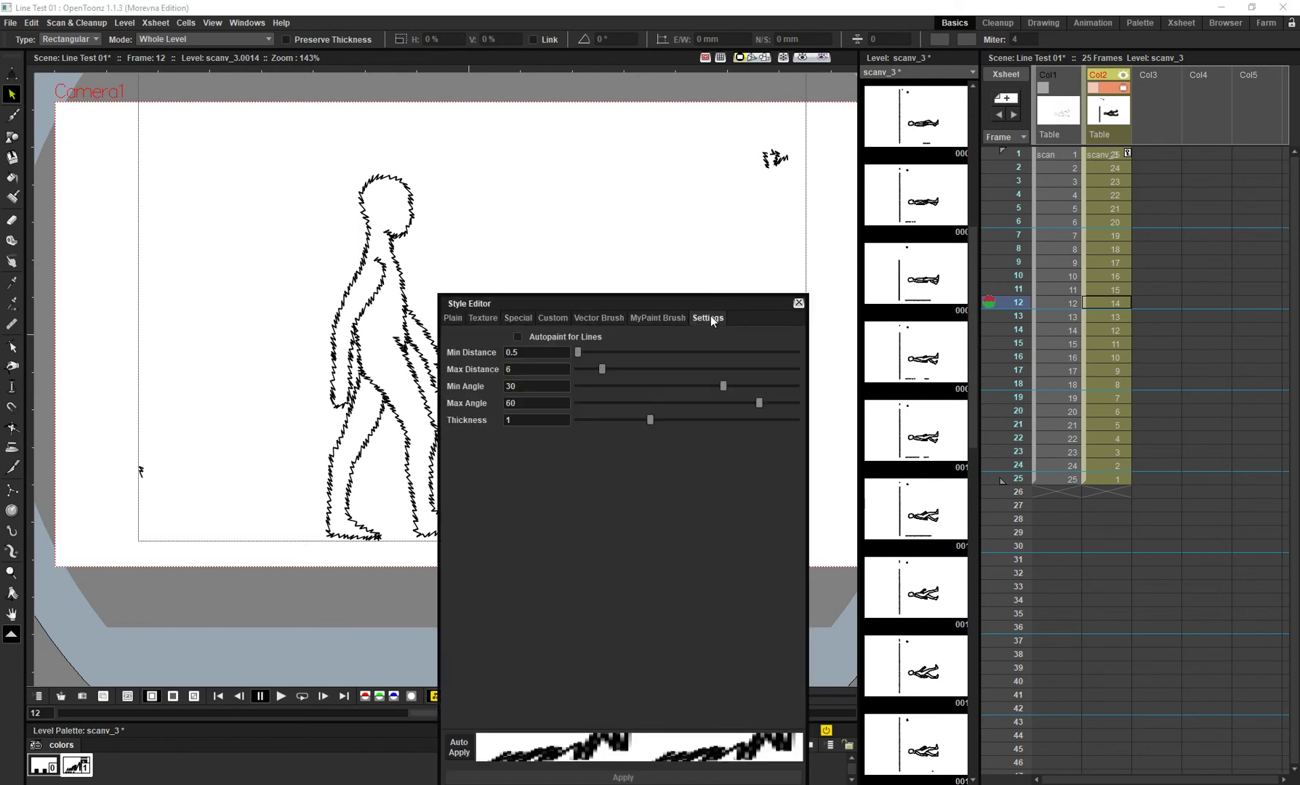
{"action": "left_click_drag", "start_coordinate": [573, 306], "coordinate": [772, 314]}
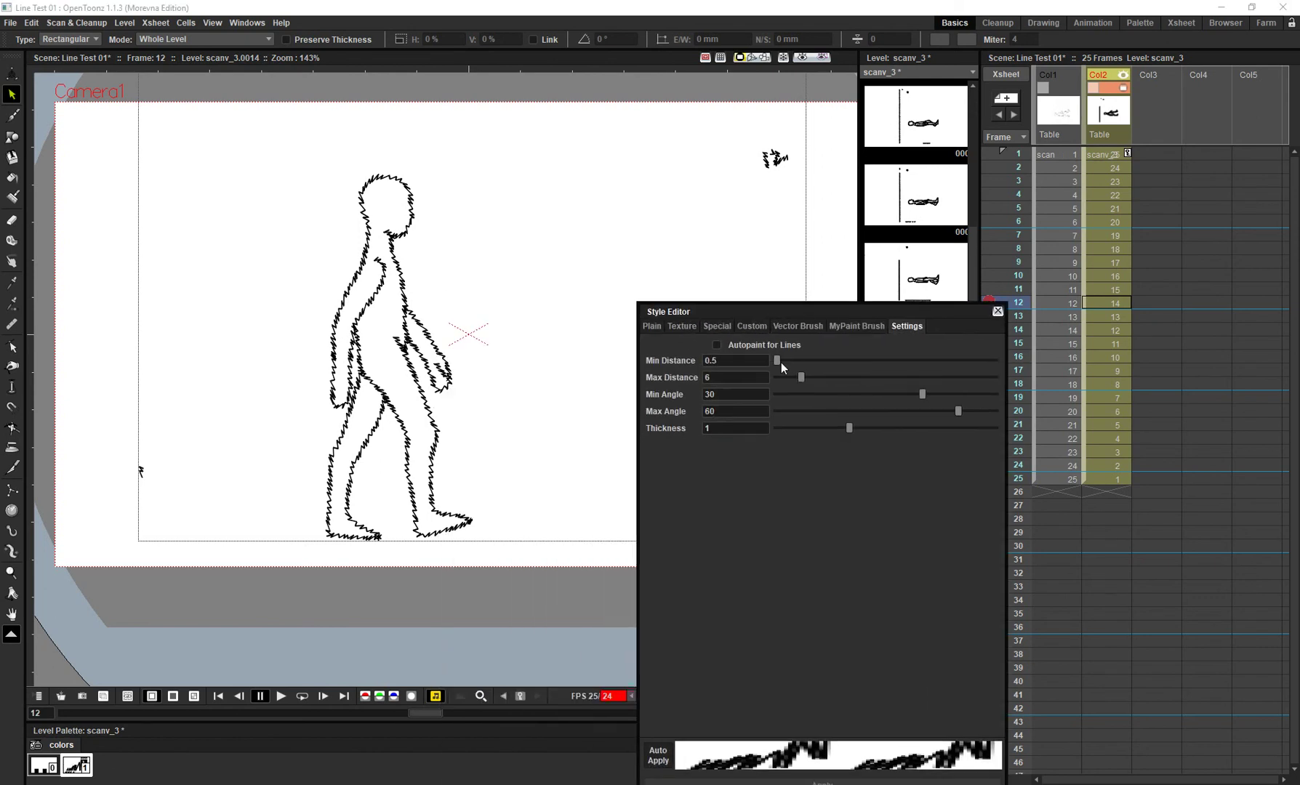
- Set the zigzag style's Min Distance to 29.25, Max Distance to 0.5, Min Angle to -8.94 and Max Angle to 90
{"action": "left_click_drag", "start_coordinate": [780, 362], "coordinate": [996, 363]}
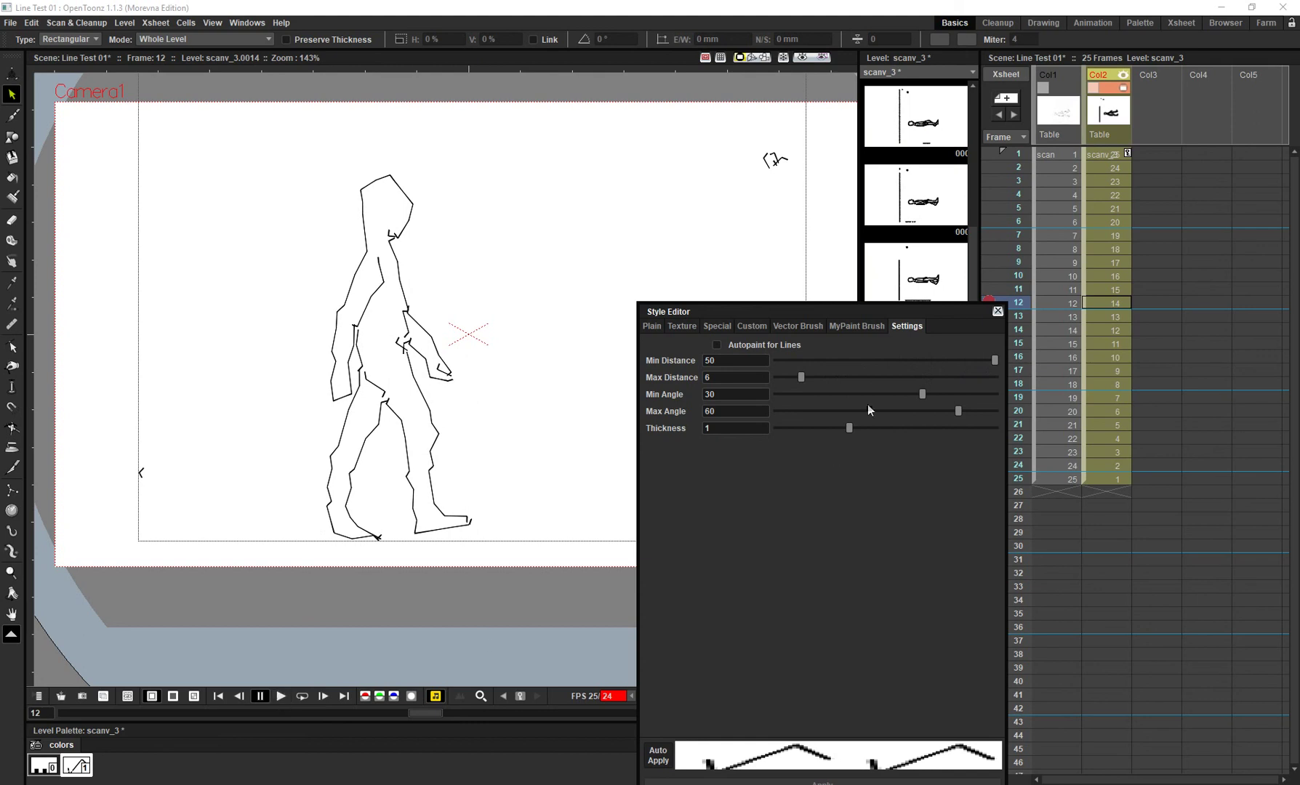
{"action": "left_click_drag", "start_coordinate": [994, 359], "coordinate": [903, 360]}
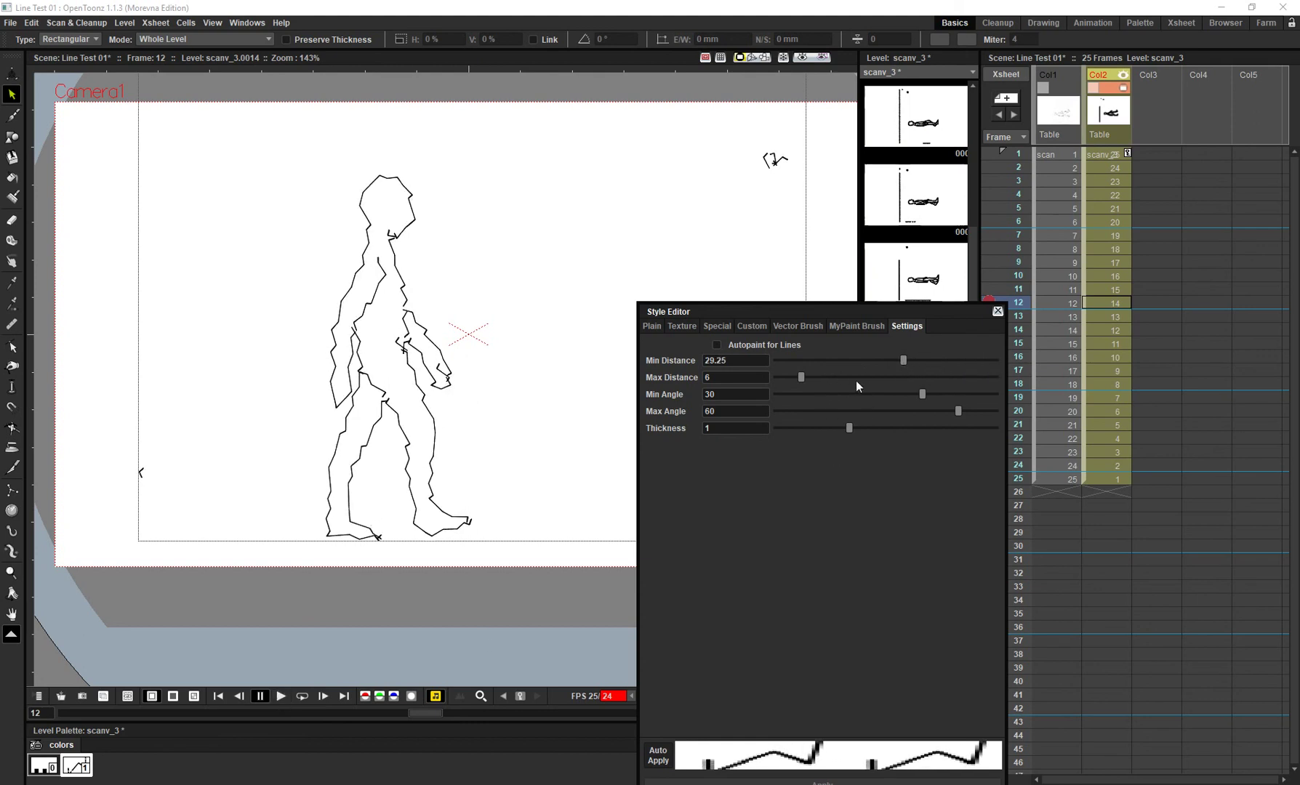
{"action": "left_click_drag", "start_coordinate": [800, 377], "coordinate": [774, 404]}
{"action": "left_click_drag", "start_coordinate": [920, 394], "coordinate": [997, 411]}
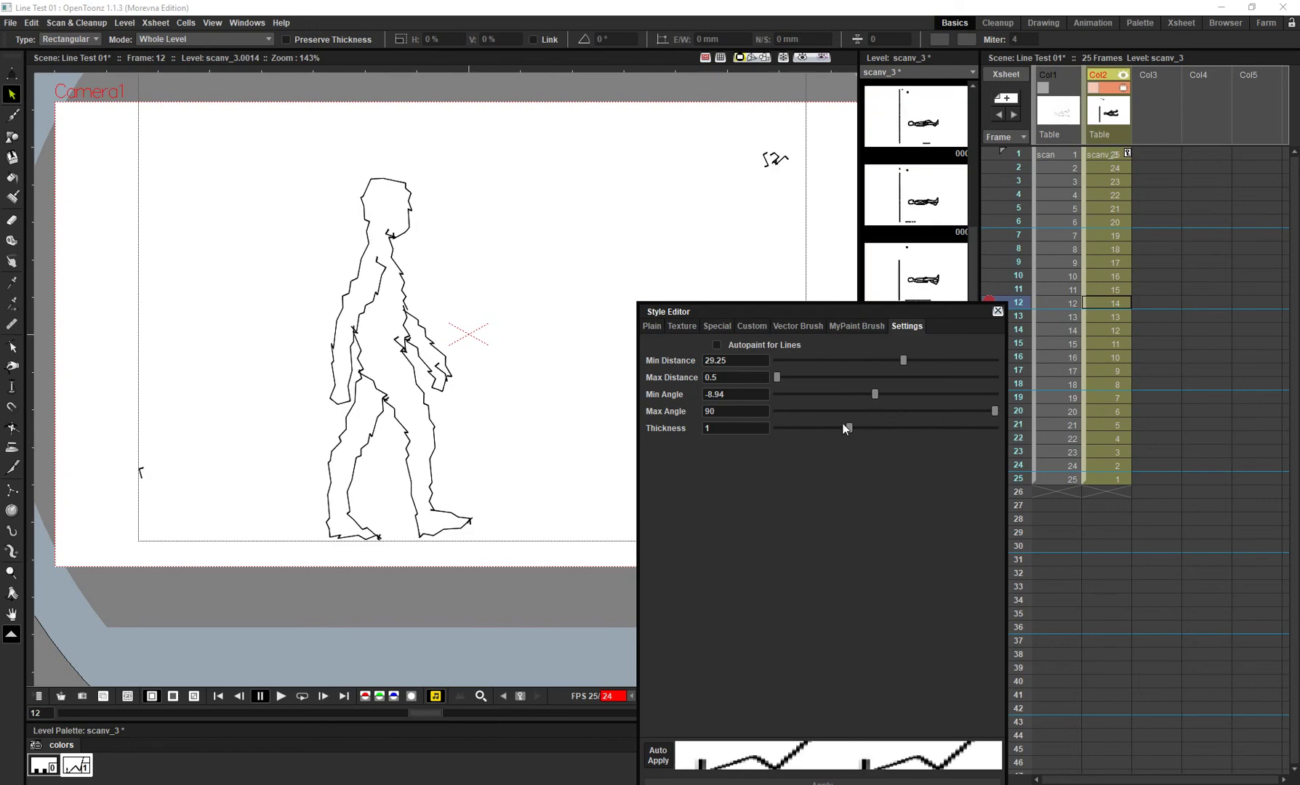
- Set the zigzag style's Thickness to 3, close the Style Editor and play back the walk in a loop
{"action": "left_click_drag", "start_coordinate": [845, 428], "coordinate": [1030, 453]}
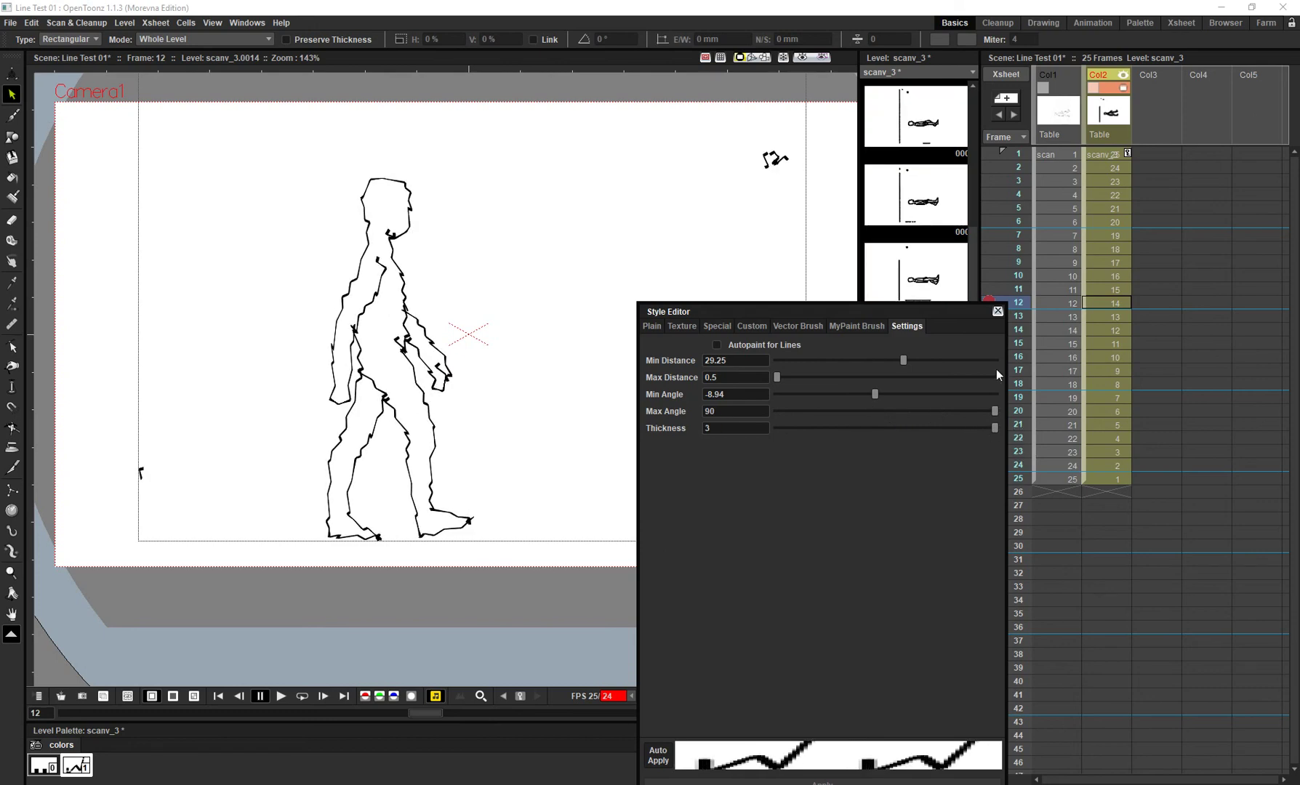
{"action": "left_click", "coordinate": [997, 311]}
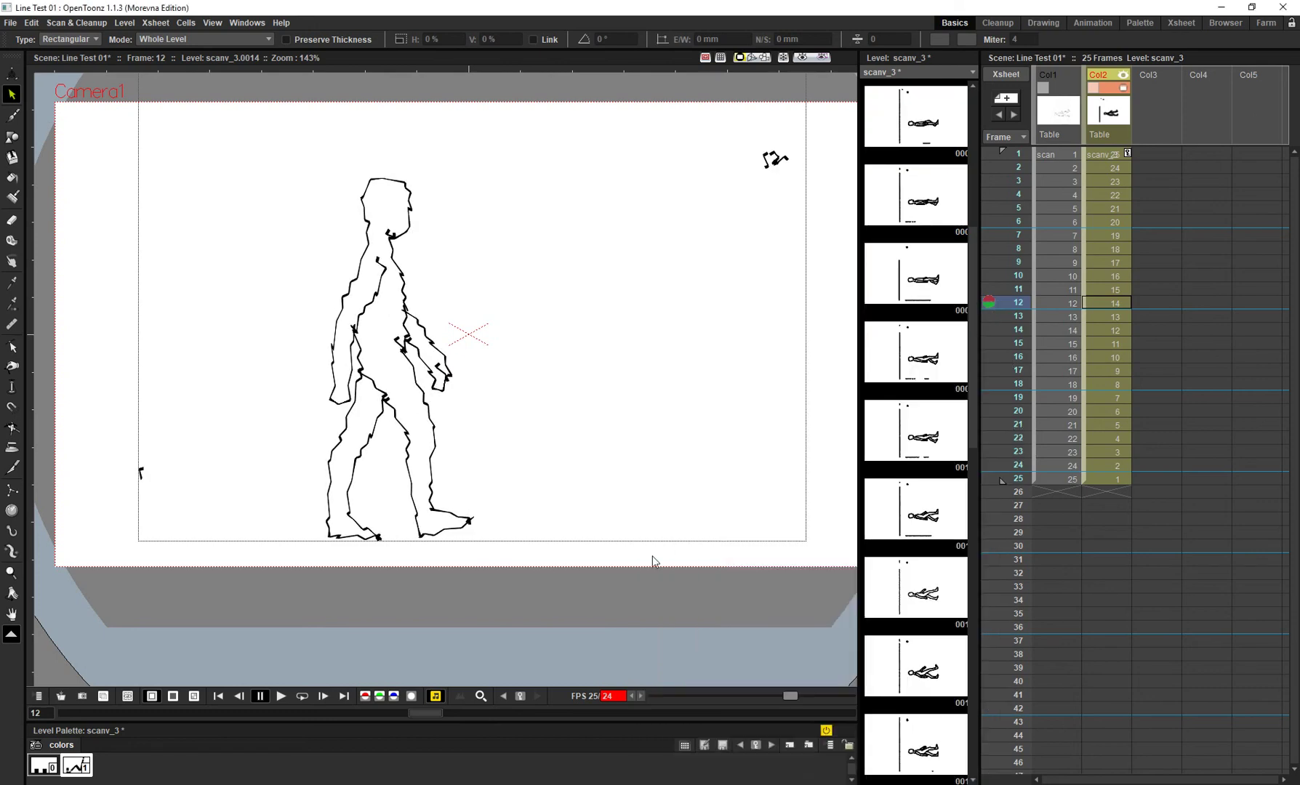
{"action": "left_click", "coordinate": [305, 699]}
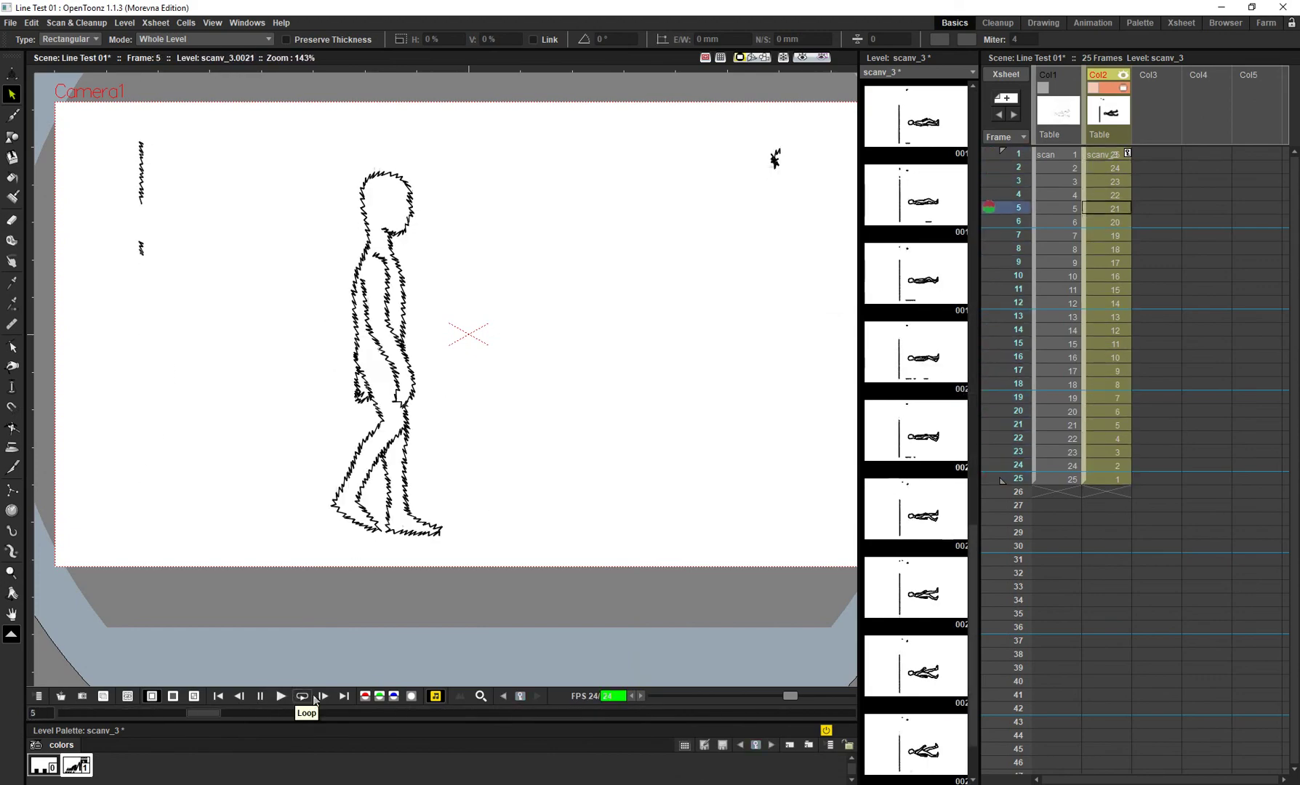
{"action": "left_click", "coordinate": [282, 696]}
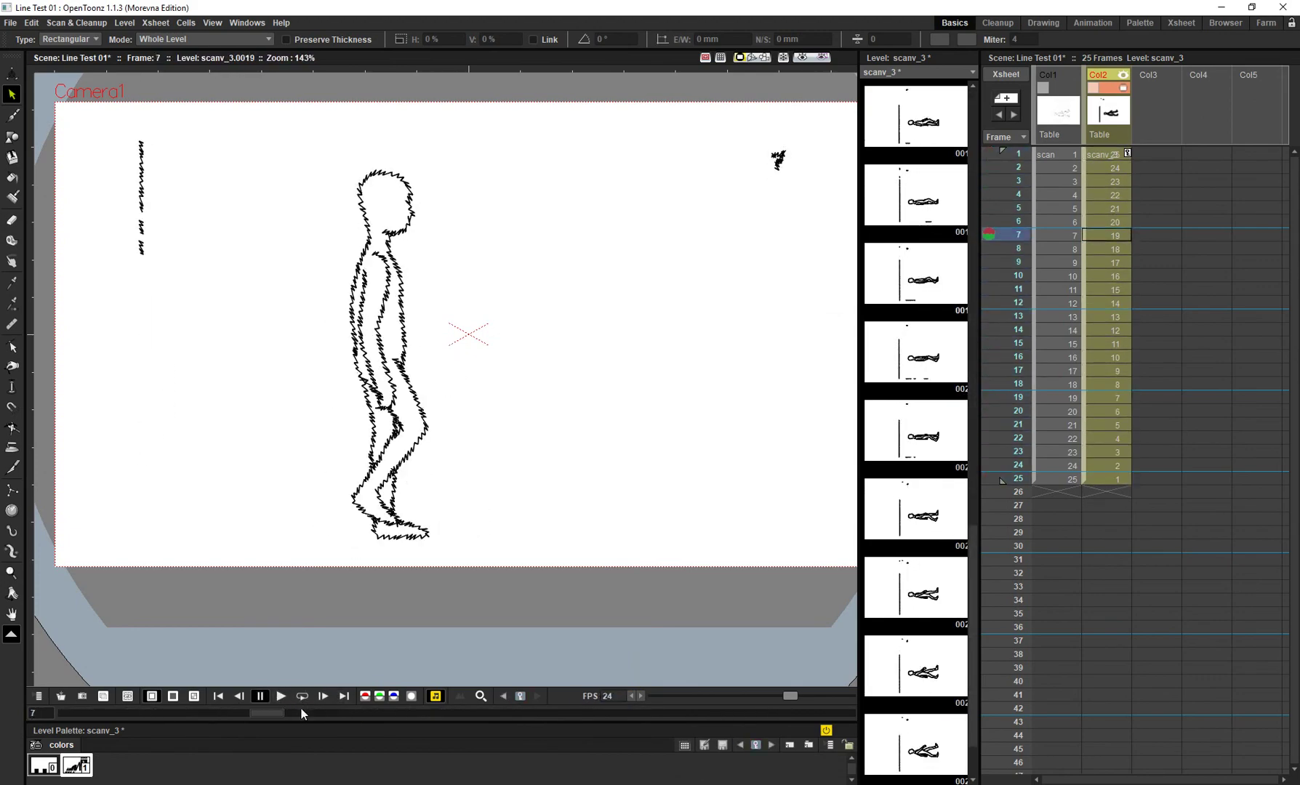
- At frame 12, set color_1's zigzag Min Distance to 35.55, Max Distance to 3.88, Min and Max Angle to 90 and Thickness to 0.36
{"action": "left_click_drag", "start_coordinate": [270, 714], "coordinate": [421, 752]}
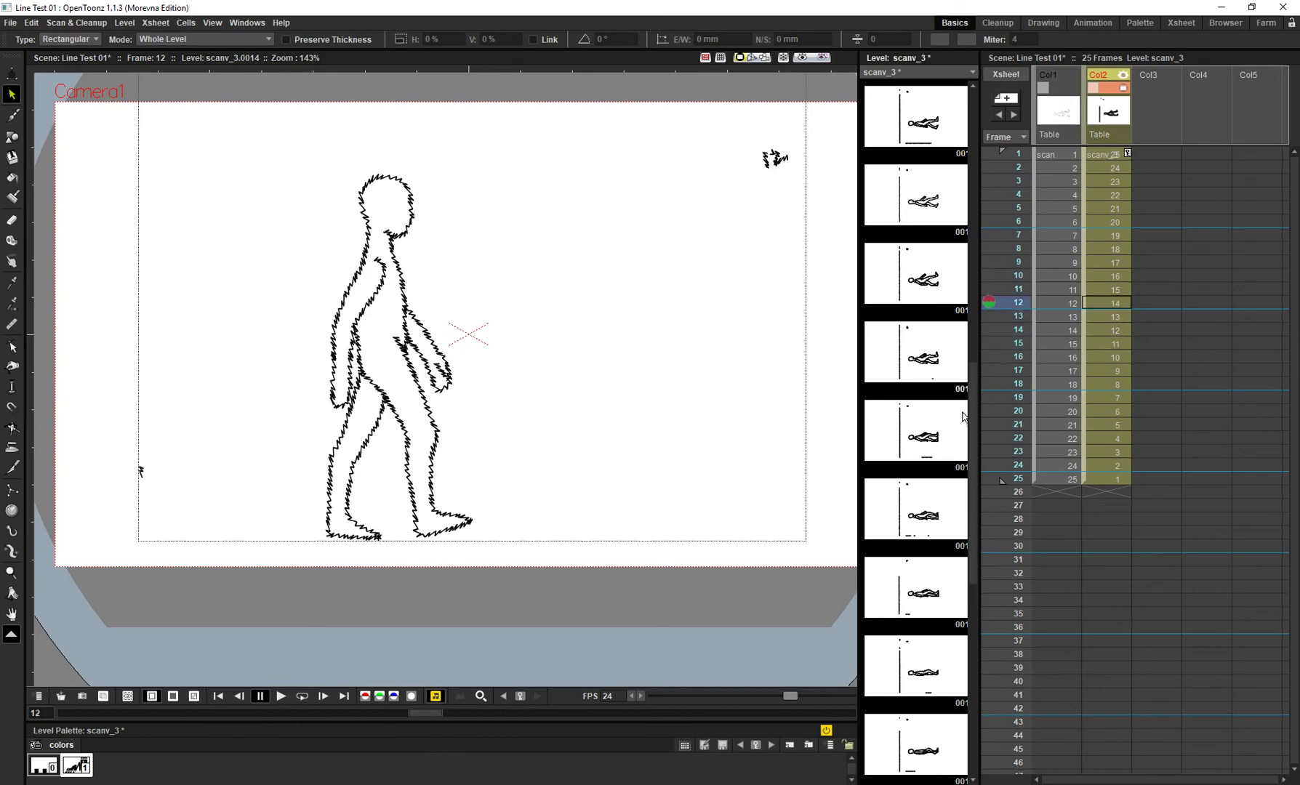
{"action": "double_click", "coordinate": [77, 764]}
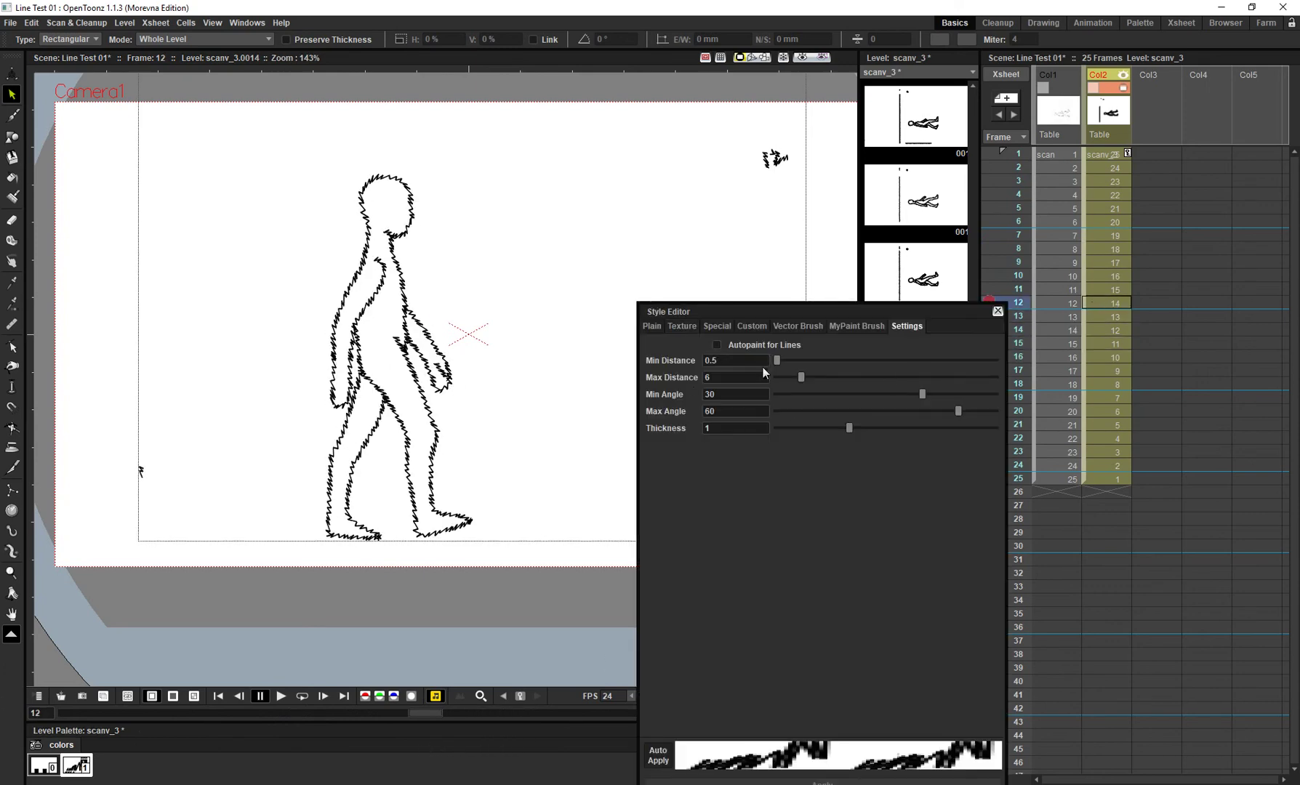
{"action": "mouse_move", "coordinate": [776, 359]}
{"action": "left_mouse_down"}
{"action": "mouse_move", "coordinate": [930, 378]}
{"action": "mouse_move", "coordinate": [846, 377]}
{"action": "left_mouse_up"}
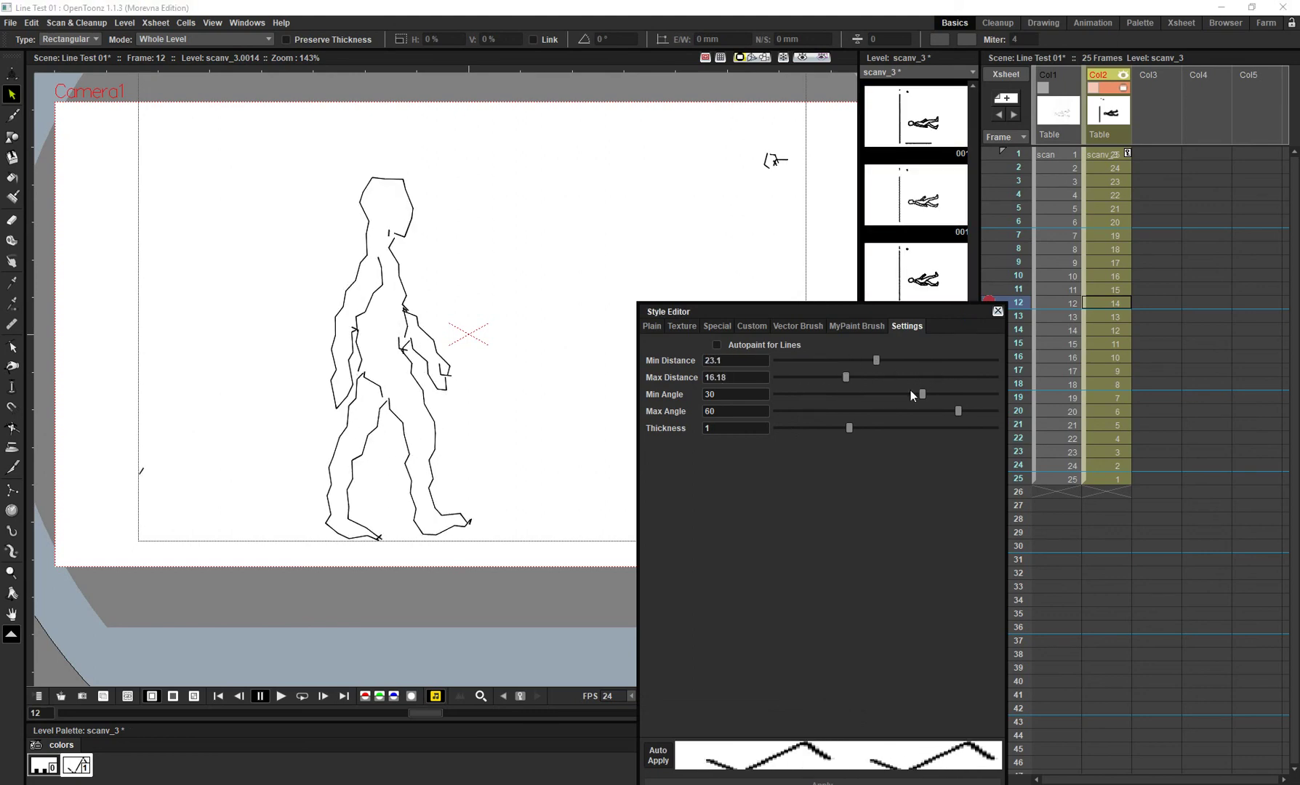
{"action": "left_click_drag", "start_coordinate": [921, 393], "coordinate": [1039, 420]}
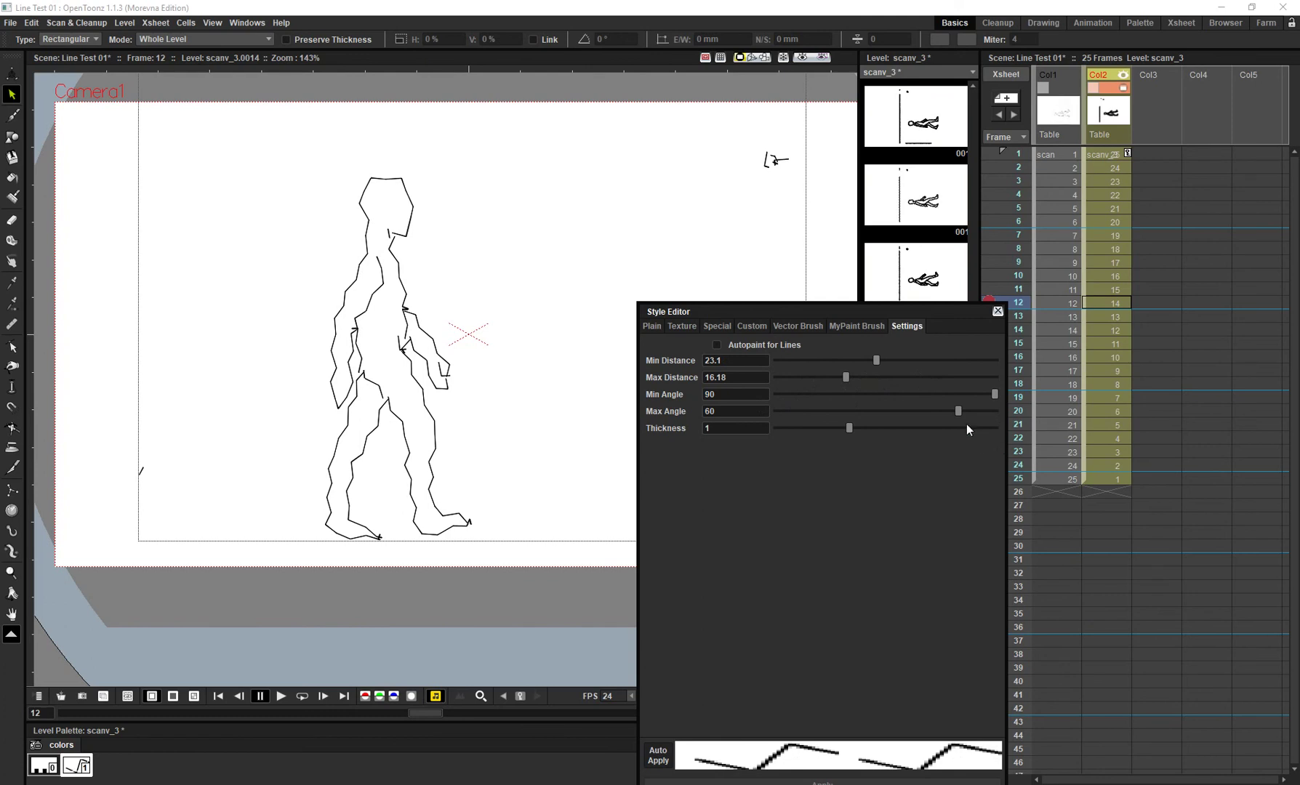
{"action": "left_click_drag", "start_coordinate": [958, 411], "coordinate": [1019, 408]}
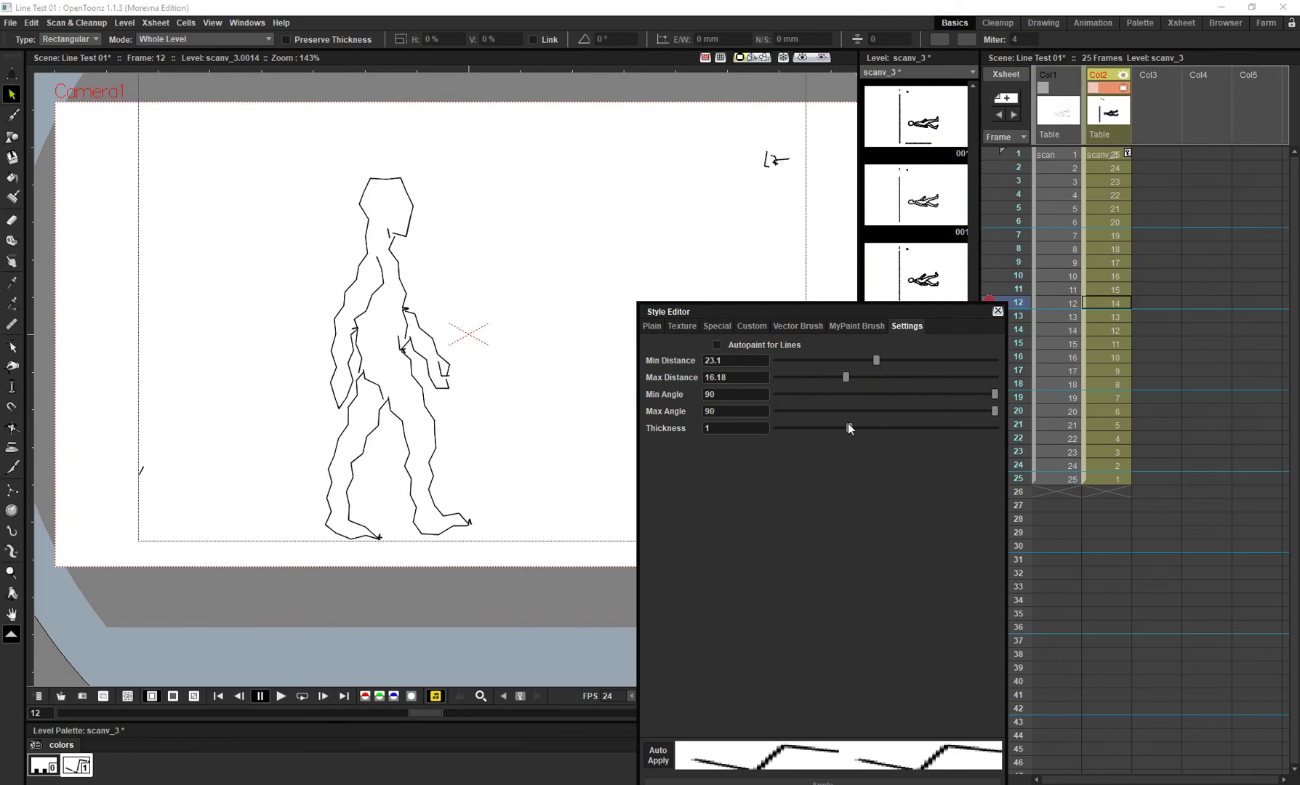
{"action": "left_click_drag", "start_coordinate": [848, 428], "coordinate": [803, 429]}
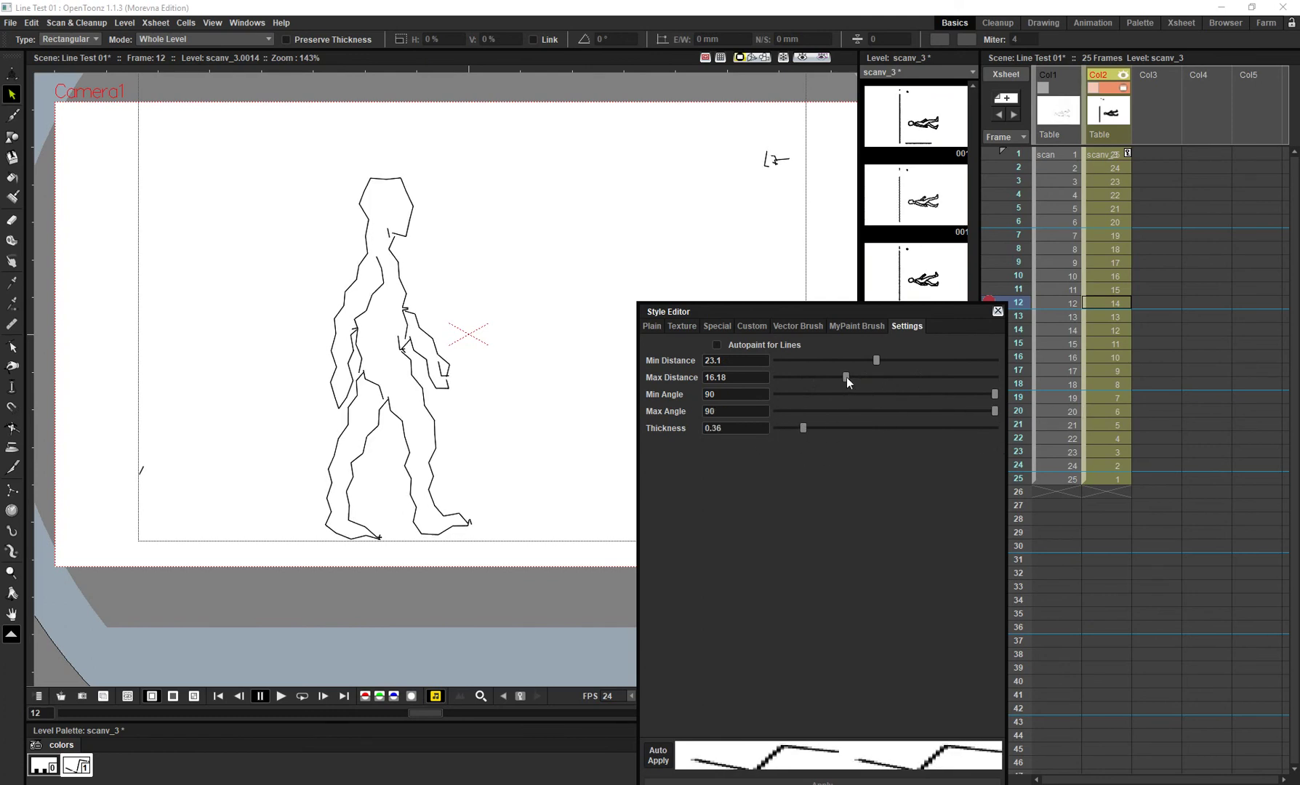
{"action": "left_click_drag", "start_coordinate": [846, 376], "coordinate": [792, 389]}
{"action": "left_click_drag", "start_coordinate": [876, 361], "coordinate": [931, 363]}
- Close the Style Editor and loop the walk to check how the zigzag lines change over the frames
{"action": "left_click_drag", "start_coordinate": [774, 306], "coordinate": [968, 246]}
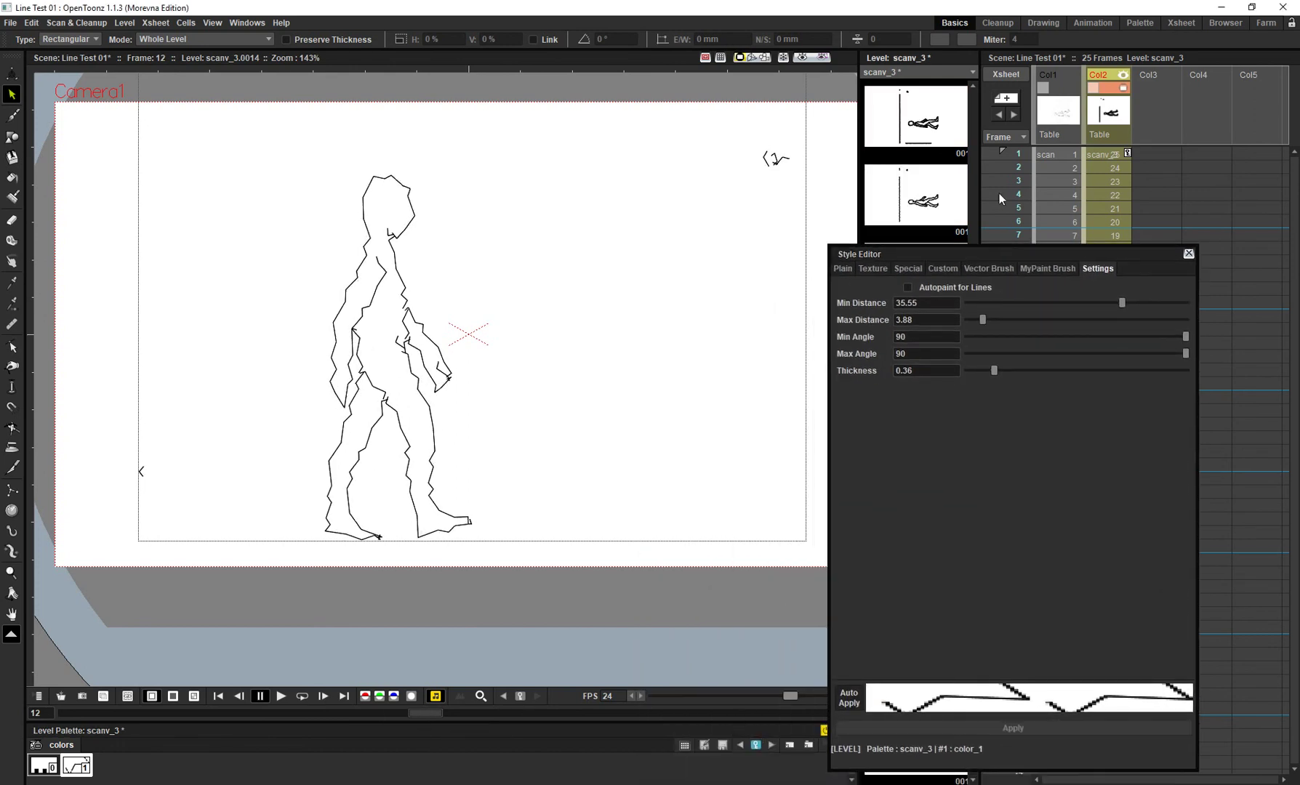
{"action": "left_click_drag", "start_coordinate": [989, 258], "coordinate": [826, 185]}
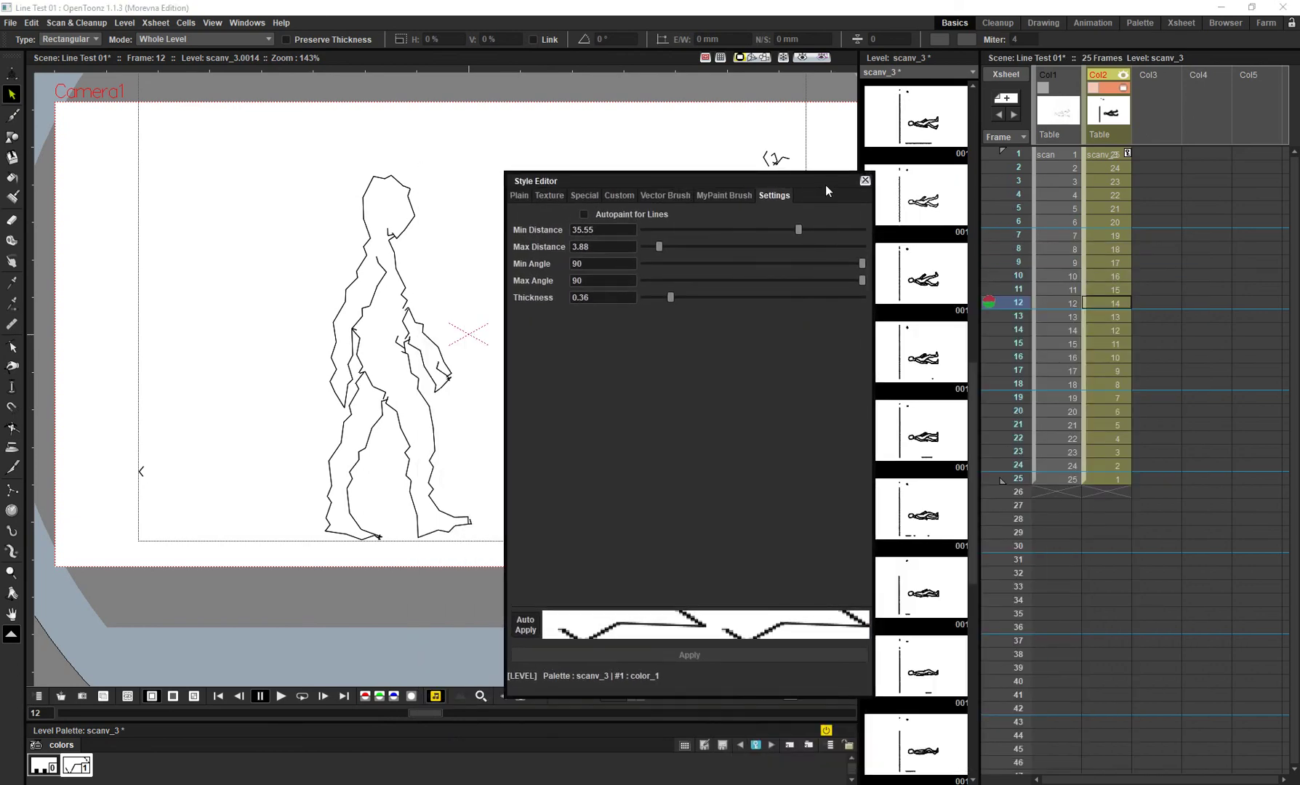
{"action": "left_click", "coordinate": [865, 181]}
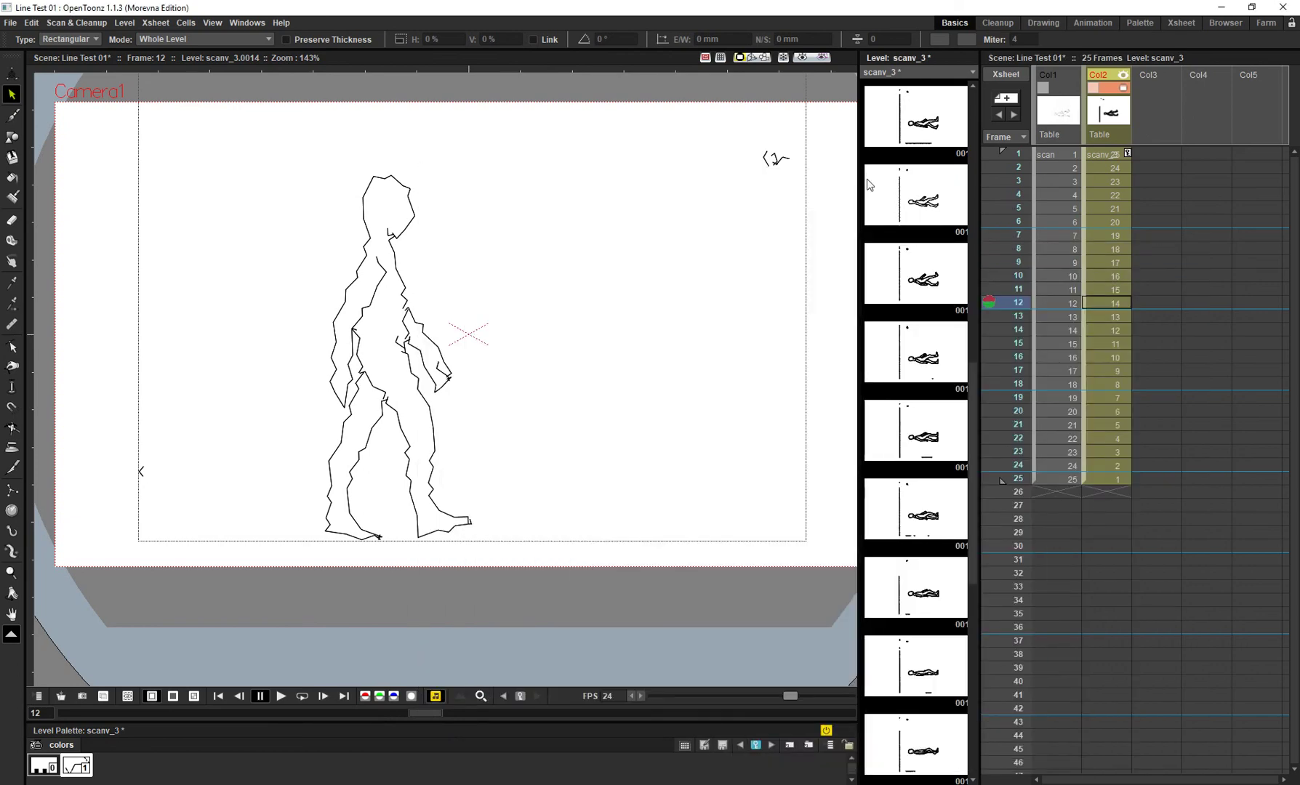
{"action": "left_click", "coordinate": [302, 697]}
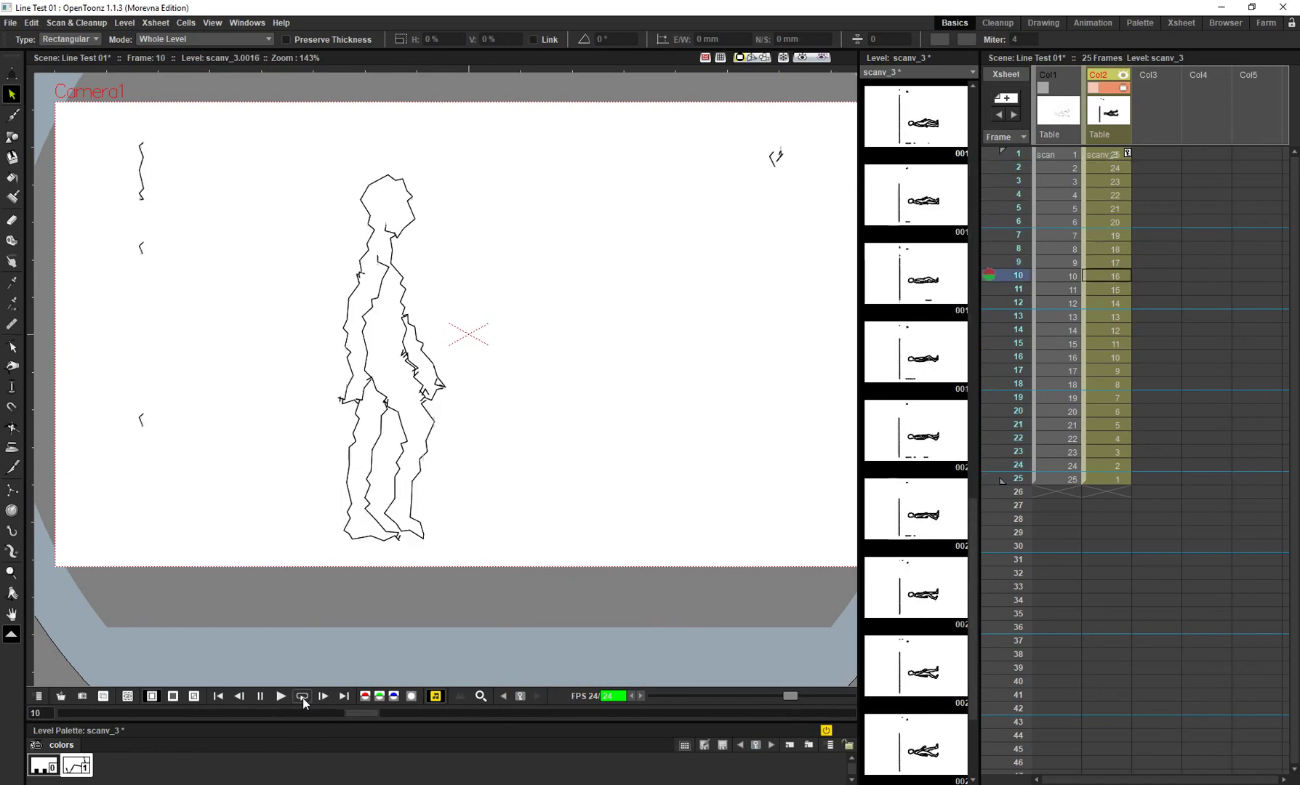
{"action": "left_click", "coordinate": [302, 696]}
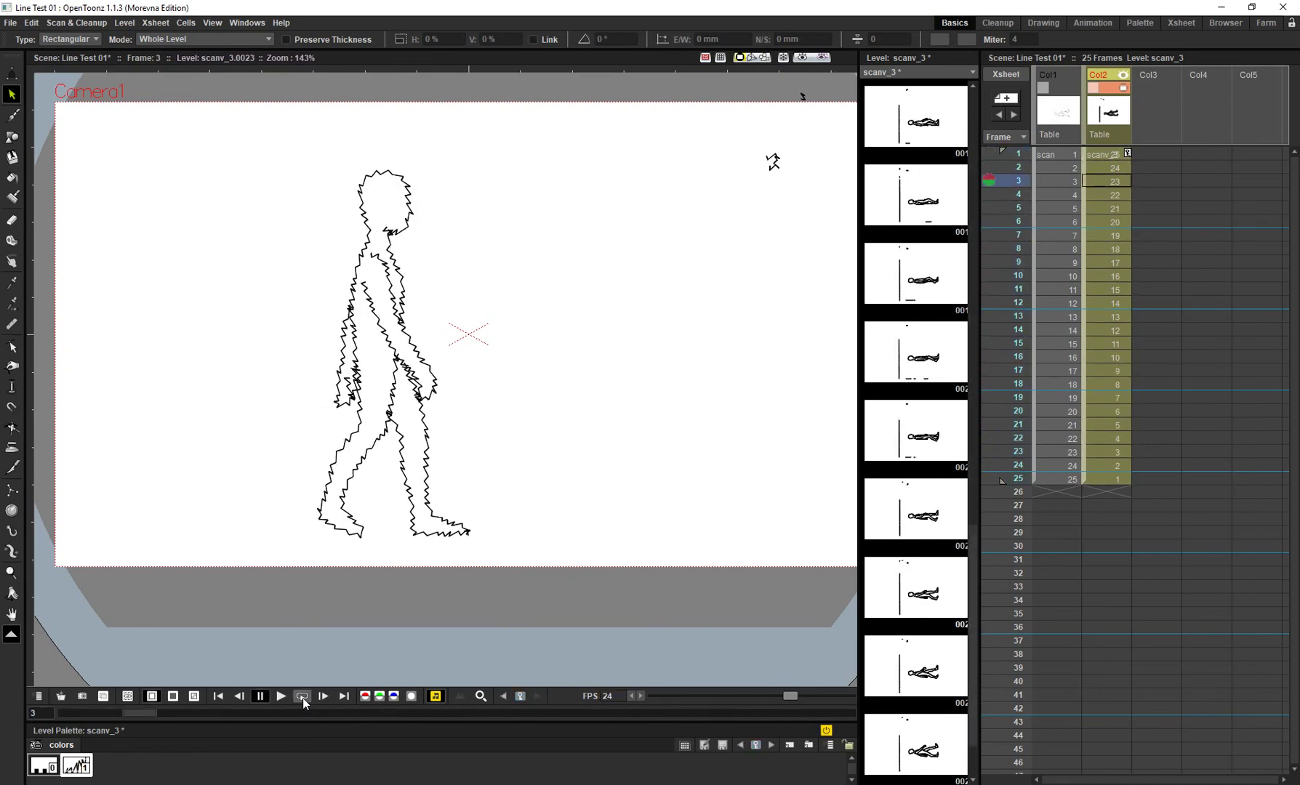
- Return to frame 1 and play the walk with the animated zigzag lines in a loop once more
{"action": "left_click_drag", "start_coordinate": [137, 714], "coordinate": [60, 716]}
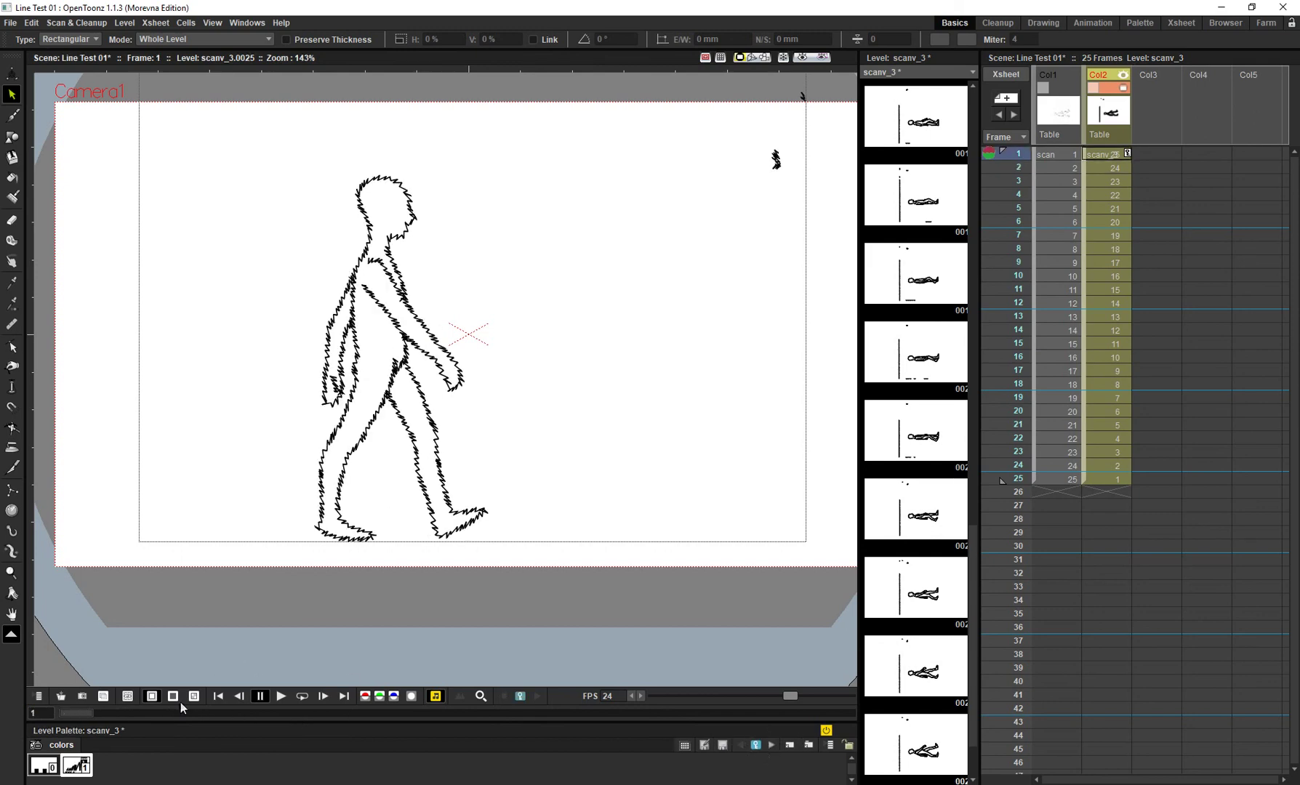
{"action": "left_click", "coordinate": [302, 697]}
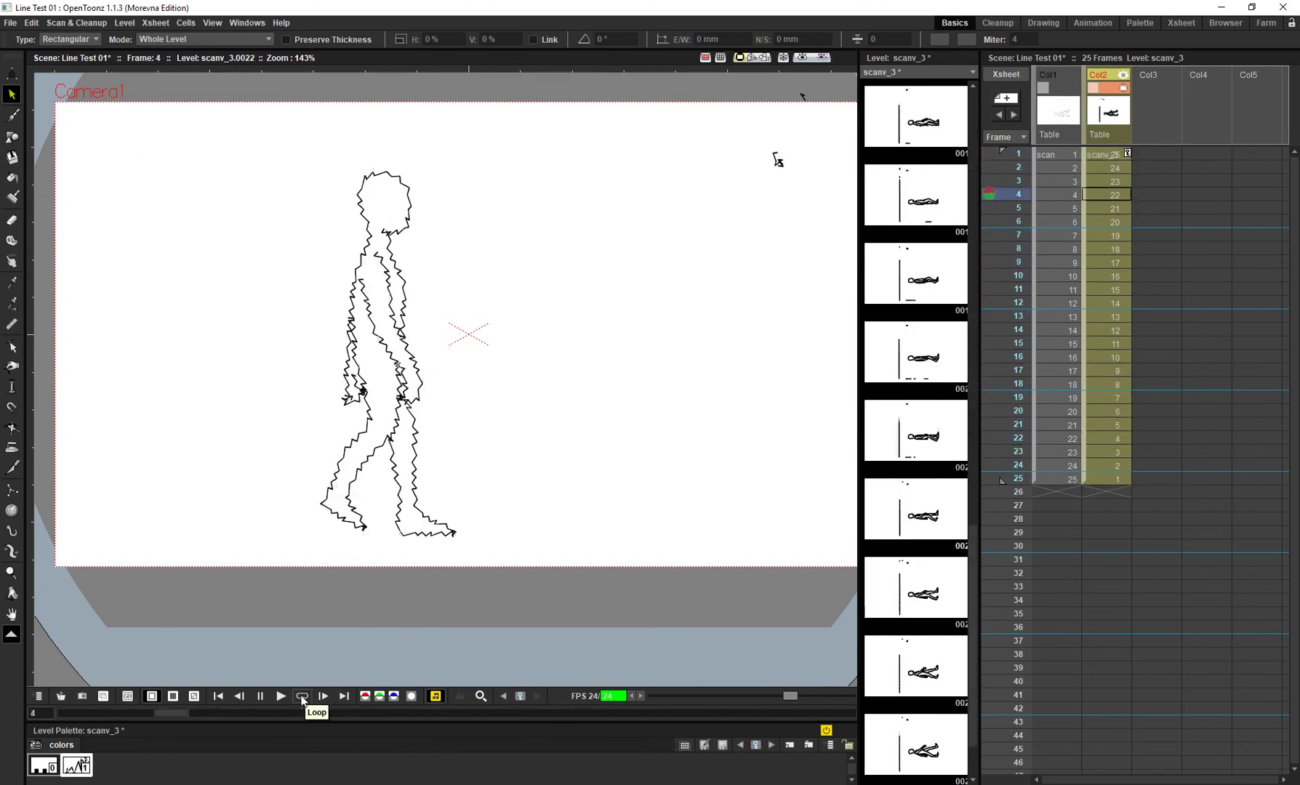
{"action": "left_click", "coordinate": [303, 697]}
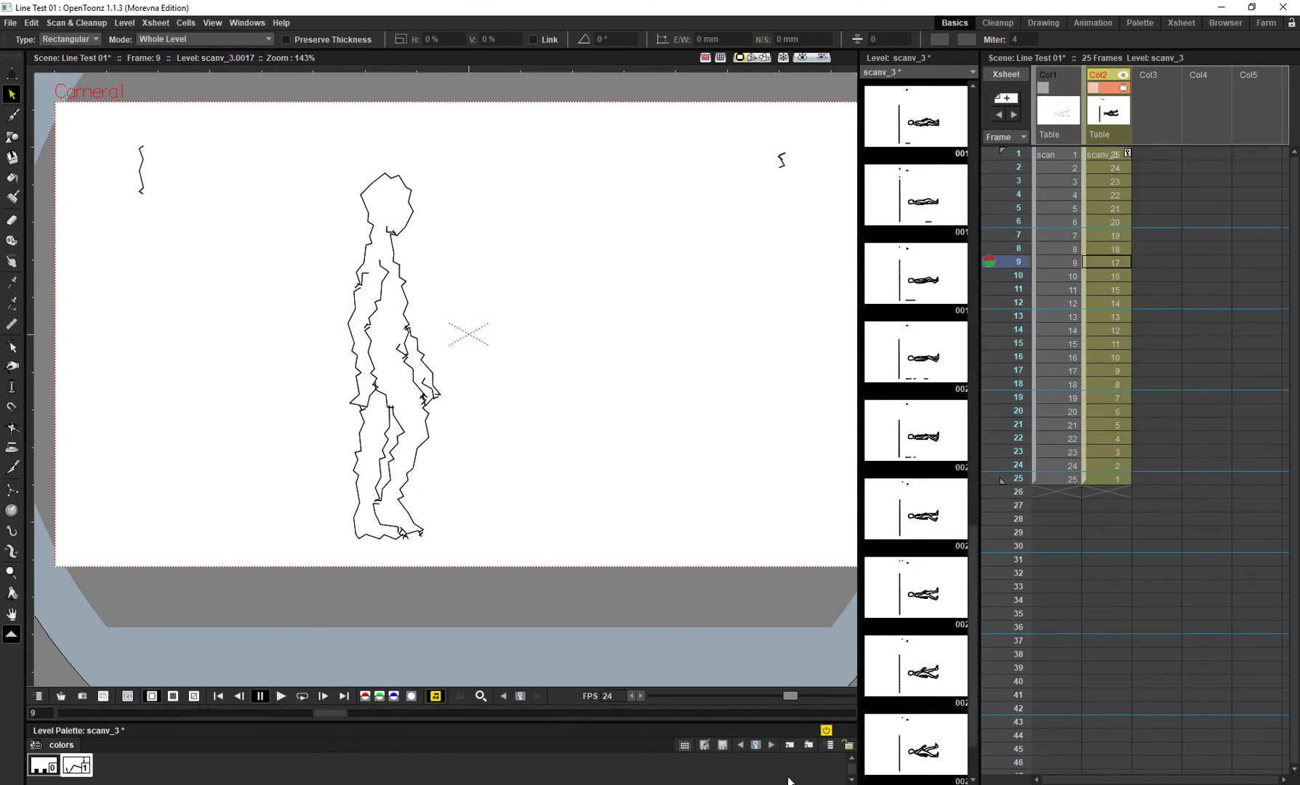
- Try several Special styles on color_1 at frame 9, ending with the tapered ink-like line style
{"action": "double_click", "coordinate": [71, 766]}
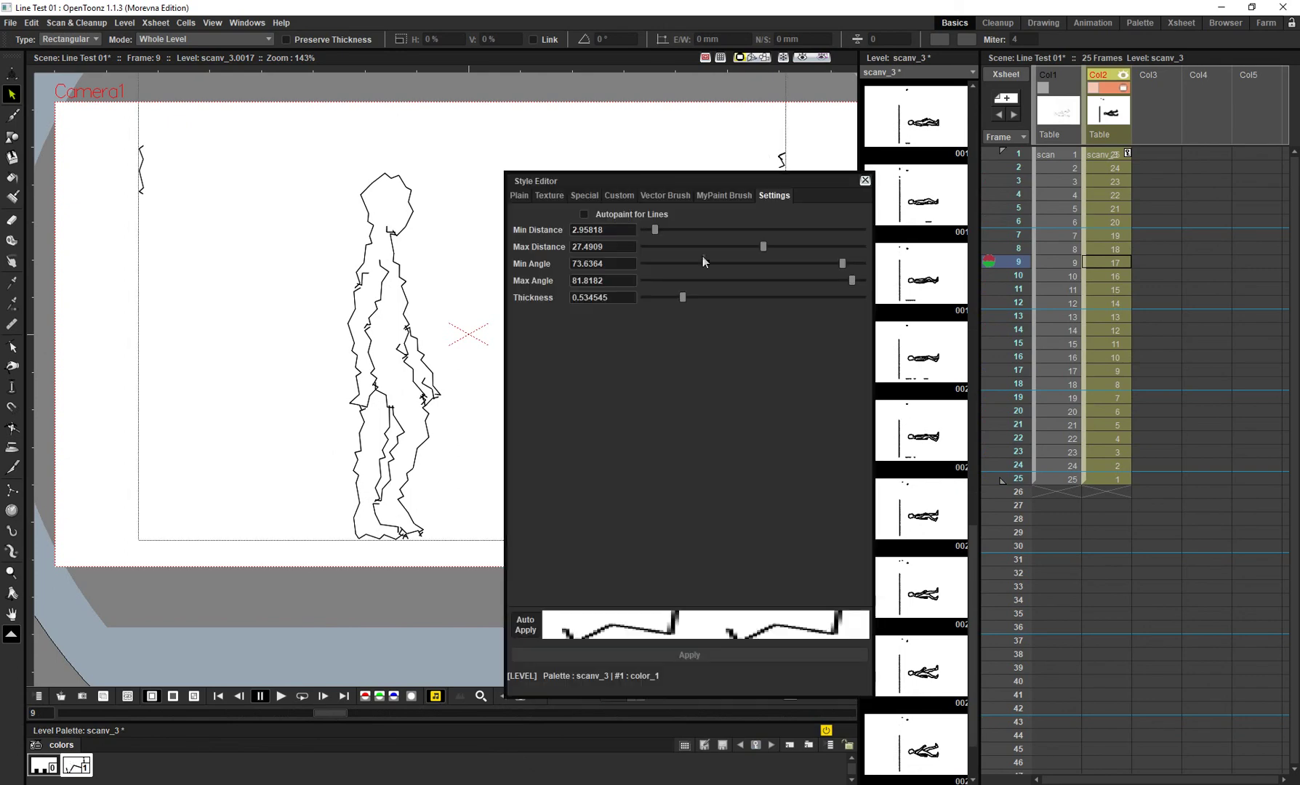
{"action": "left_click", "coordinate": [586, 196]}
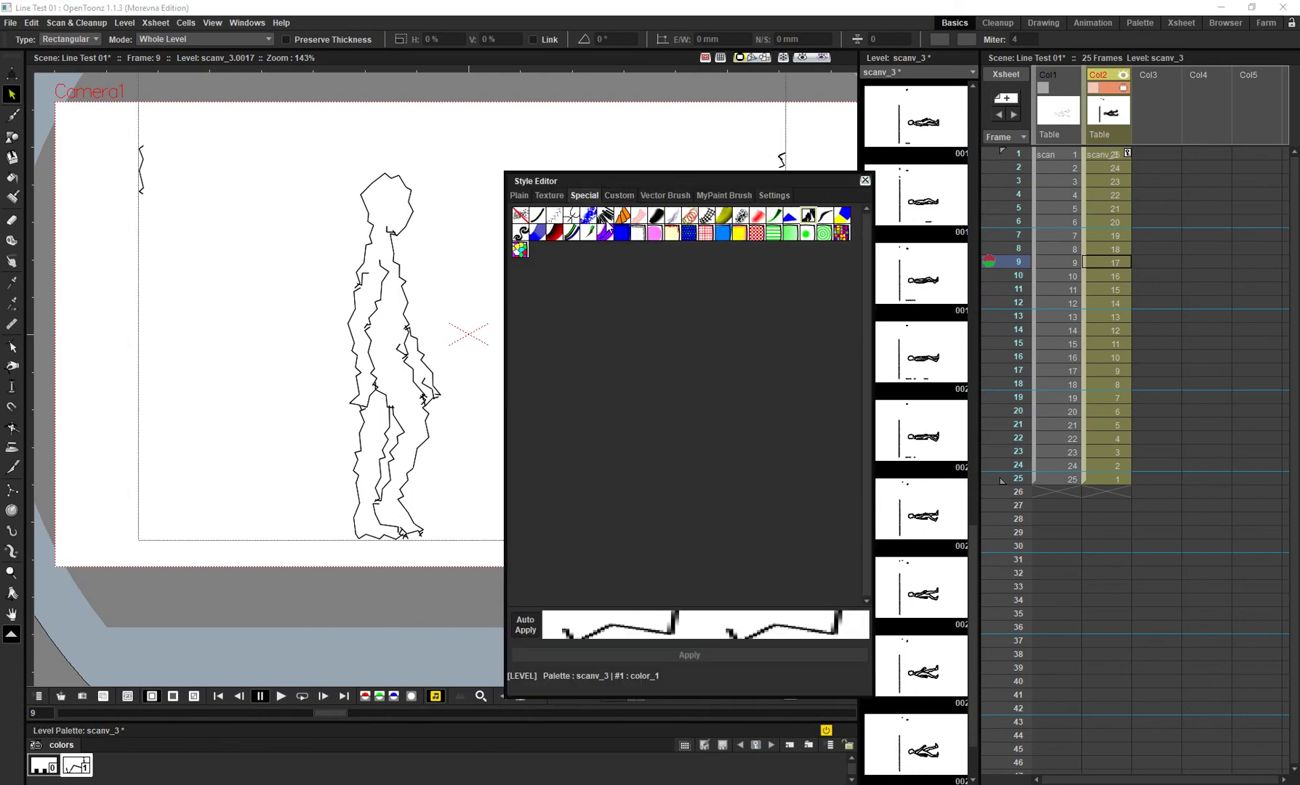
{"action": "left_click", "coordinate": [605, 216]}
{"action": "left_click", "coordinate": [640, 235]}
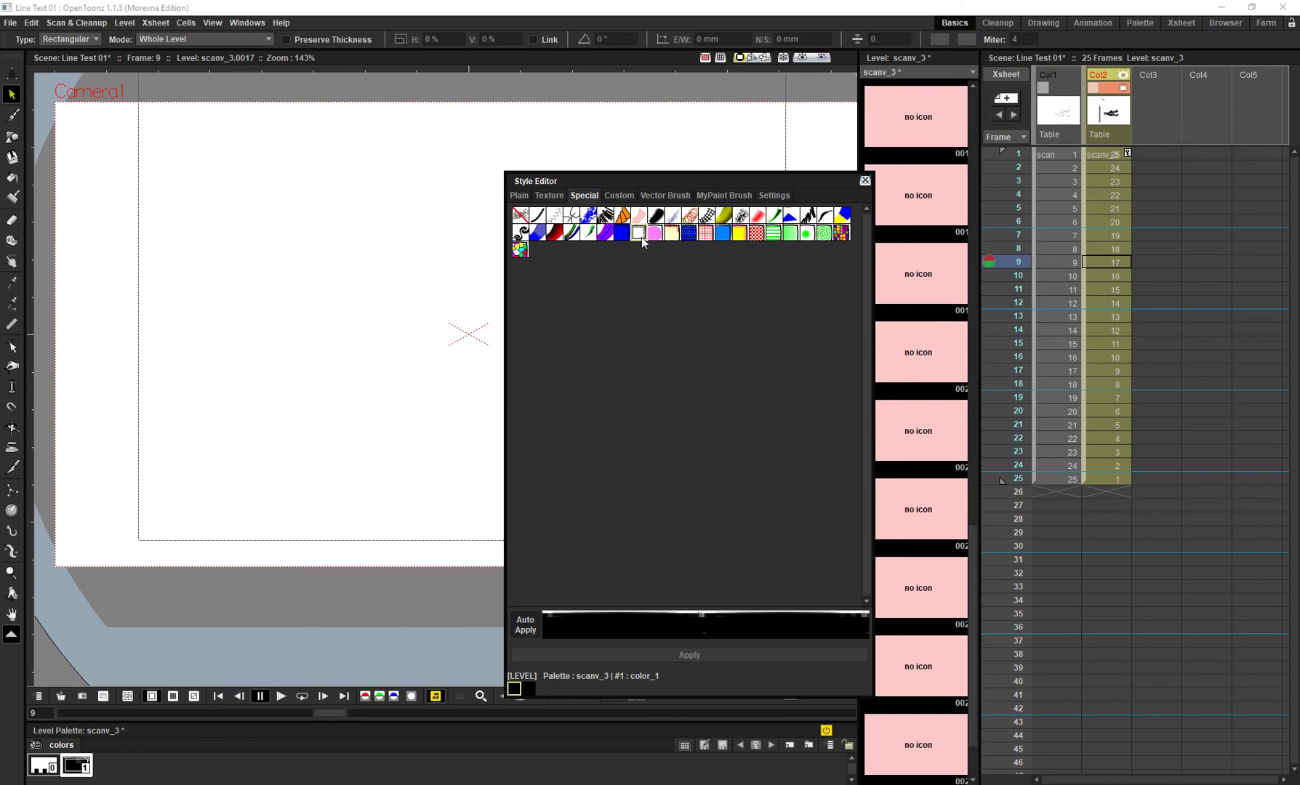
{"action": "left_click", "coordinate": [802, 228]}
{"action": "left_click", "coordinate": [825, 216]}
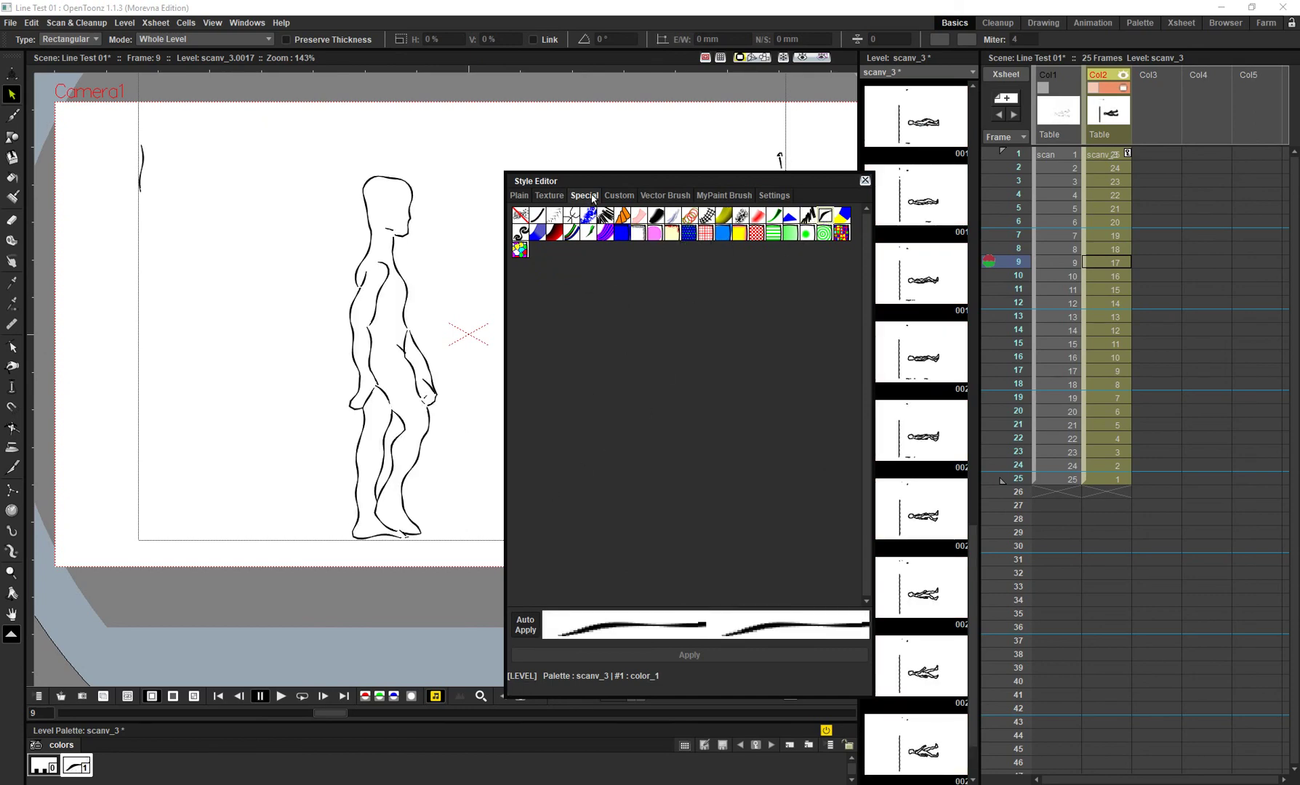
- Move the Style Editor clear of the figure and switch color_1 back to the plain solid line style
{"action": "left_click_drag", "start_coordinate": [580, 184], "coordinate": [728, 225]}
{"action": "left_click", "coordinate": [668, 275]}
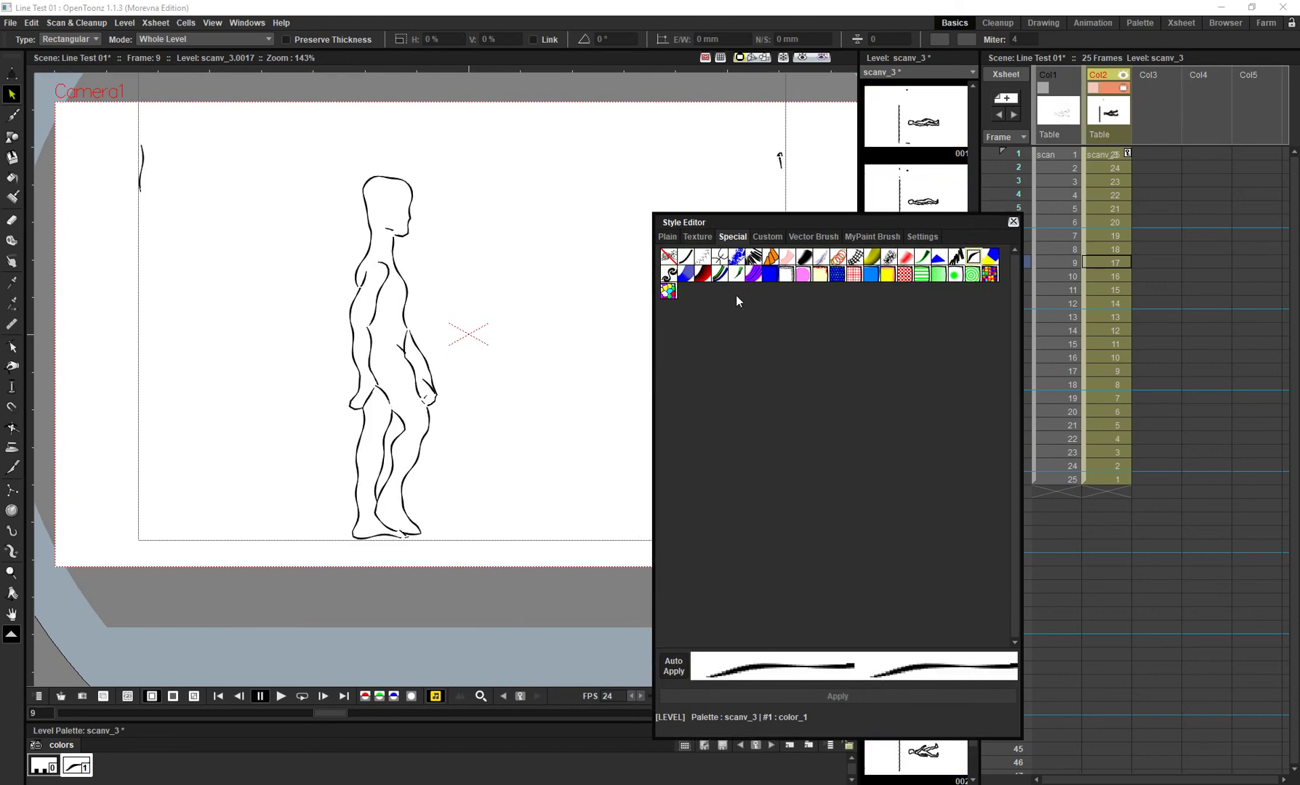
{"action": "left_click", "coordinate": [671, 257]}
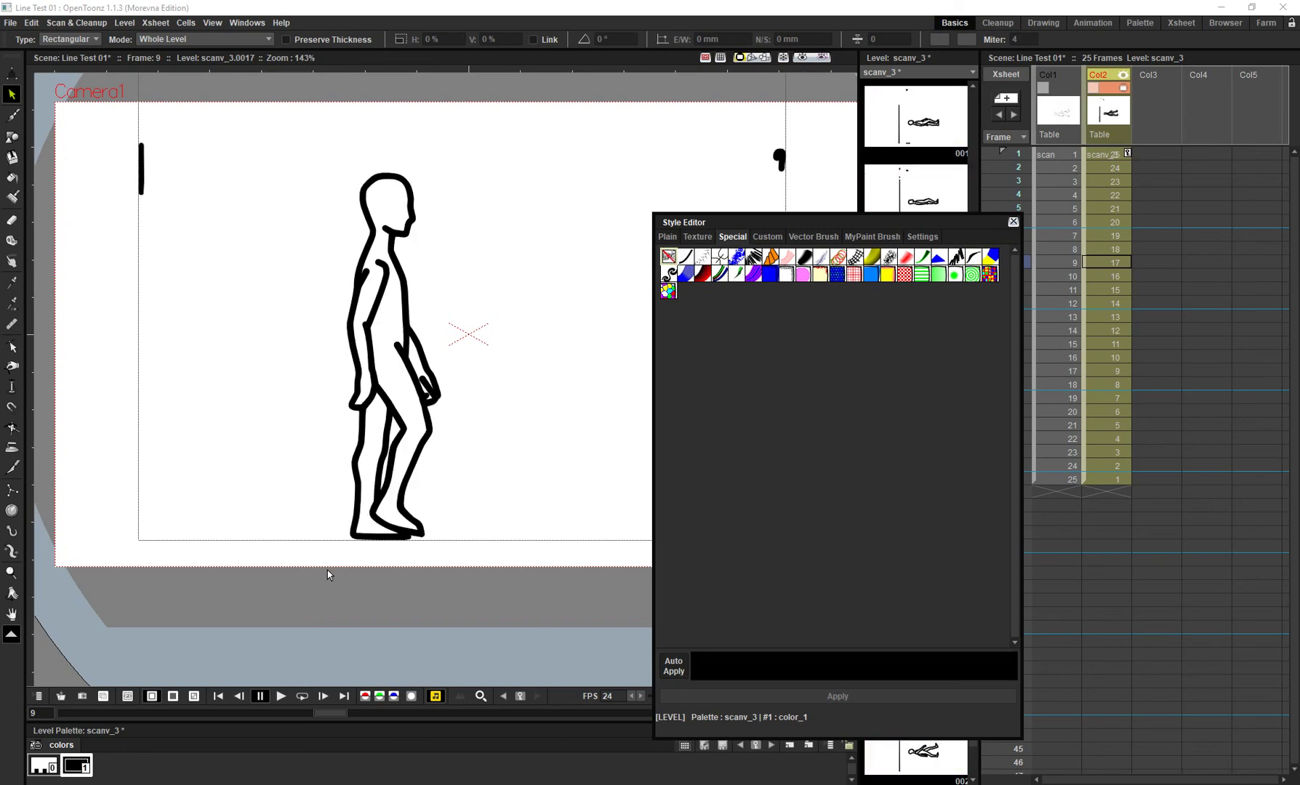
- Change the selection mode to Standard, select the figure's head stroke on frame 9 and close the Style Editor
{"action": "left_click", "coordinate": [173, 41]}
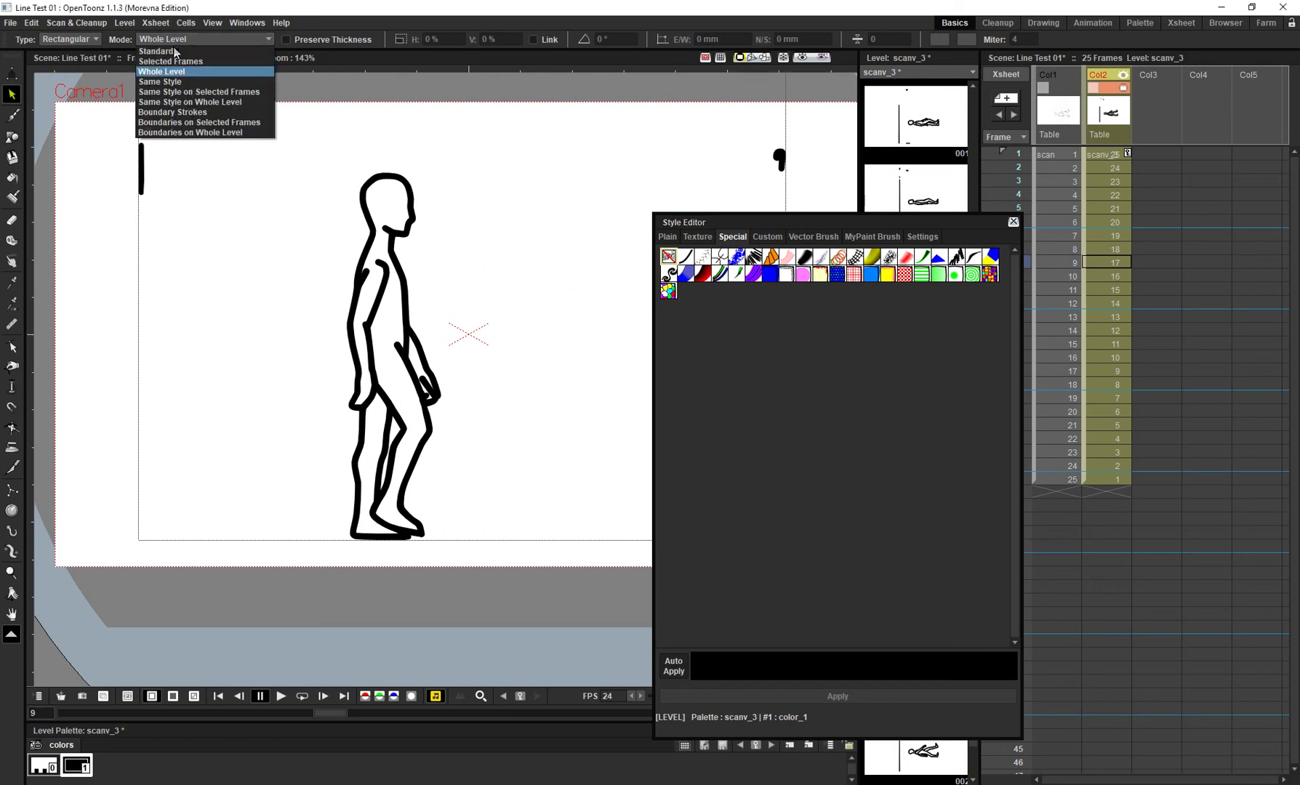
{"action": "left_click", "coordinate": [175, 51]}
{"action": "mouse_move", "coordinate": [436, 154]}
{"action": "left_mouse_down"}
{"action": "mouse_move", "coordinate": [343, 211]}
{"action": "mouse_move", "coordinate": [329, 240]}
{"action": "left_mouse_up"}
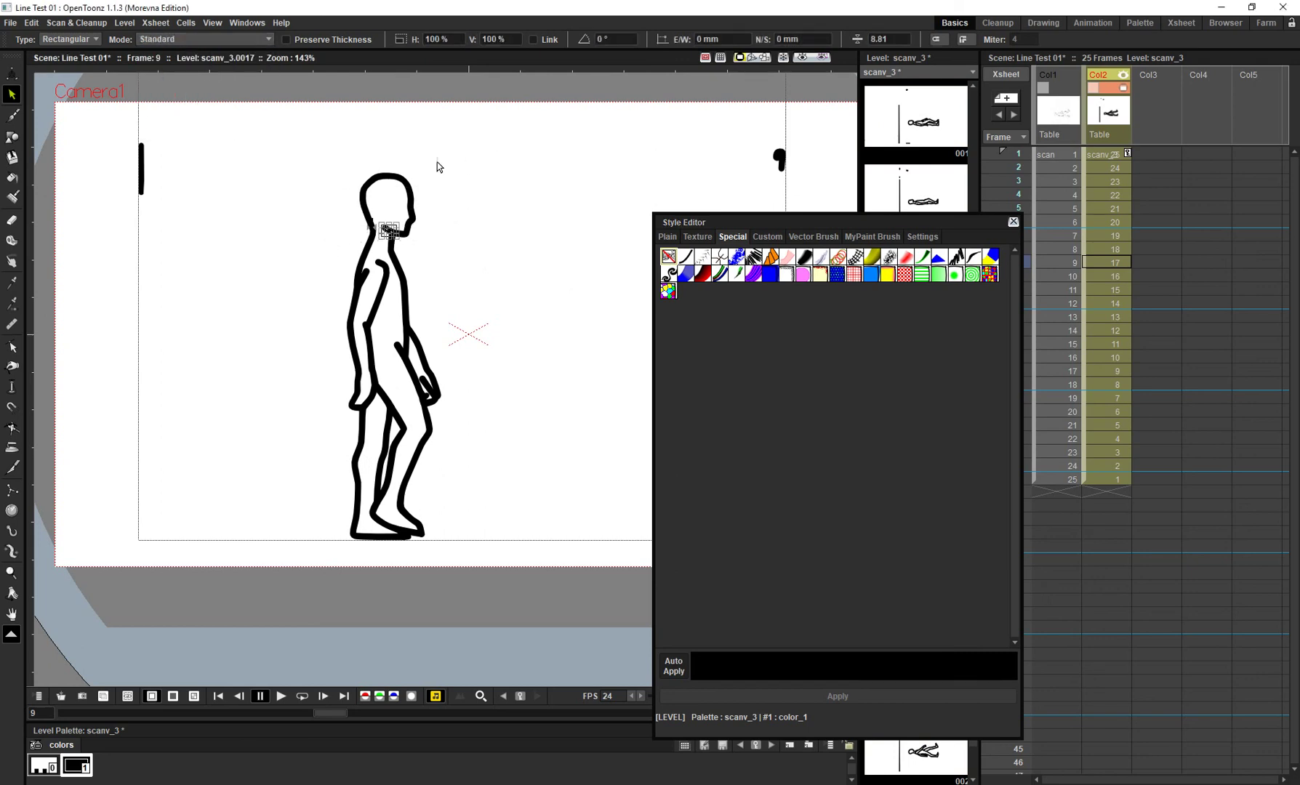
{"action": "left_click", "coordinate": [391, 177]}
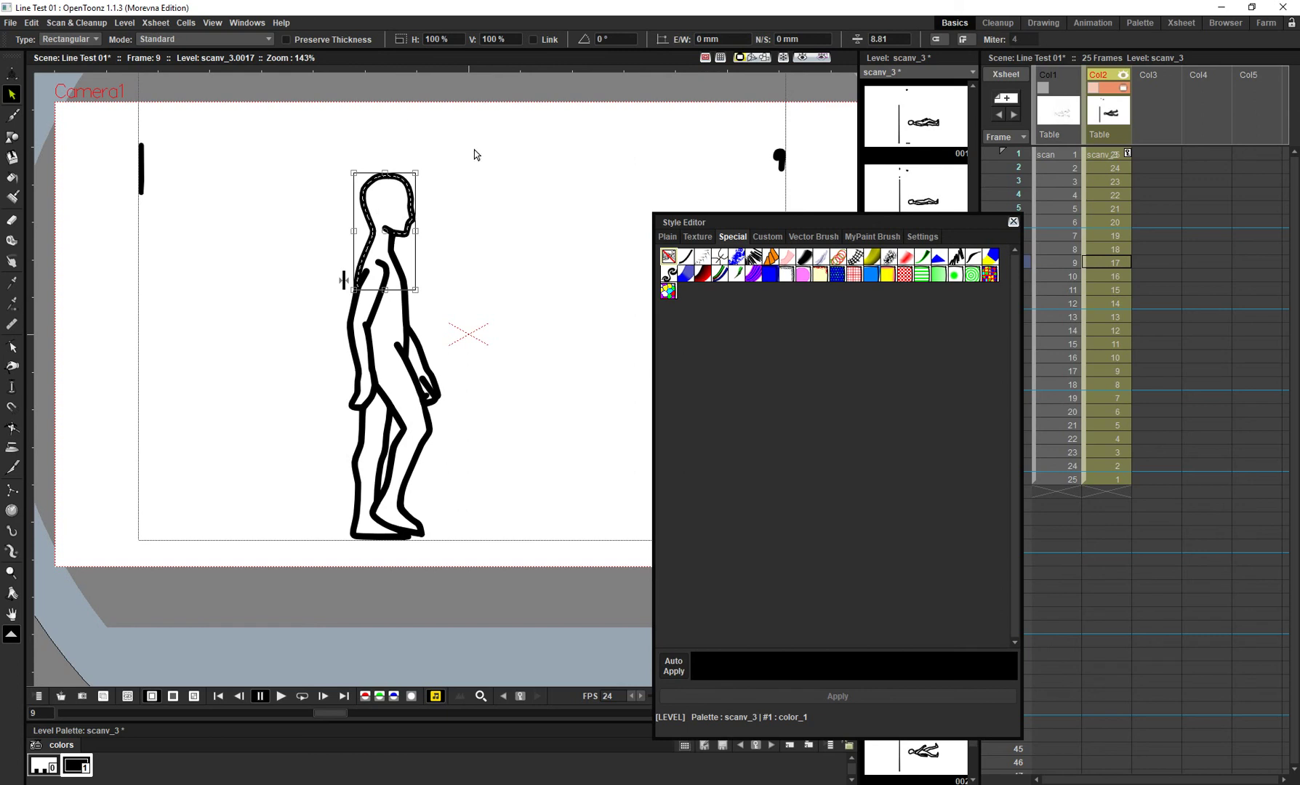
{"action": "left_click", "coordinate": [1011, 221]}
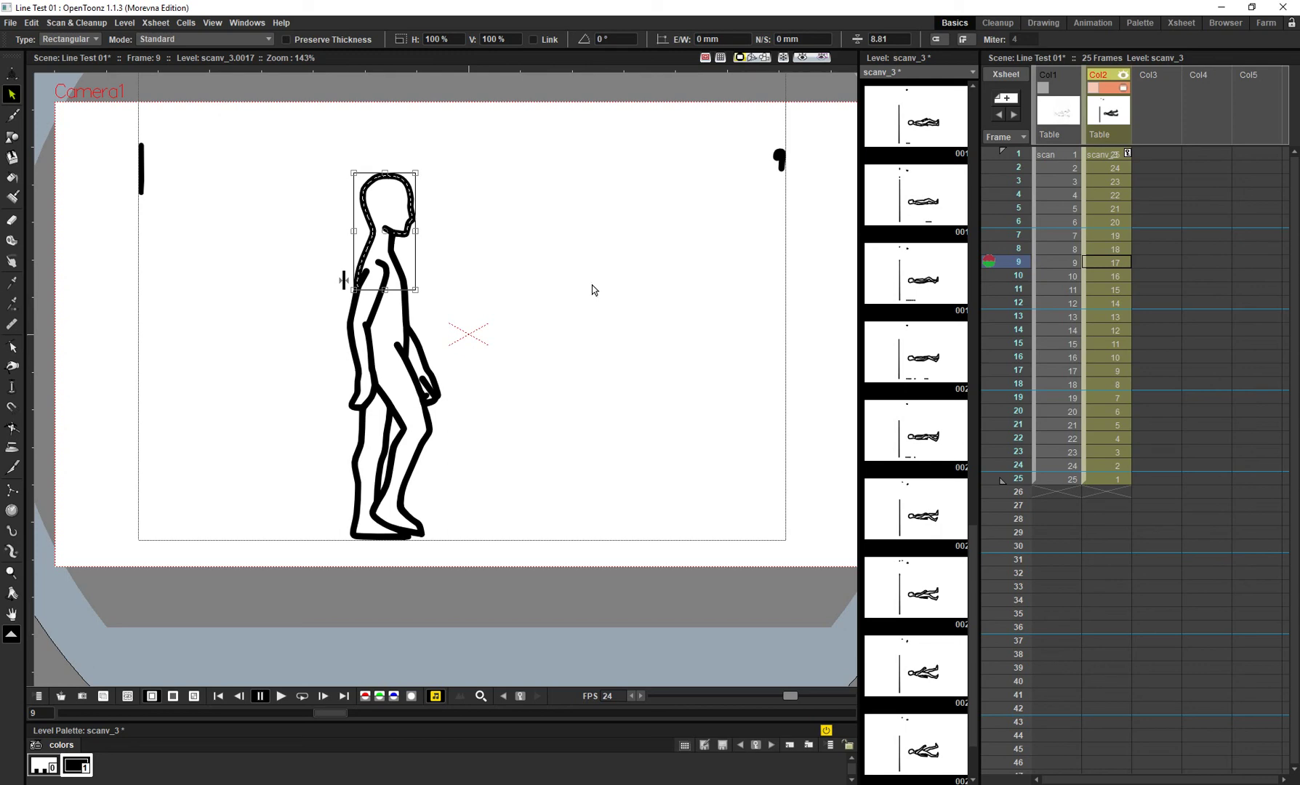
- Undo the head stroke selection and the color_1 style changes back to the animated zigzag style
{"action": "key", "text": "ctrl+z"}
{"action": "key", "text": "ctrl+z"}
{"action": "key", "text": "ctrl+z"}
{"action": "key", "text": "ctrl+z"}
{"action": "key", "text": "ctrl+z"}
{"action": "key", "text": "ctrl+z"}
{"action": "key", "text": "ctrl+z"}
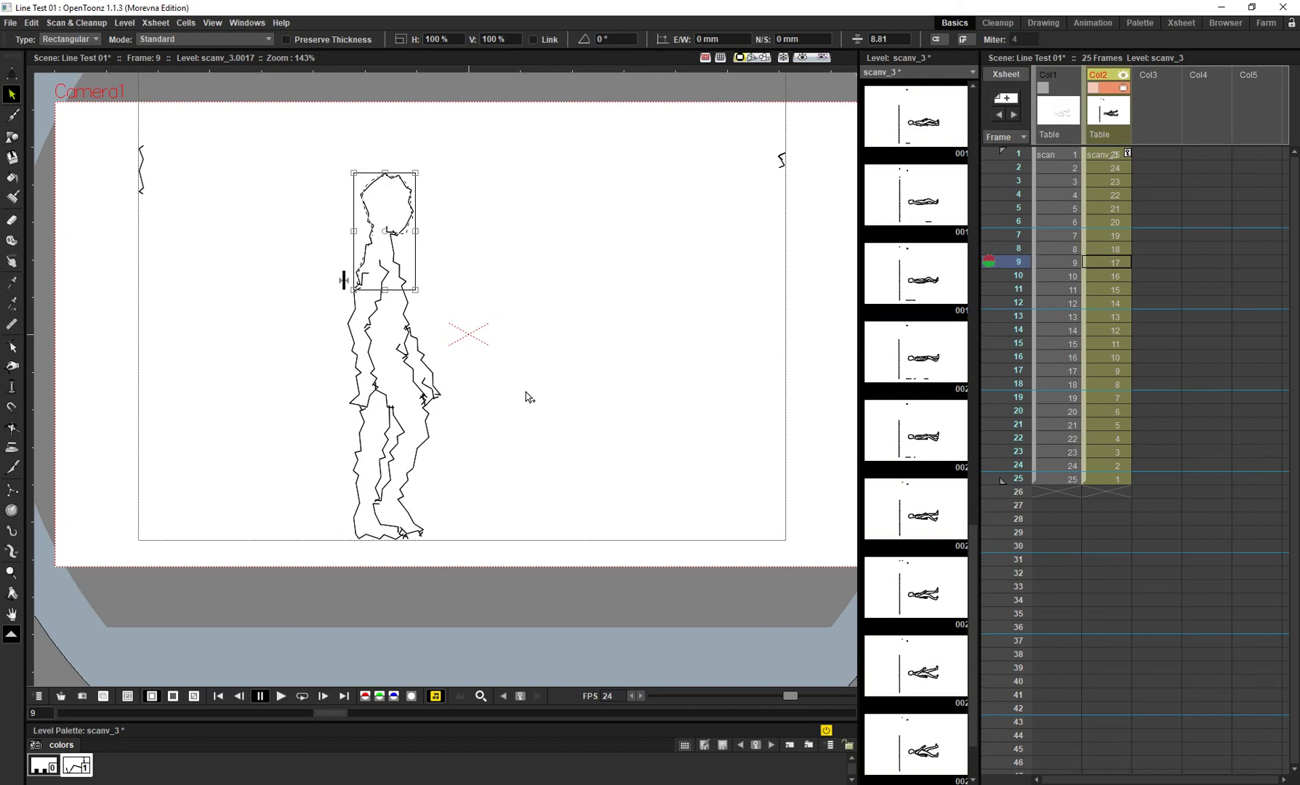
{"action": "key", "text": "ctrl+z"}
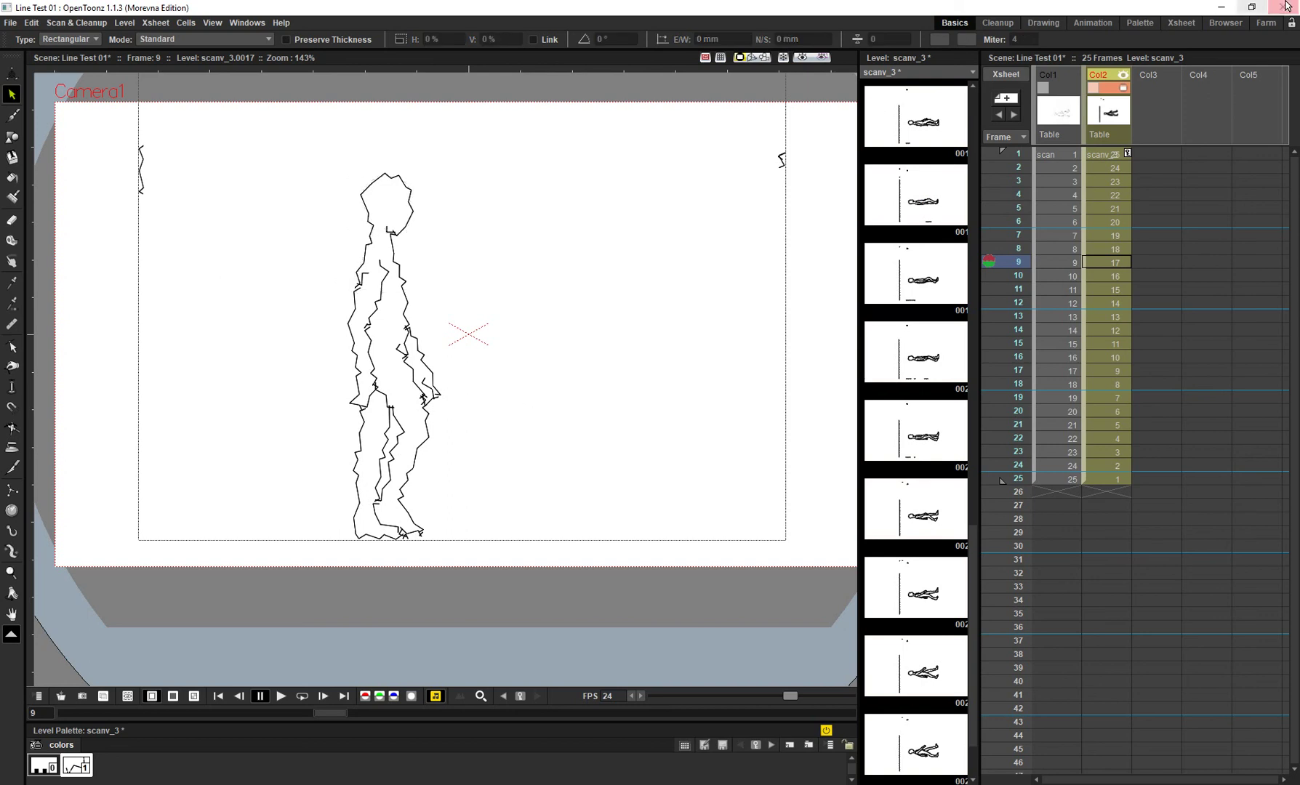